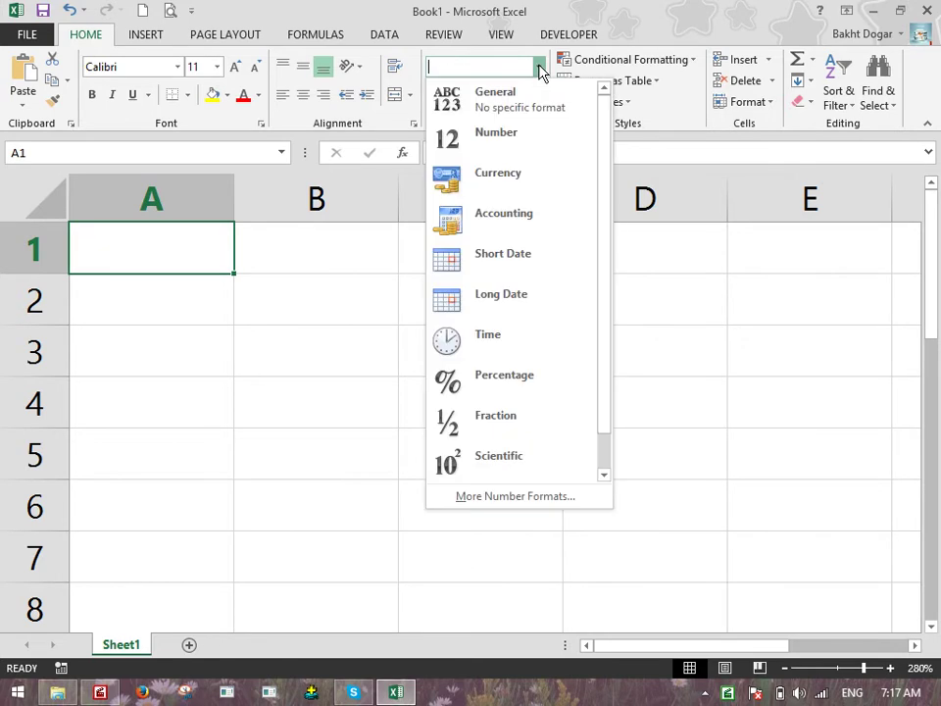
Look over Excel's accounting currency choices without applying any
left_click(713, 304)
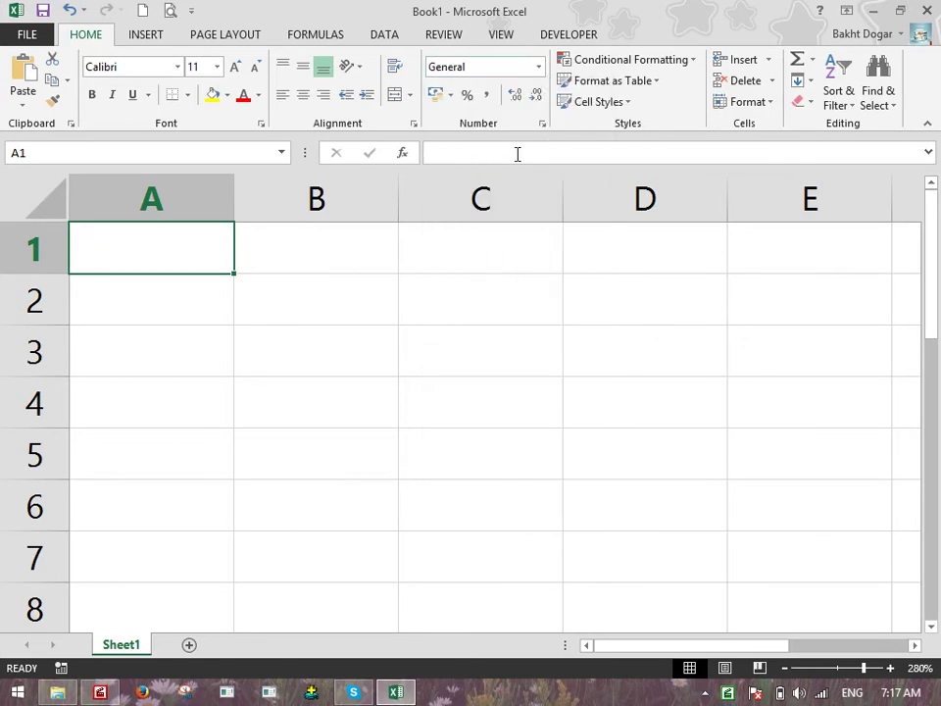
left_click(452, 96)
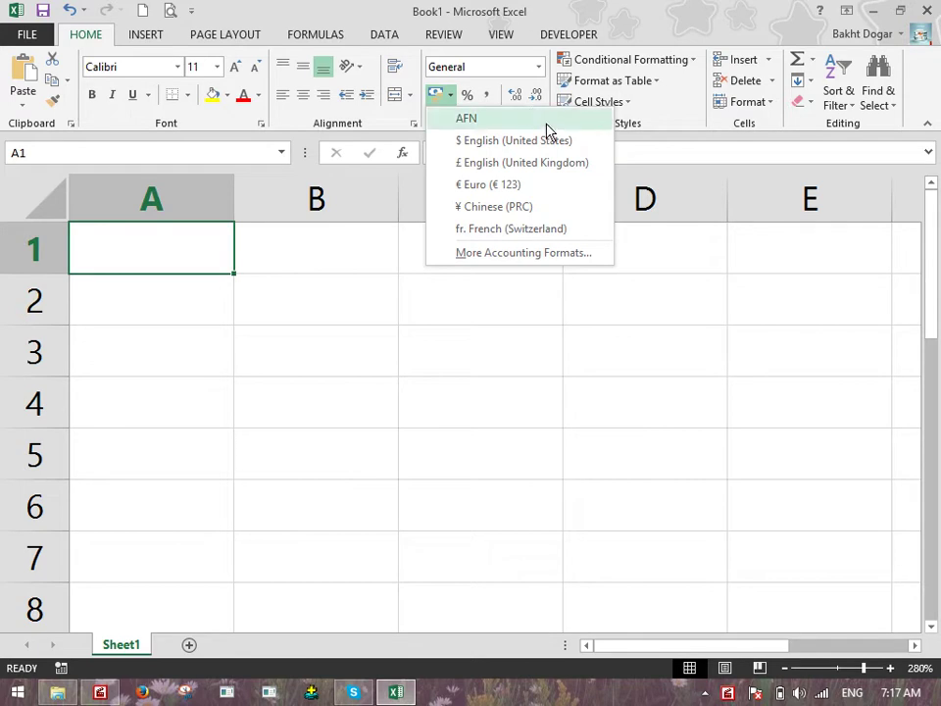
left_click(478, 390)
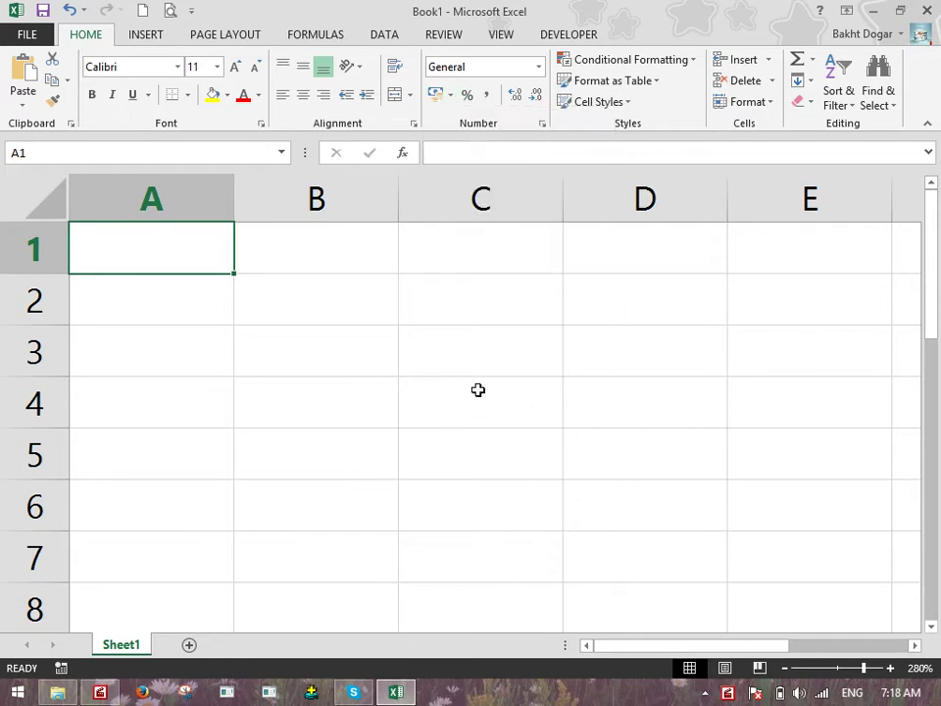
left_click(450, 95)
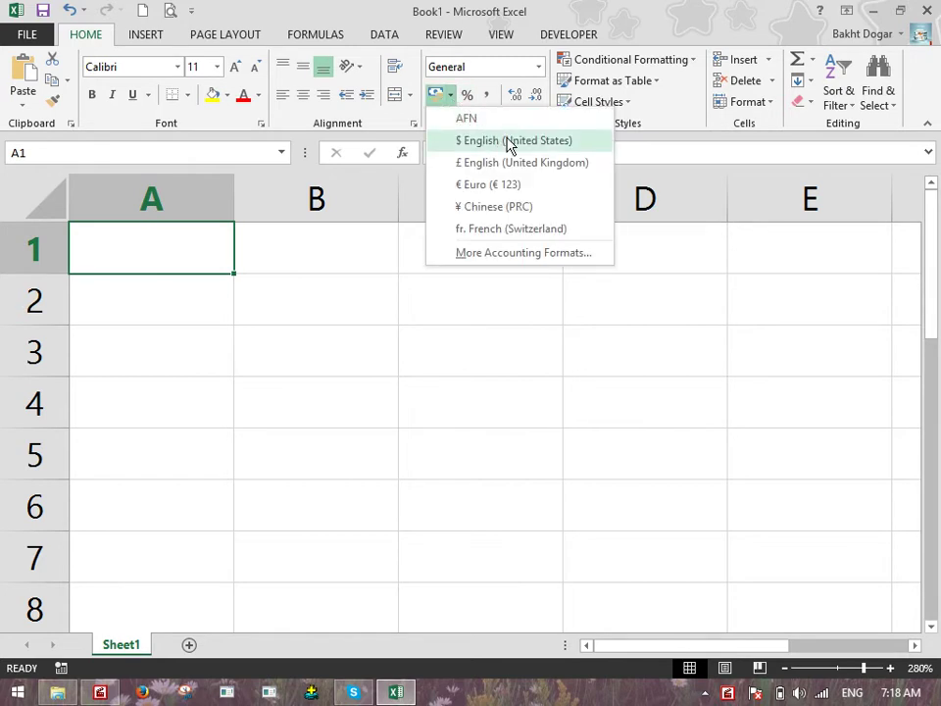
left_click(439, 379)
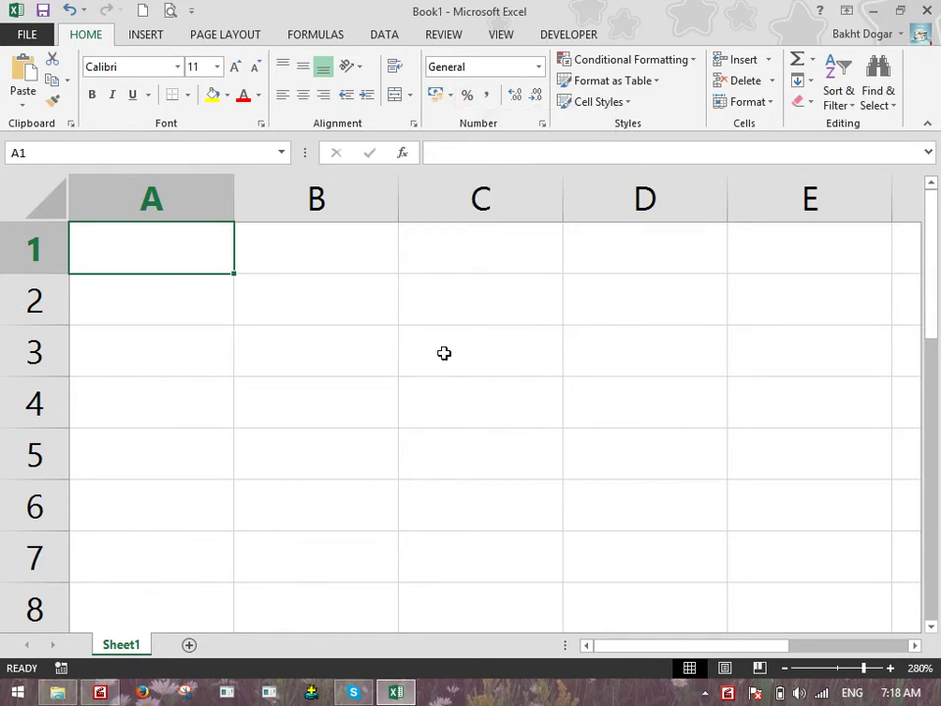
Open the Region settings in Control Panel
right_click(18, 692)
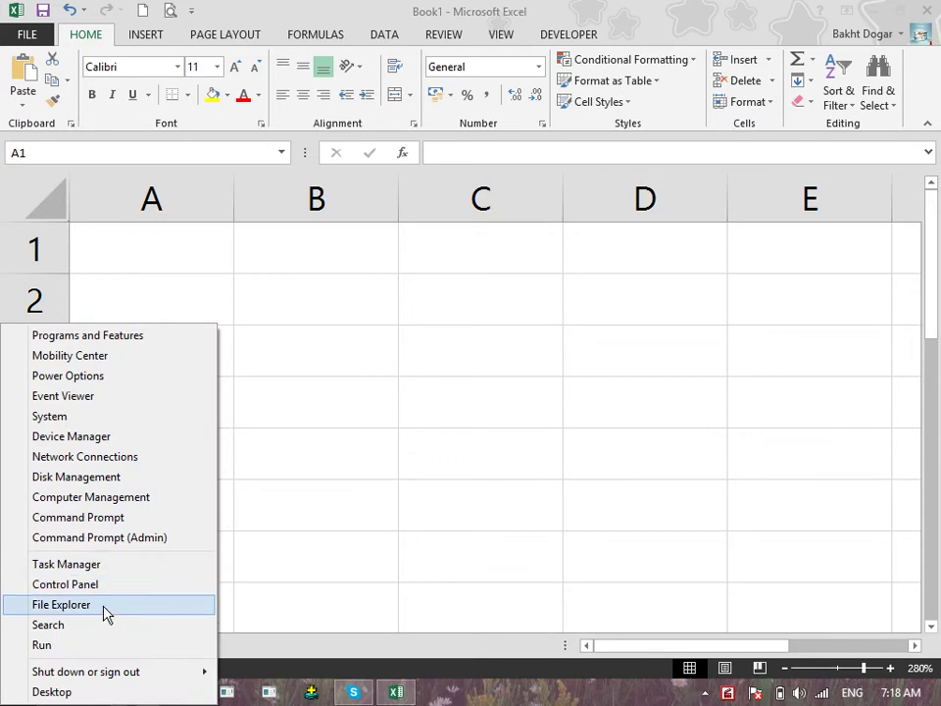
left_click(100, 586)
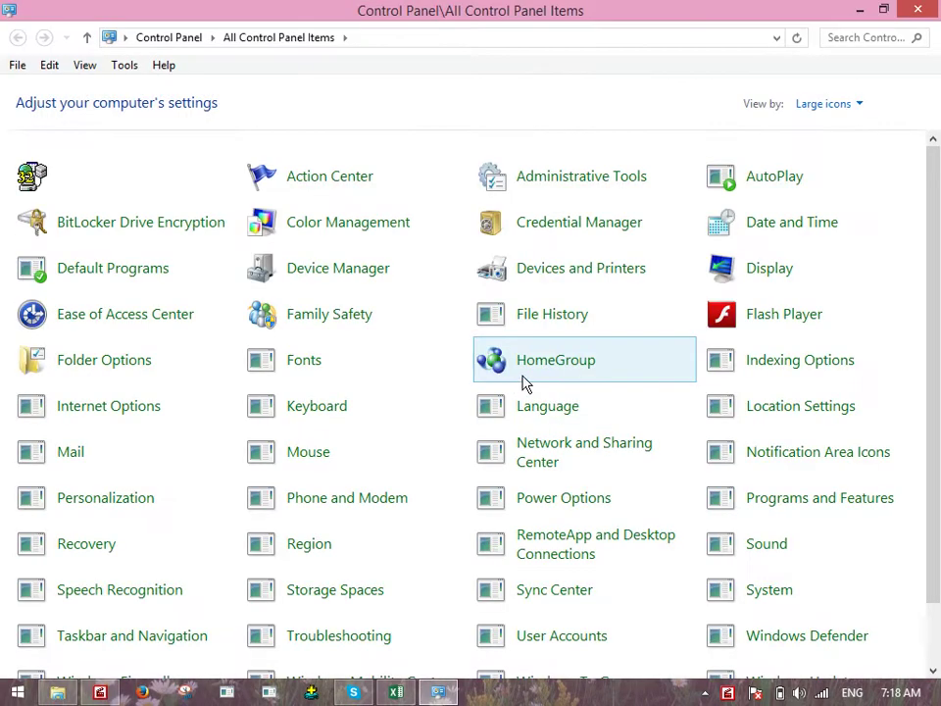
scroll(550, 402, "down", 1)
scroll(604, 397, "down", 1)
left_click(770, 493)
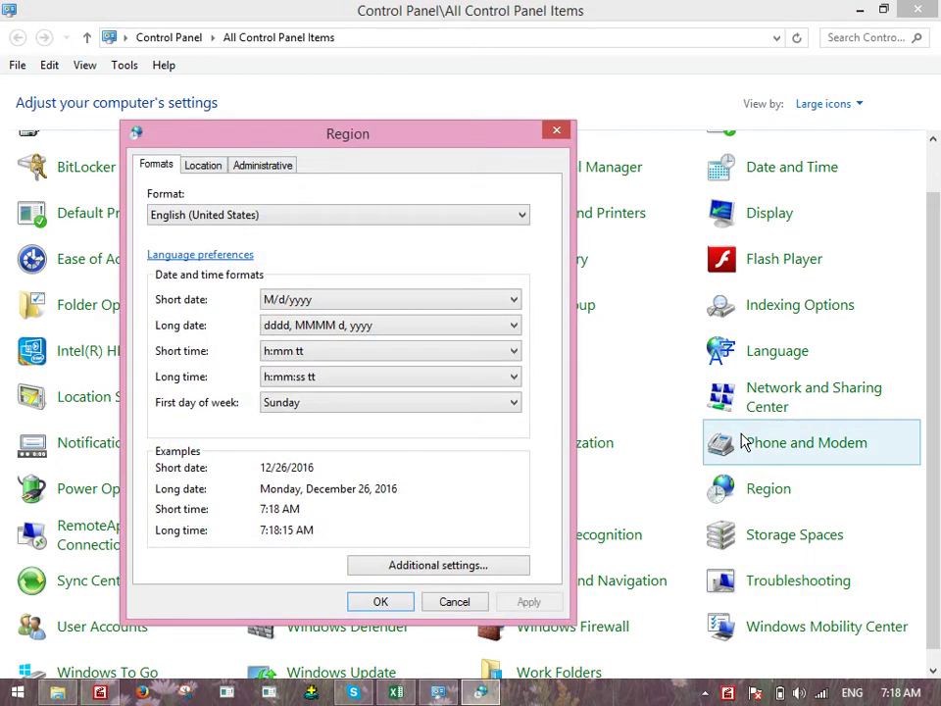
Reset the regional number, currency, time and date formats to defaults, confirming $ currency
left_click(428, 565)
left_click(520, 613)
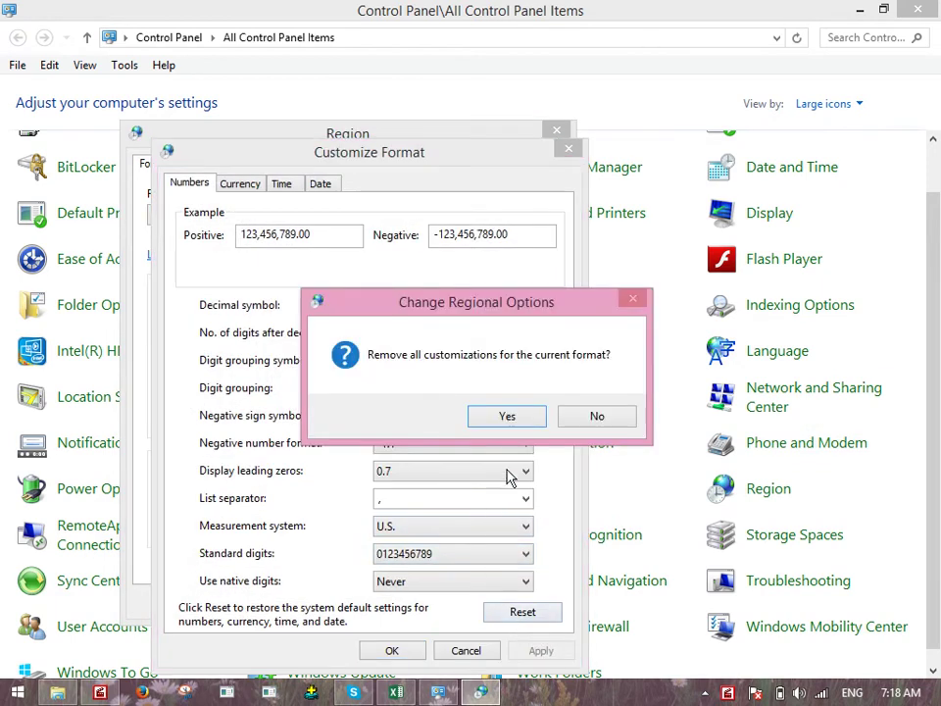
left_click(509, 421)
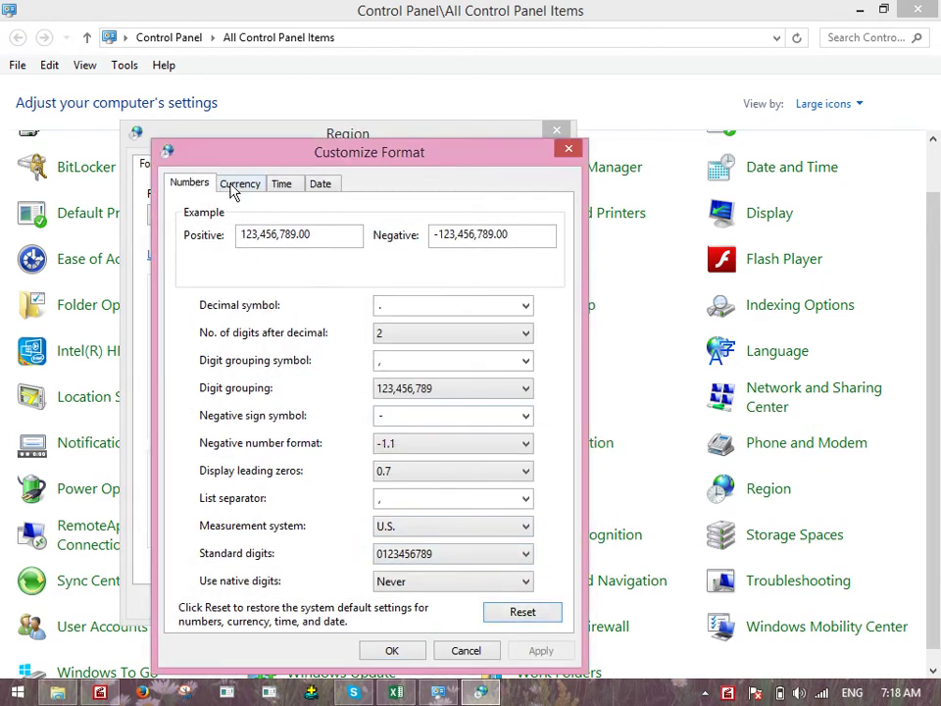
left_click(235, 184)
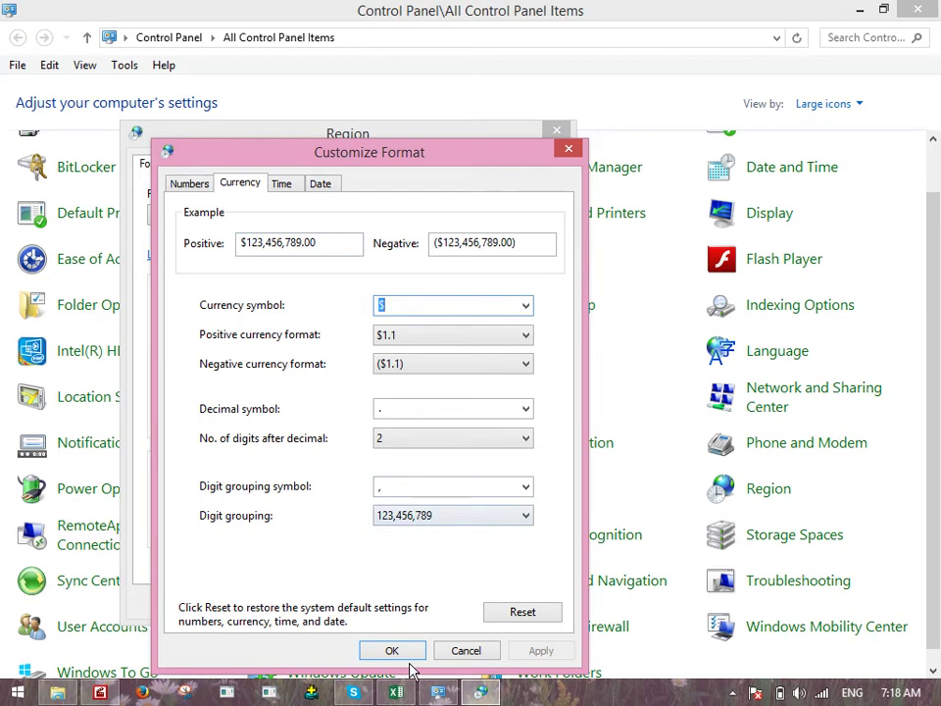
left_click(395, 653)
left_click(380, 601)
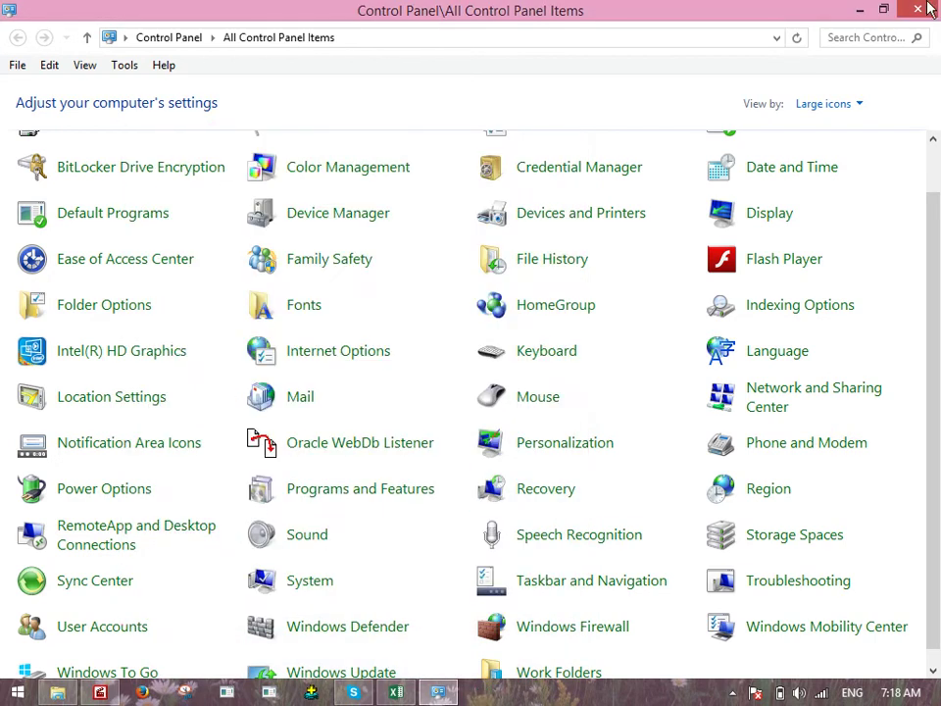
left_click(862, 9)
Close Excel and relaunch it from Run with a new blank workbook
left_click(927, 9)
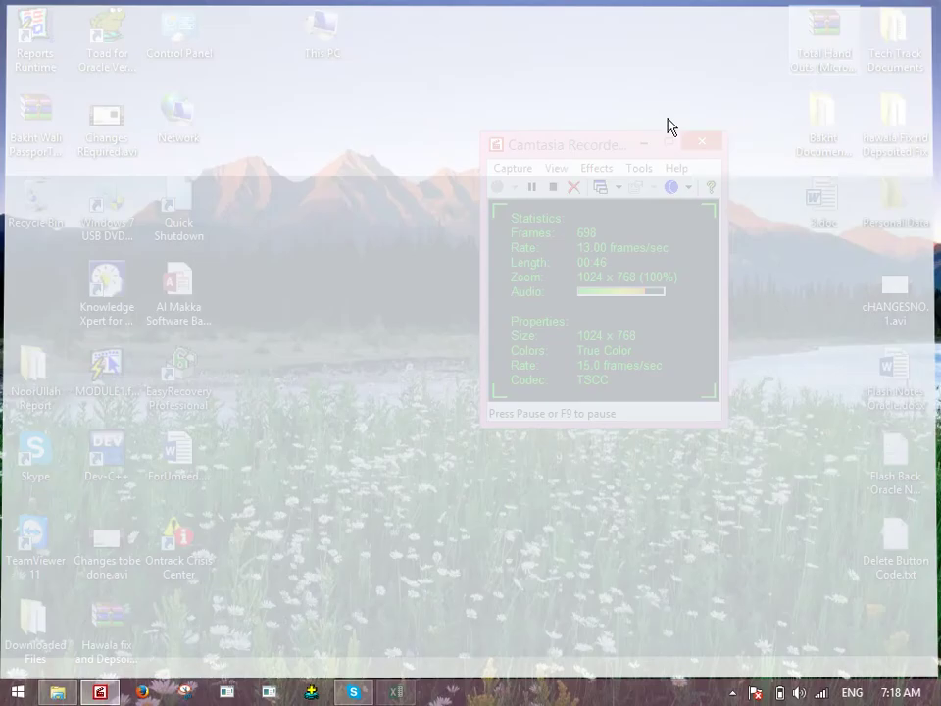
left_click(643, 143)
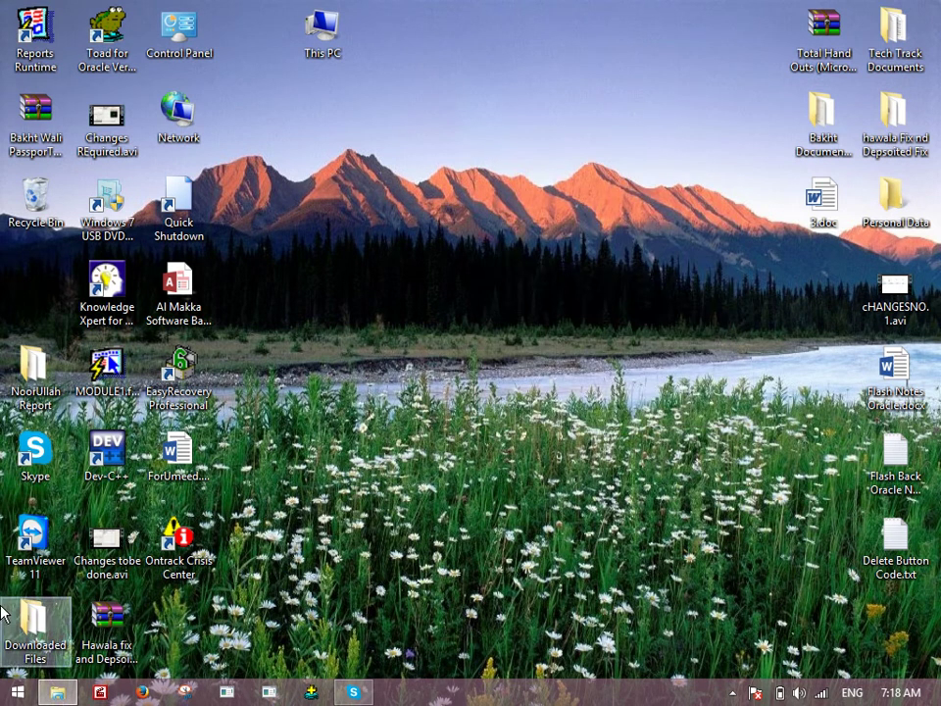
right_click(17, 692)
left_click(65, 645)
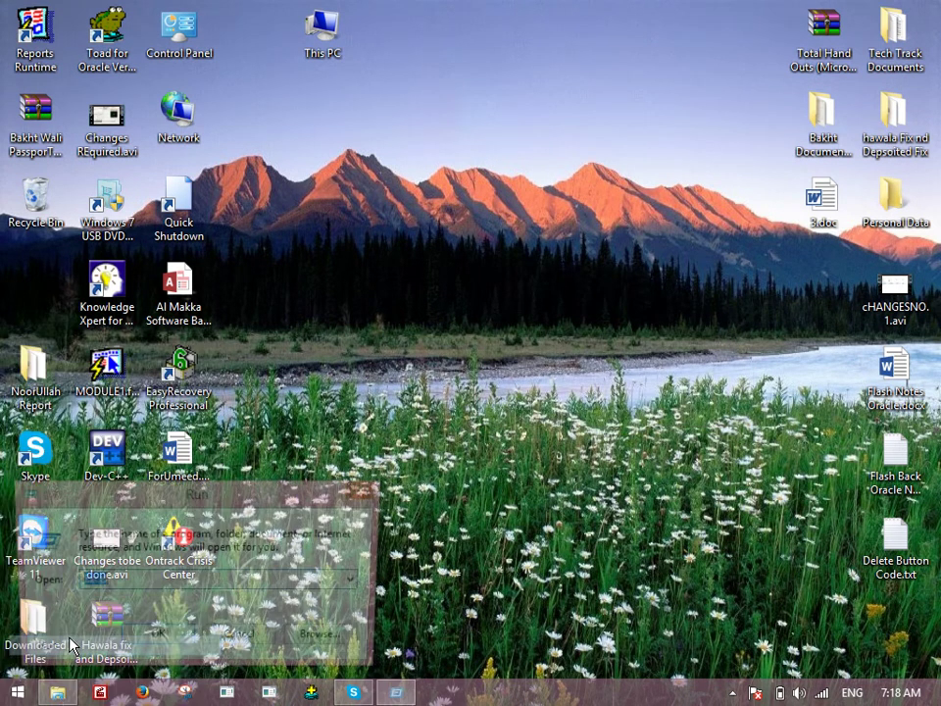
key("Return")
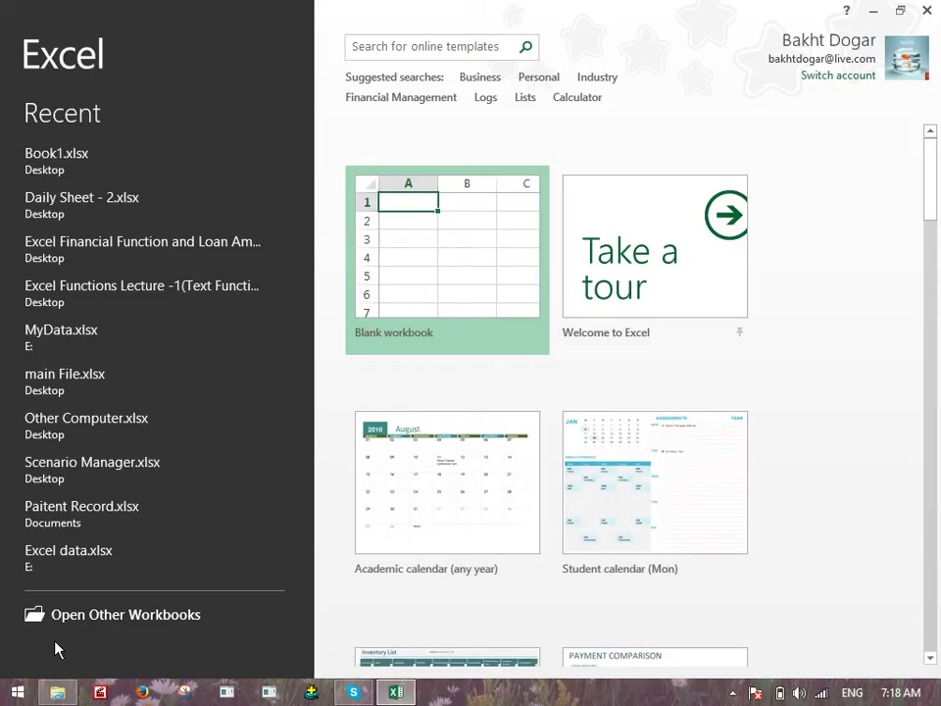
key("Return")
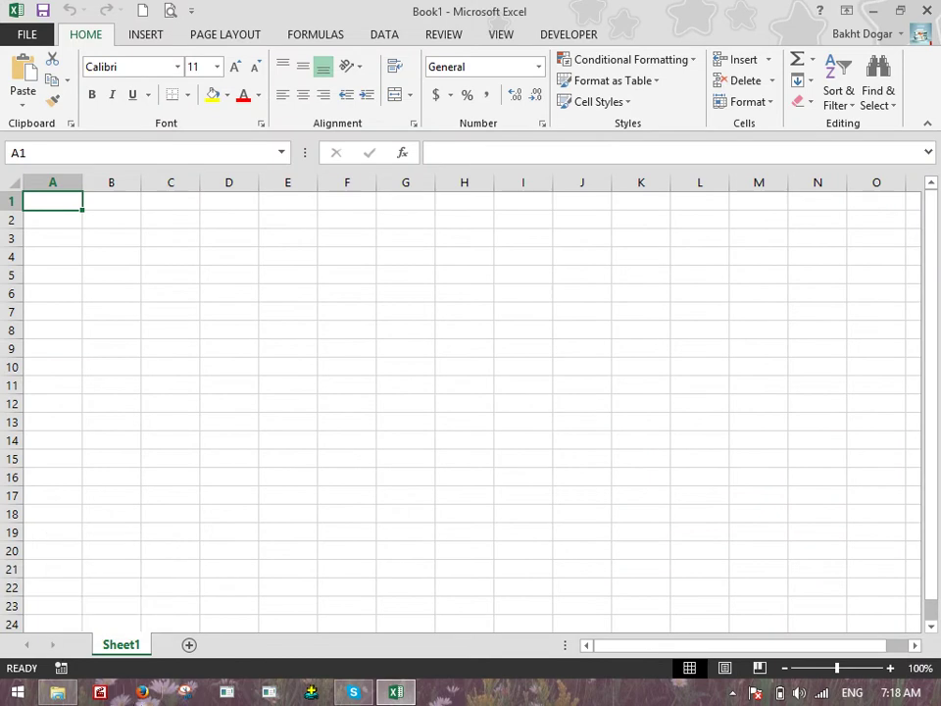
Check the accounting currency choices, then select cell B1 for the header
scroll(210, 570, "up", 7)
scroll(234, 497, "up", 2)
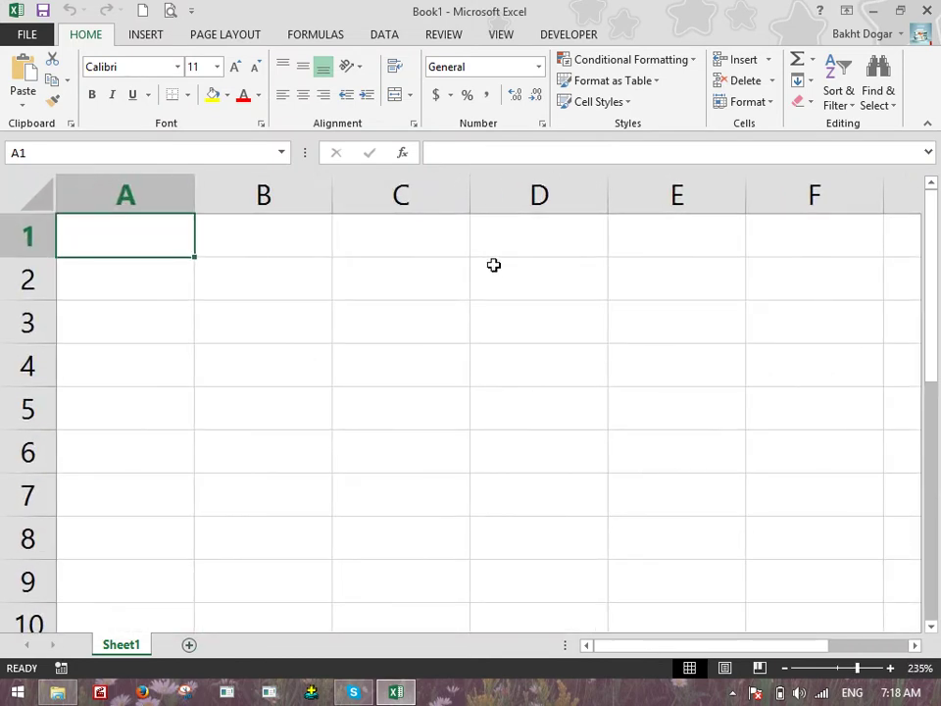
left_click(452, 95)
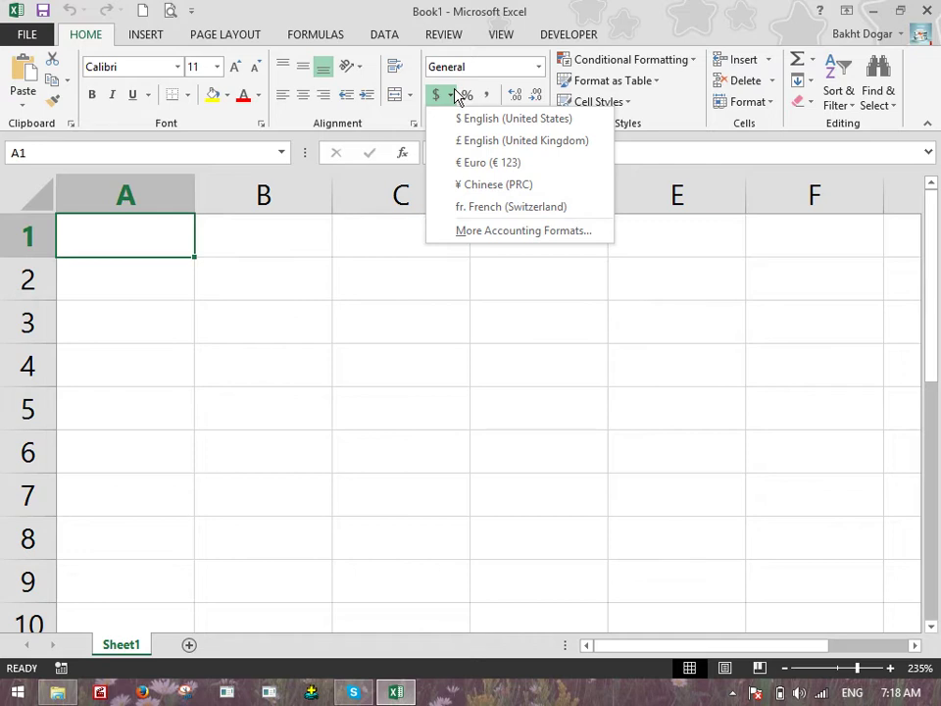
left_click(271, 221)
left_click(271, 222)
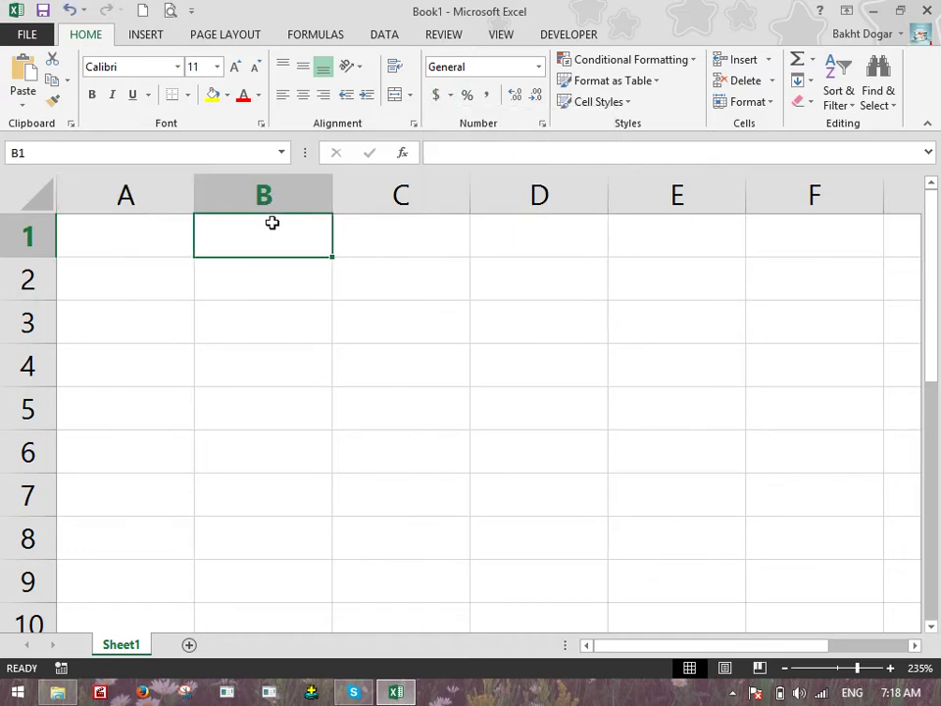
Enter the Salary header in B1 and 1000, 2000, 3000, 4000, 5000 in B2:B6
type("Salary")
key("Return")
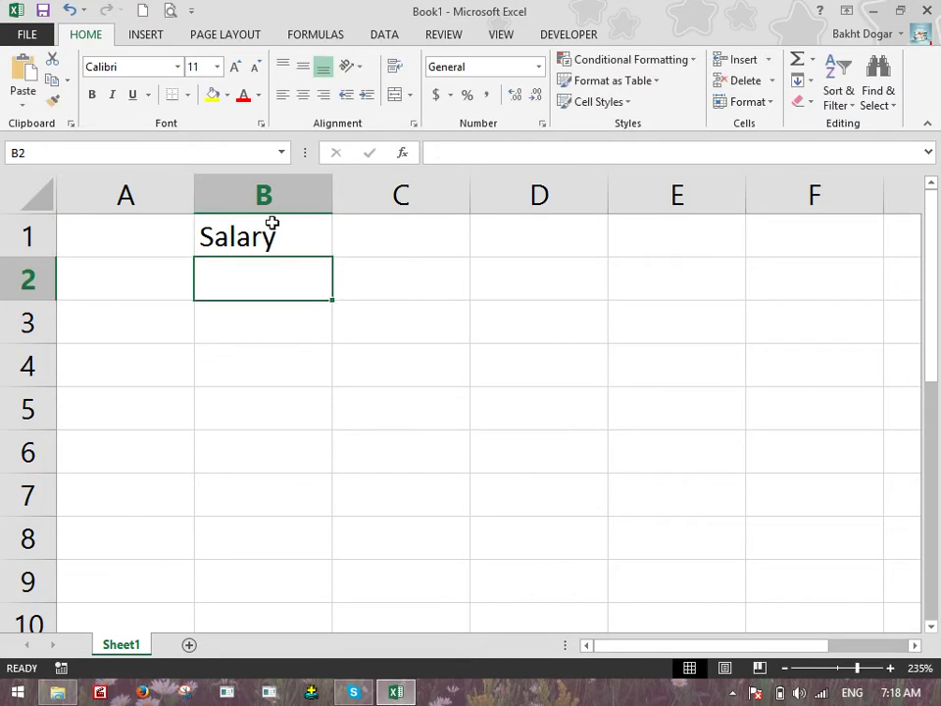
type("1000")
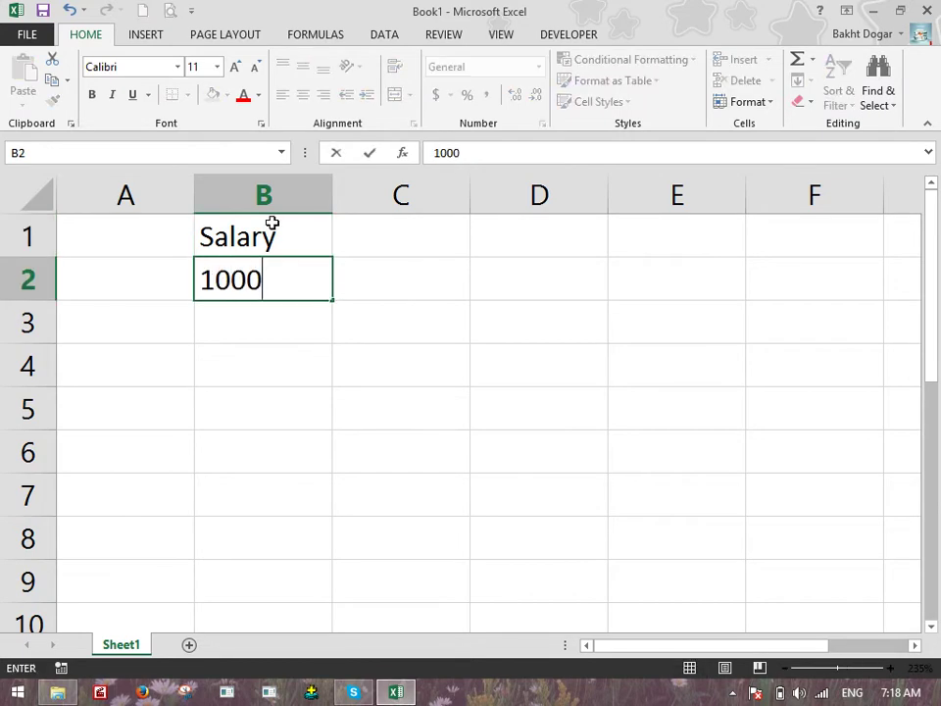
key("Return")
type("2000")
key("Return")
type("3000")
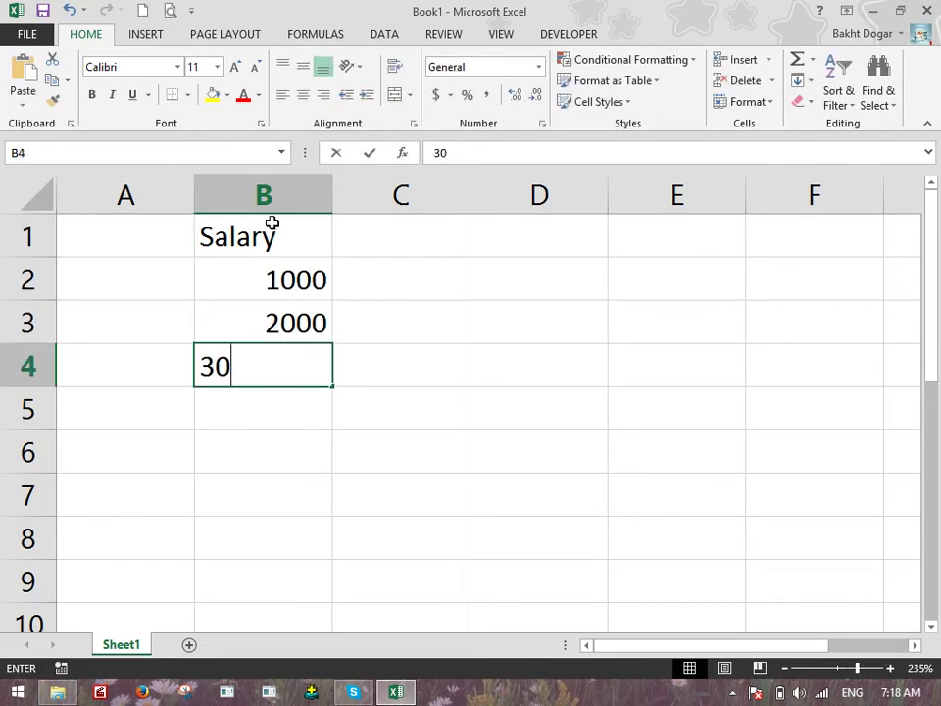
key("Return")
type("4000")
key("Return")
type("5000")
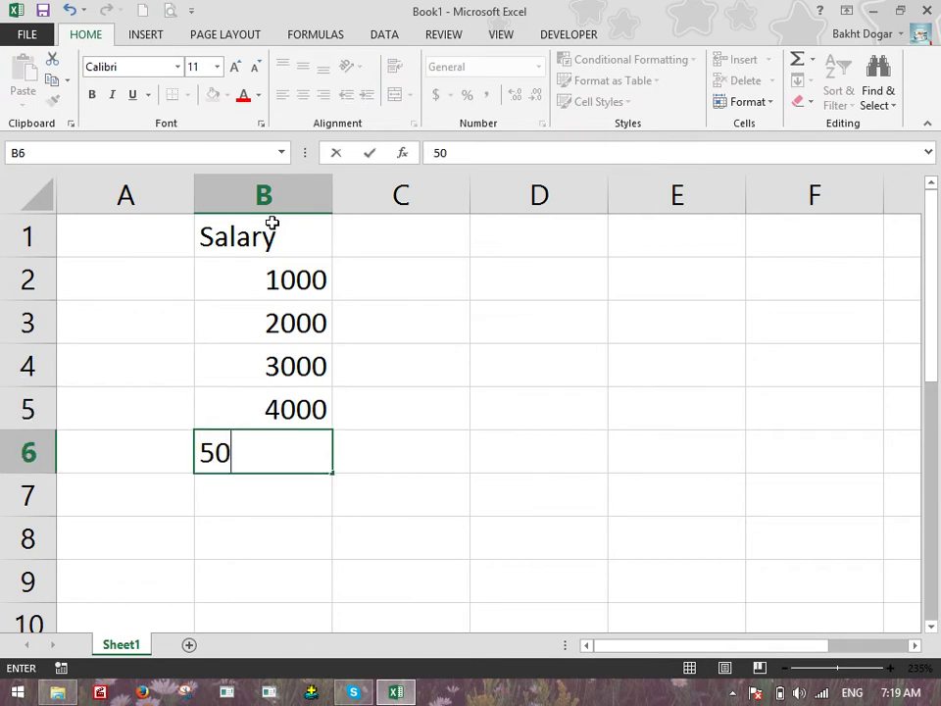
key("Return")
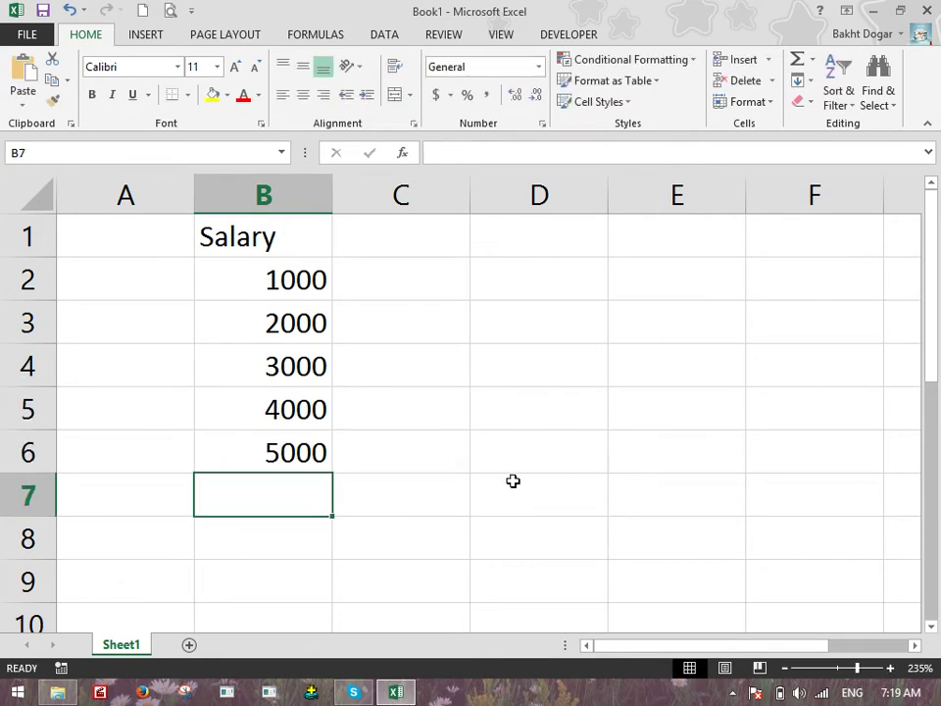
Extend the series with the fill handle to 8000 in B9 and select B2:B9
left_click_drag(285, 414, 330, 588)
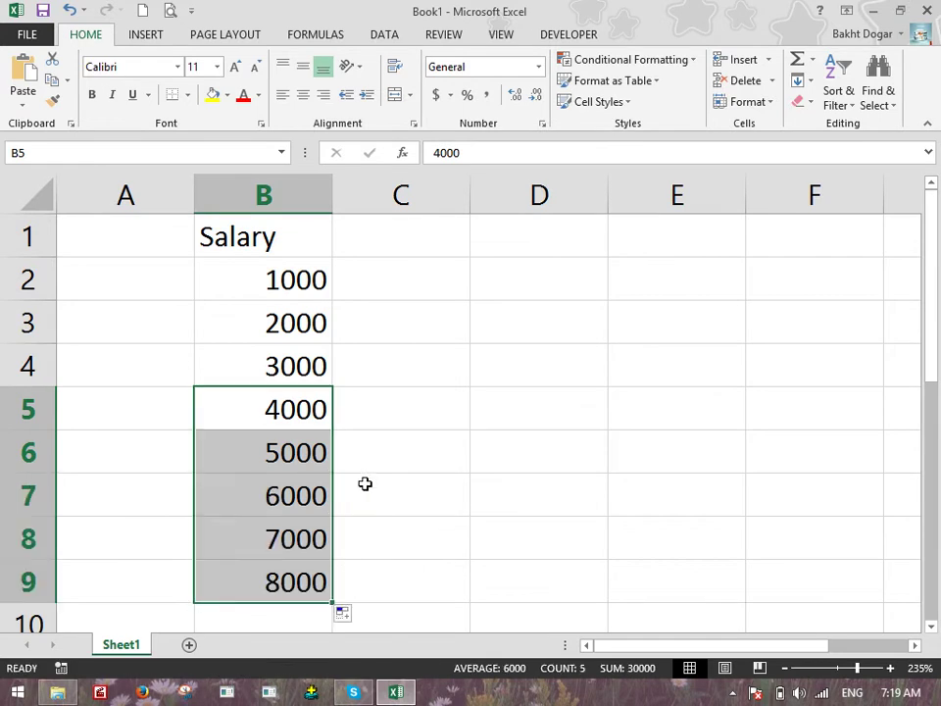
scroll(374, 439, "down", 1)
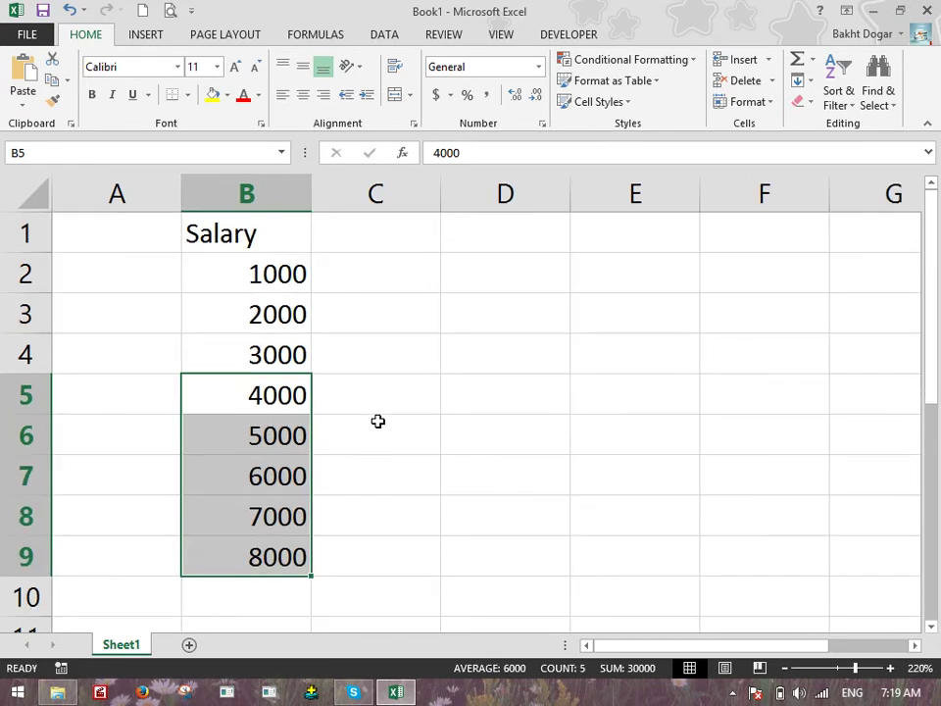
left_click_drag(266, 279, 302, 556)
Give the salaries US dollar accounting format and widen column B to fit
left_click(450, 95)
left_click(457, 120)
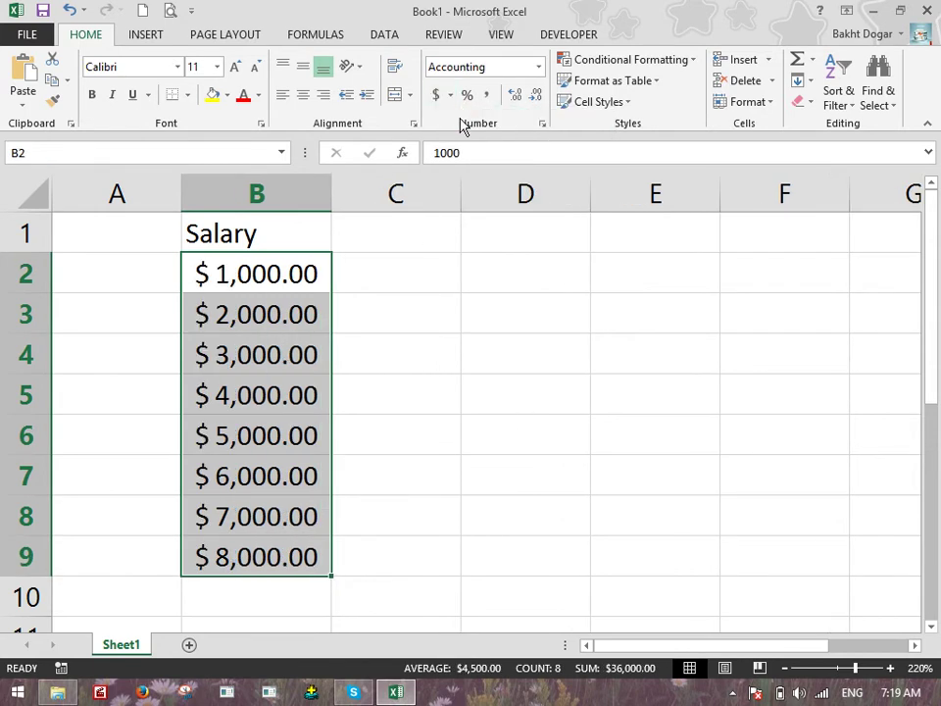
left_click_drag(331, 194, 393, 201)
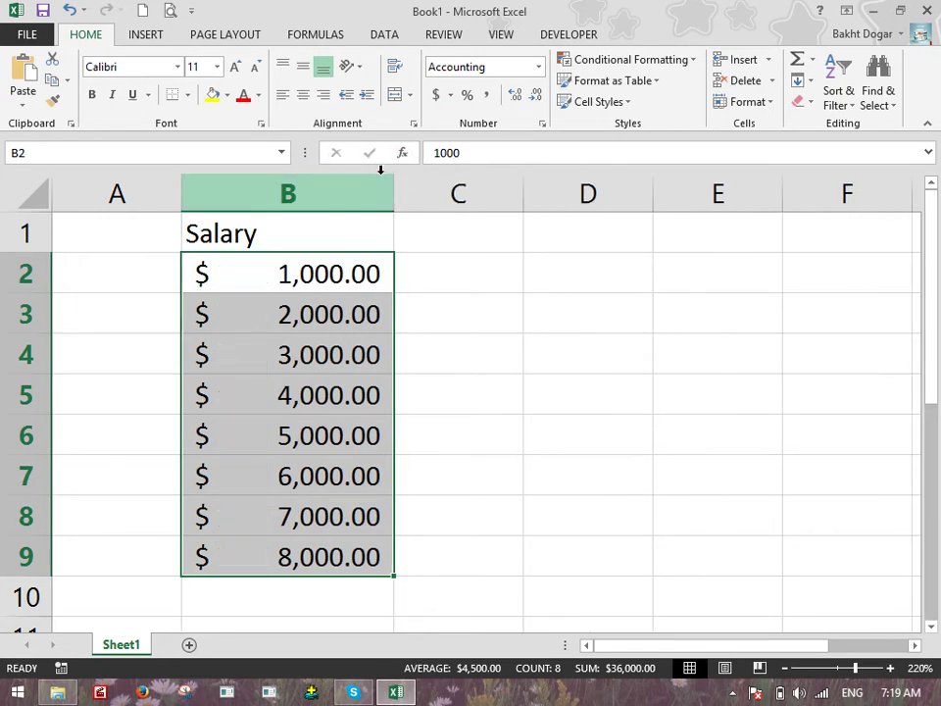
Switch the salaries through British pounds, euros, Chinese yuan and Swiss francs accounting formats
left_click(450, 95)
left_click(479, 154)
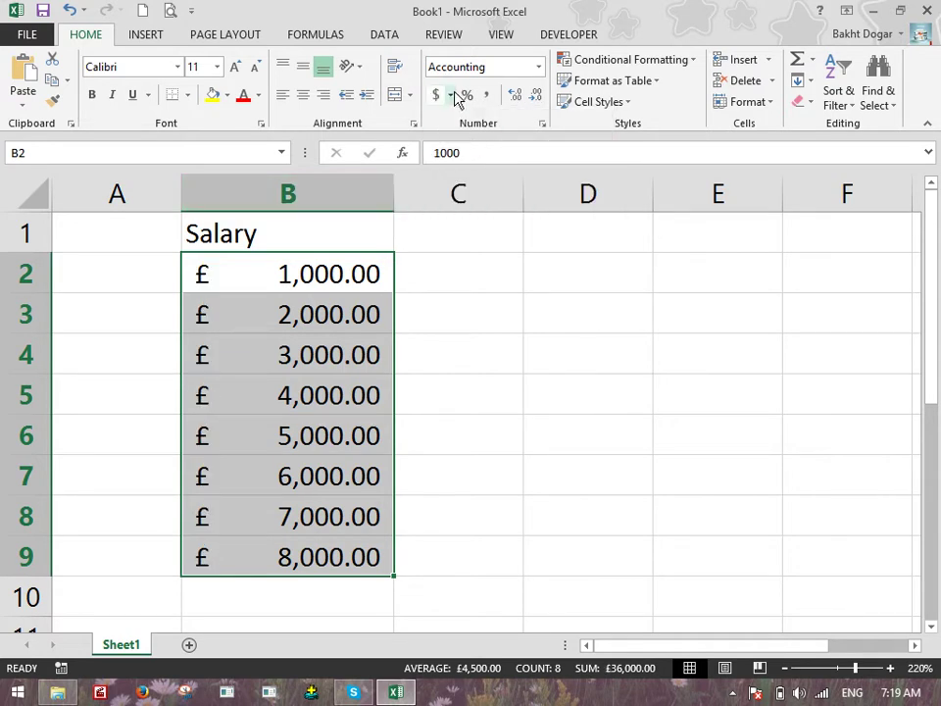
left_click(452, 96)
left_click(471, 165)
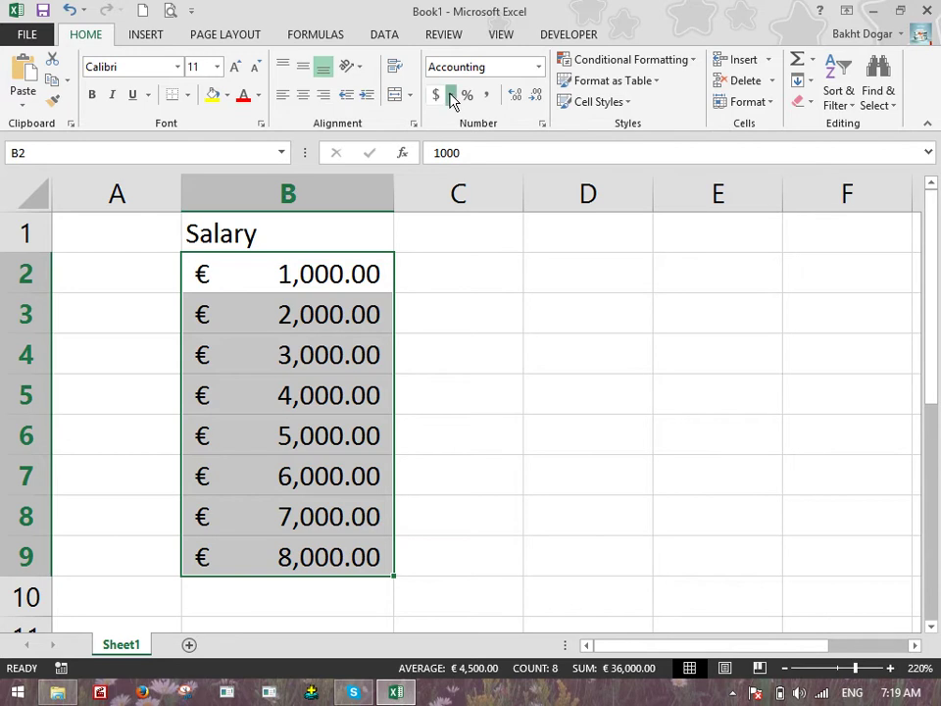
left_click(451, 95)
left_click(475, 193)
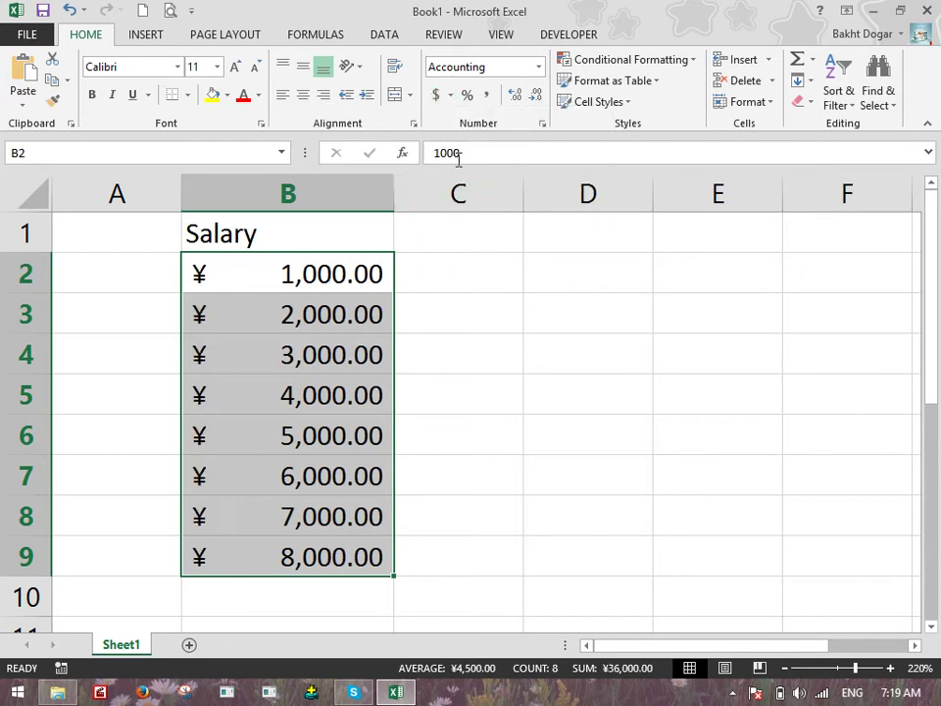
left_click(451, 95)
left_click(483, 206)
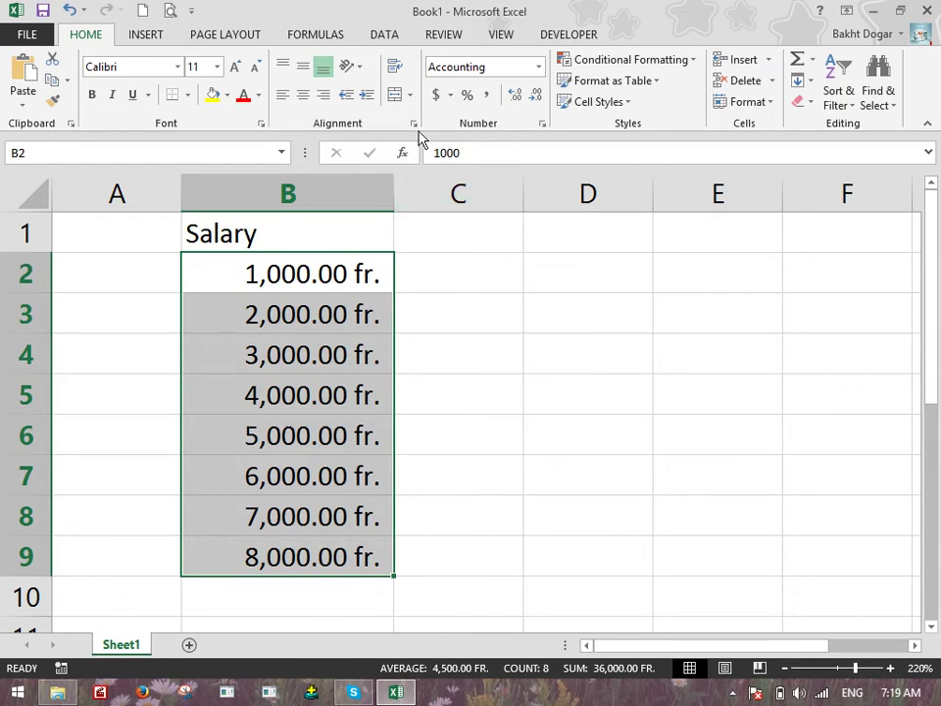
Return the salaries to US dollar accounting format
left_click(451, 95)
left_click(469, 119)
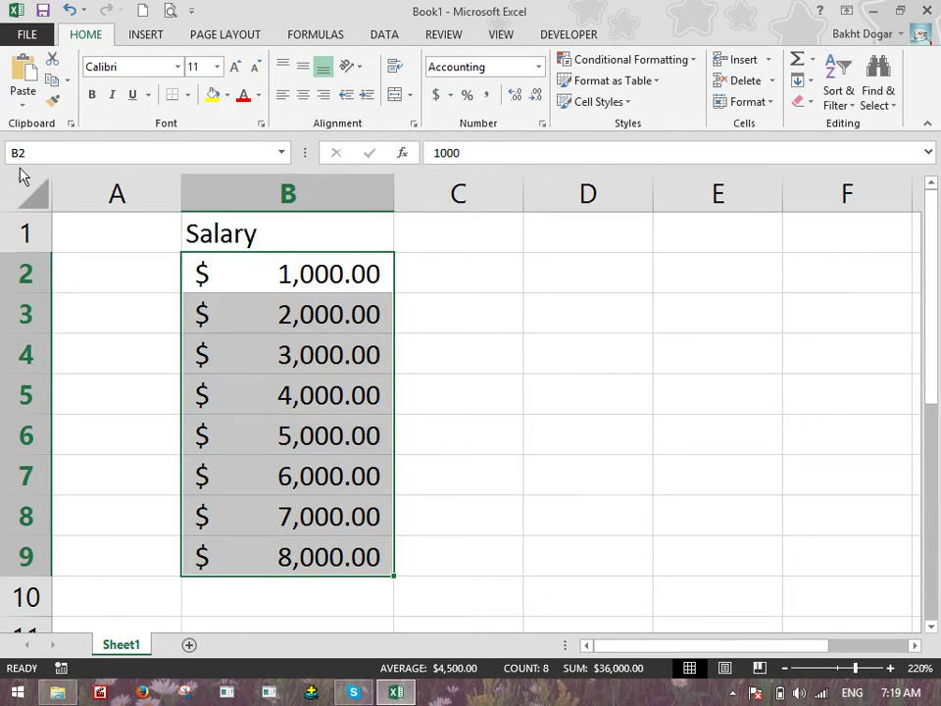
left_click(451, 96)
Browse the currency symbols in More Accounting Formats, cancel unchanged, and bring up Save As
left_click(475, 231)
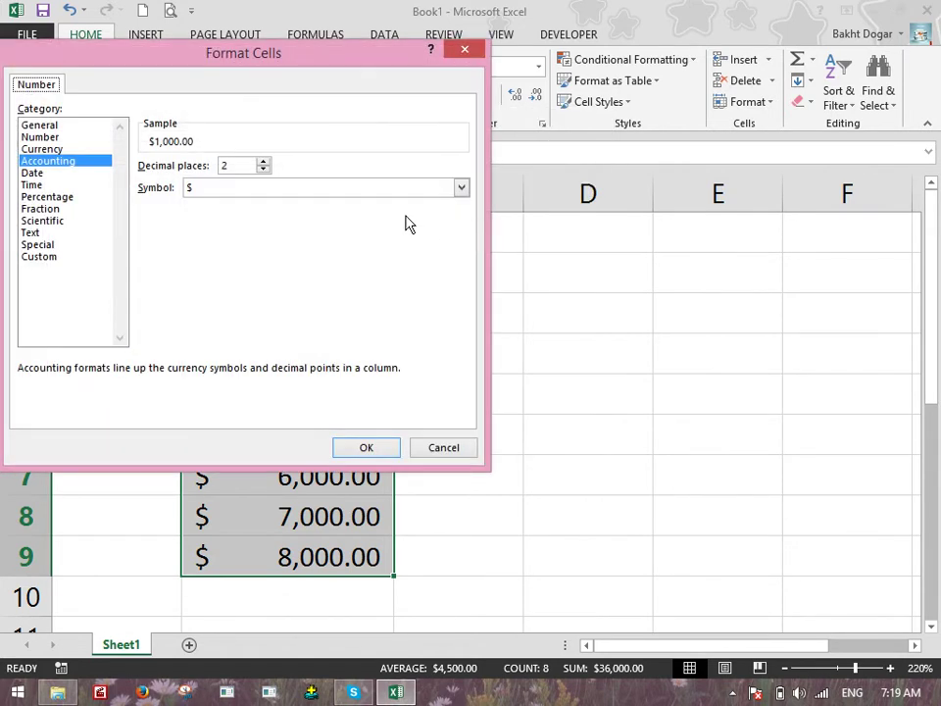
left_click(391, 187)
mouse_move(465, 227)
left_mouse_down()
mouse_move(460, 246)
mouse_move(457, 207)
mouse_move(464, 239)
left_mouse_up()
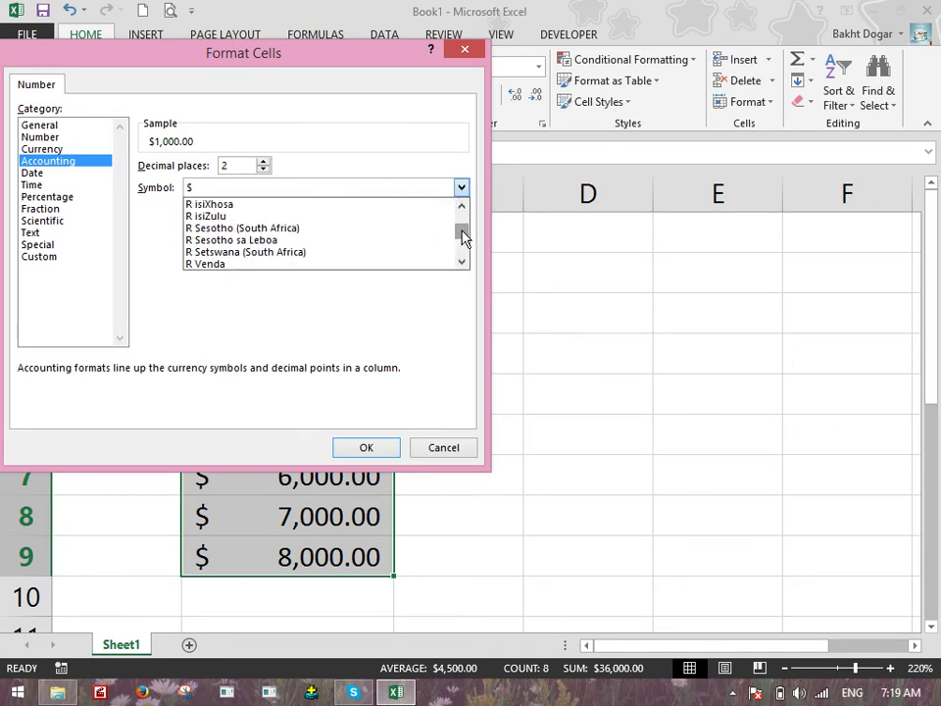
left_click(454, 450)
left_click(451, 447)
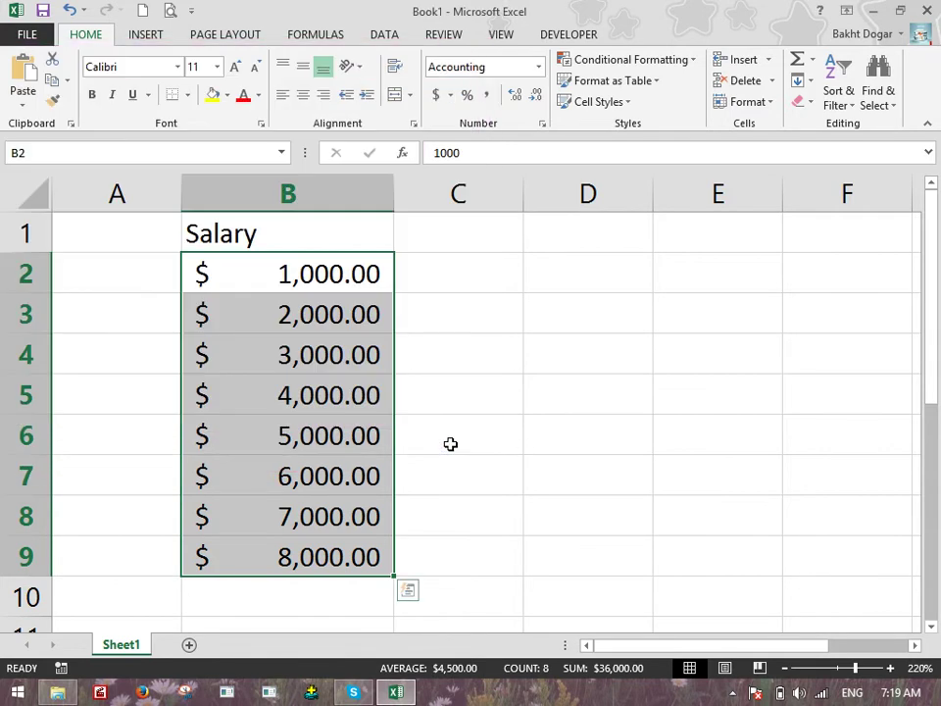
key("ctrl+s")
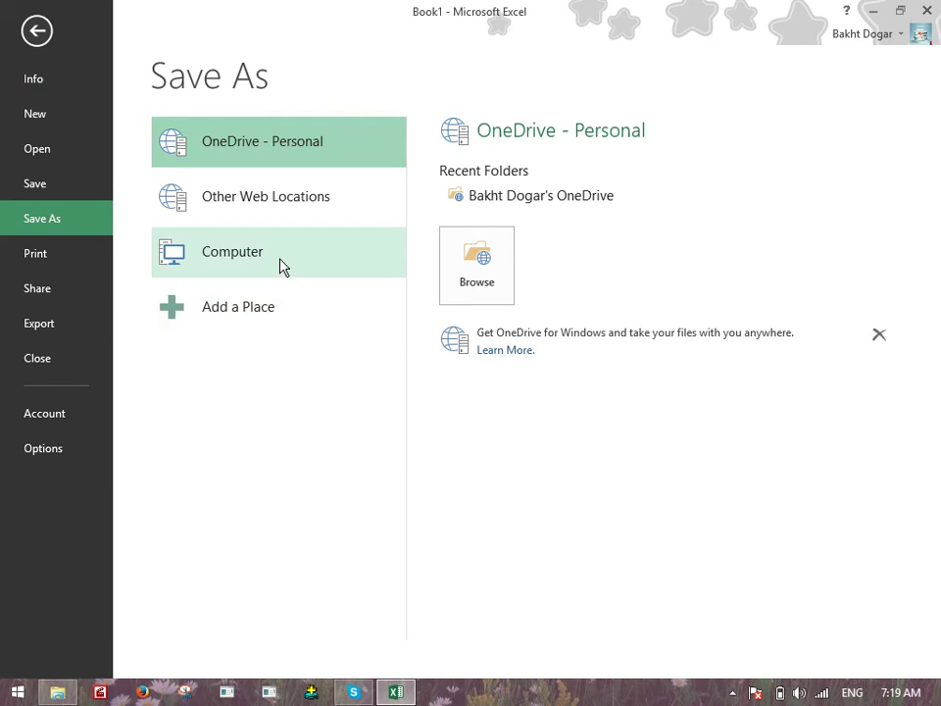
Save the workbook as Currencies.xlsx in Documents, then close Excel
left_click(284, 261)
left_click(474, 218)
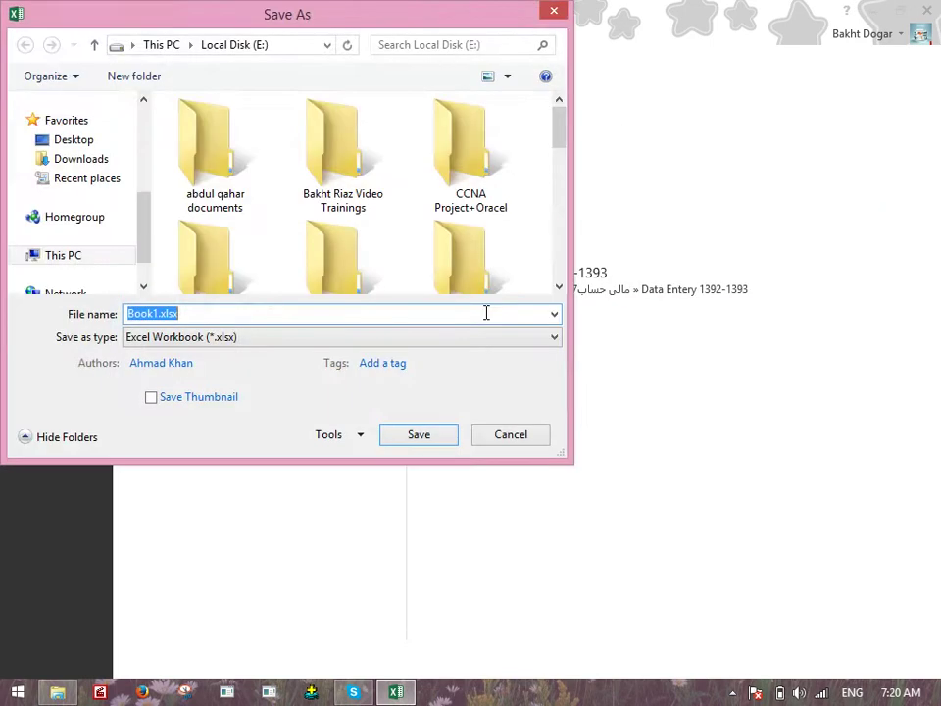
key("Escape")
left_click(482, 247)
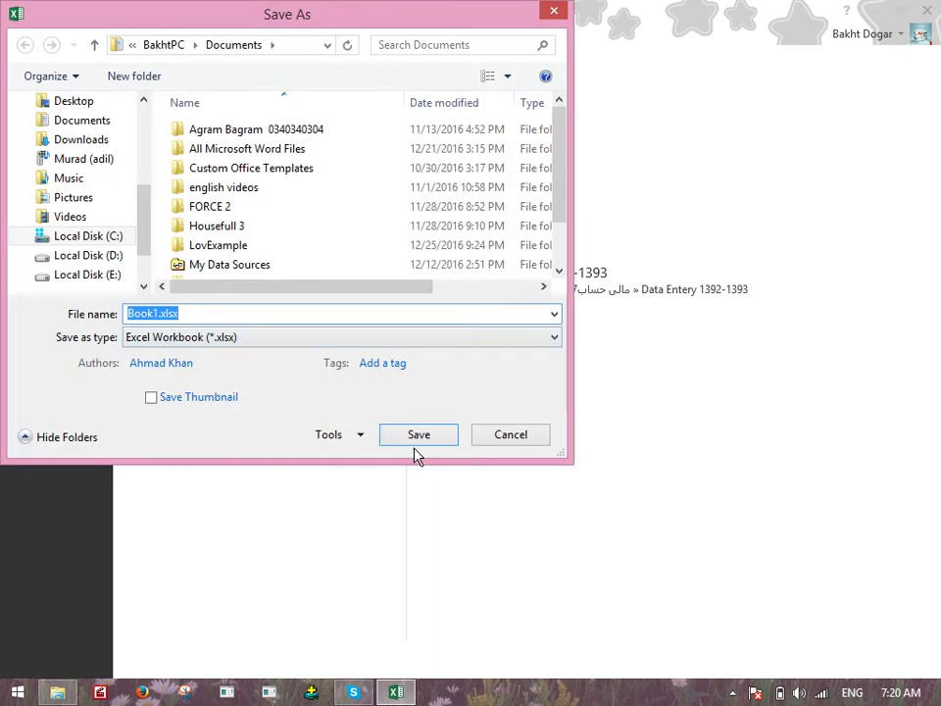
type("Curr")
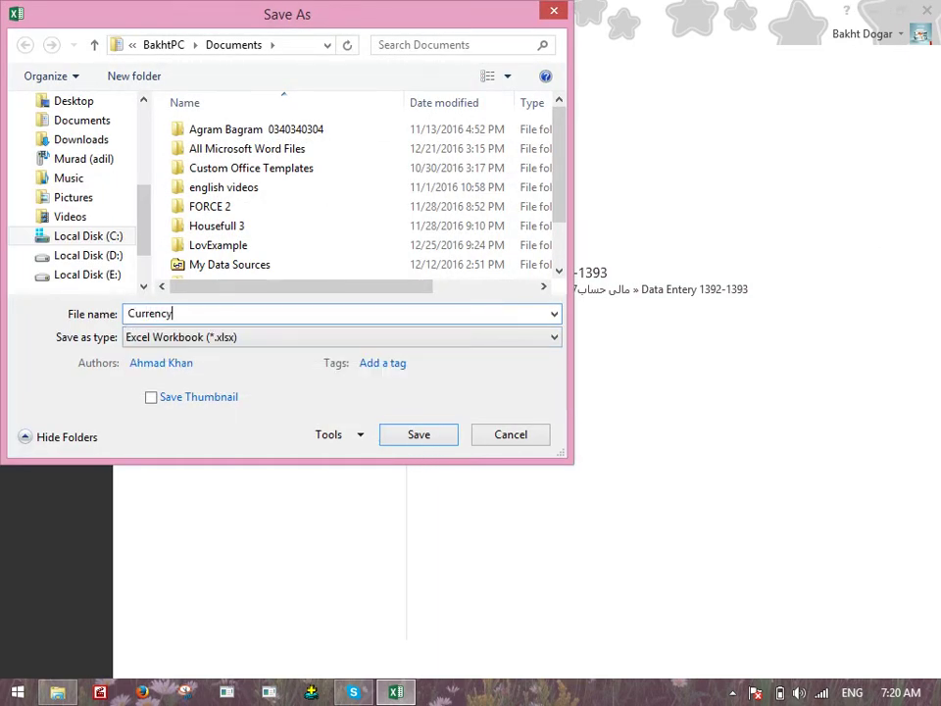
type("encies")
key("Return")
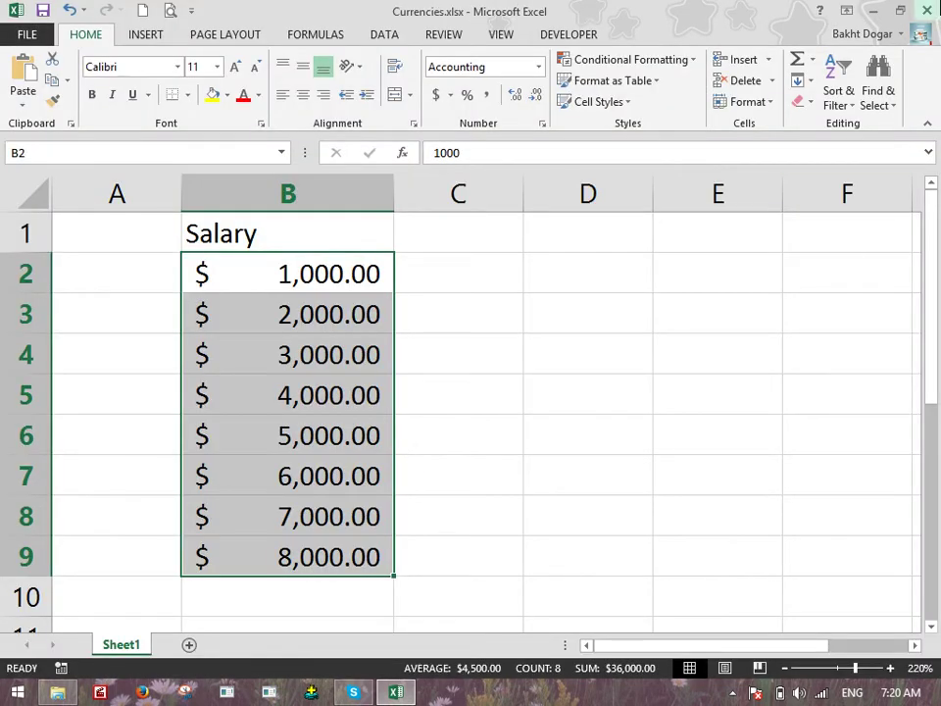
left_click(927, 10)
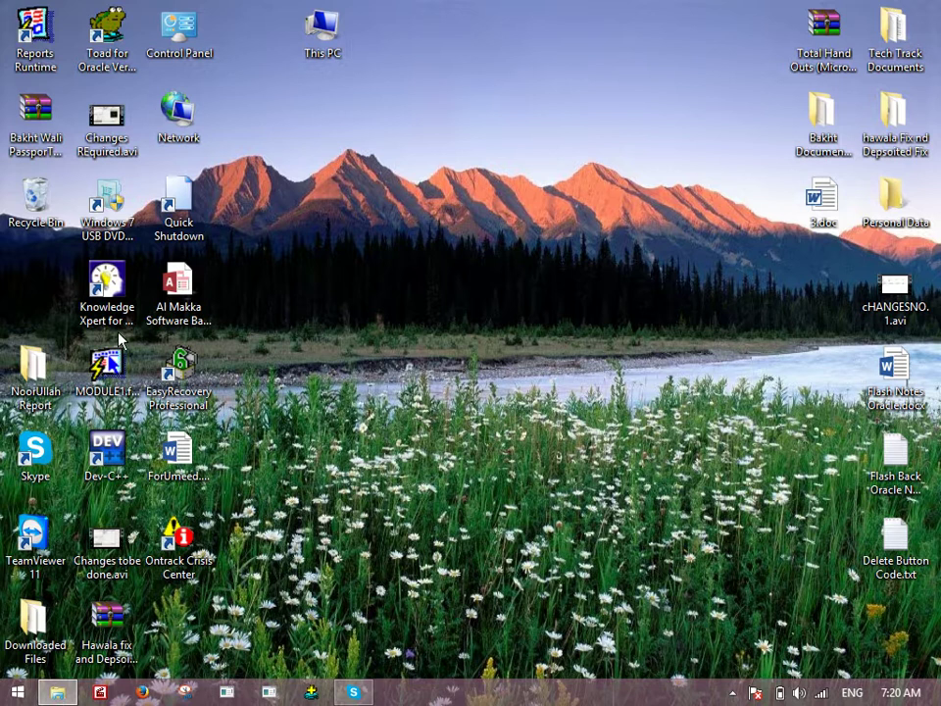
Change the Windows regional currency symbol from $ to AFN and apply it
right_click(17, 693)
left_click(73, 583)
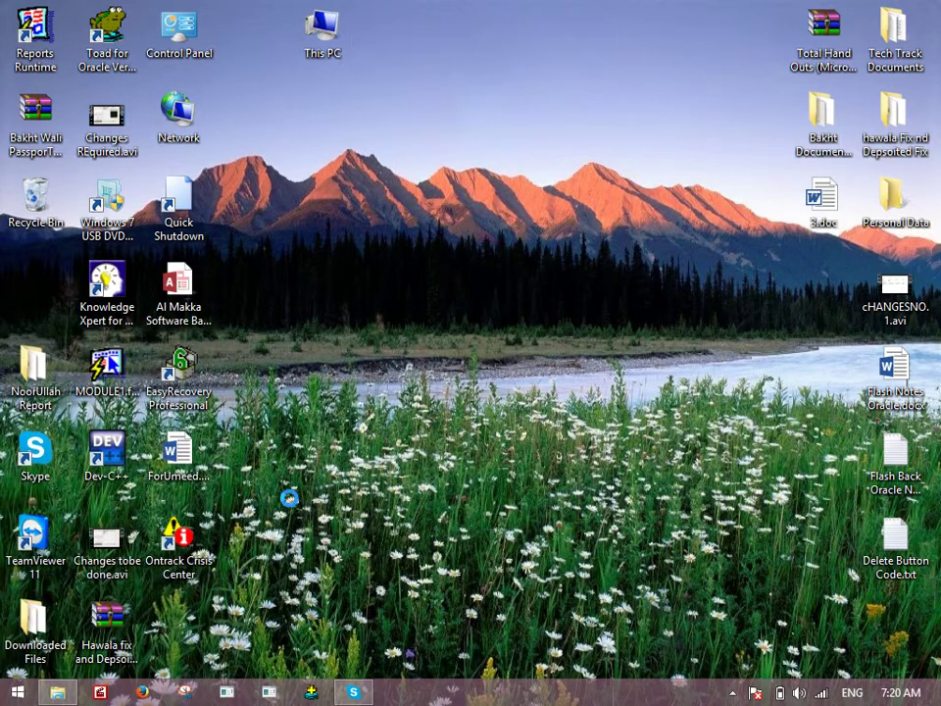
scroll(657, 390, "down", 1)
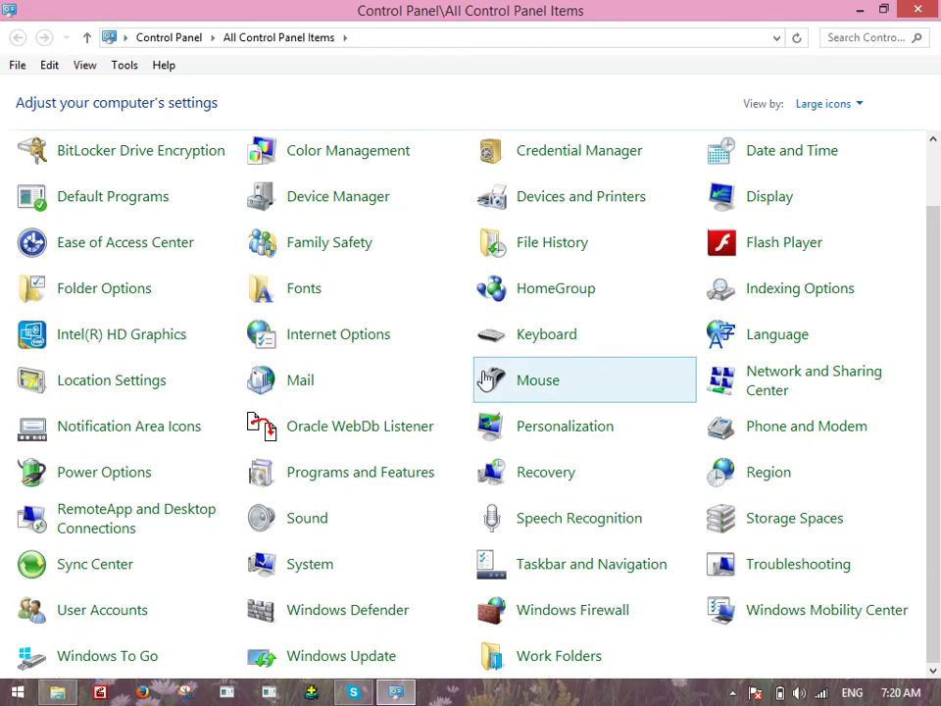
left_click(771, 474)
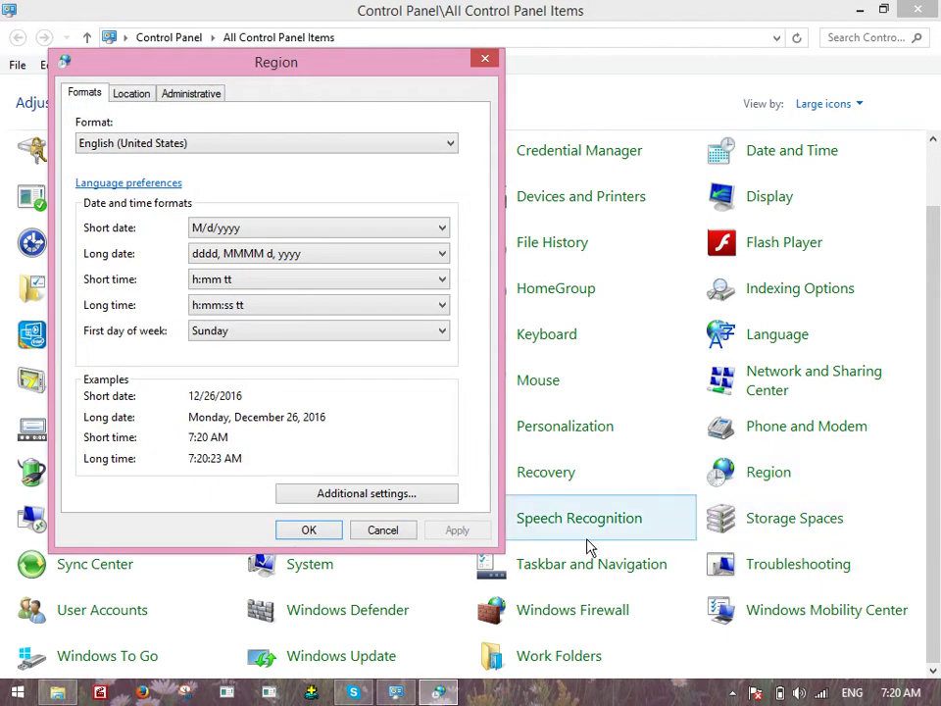
left_click(365, 493)
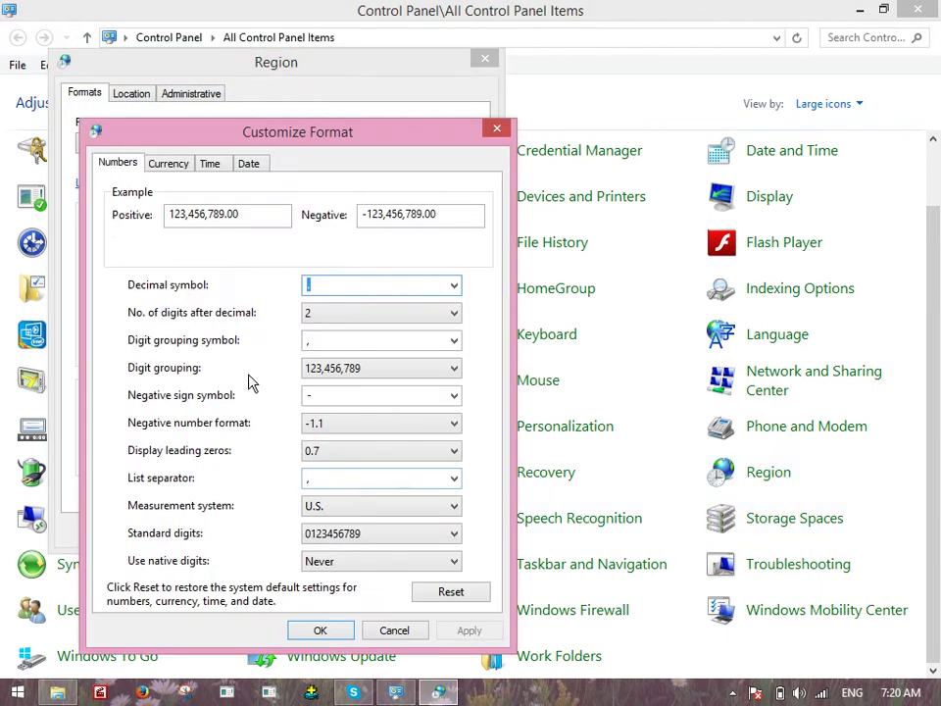
left_click(163, 167)
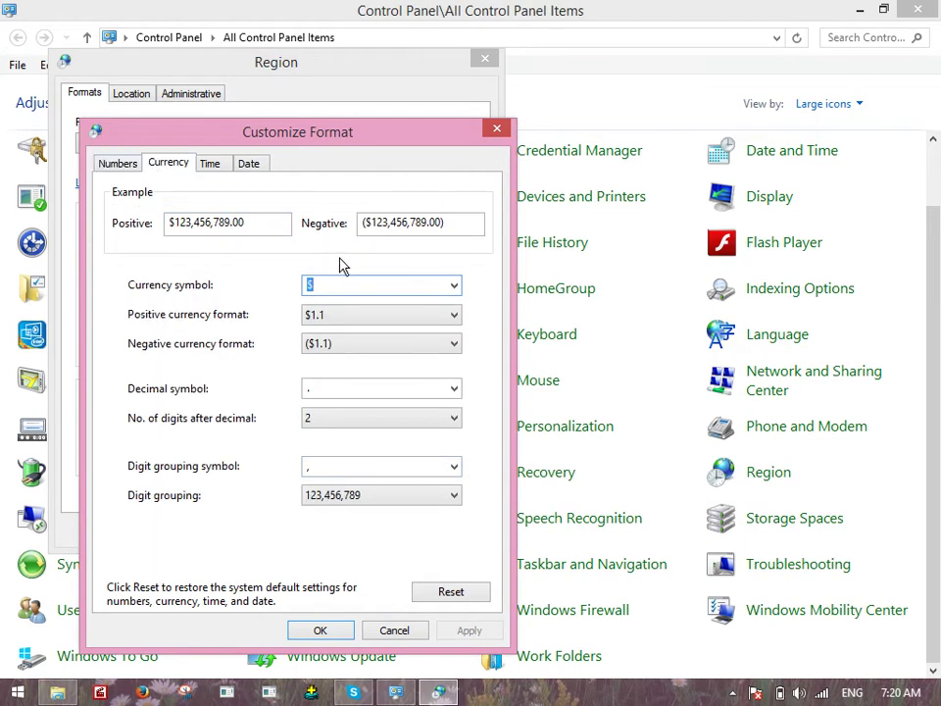
type("AFN")
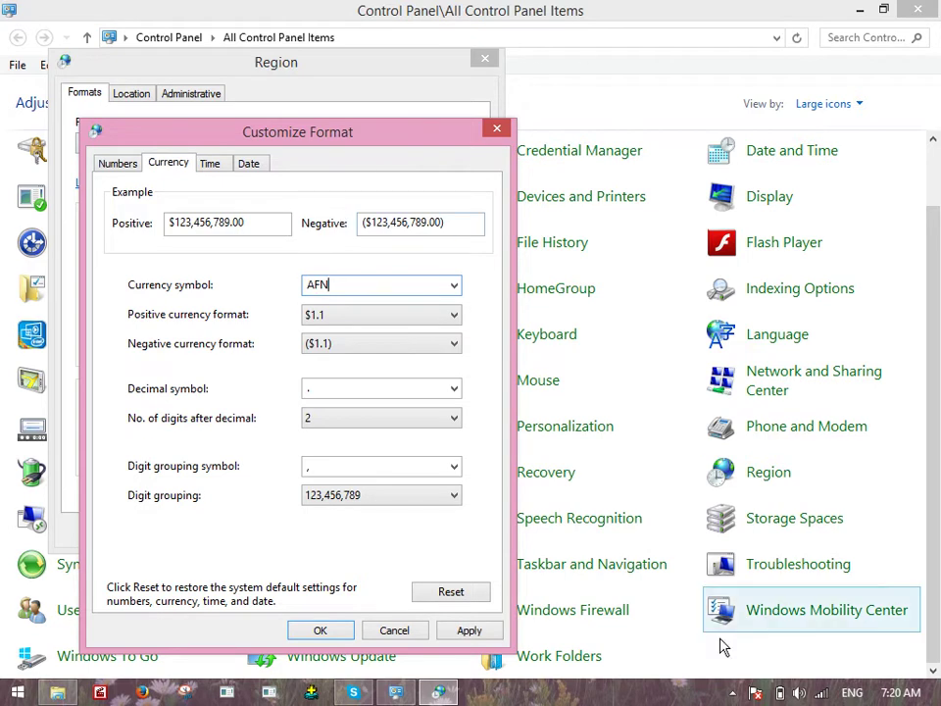
left_click(336, 632)
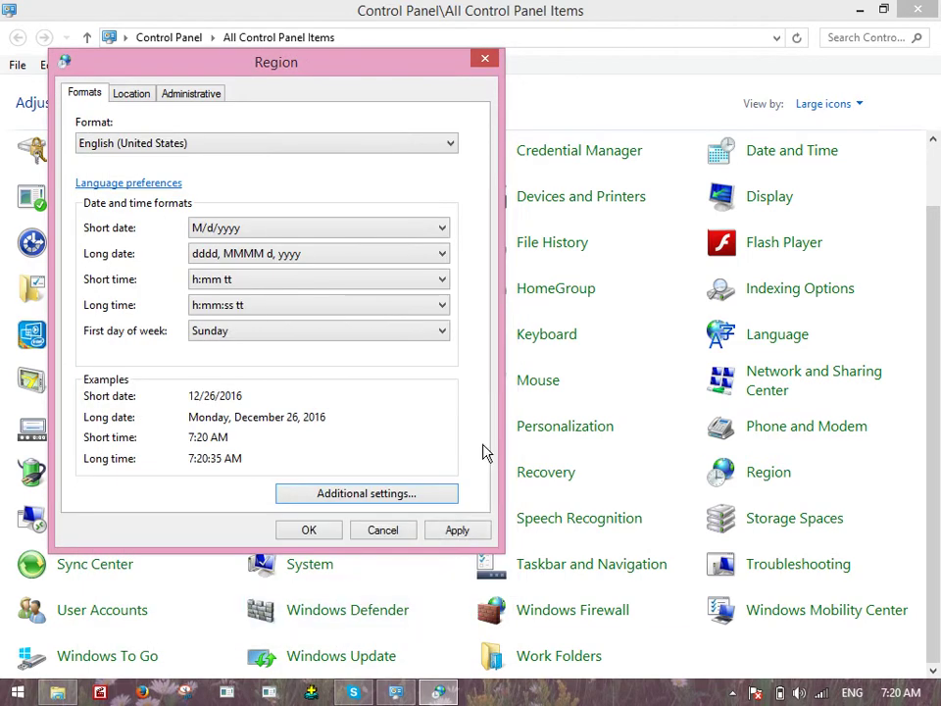
left_click(310, 535)
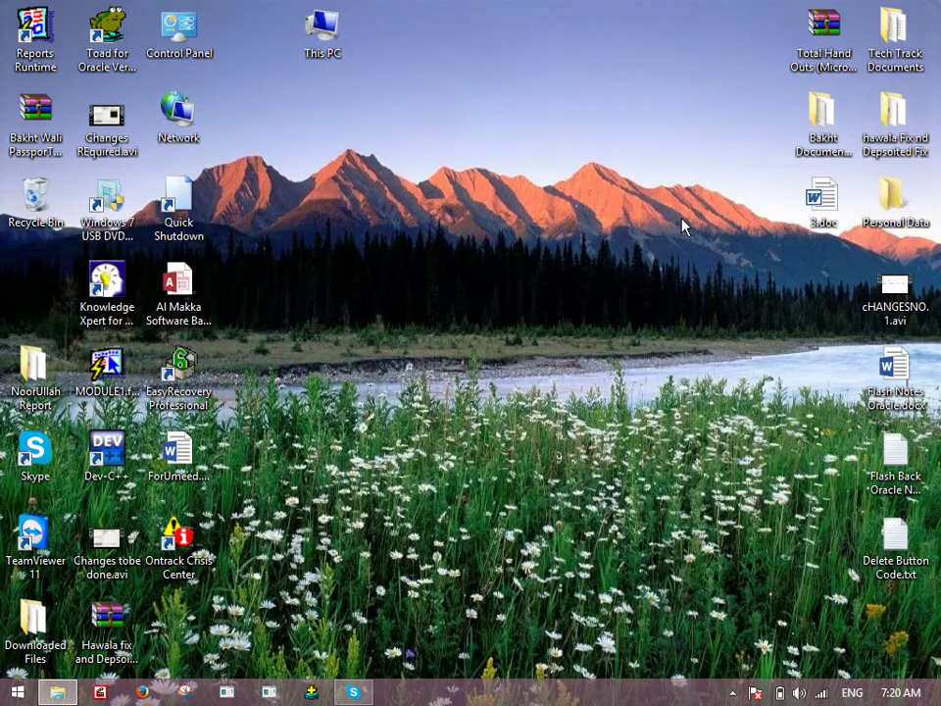
Relaunch Excel from Run and open Currencies.xlsx from the Recent list
right_click(18, 693)
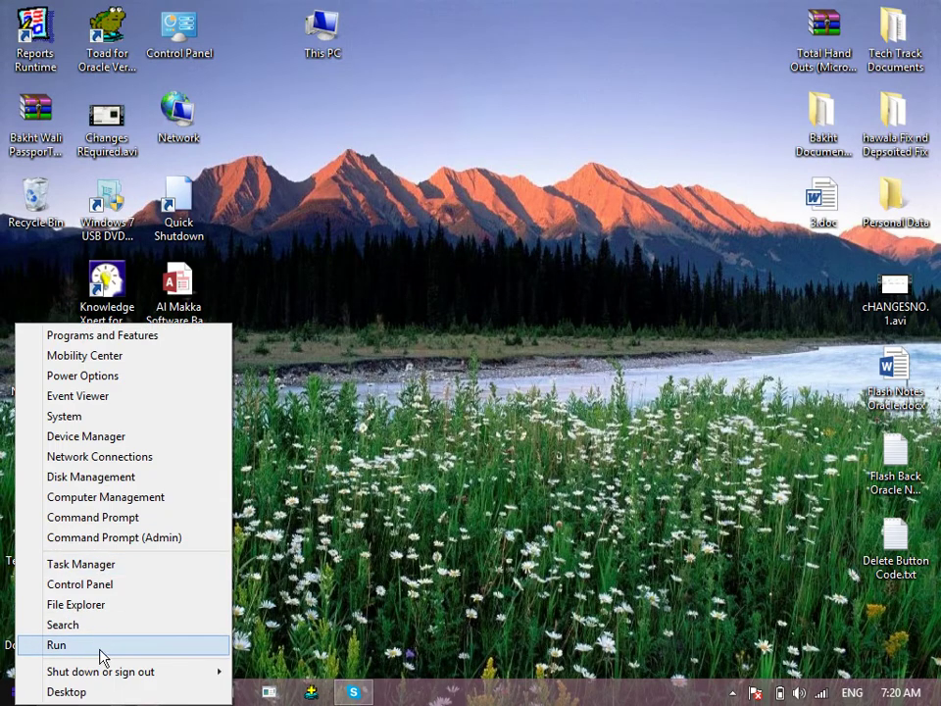
left_click(100, 648)
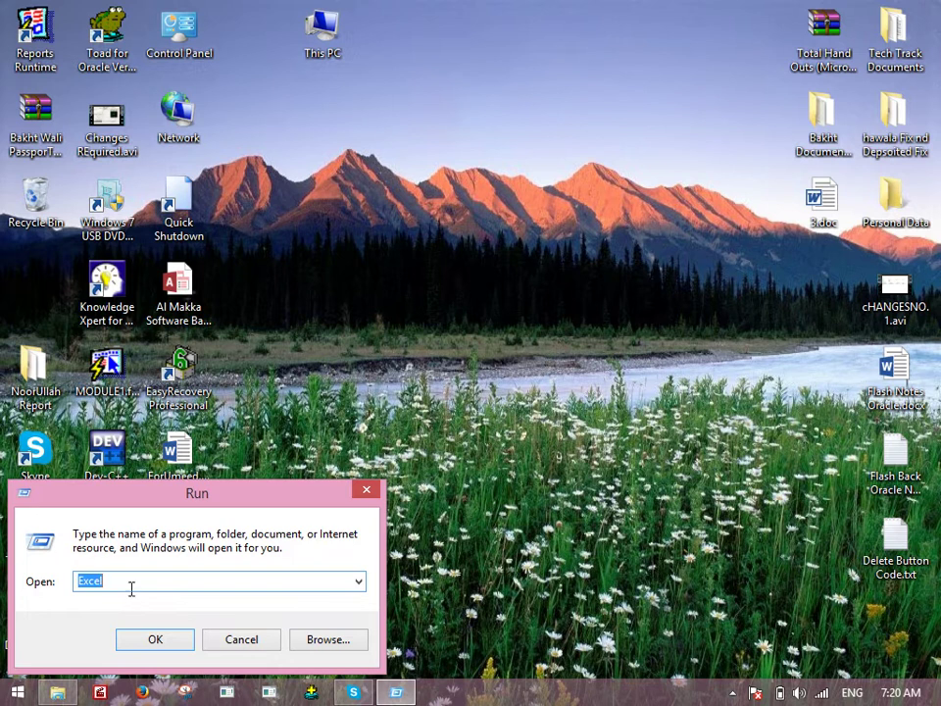
left_click(157, 638)
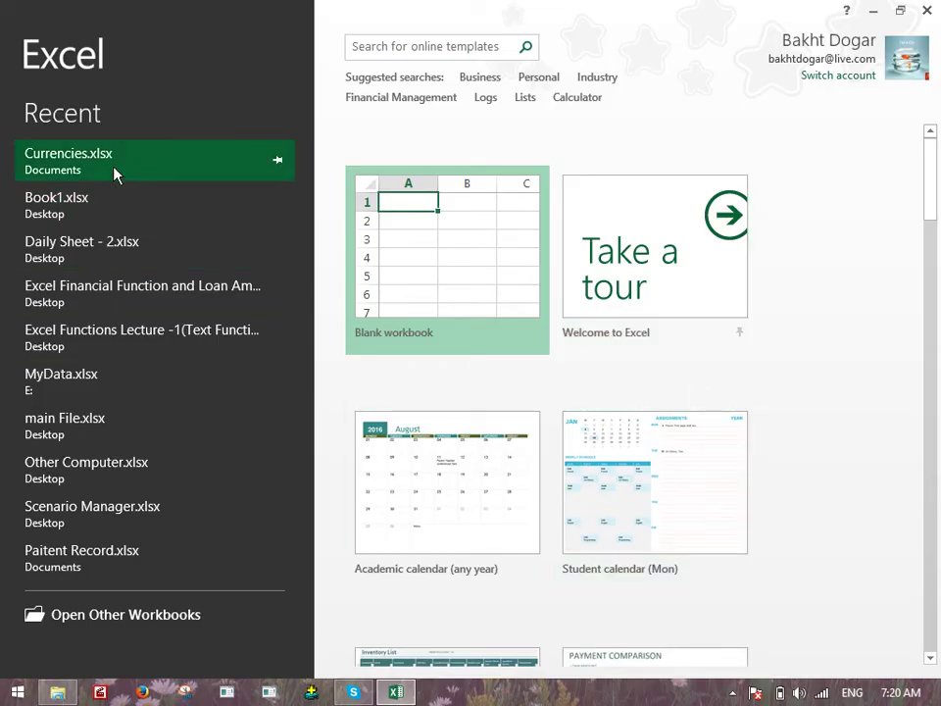
left_click(113, 172)
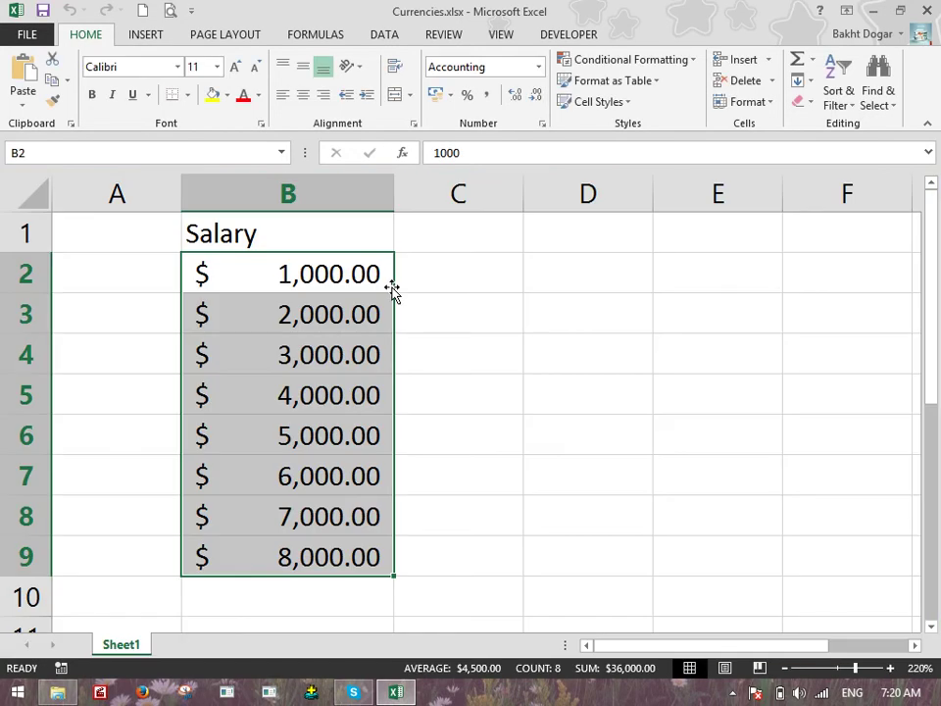
Reapply accounting format to B2:B9 so salaries show AFN, then bring up Control Panel
left_click(451, 95)
left_click(467, 122)
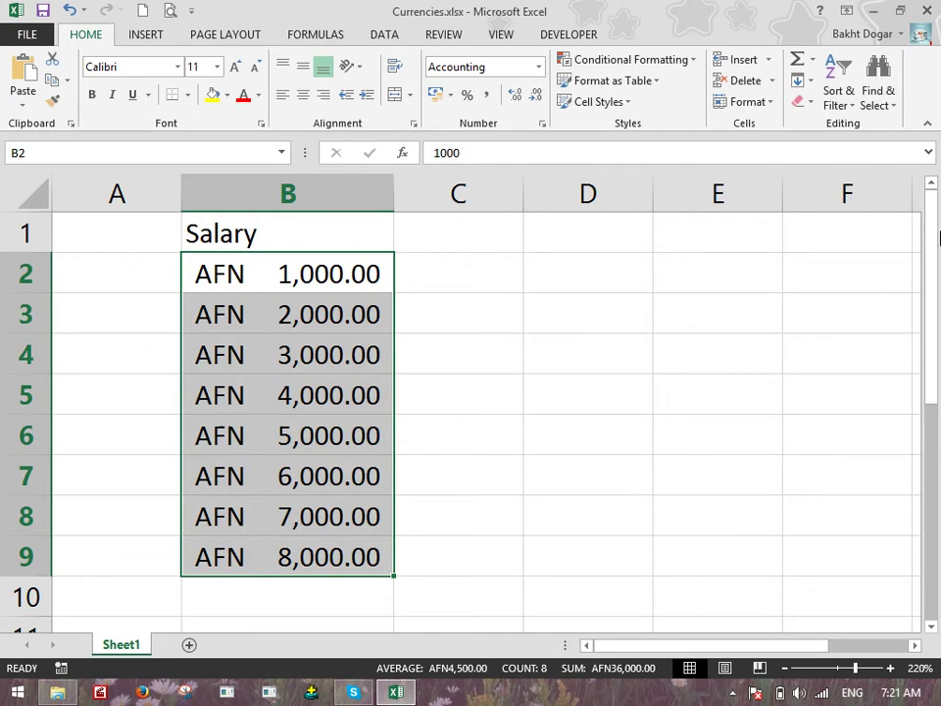
right_click(18, 692)
left_click(126, 584)
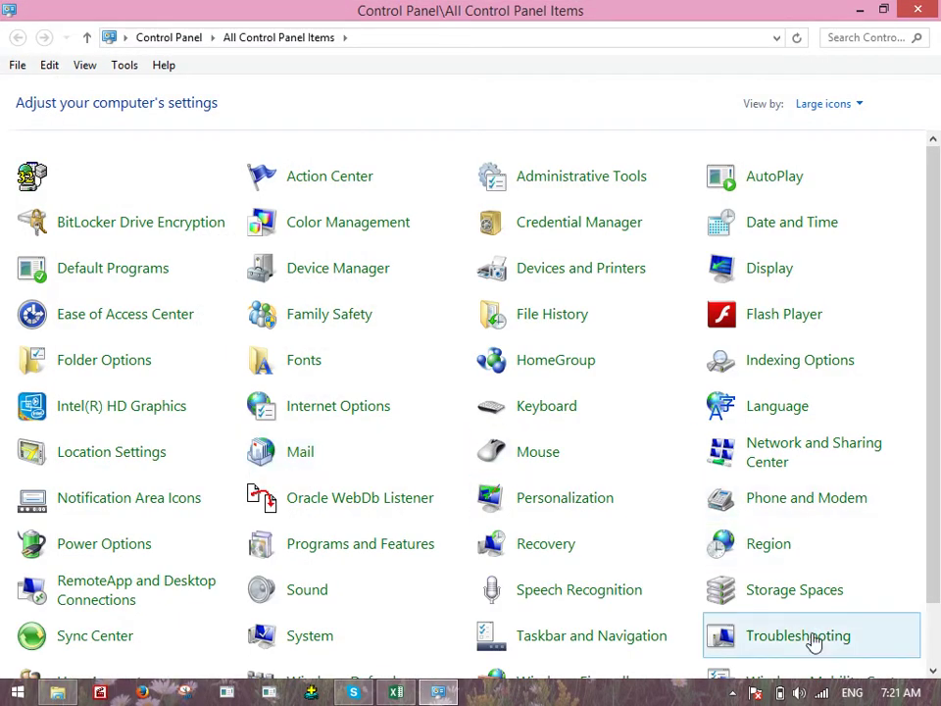
Reset the Region currency customizations to defaults, apply, and close Control Panel
left_click(751, 545)
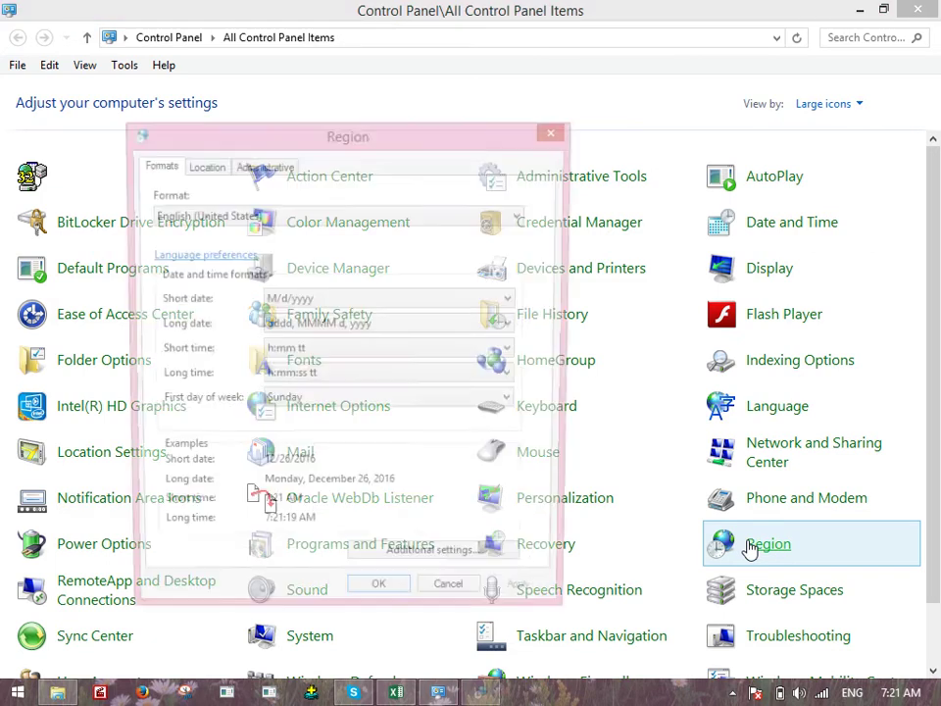
left_click(456, 567)
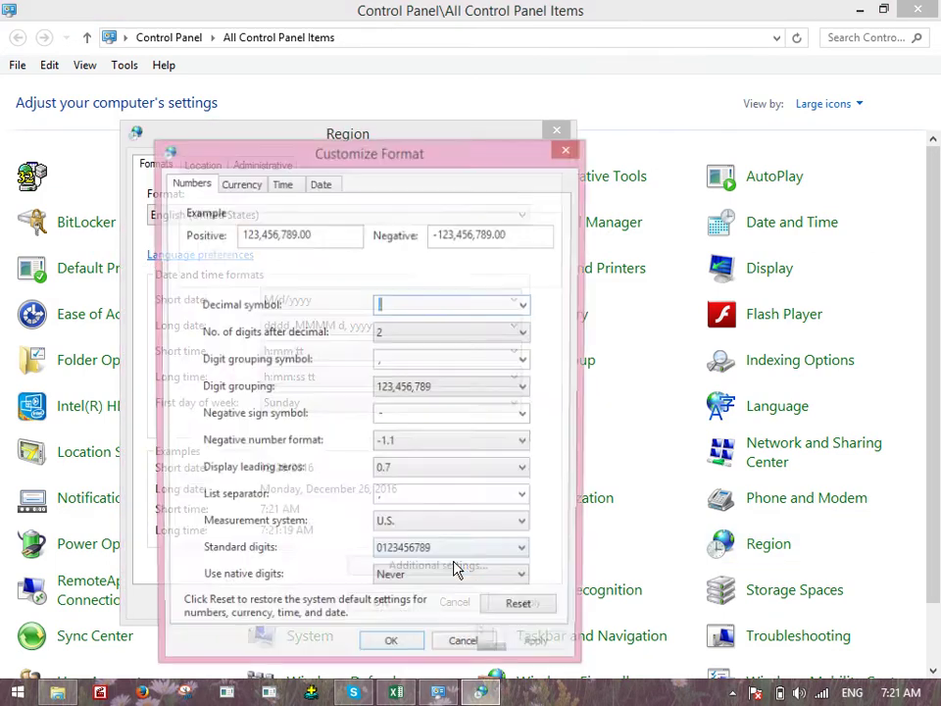
left_click(241, 186)
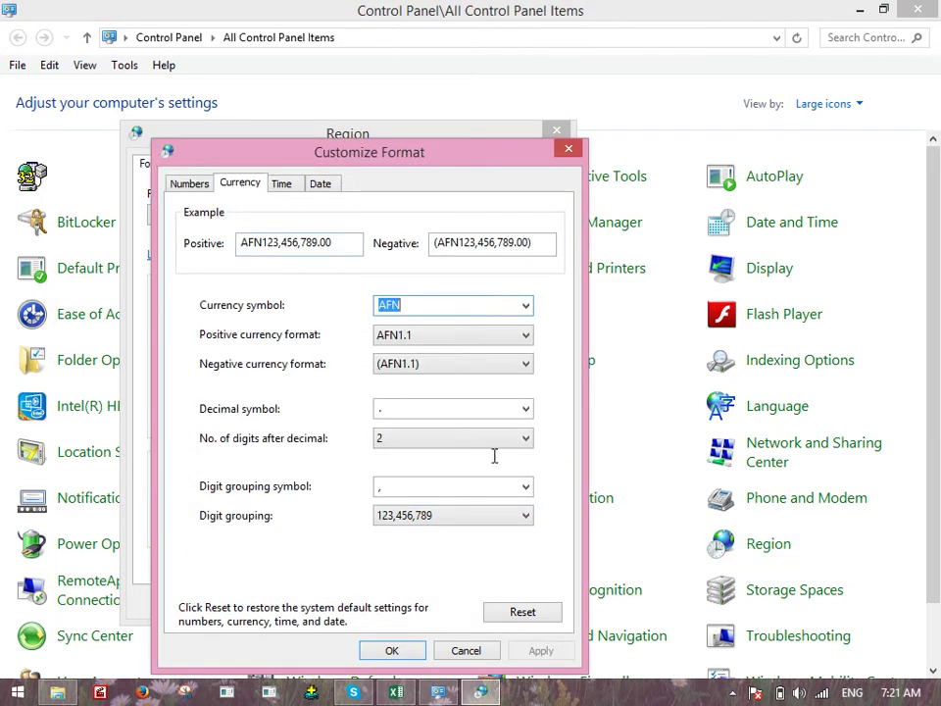
left_click(517, 617)
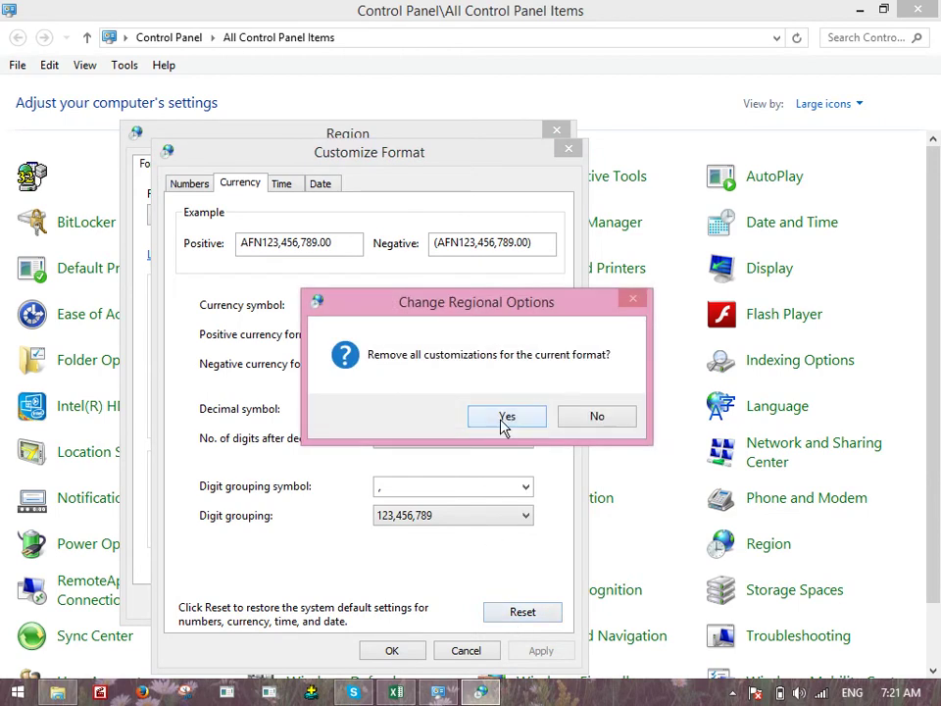
left_click(503, 417)
left_click(395, 651)
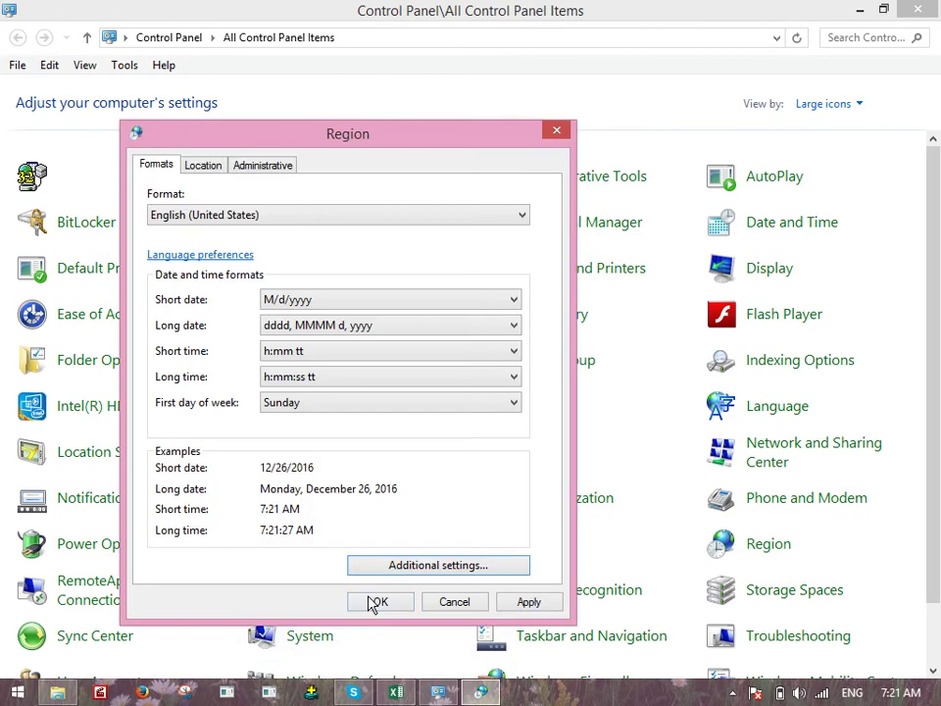
left_click(385, 614)
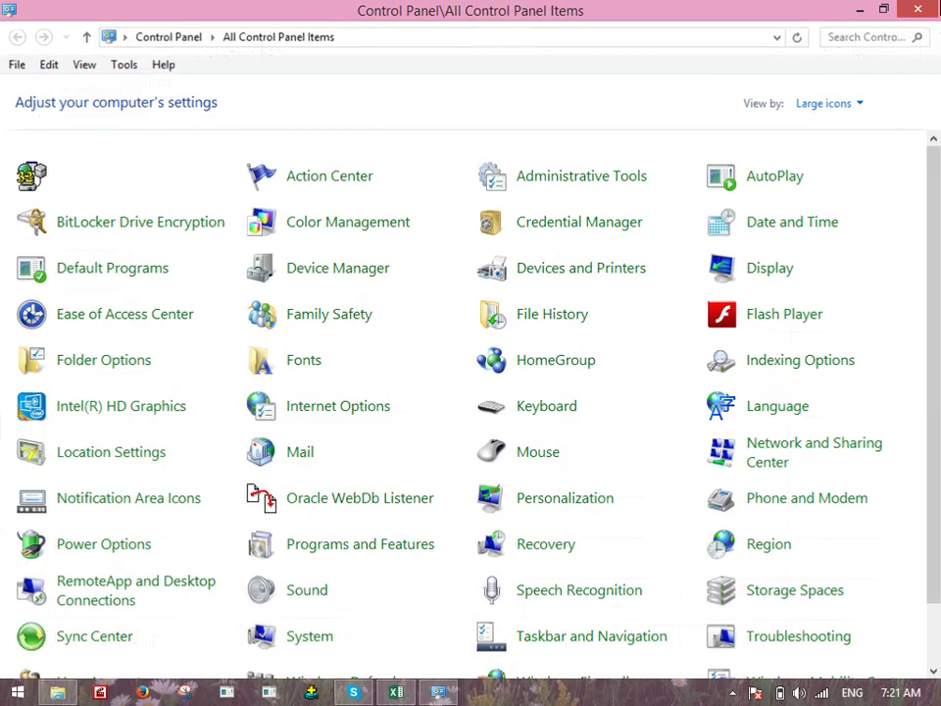
left_click(918, 9)
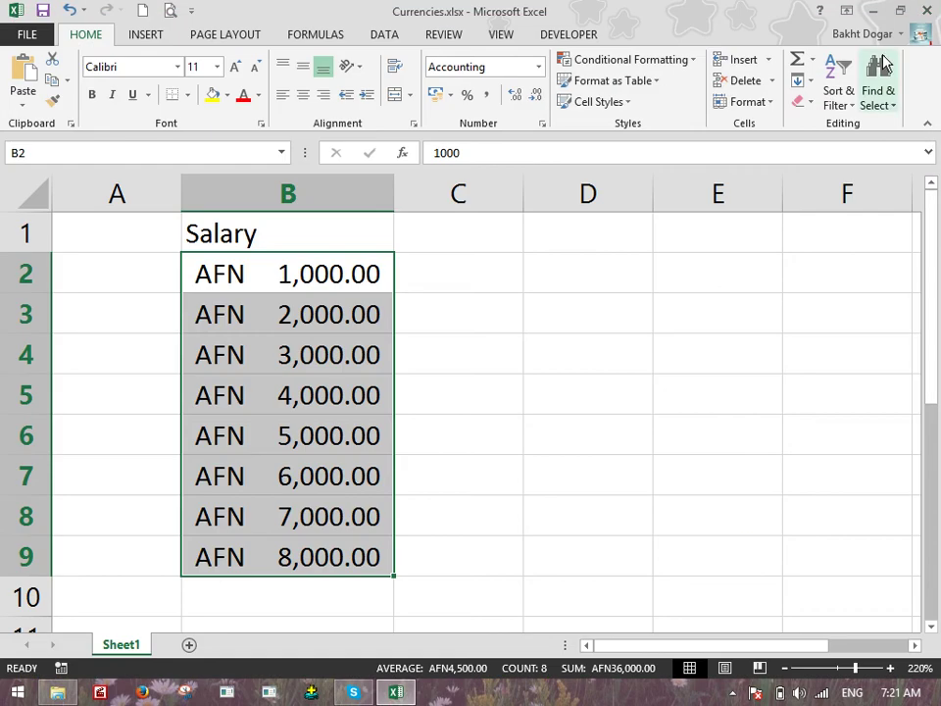
Close Excel, saving the changes to Currencies.xlsx
left_click(453, 96)
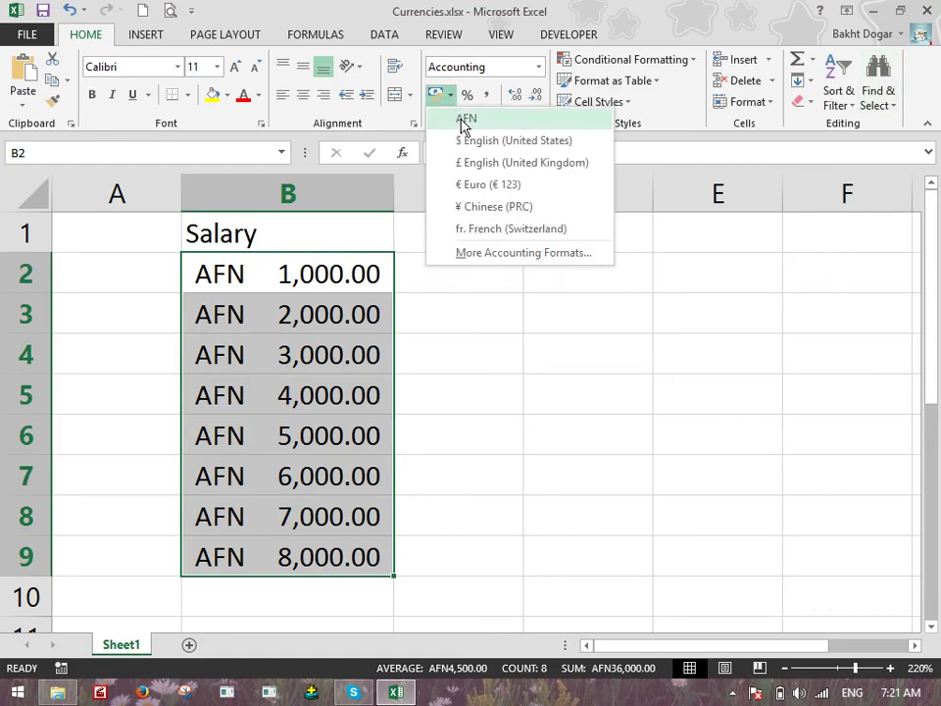
left_click(325, 414)
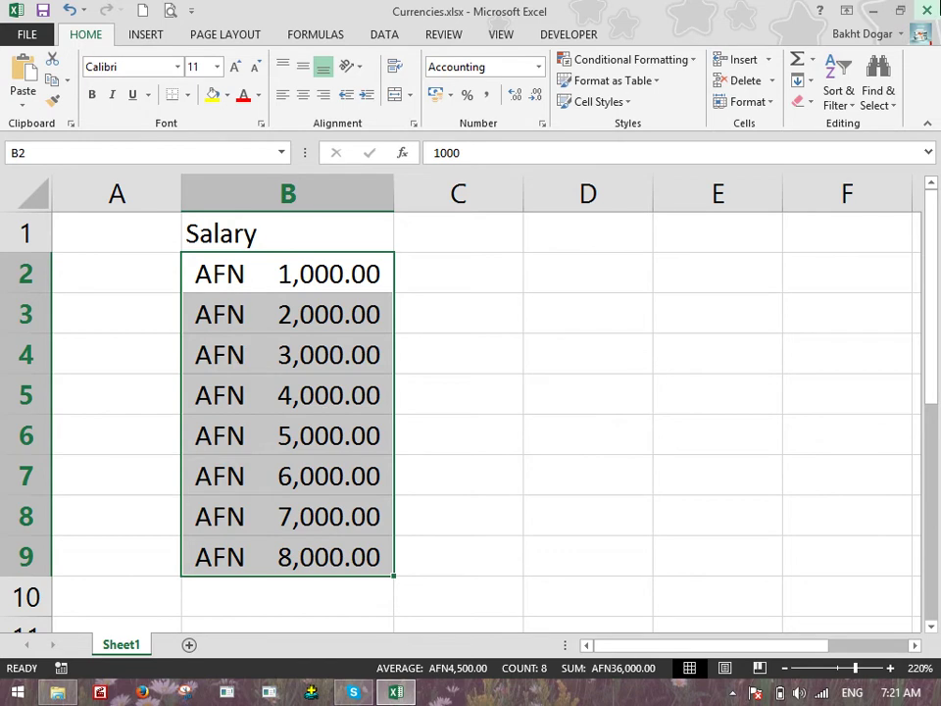
left_click(926, 10)
left_click(386, 371)
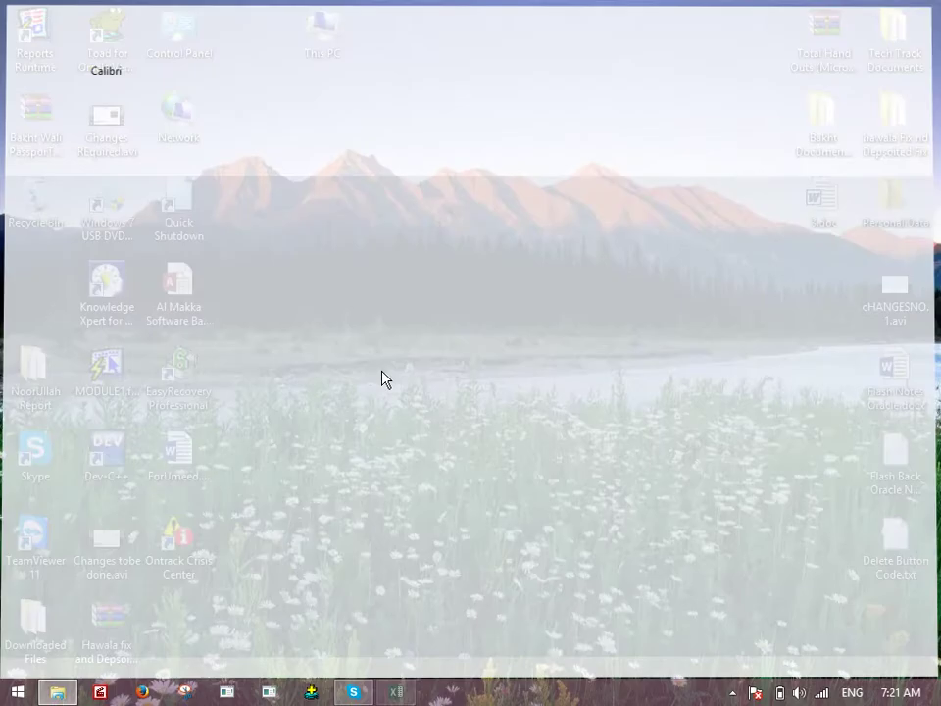
Relaunch Excel from the Run box and reopen Currencies.xlsx from recent workbooks
right_click(17, 693)
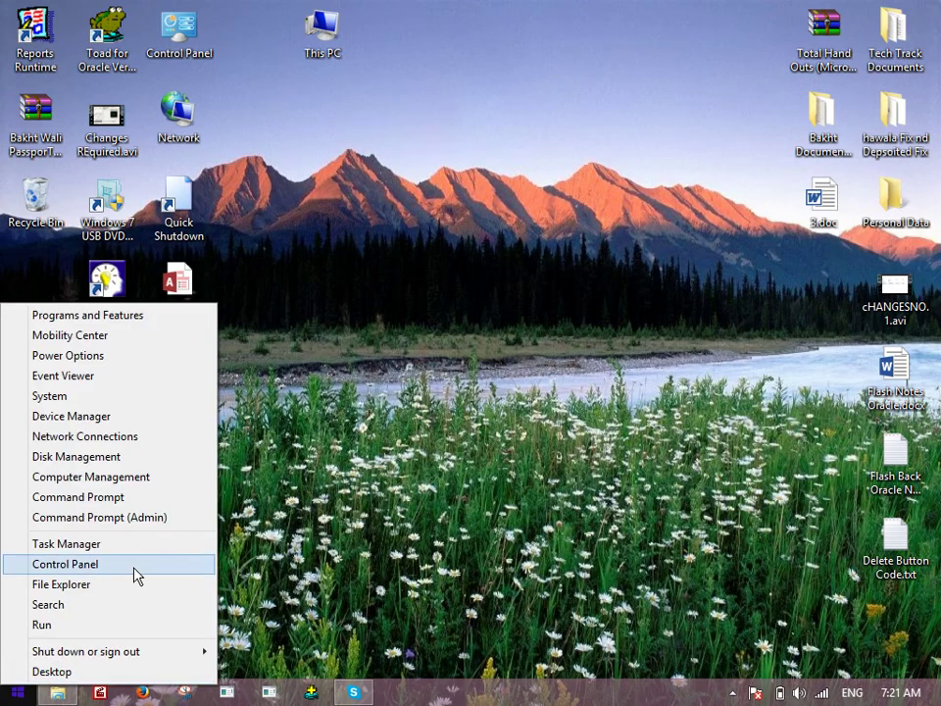
left_click(108, 625)
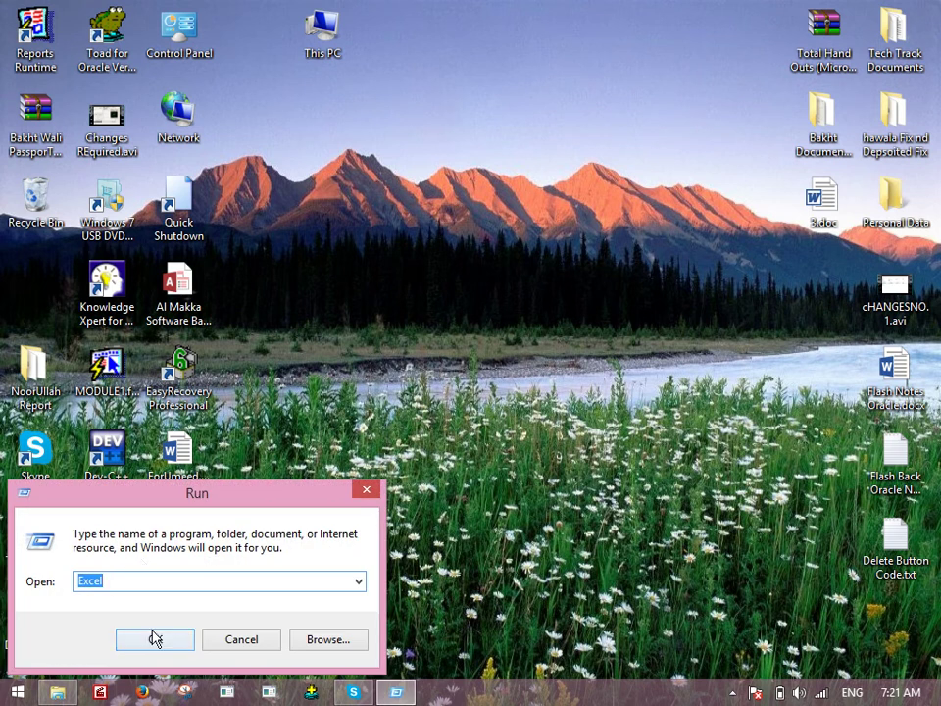
left_click(153, 636)
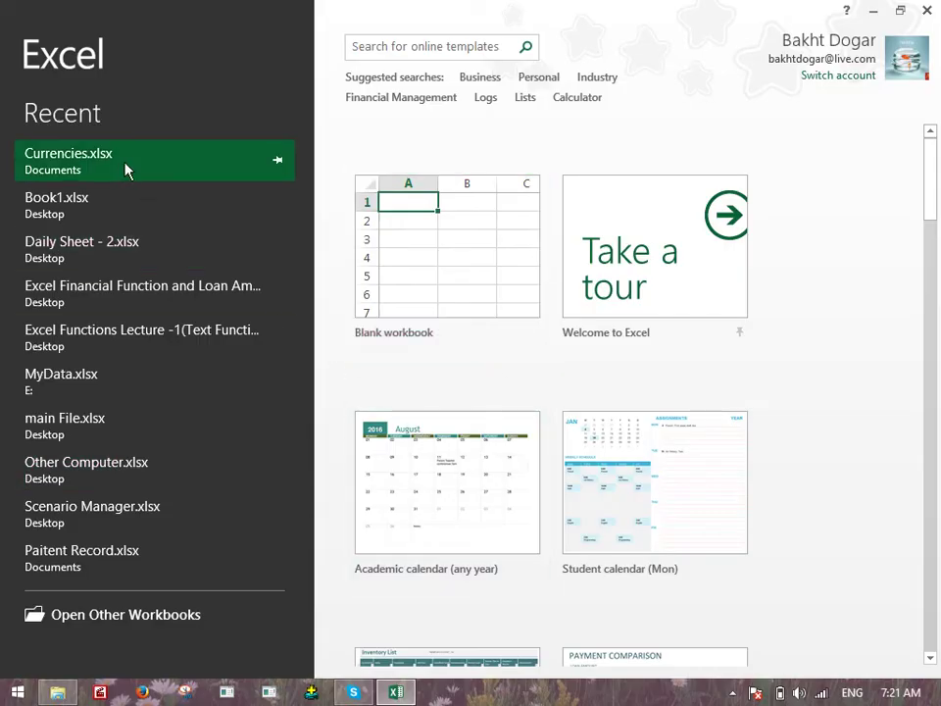
left_click(127, 168)
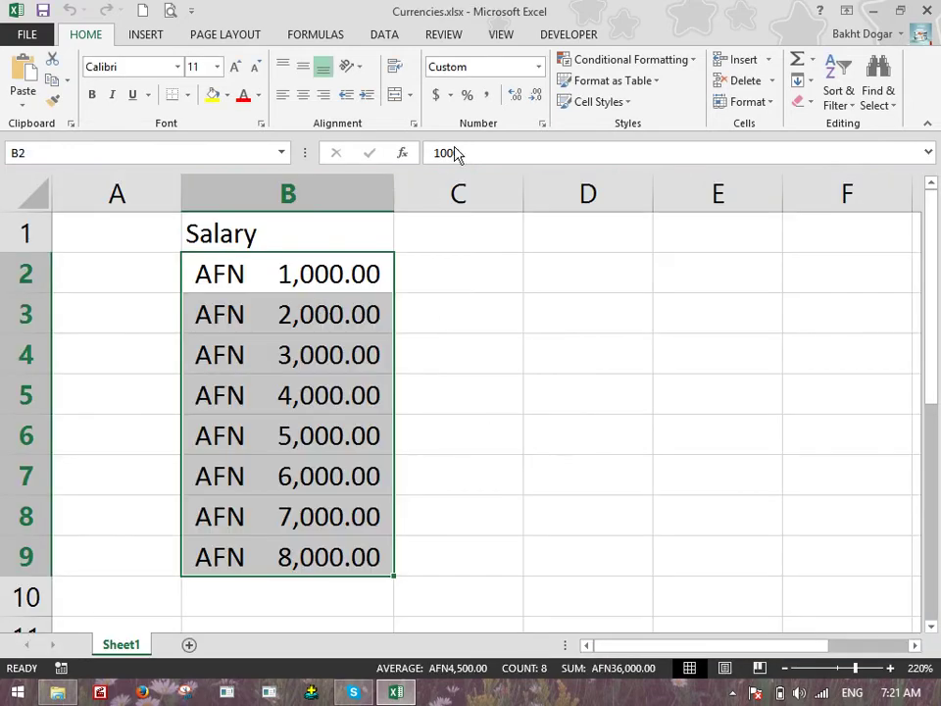
Switch the salaries in B2:B9 to General format and centre them in their cells
left_click(451, 95)
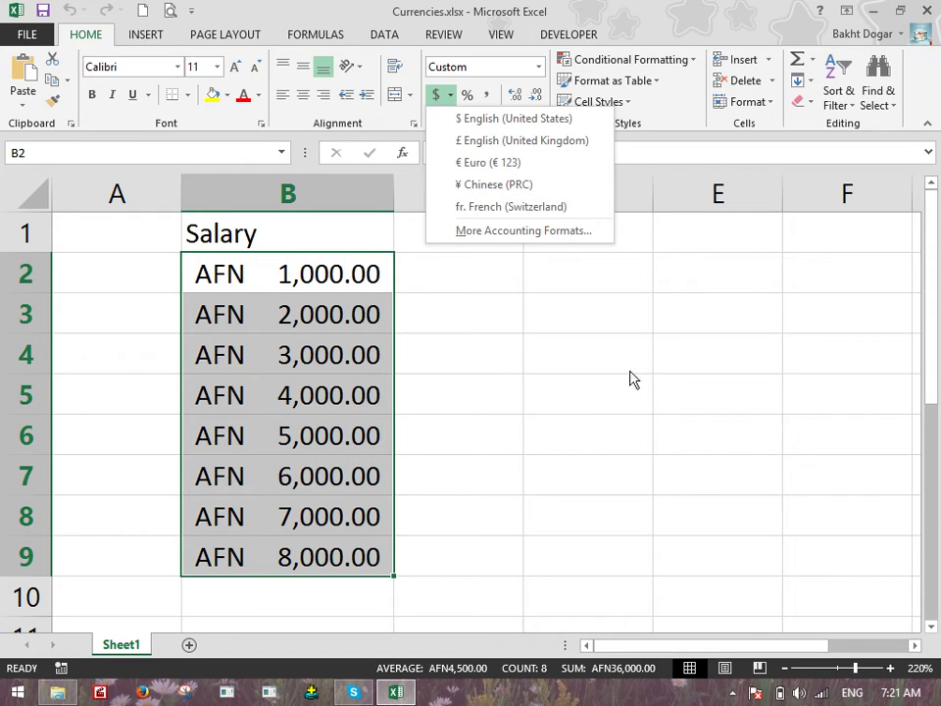
left_click(537, 414)
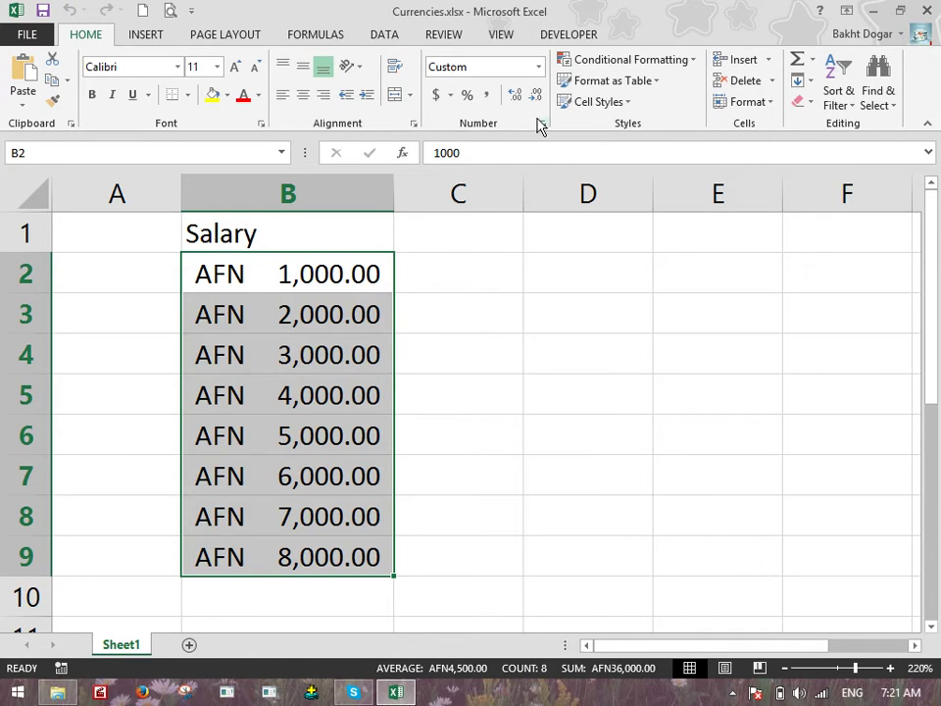
left_click(540, 62)
left_click(502, 99)
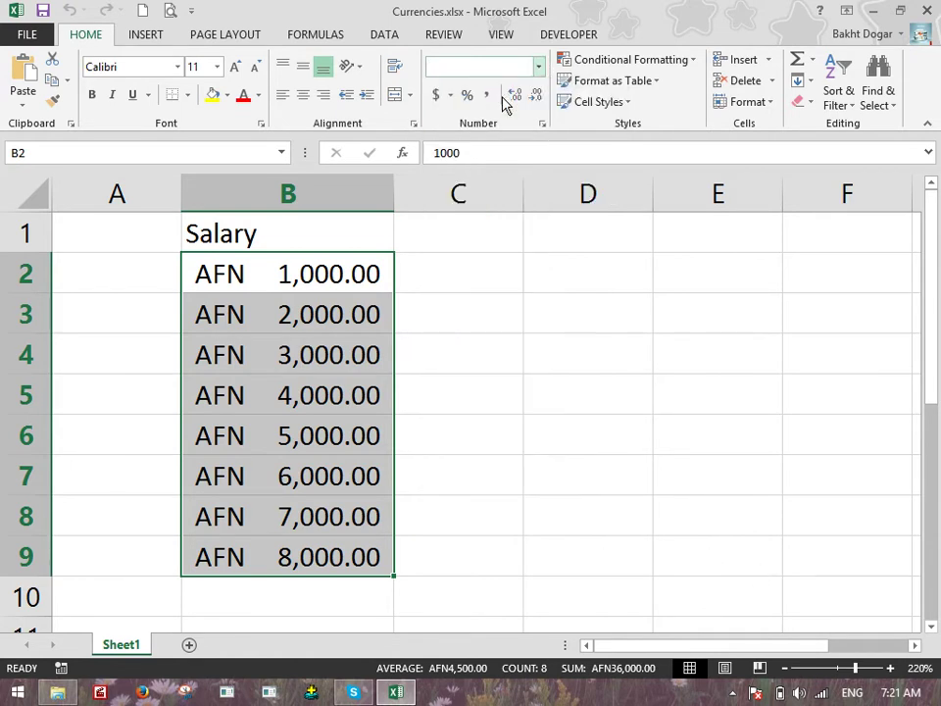
left_click(302, 97)
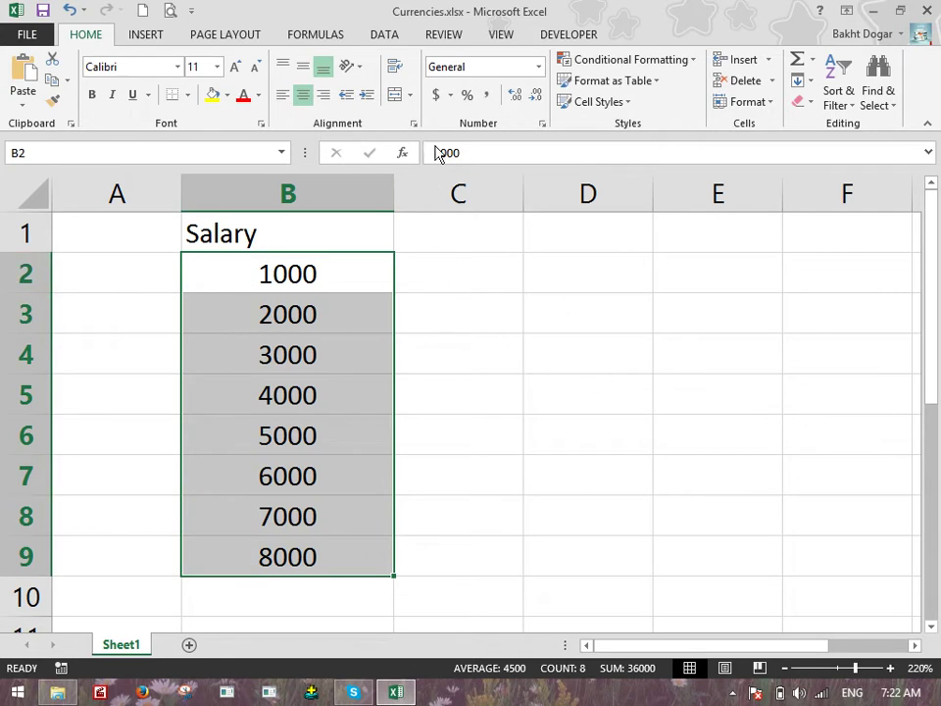
Apply Accounting format with the RON currency symbol to the salaries in B2:B9
left_click(450, 95)
left_click(469, 236)
left_click(461, 187)
scroll(427, 245, "down", 8)
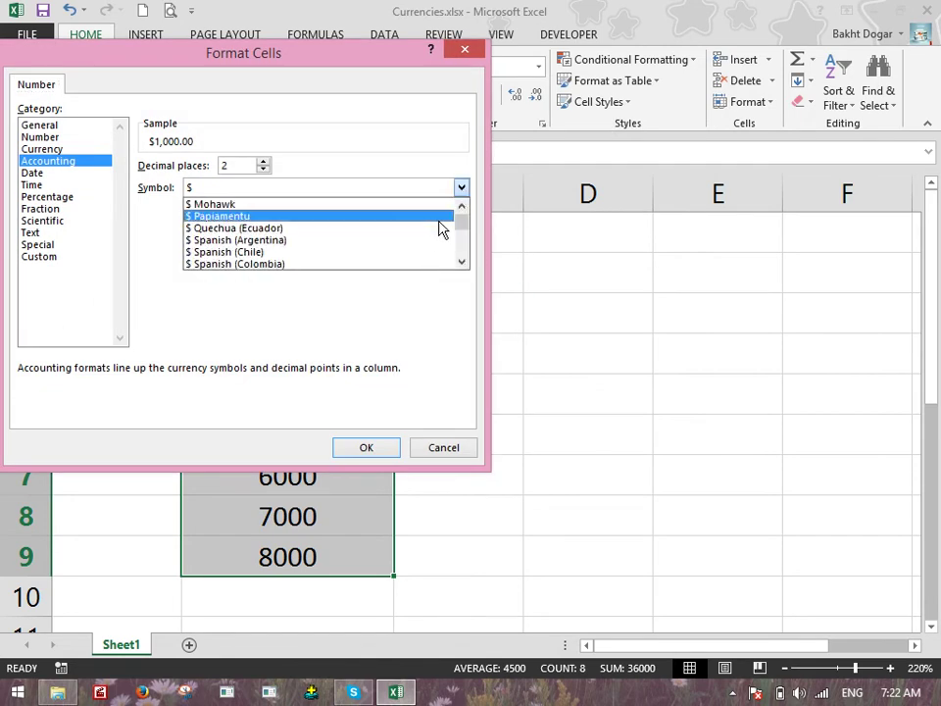
left_click_drag(462, 224, 458, 248)
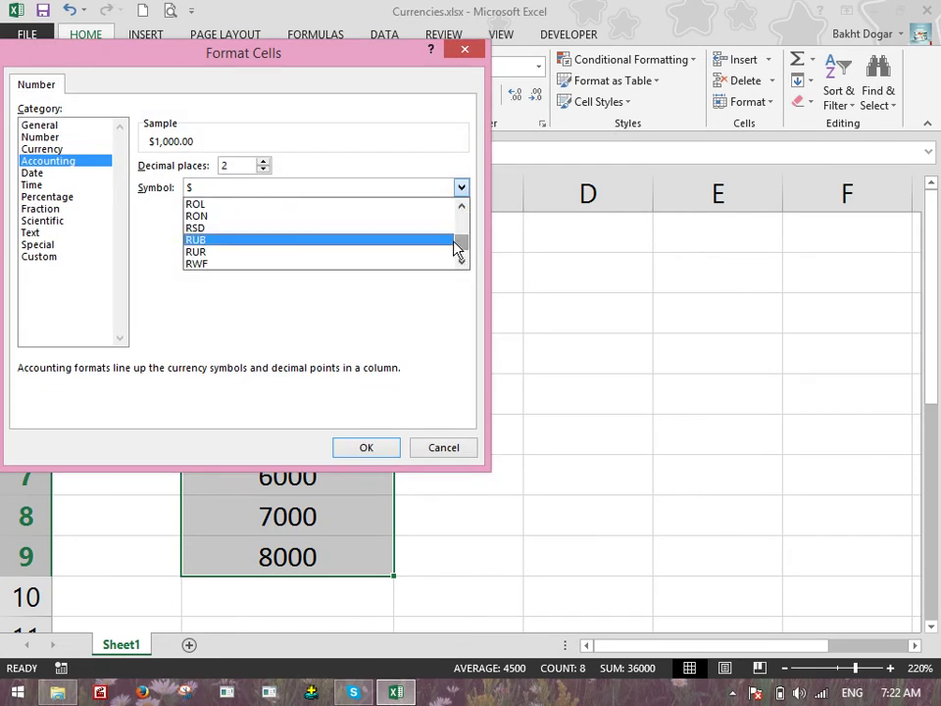
left_click(328, 216)
left_click(361, 447)
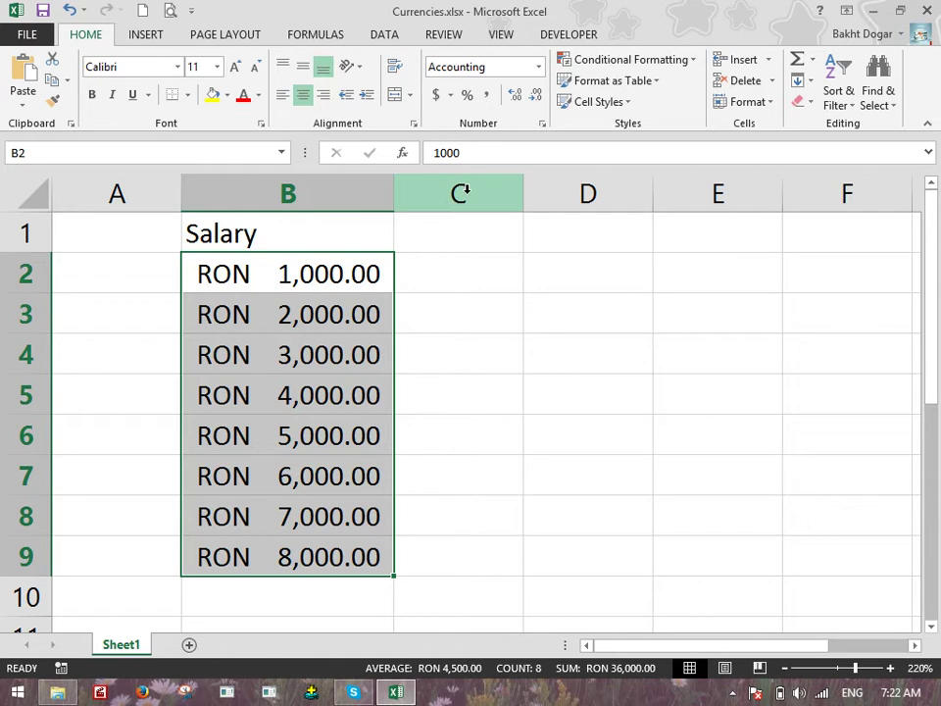
left_click(453, 95)
In Format Cells, choose NAD as the Accounting currency symbol
left_click(492, 226)
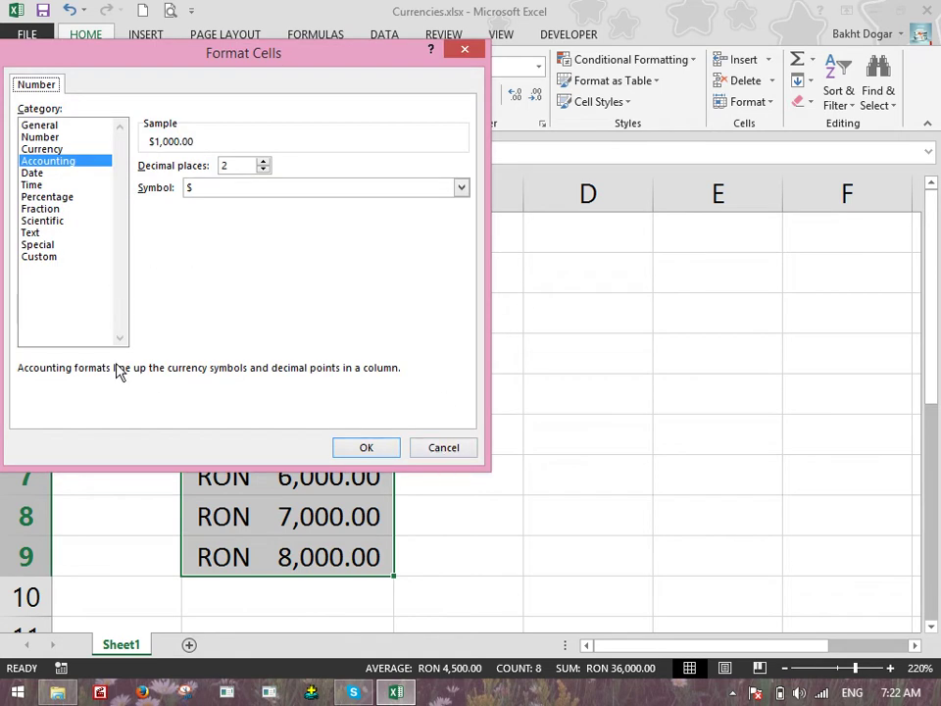
left_click(37, 256)
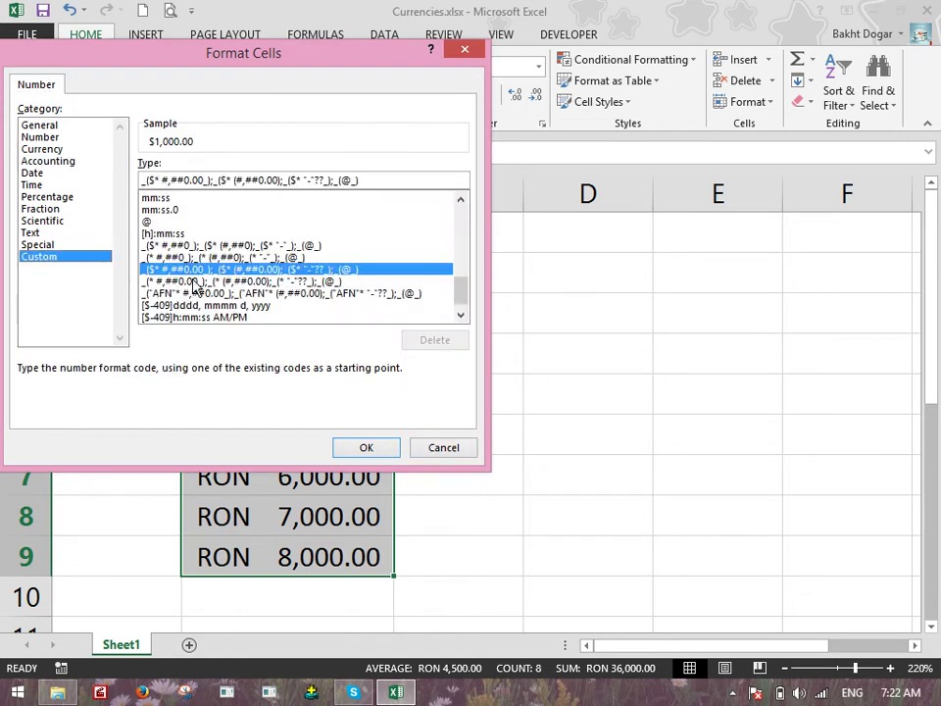
left_click(63, 162)
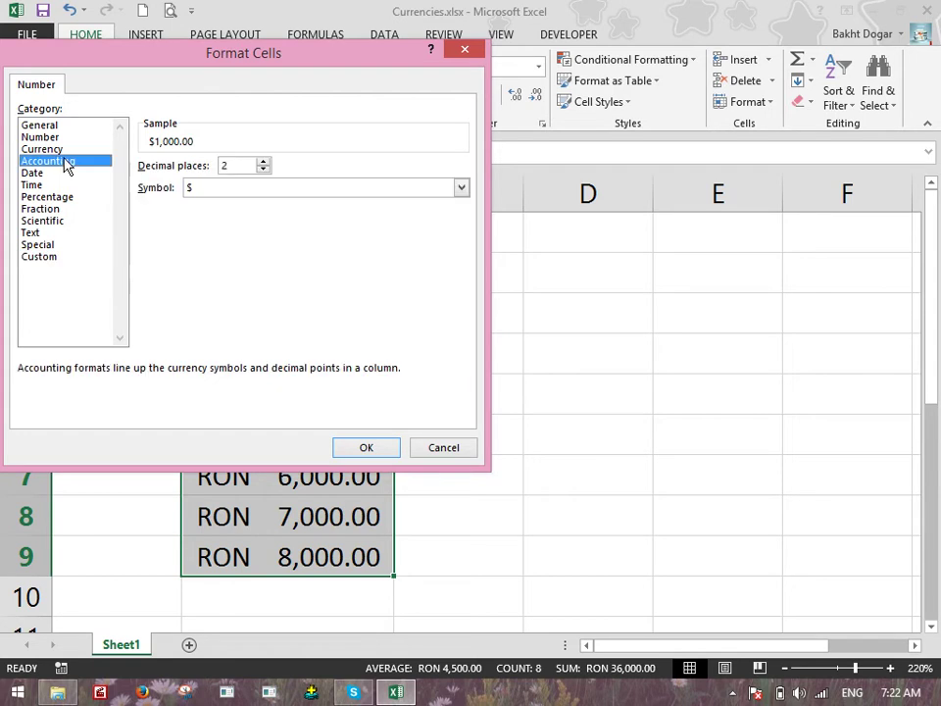
left_click(241, 188)
scroll(260, 206, "down", 10)
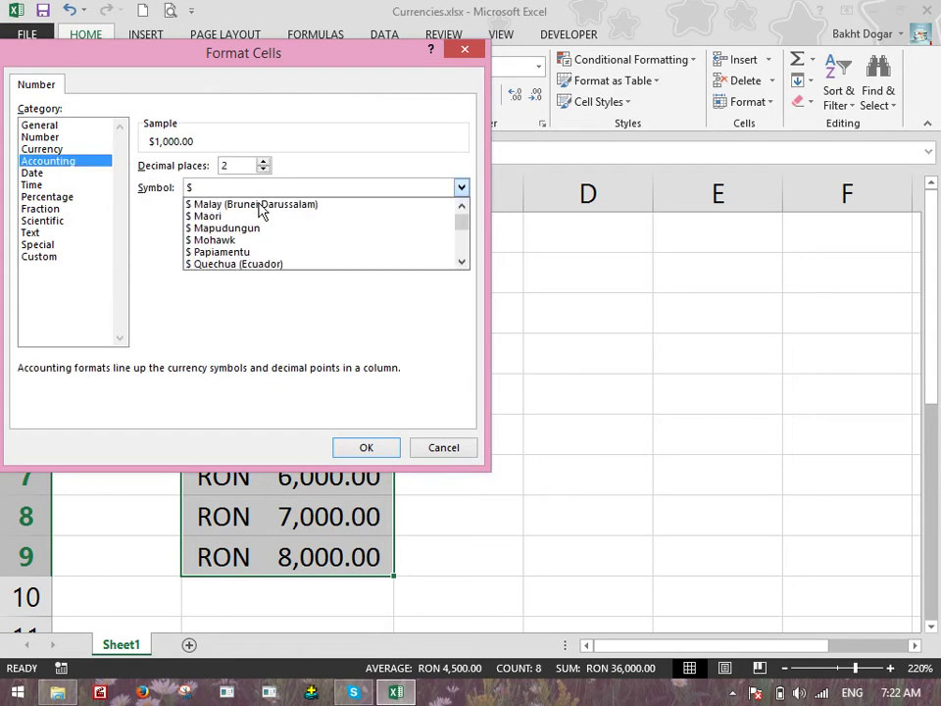
scroll(262, 215, "down", 10)
left_click_drag(462, 231, 462, 246)
left_click(349, 204)
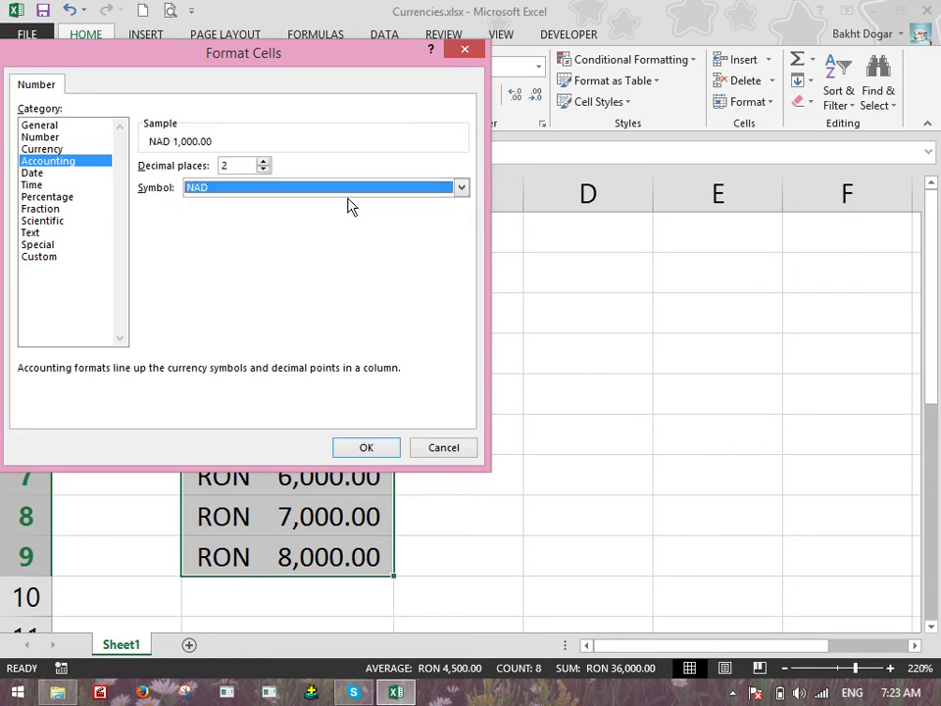
In the Custom format code, replace all three NAD labels with AFN and apply it
left_click(57, 257)
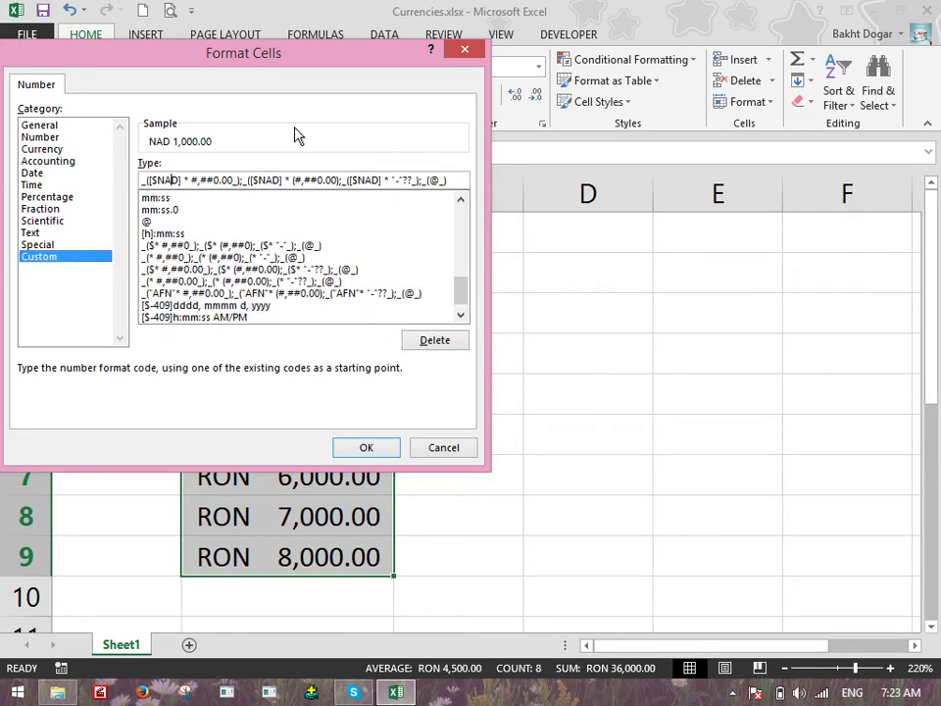
key("BackSpace")
key("BackSpace")
key("BackSpace")
type("AFN")
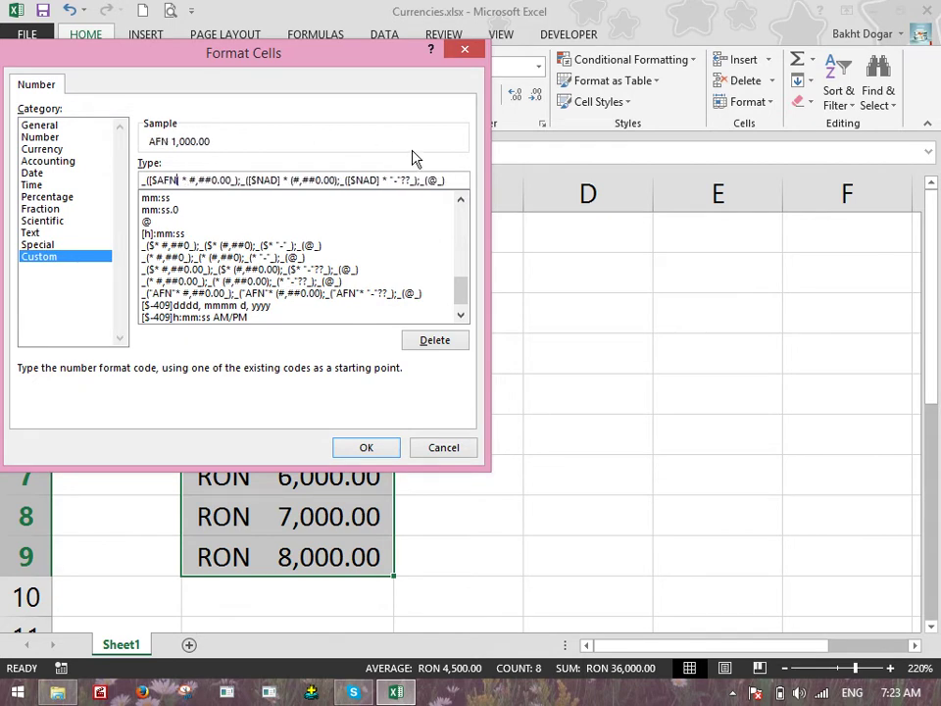
left_click(275, 179)
key("BackSpace")
key("BackSpace")
key("BackSpace")
type("AFN")
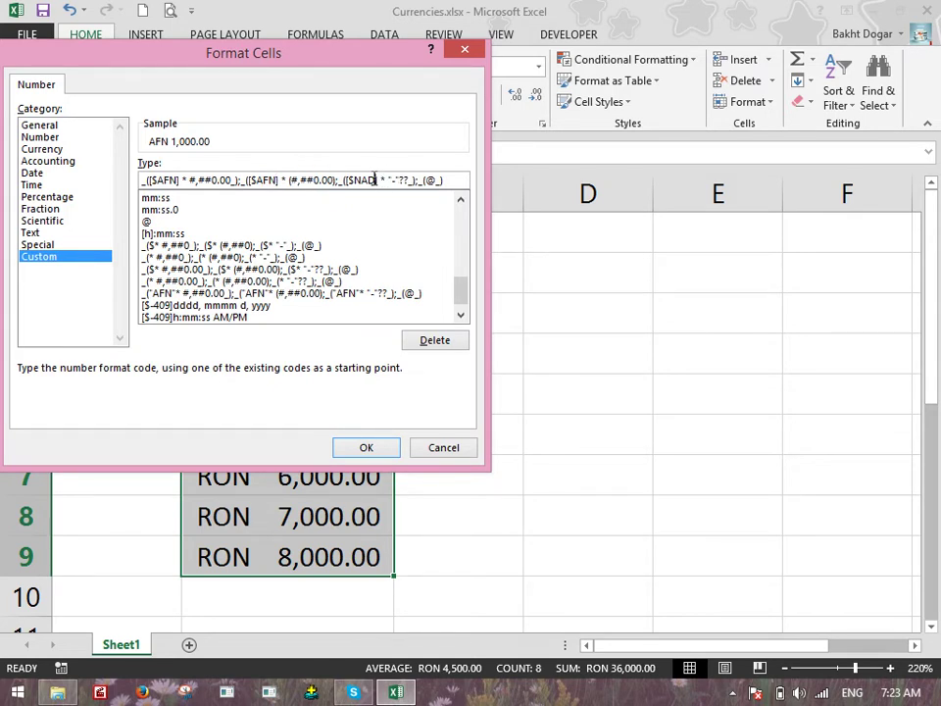
left_click(375, 179)
key("BackSpace")
key("BackSpace")
key("BackSpace")
type("AFNM")
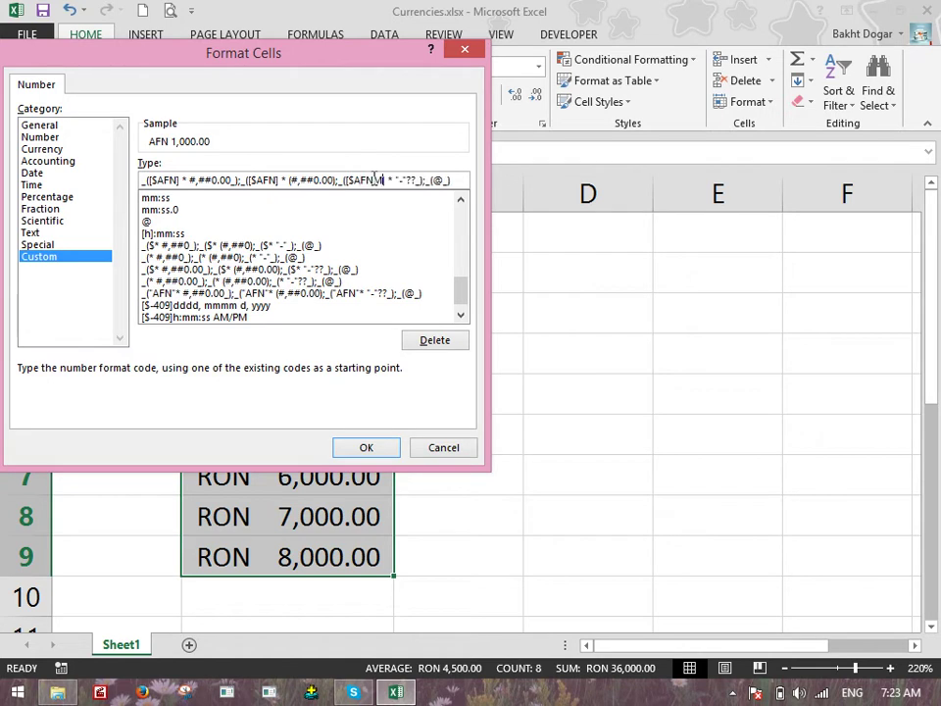
key("BackSpace")
left_click(396, 445)
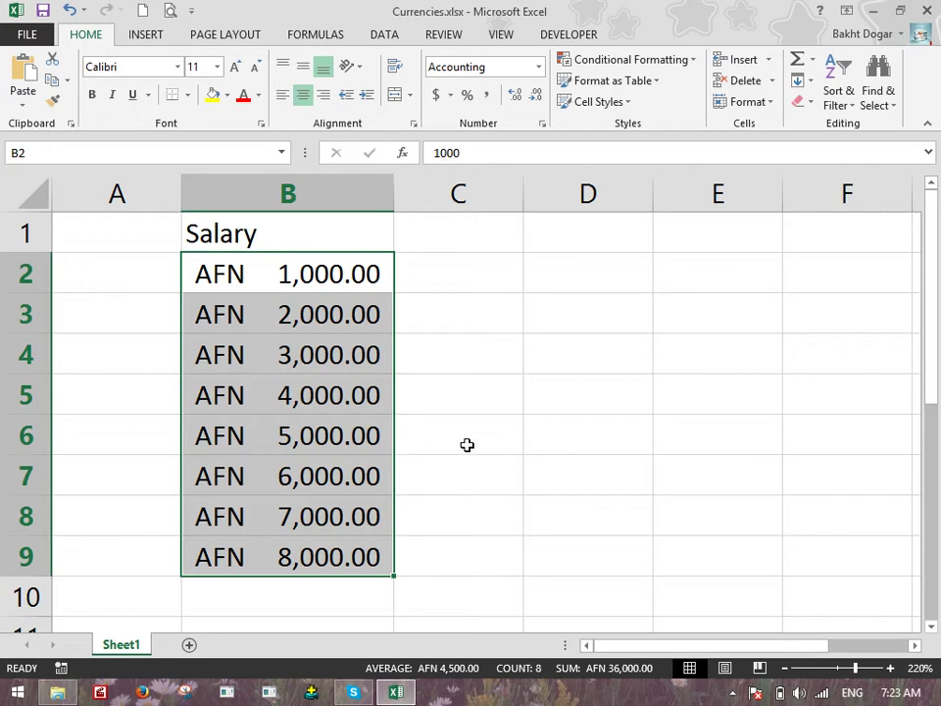
left_click(538, 66)
Try Percentage on the salaries, then return them to General numbers 1000 to 8000
left_click(485, 106)
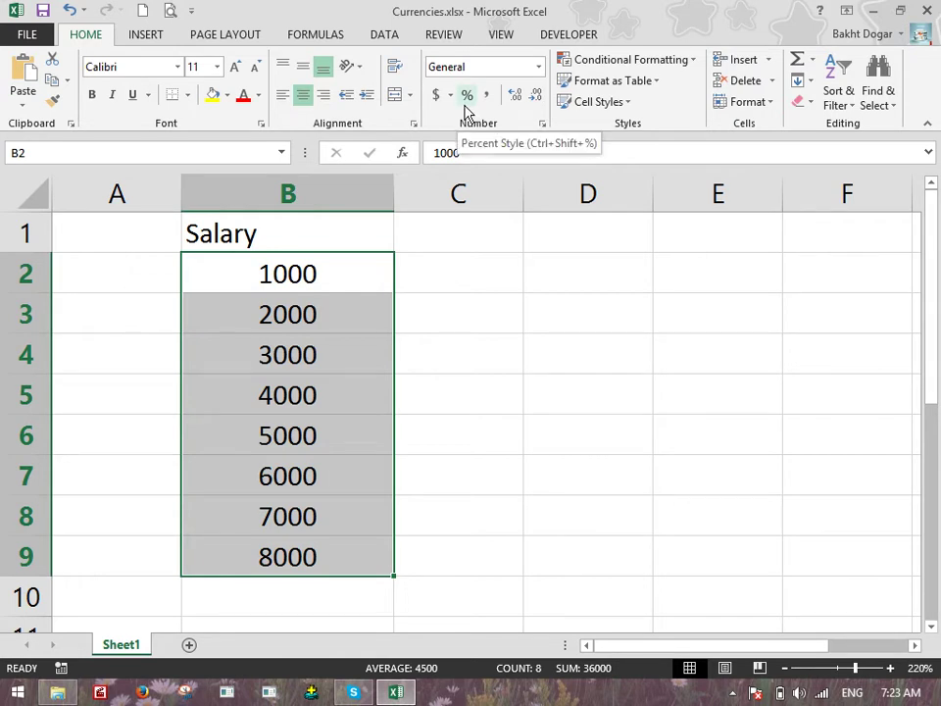
left_click(467, 95)
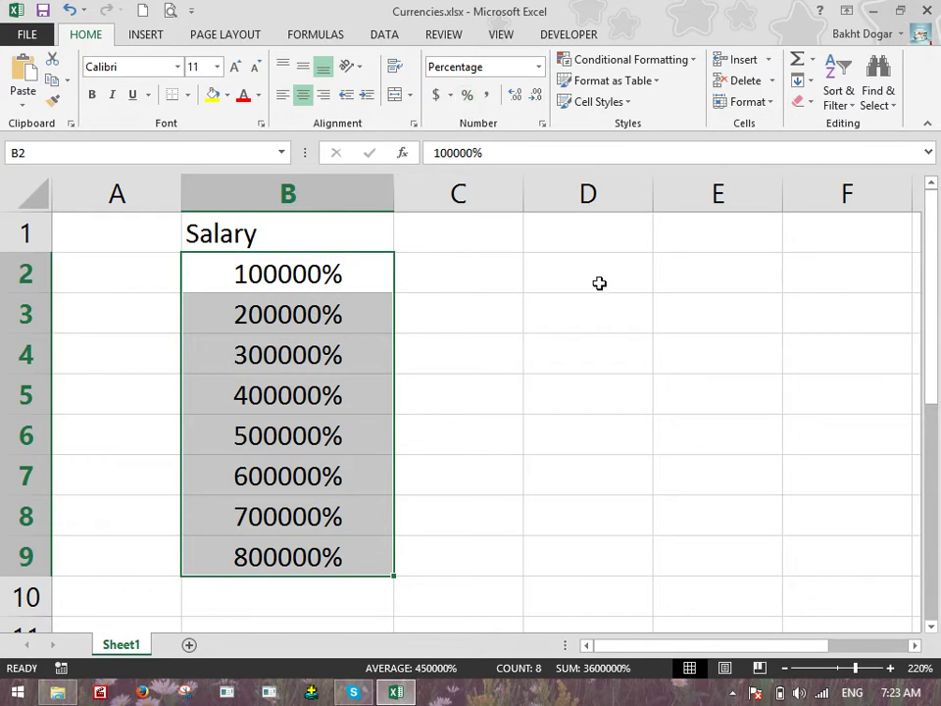
left_click(539, 67)
left_click(491, 96)
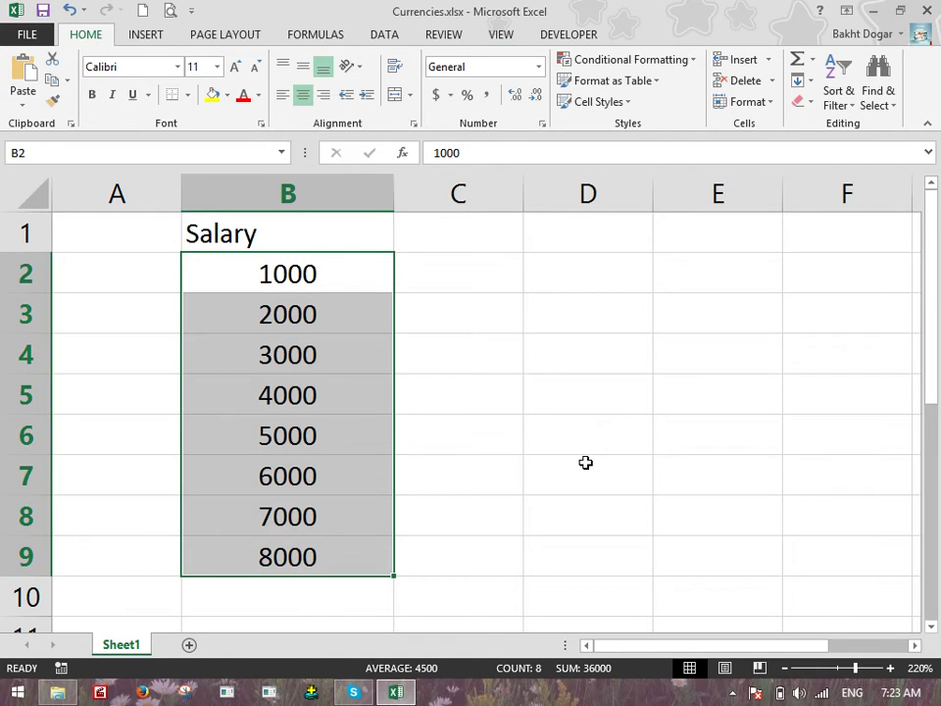
left_click(555, 314)
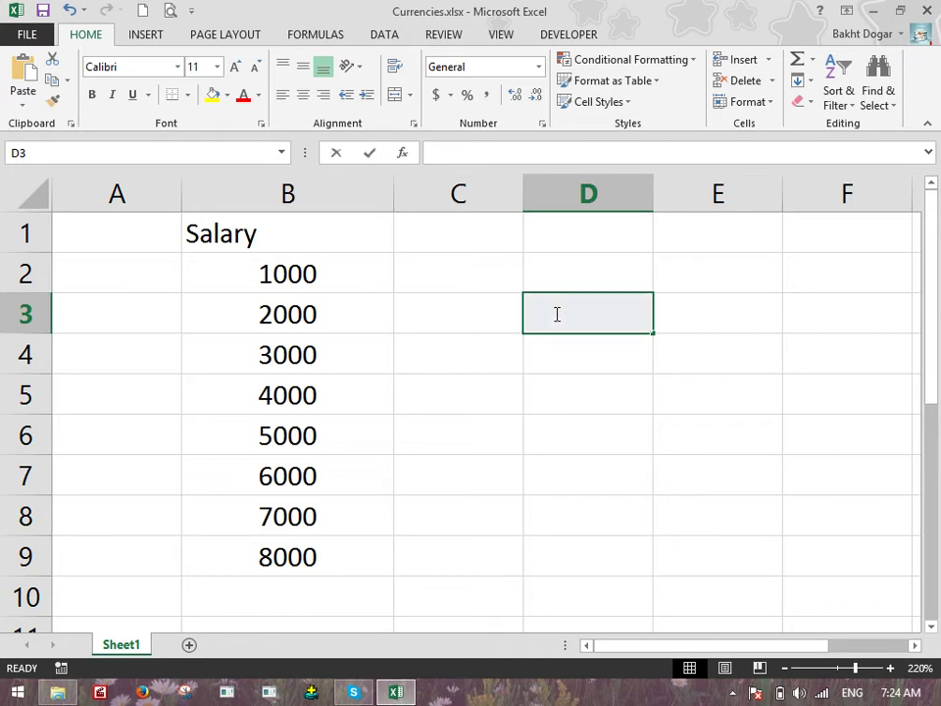
Enter a 5% rate in D3 and the amount 25000 in D5
type("5%")
key("ctrl+Return")
key("Down")
key("Down")
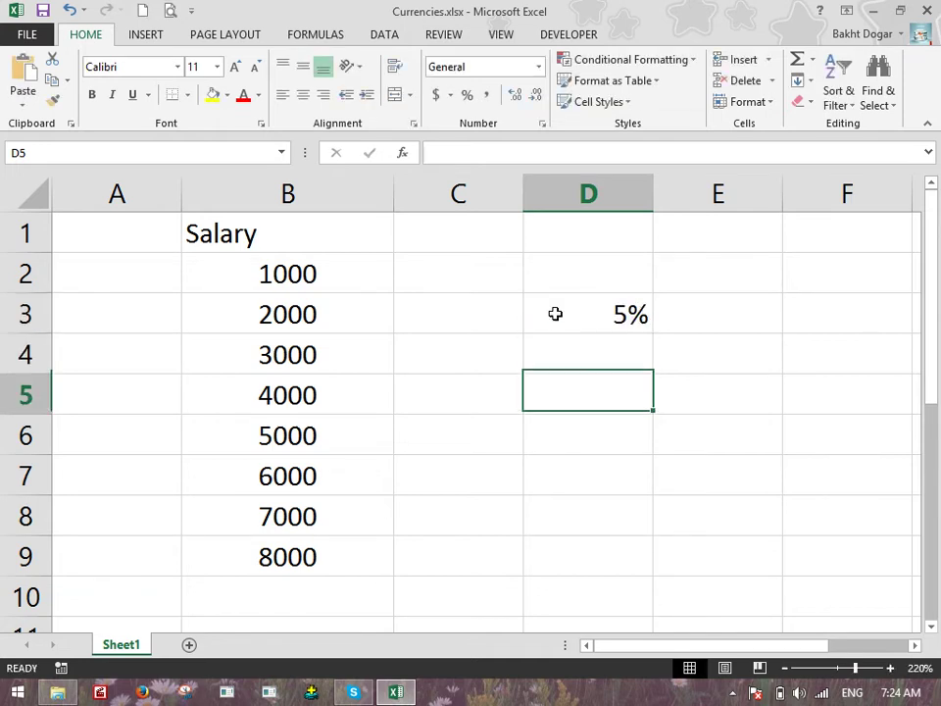
type("25000")
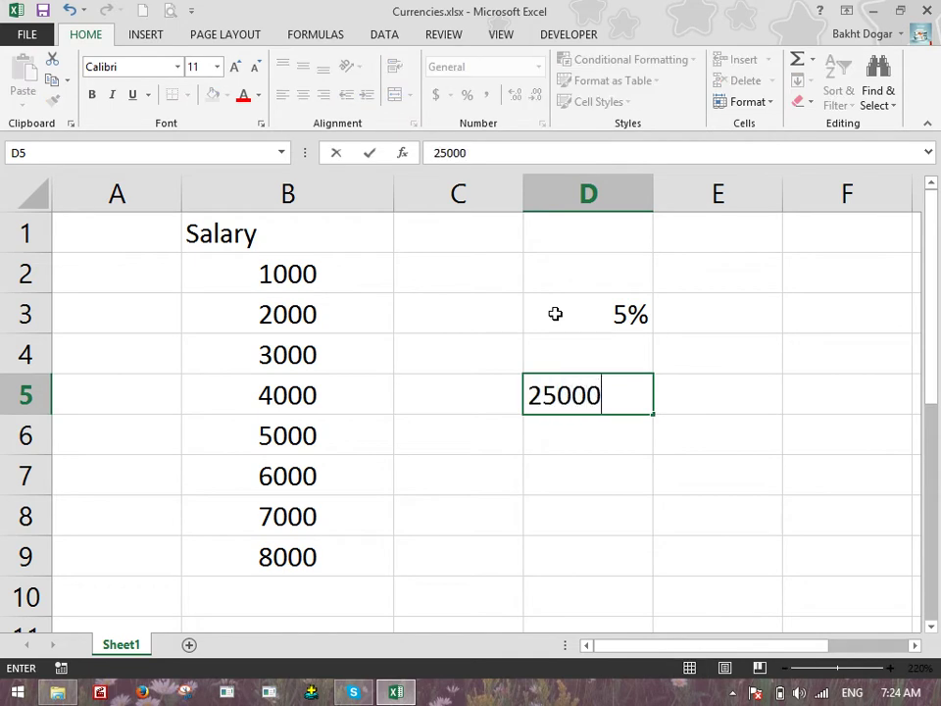
key("Return")
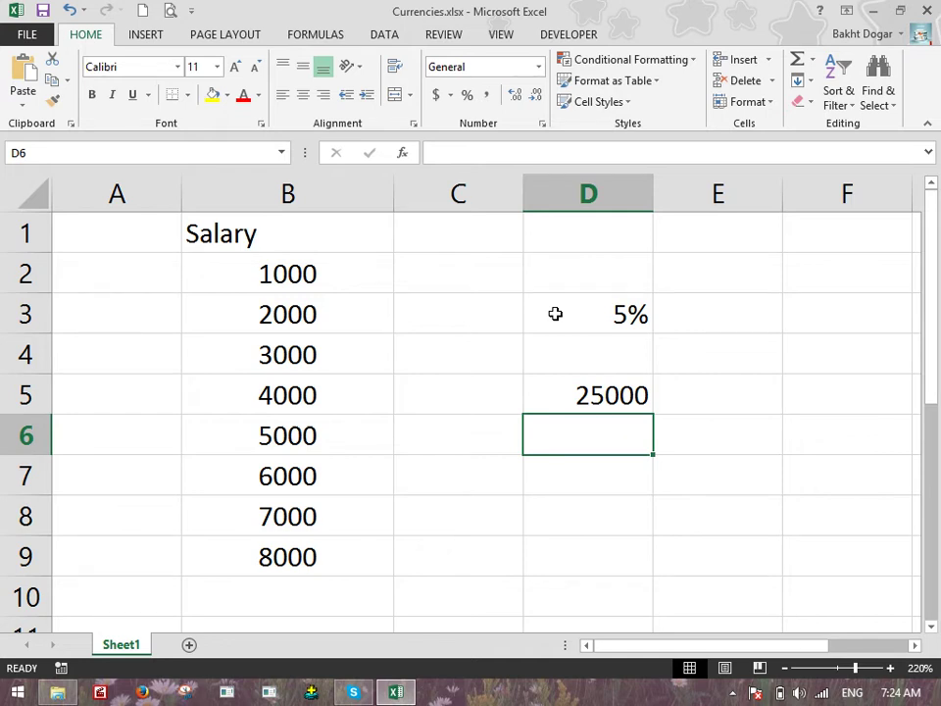
type("=")
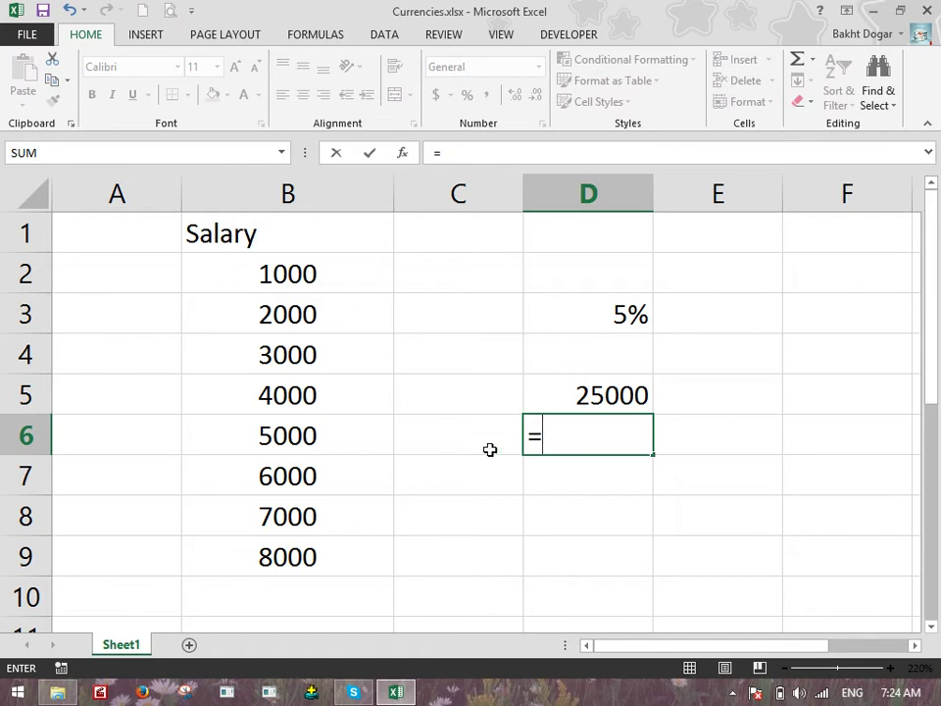
Enter the formula =D5*D3 in D6, giving 1250
left_click(550, 392)
type("=D5*")
key("BackSpace")
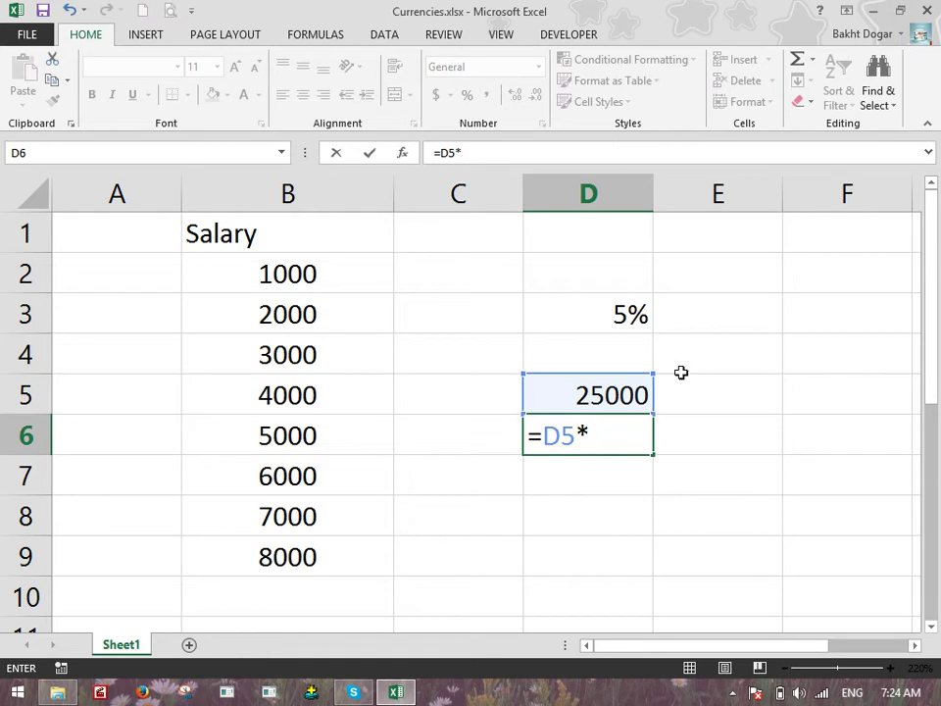
left_click(583, 300)
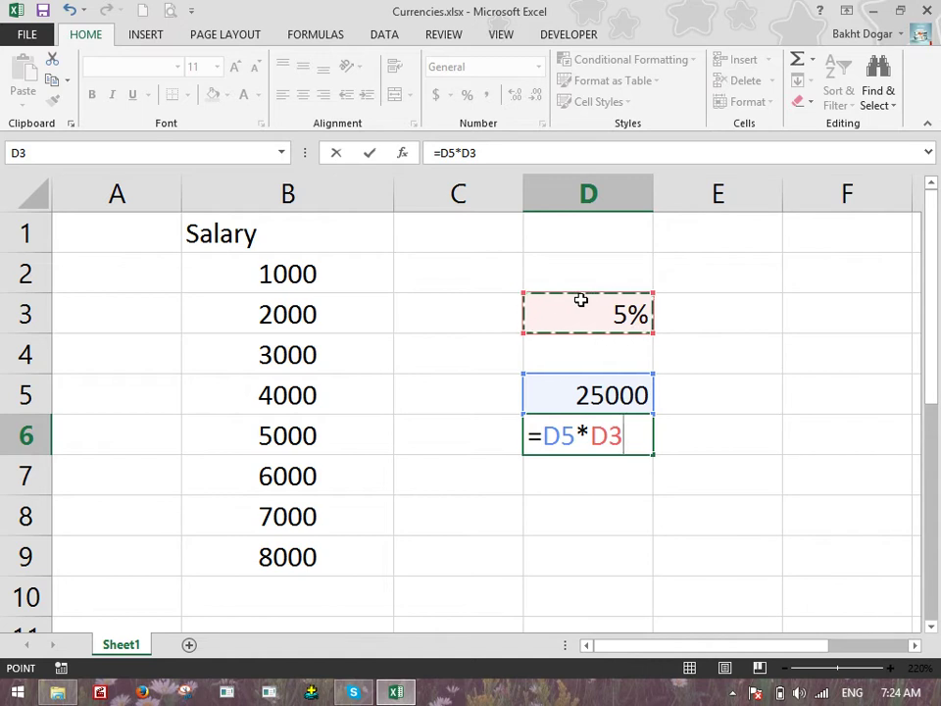
key("Return")
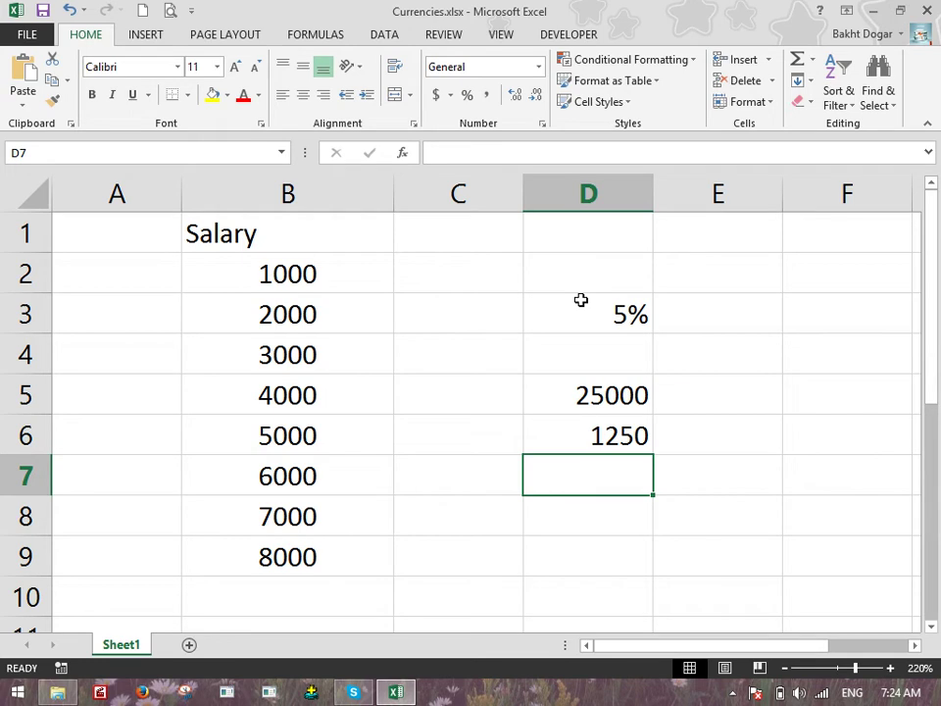
Change the D3 rate to 6% and enter =25000*6/100 in D8, showing 1500
key("Up")
key("Up")
key("Up")
key("Up")
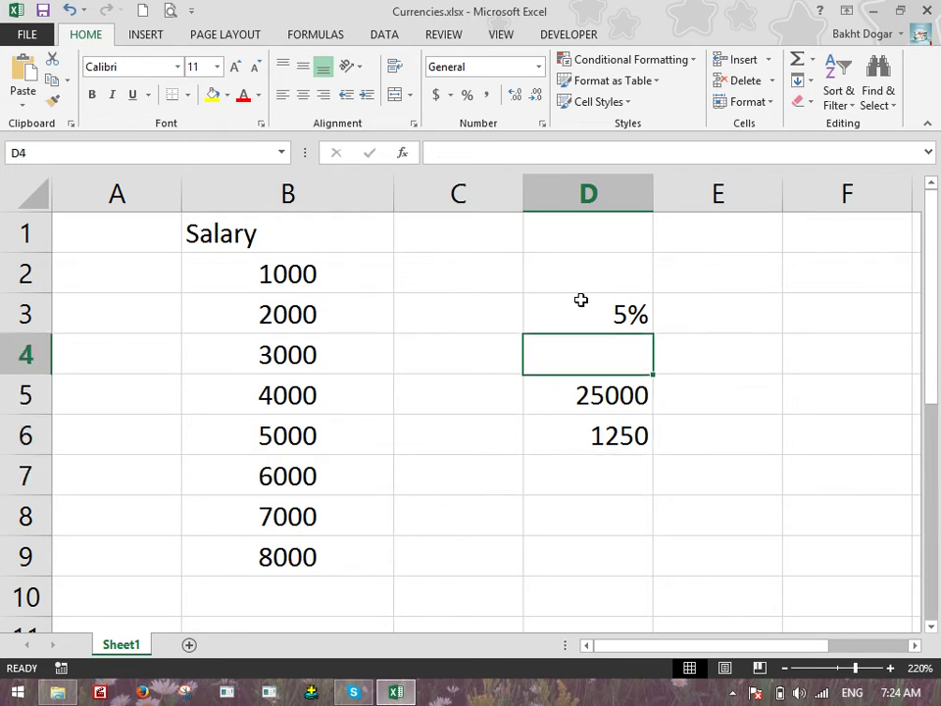
type("6")
key("Return")
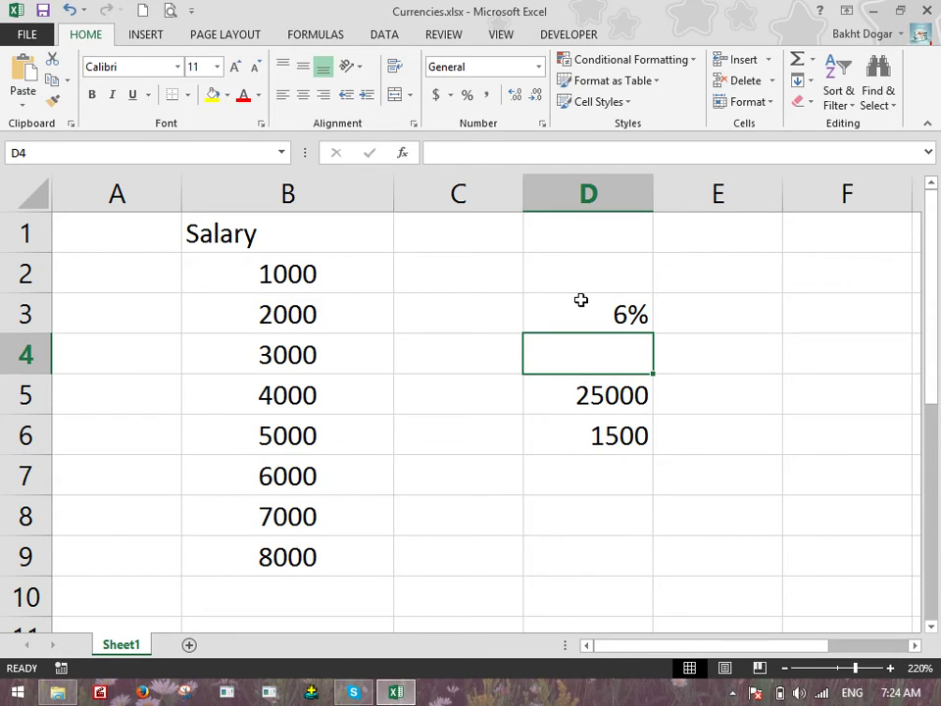
key("Down")
key("Down")
key("Down")
key("Down")
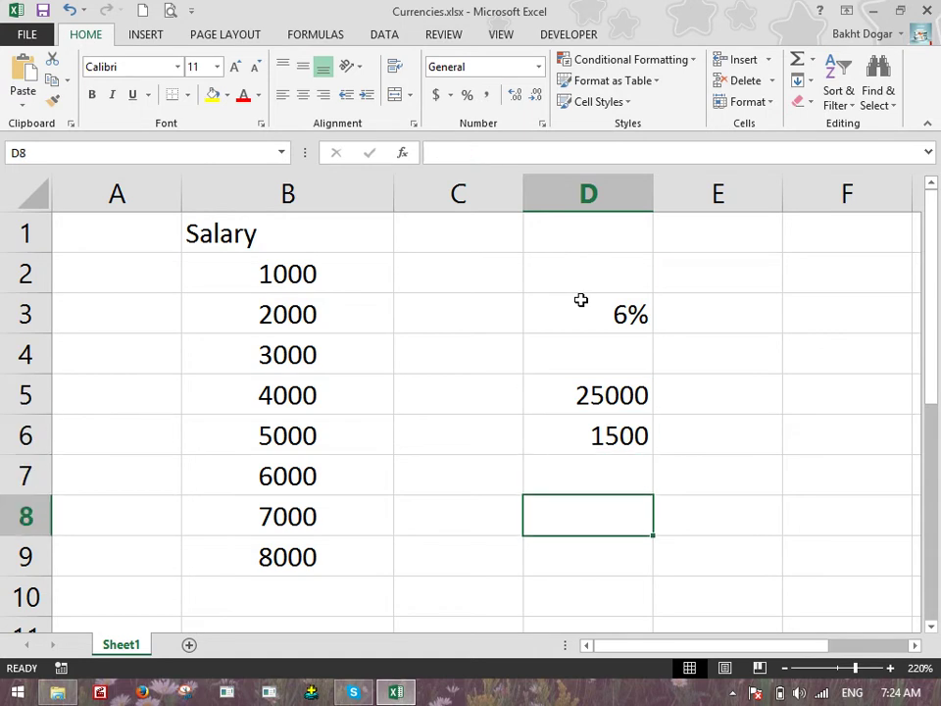
type("=")
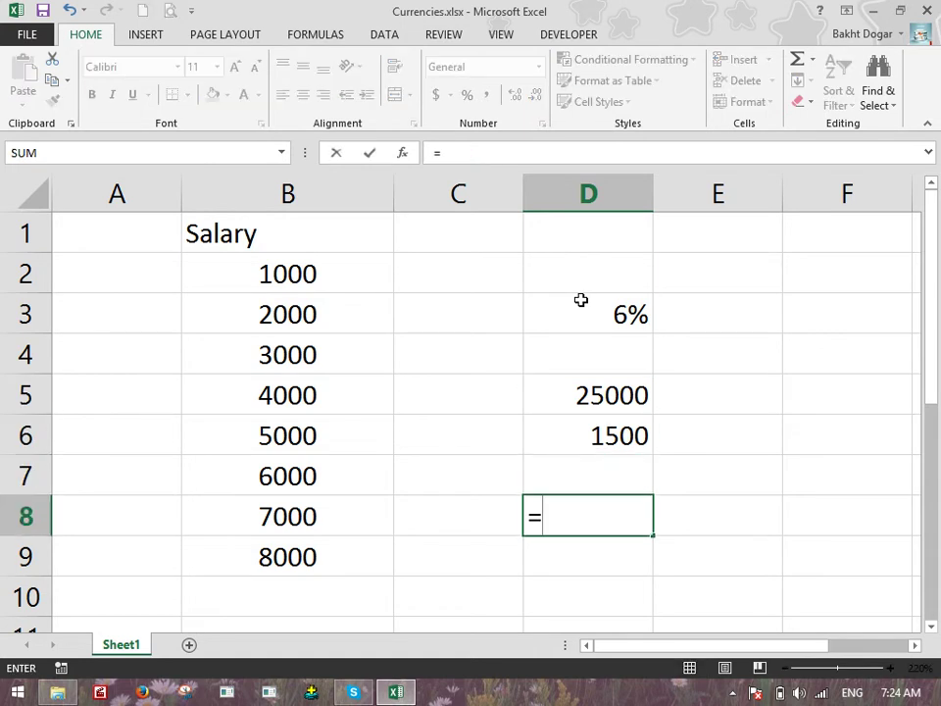
type("2500")
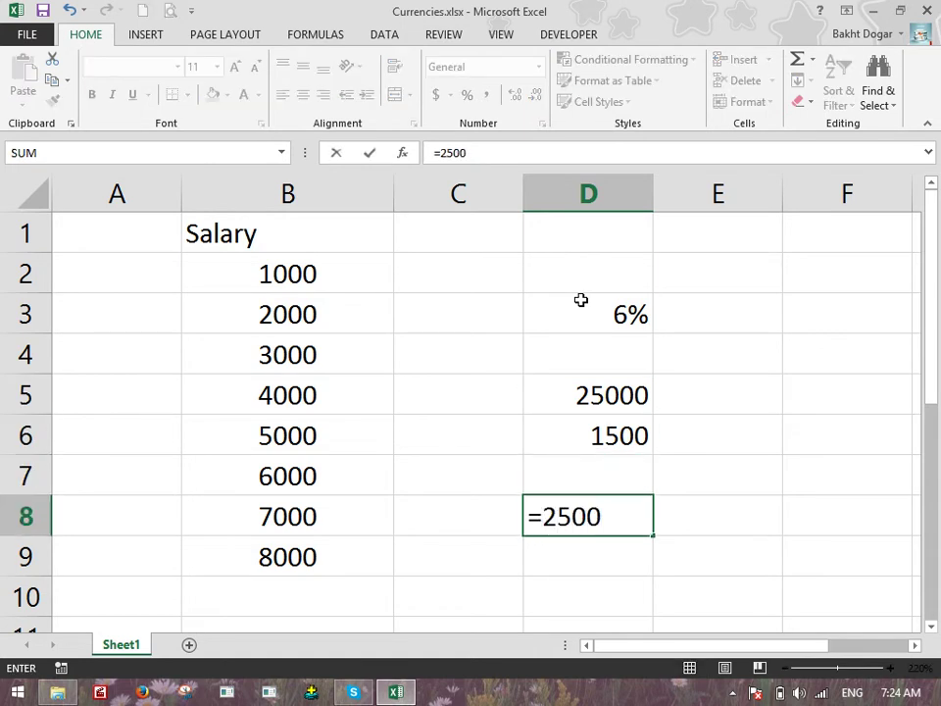
type("0*6/100")
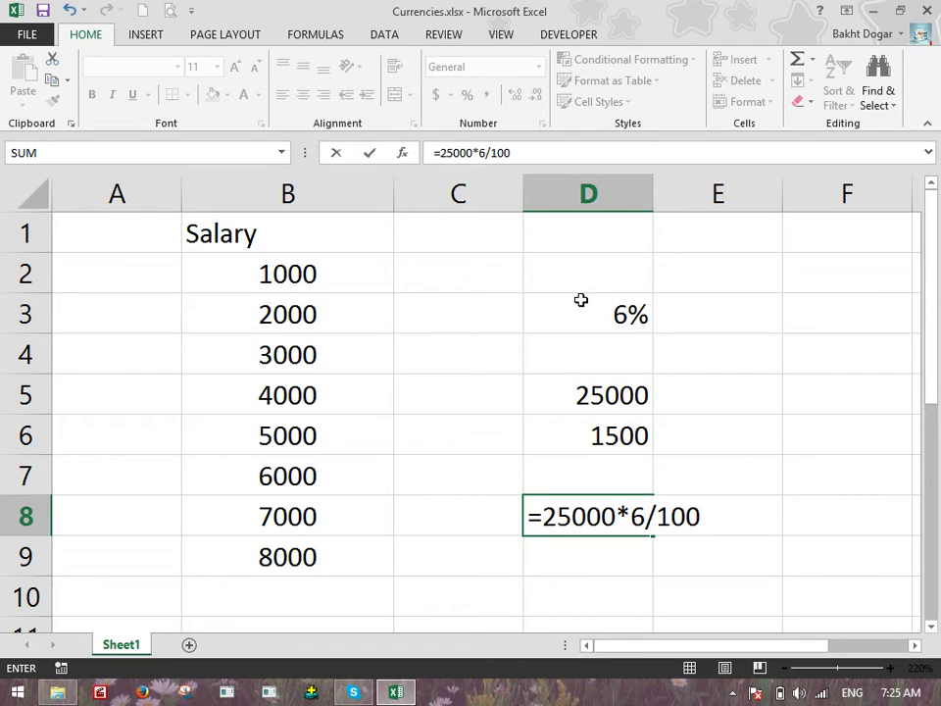
key("Return")
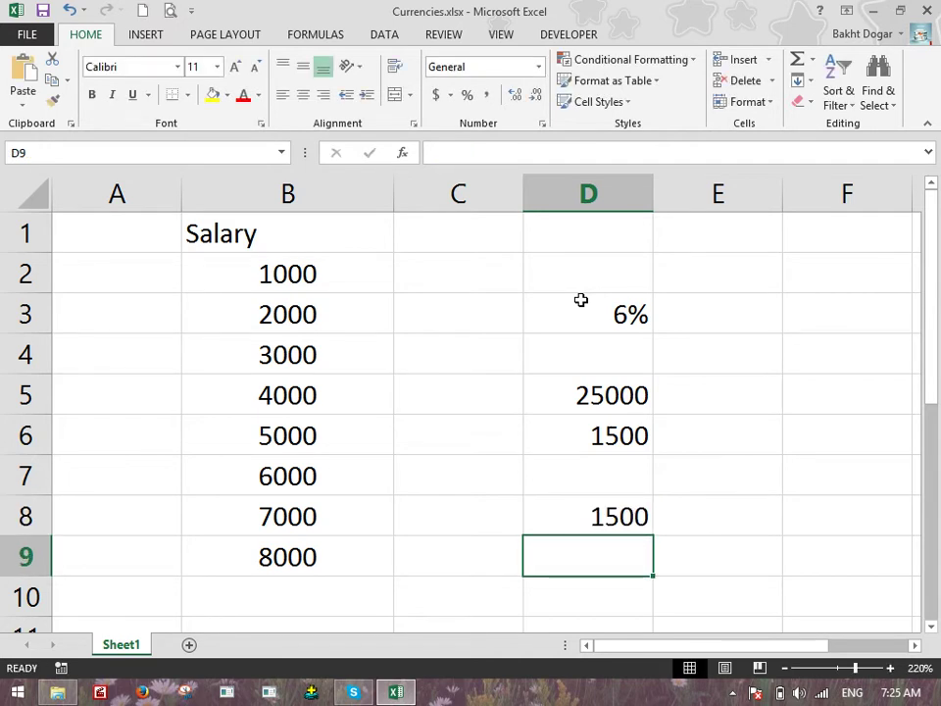
Clear D8 and D6, then rebuild D6 as =D3*D5 showing 1500
key("Up")
key("Delete")
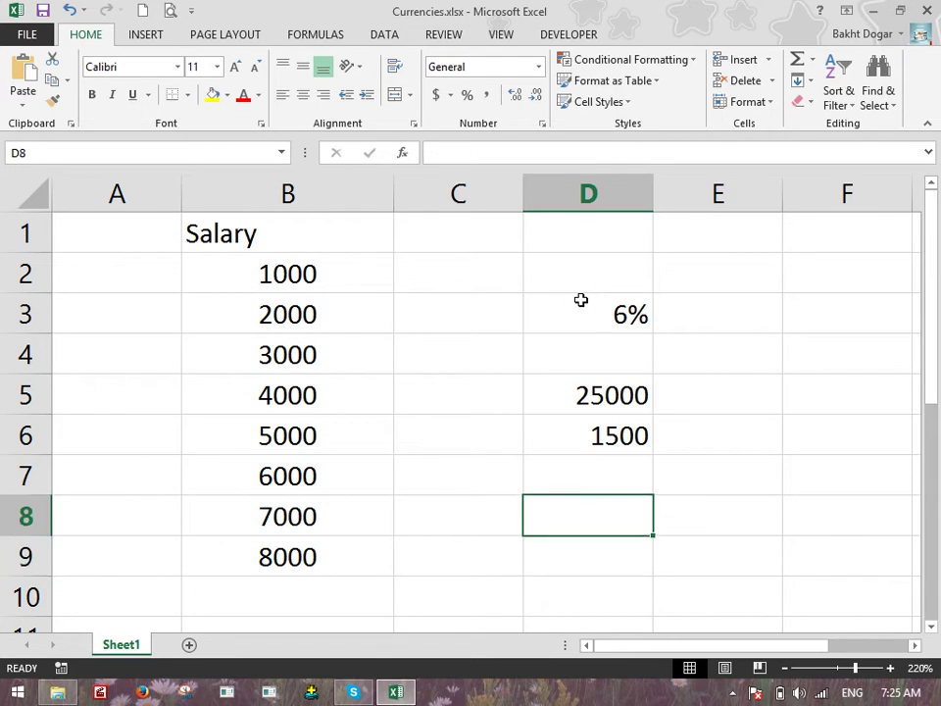
key("Up")
key("Up")
key("Delete")
key("Up")
key("Up")
key("Down")
key("Down")
type("=")
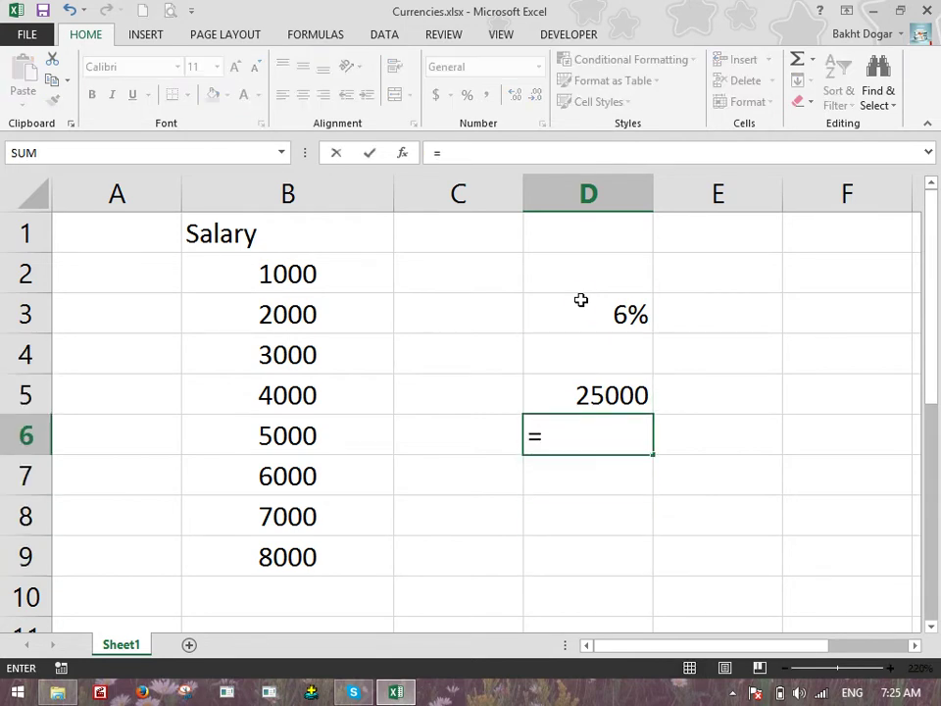
left_click(580, 299)
type("*")
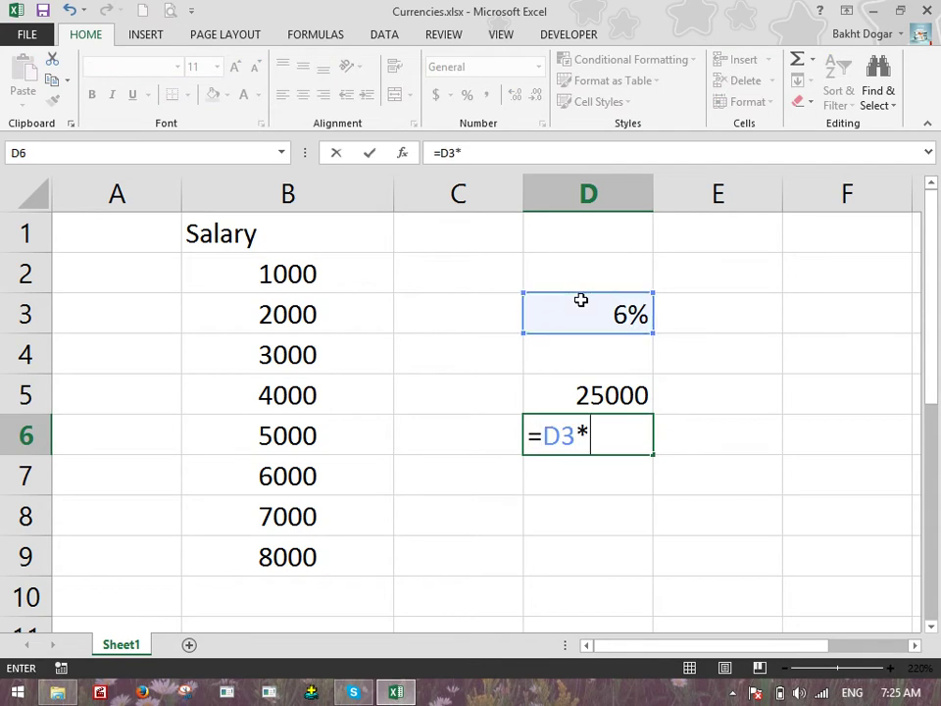
left_click(580, 394)
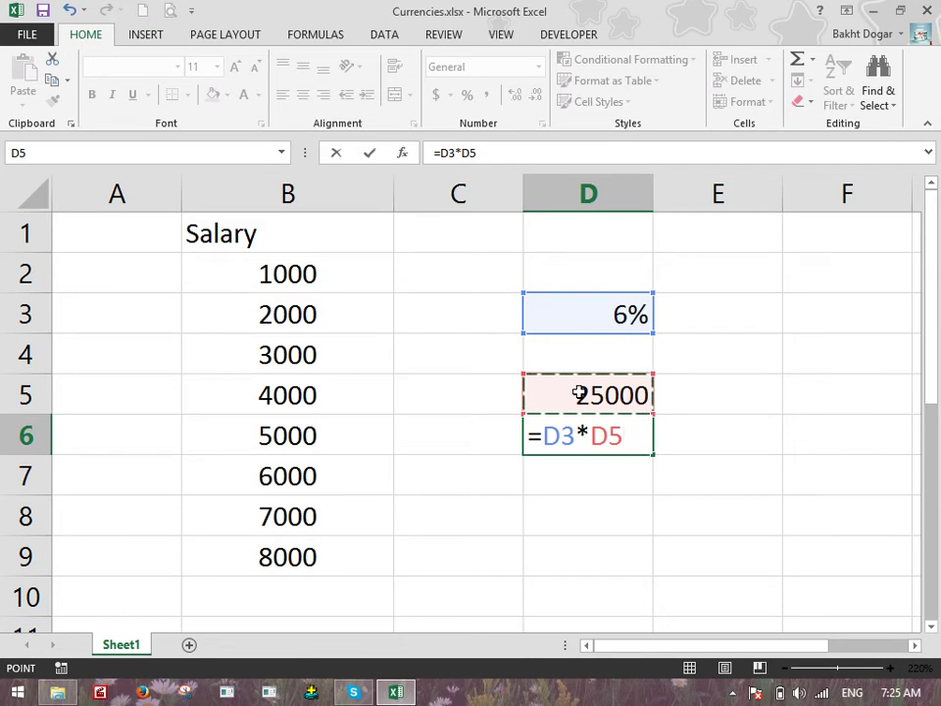
key("Return")
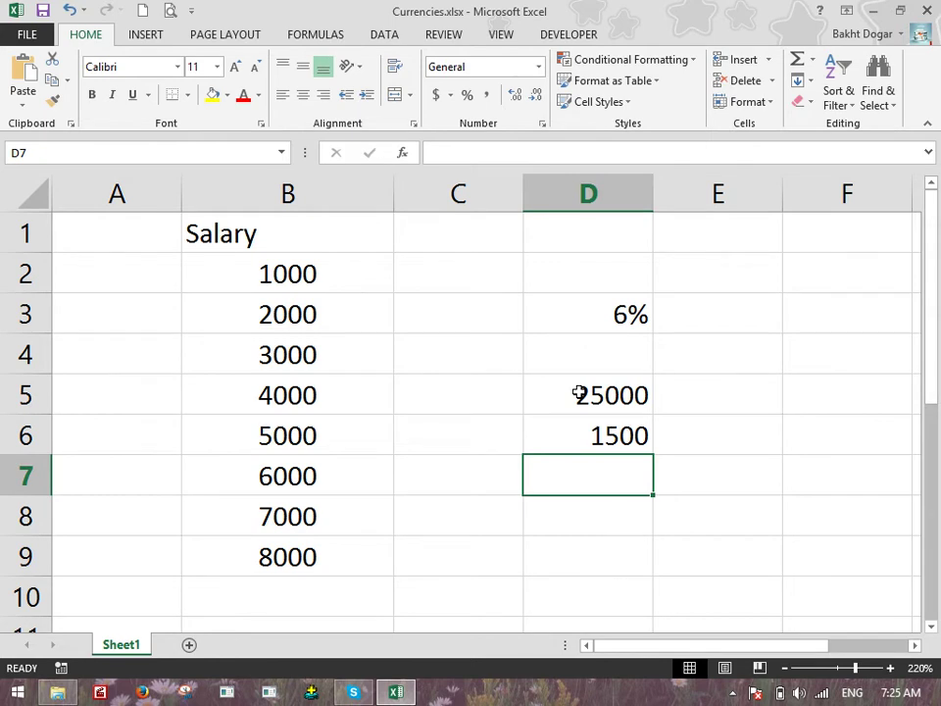
Enter 100000 in D8 and =D8/40 in D9, giving 2500
key("Down")
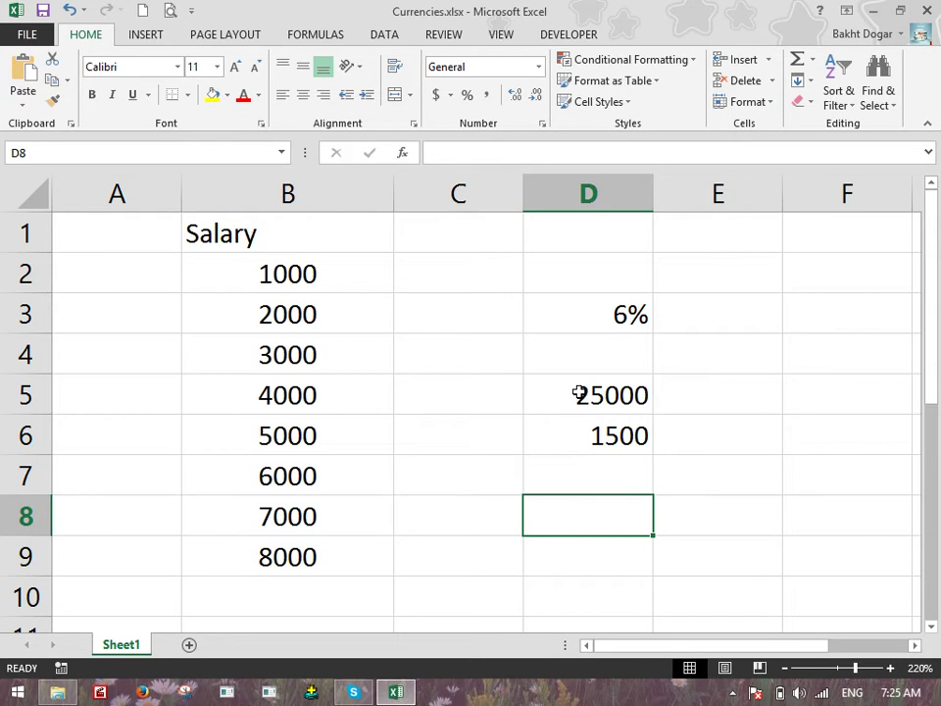
type("100000")
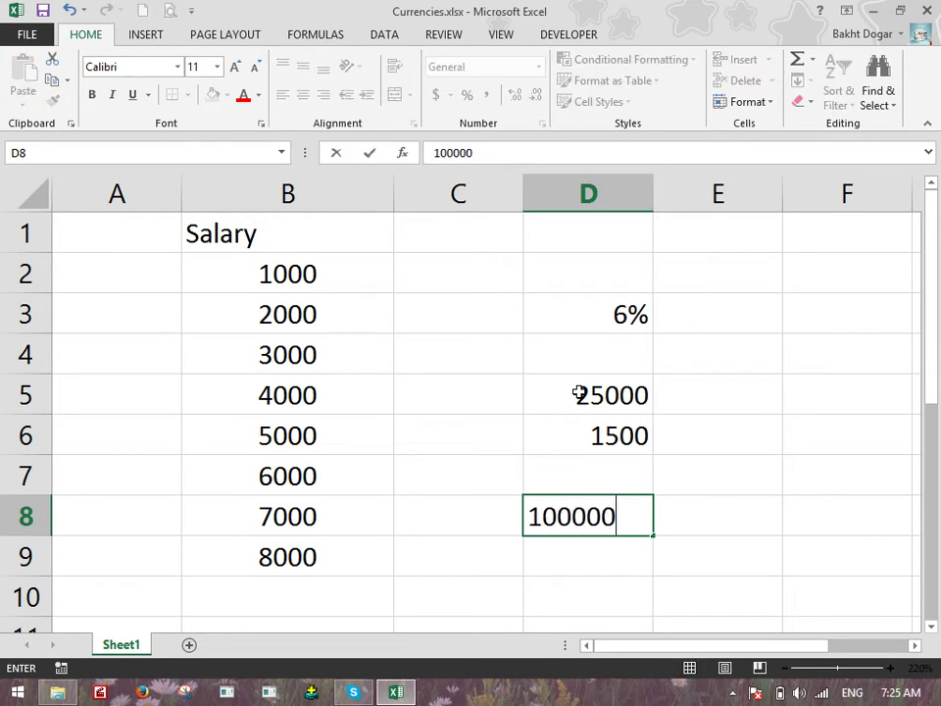
key("Return")
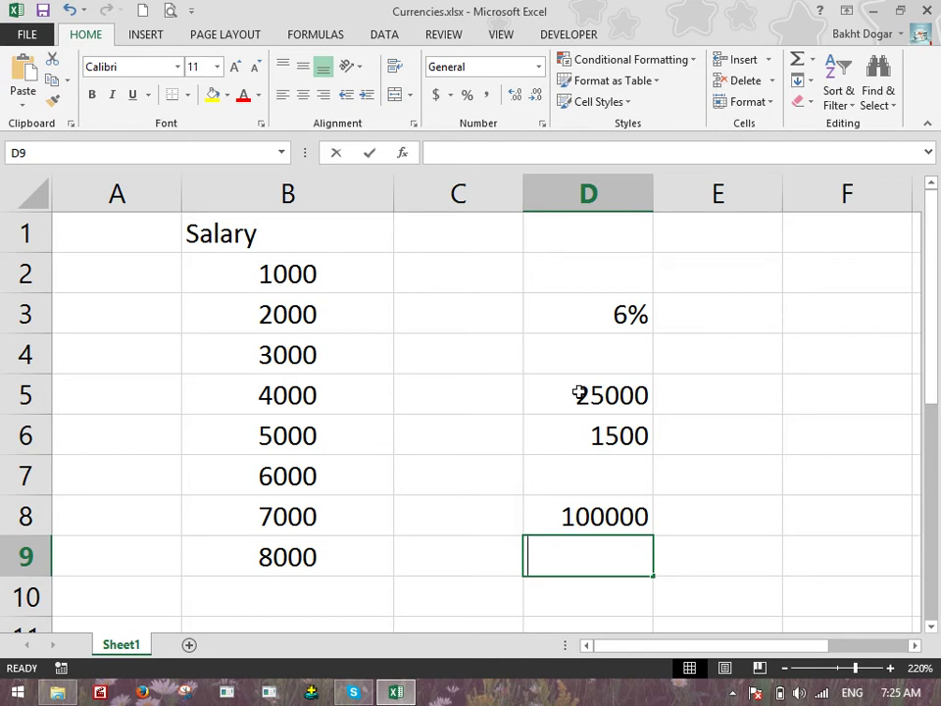
type("=")
left_click(561, 515)
type("/40")
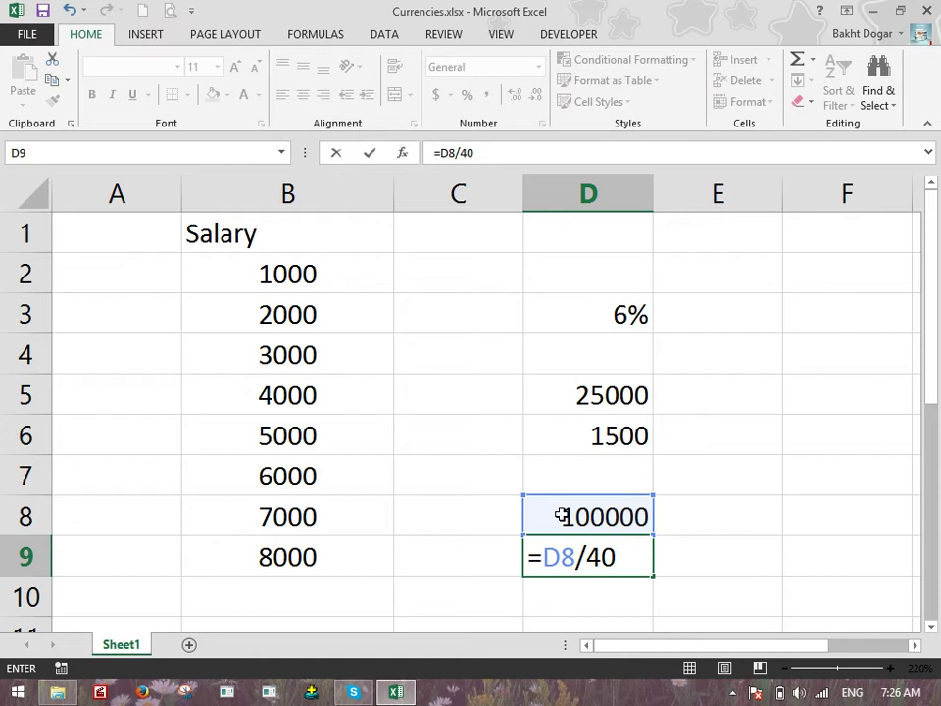
key("Return")
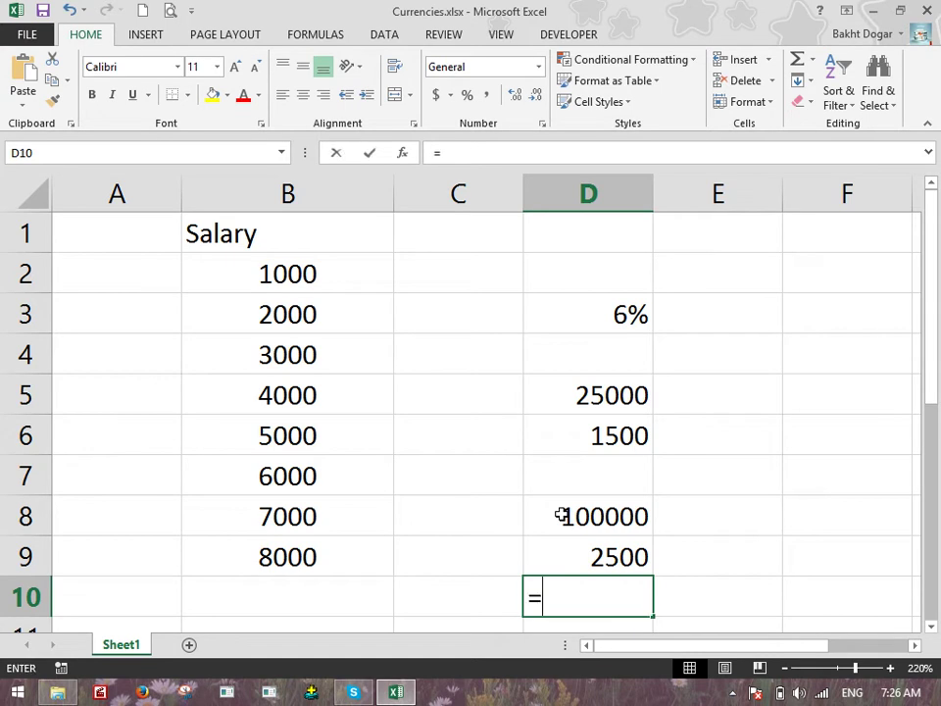
Enter =D8*2.5/100 in D10, also giving 2500
type("=")
left_click(561, 516)
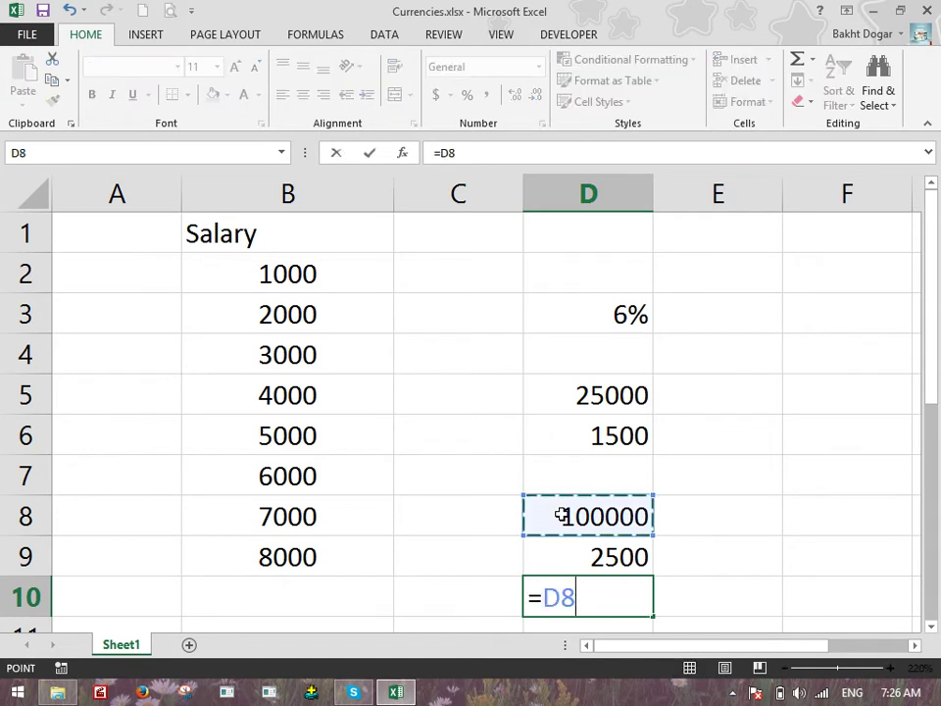
type("*2.5/100")
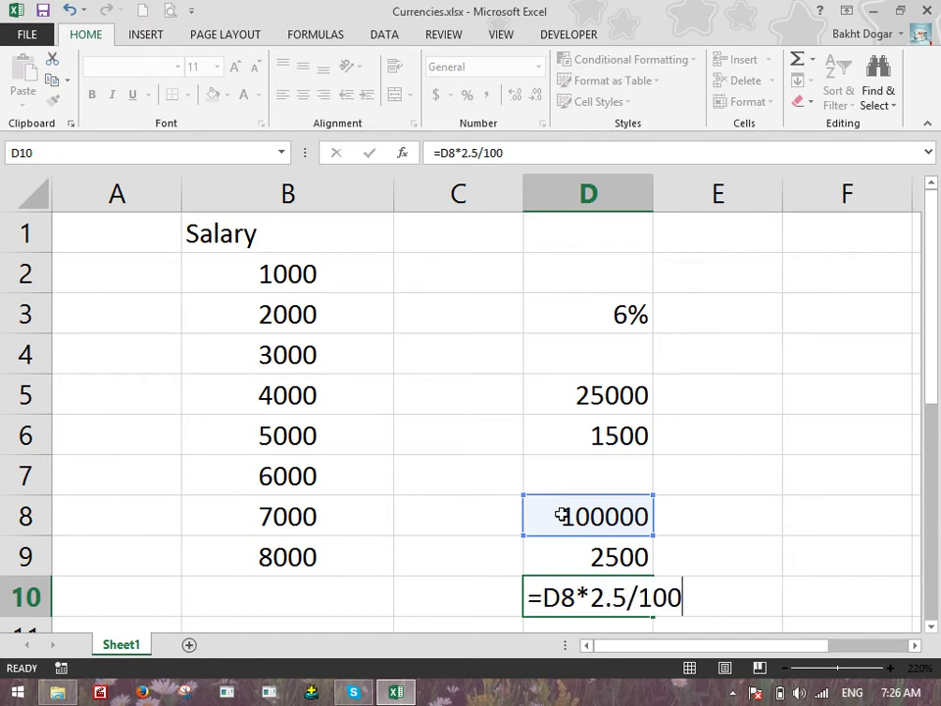
key("Return")
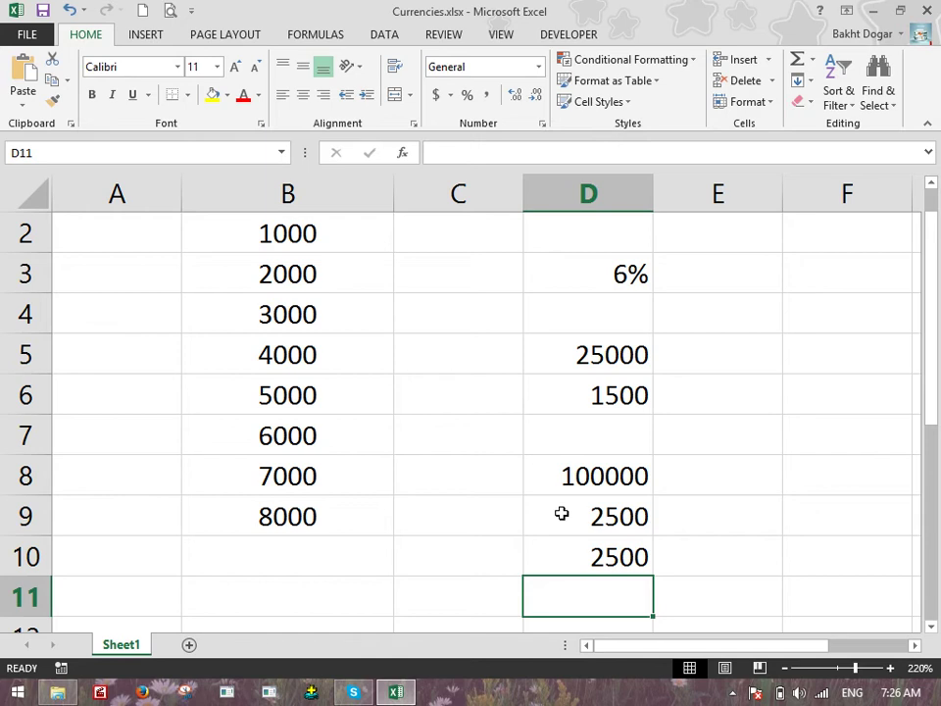
Select salaries B2:B9 and apply Comma Style so they read like 1,000.00
scroll(563, 513, "up", 1)
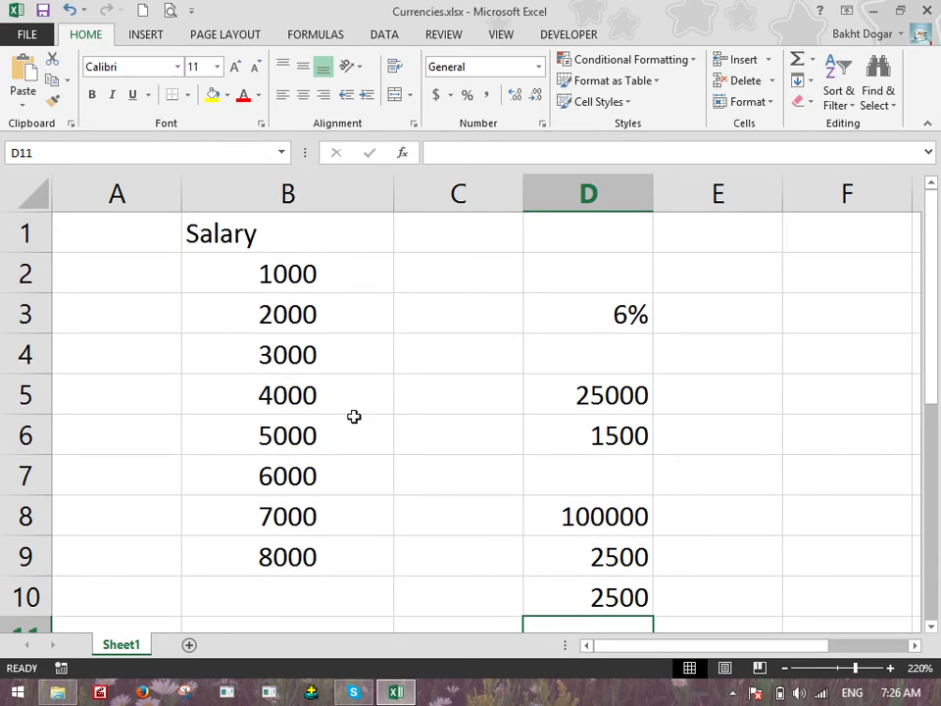
left_click_drag(294, 271, 317, 554)
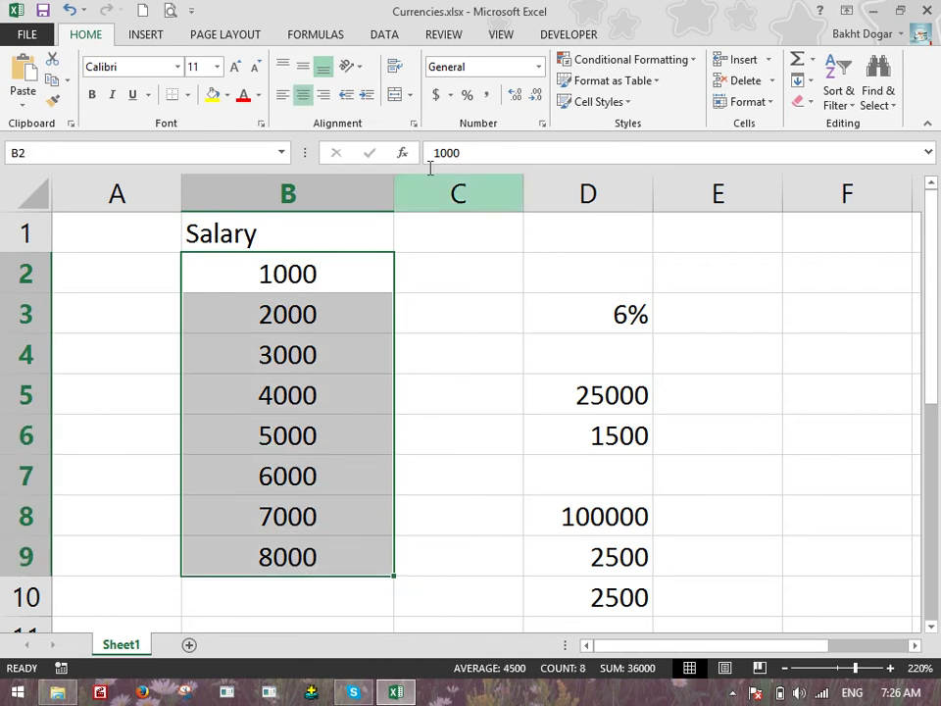
left_click(485, 95)
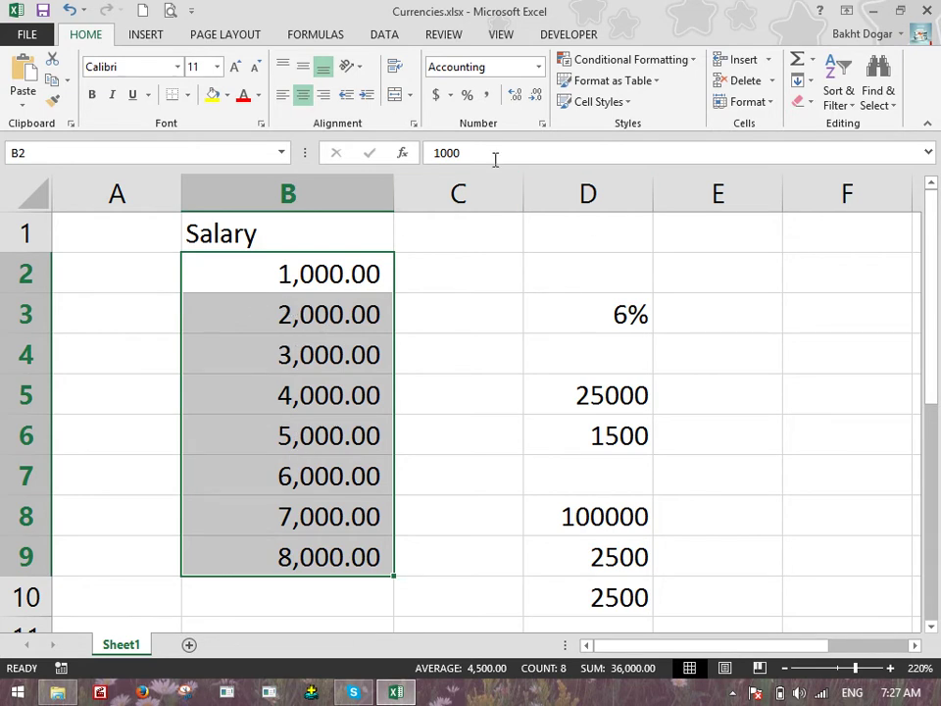
left_click(538, 66)
Reset the salaries to General, then adjust decimals until they show 1000.00 through 8000.00
left_click(448, 98)
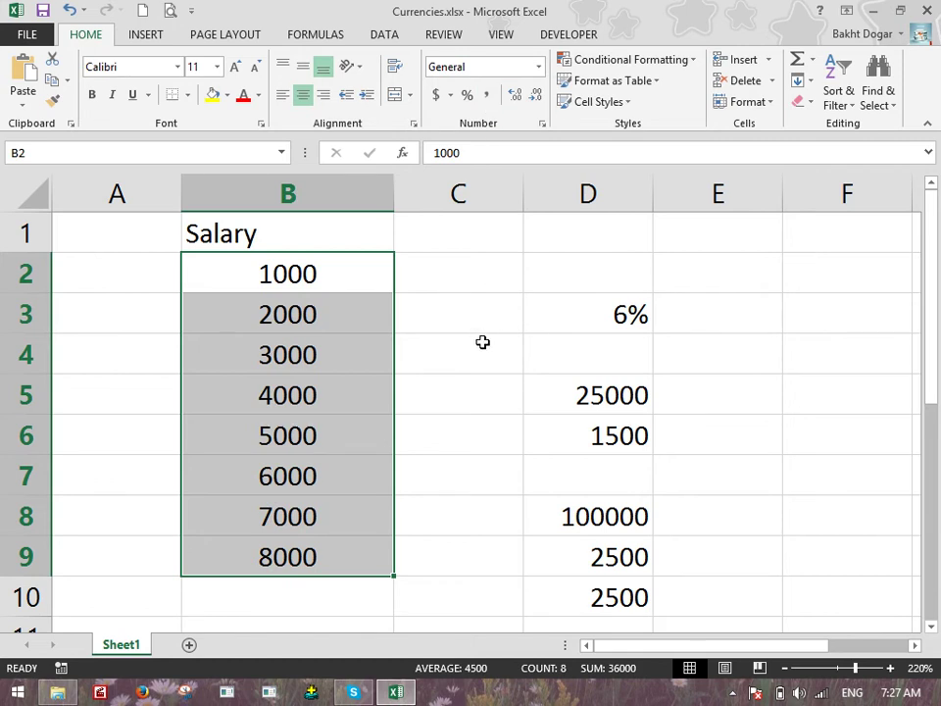
left_click(514, 98)
double_click(514, 100)
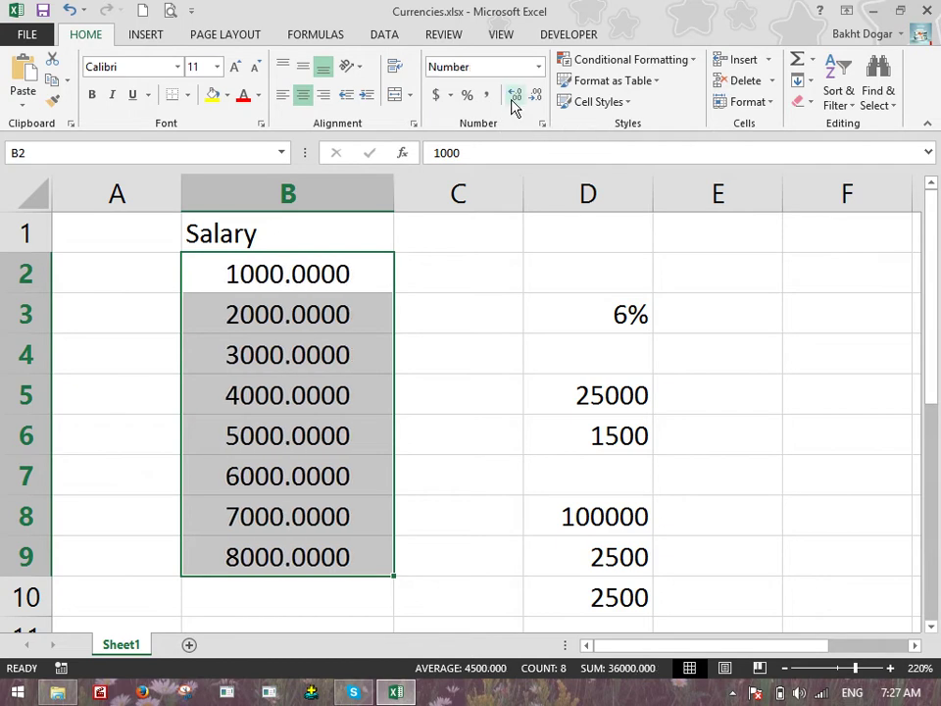
left_click(513, 100)
left_click(536, 98)
triple_click(537, 98)
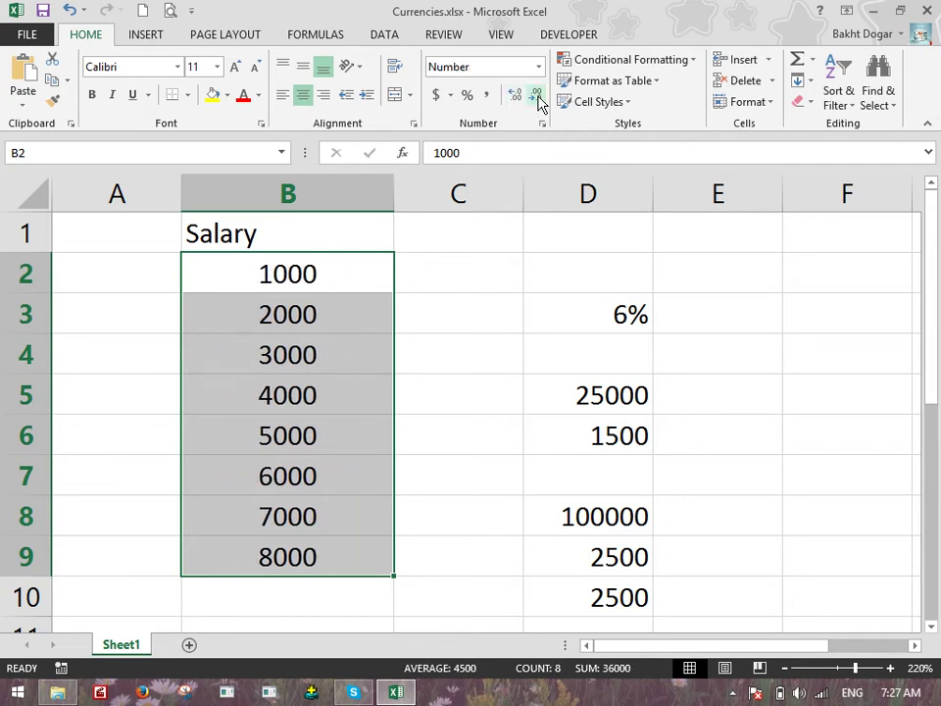
left_click(514, 98)
left_click(514, 98)
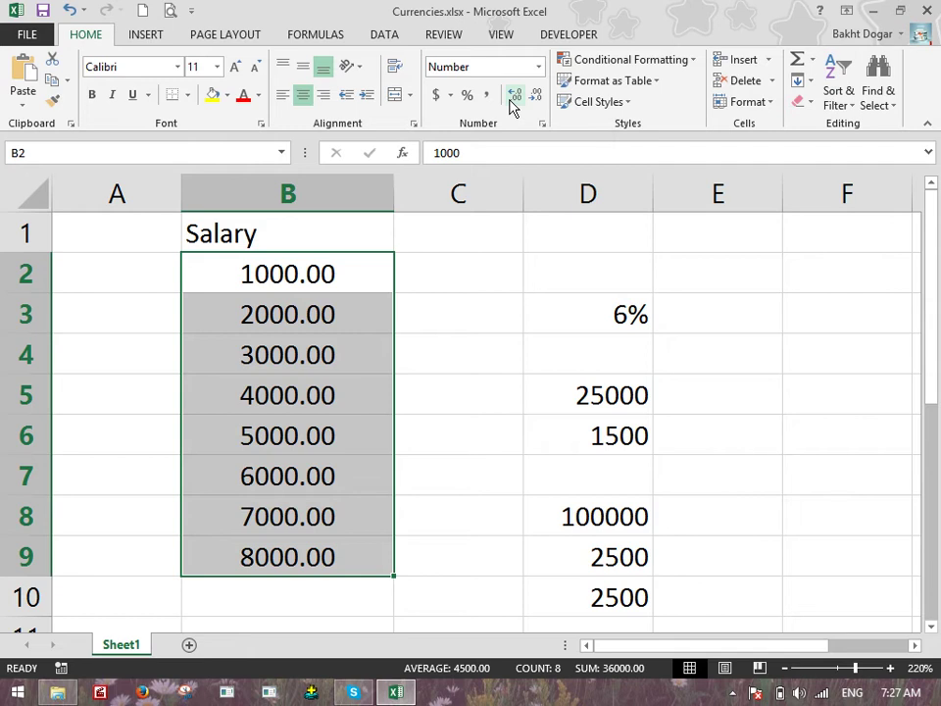
scroll(504, 121, "down", 3)
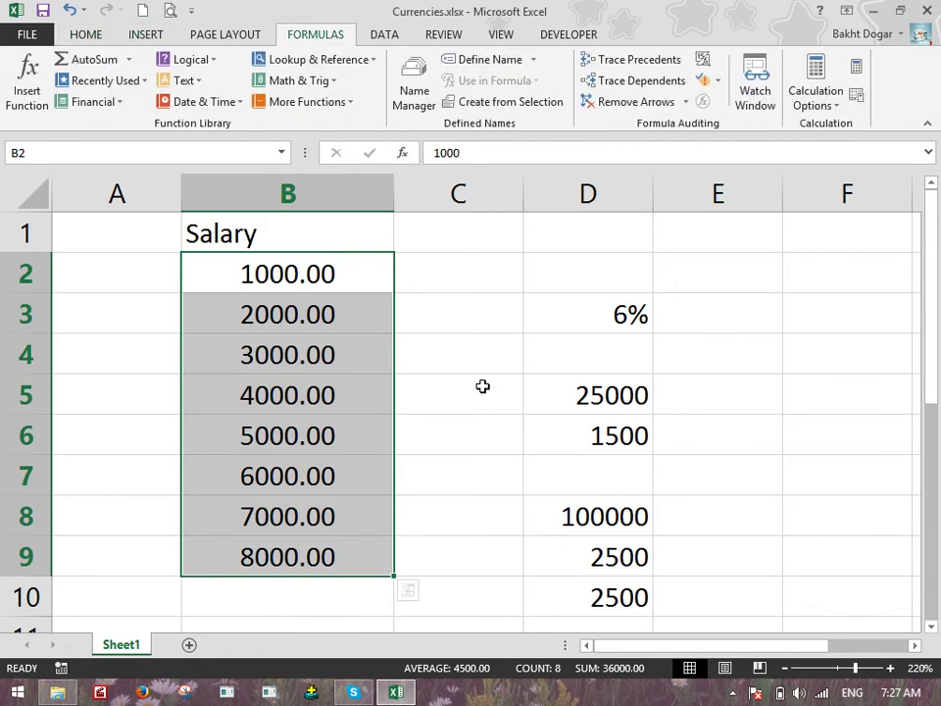
Enter 7.896 in B11, where it displays rounded to 7.90
left_click(489, 395)
scroll(491, 396, "down", 2)
scroll(492, 396, "down", 1)
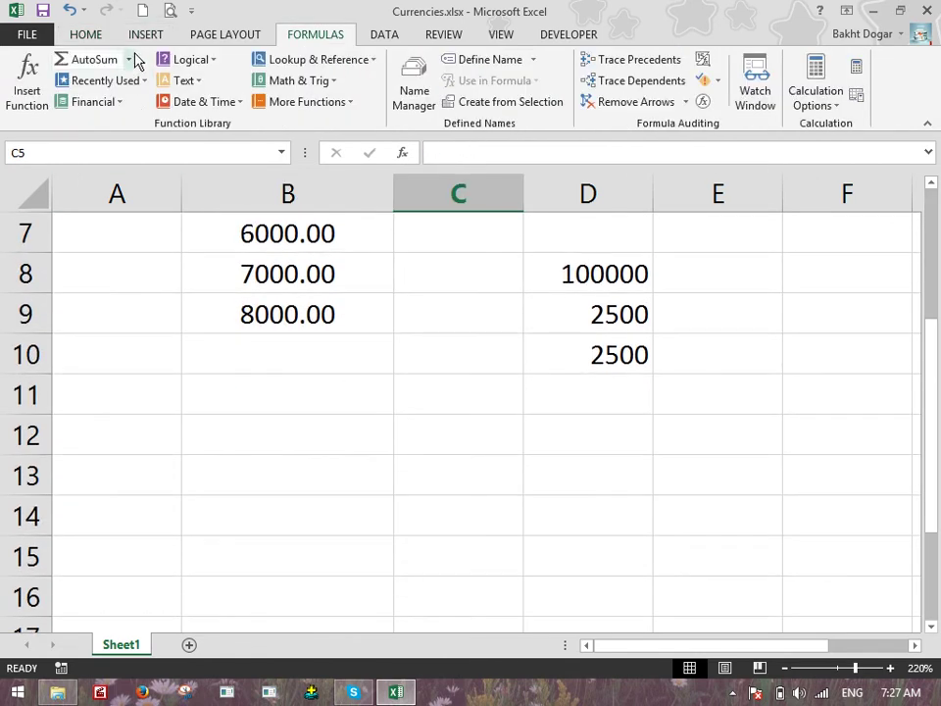
left_click(85, 34)
left_click(313, 394)
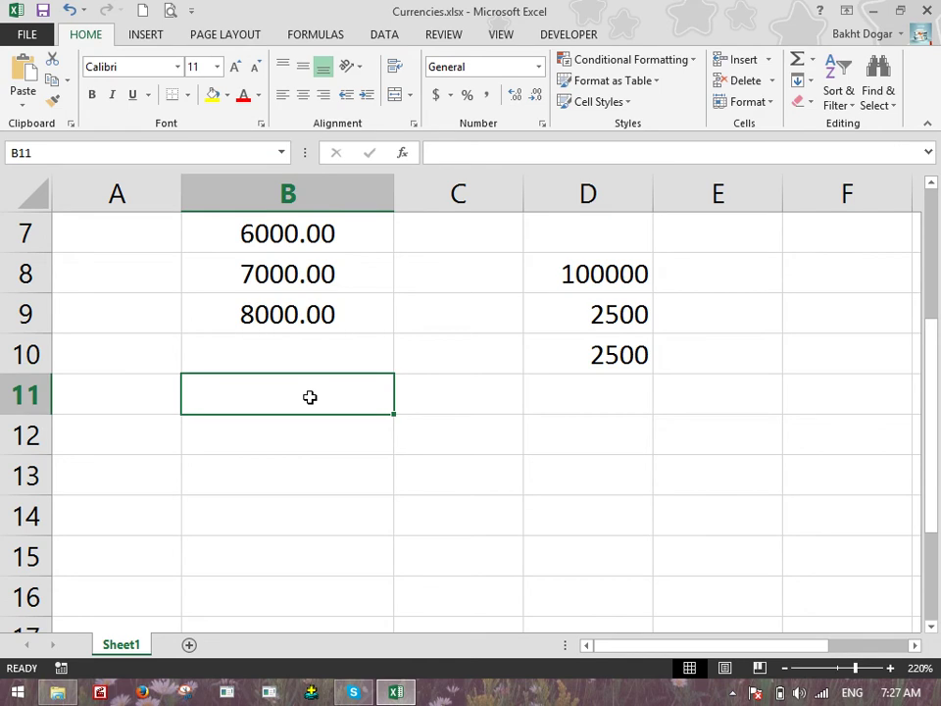
type("7.896")
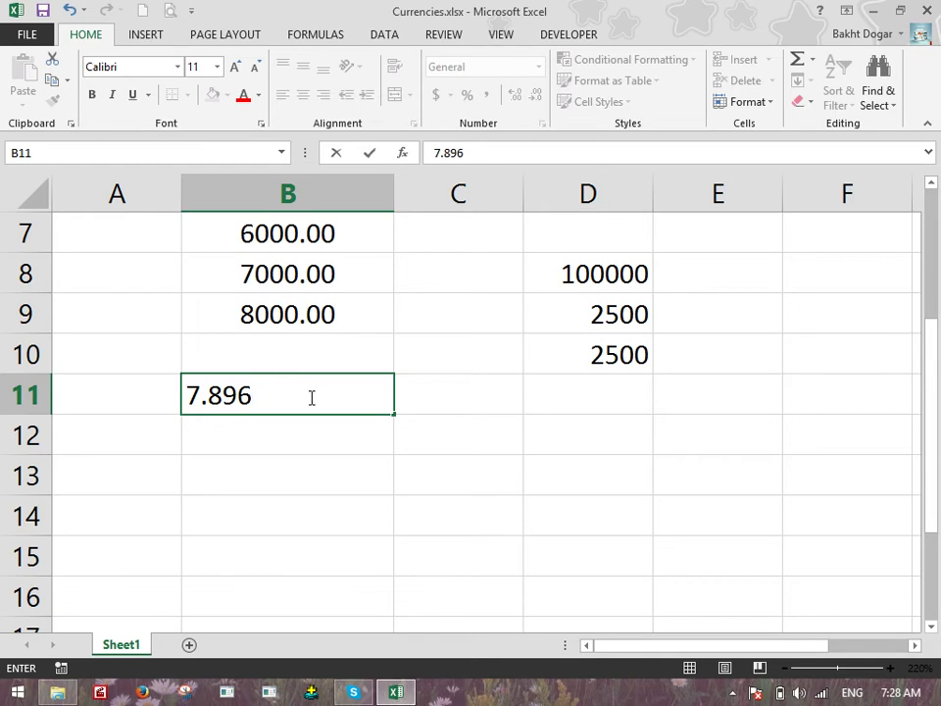
key("Return")
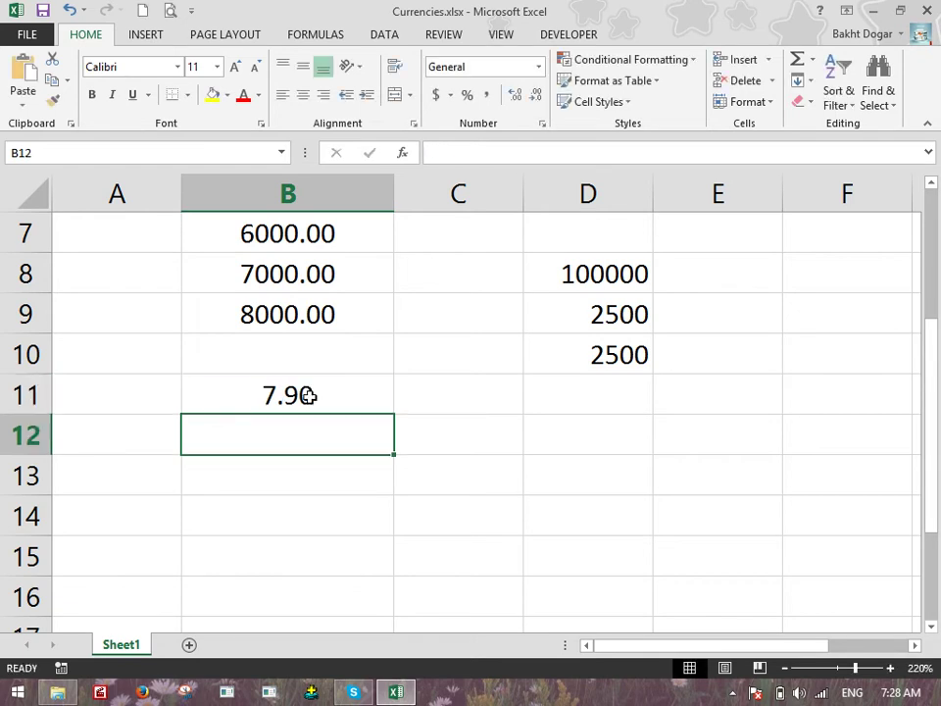
left_click(362, 395)
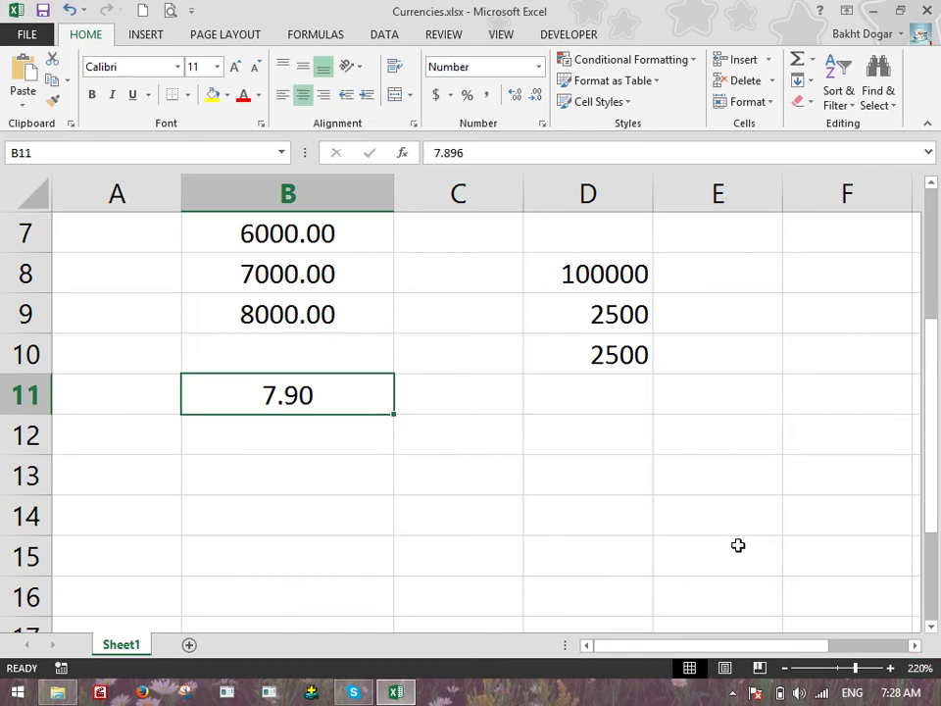
Enter 7.896 in E14, where it shows in full
left_click(732, 510)
type("7.896")
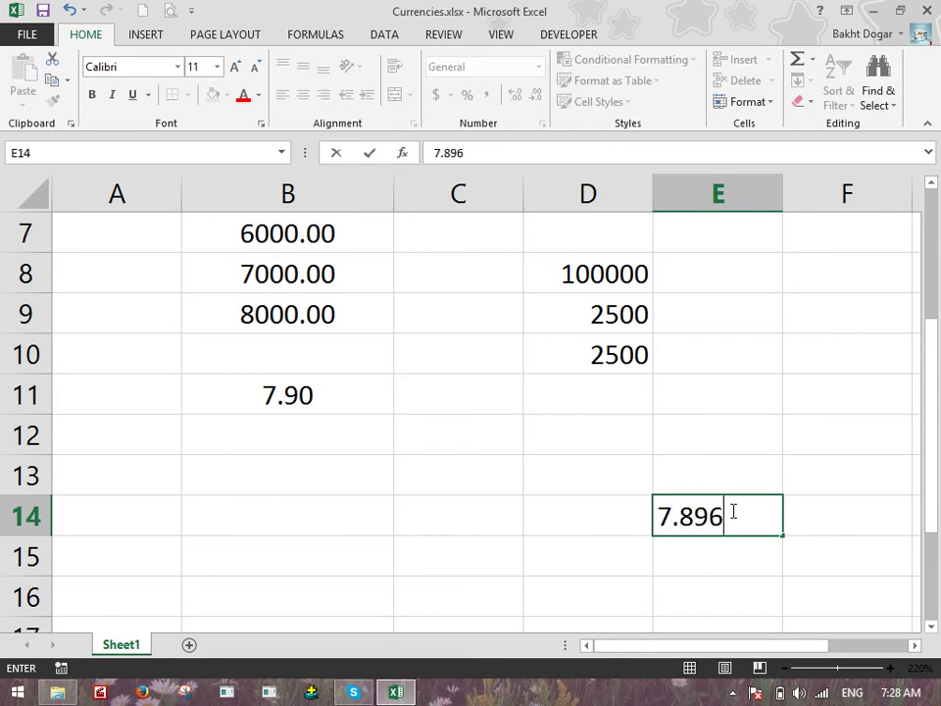
key("Return")
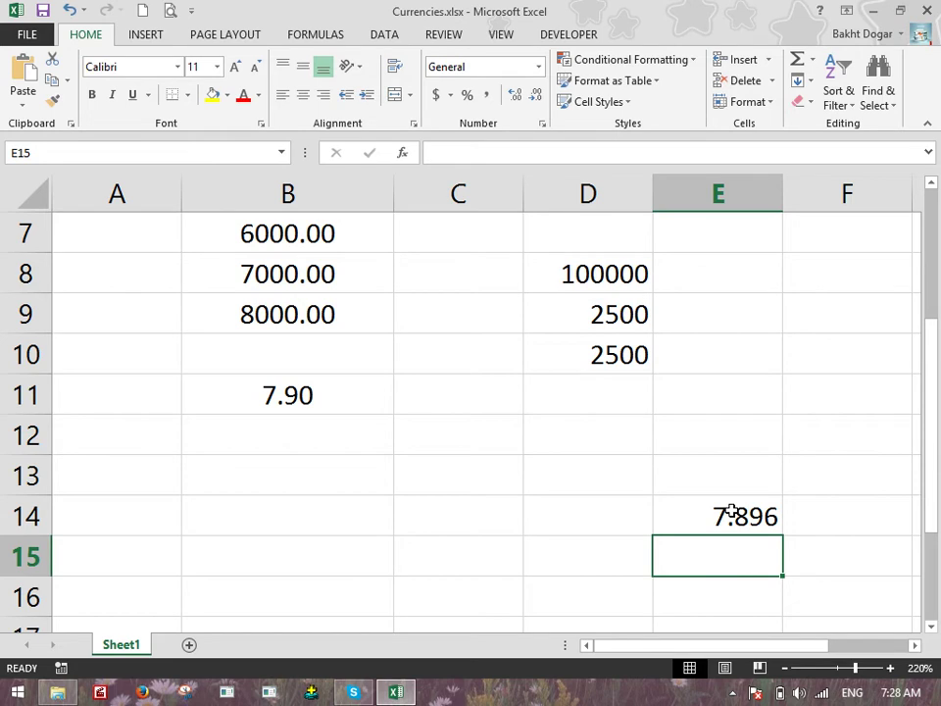
Decrease E14's decimals step by step, showing 7.90, 7.9 and then 8
left_click(731, 512)
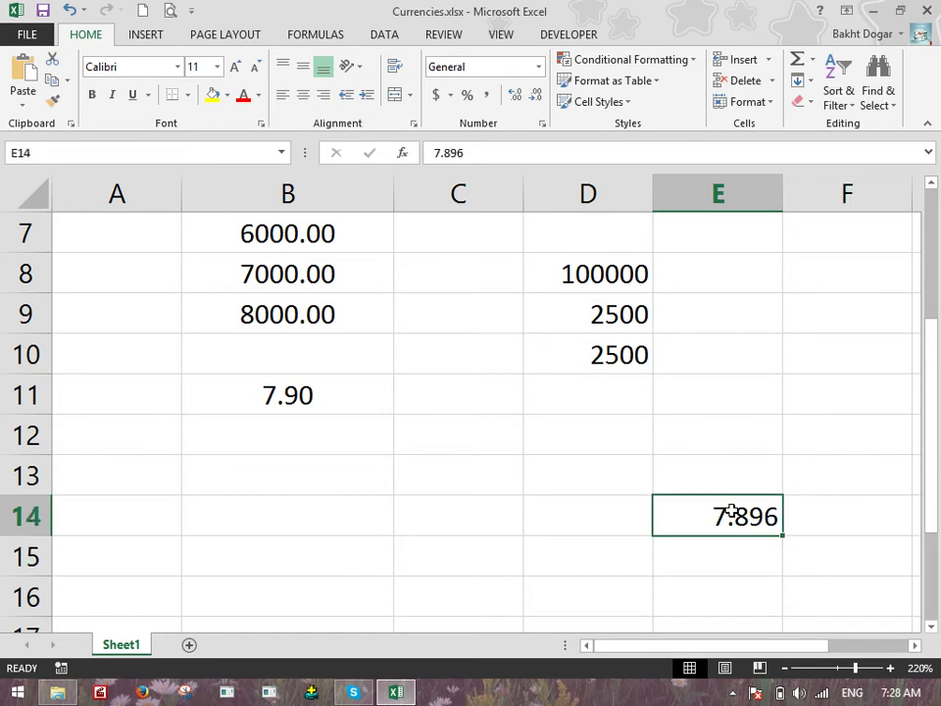
left_click(539, 98)
left_click(539, 98)
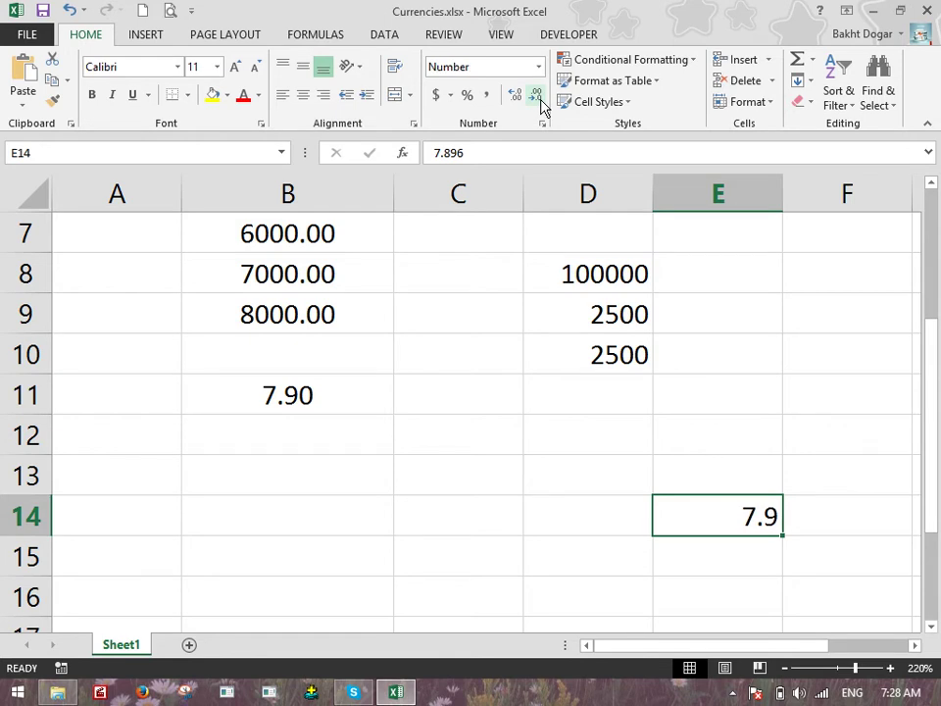
left_click(539, 98)
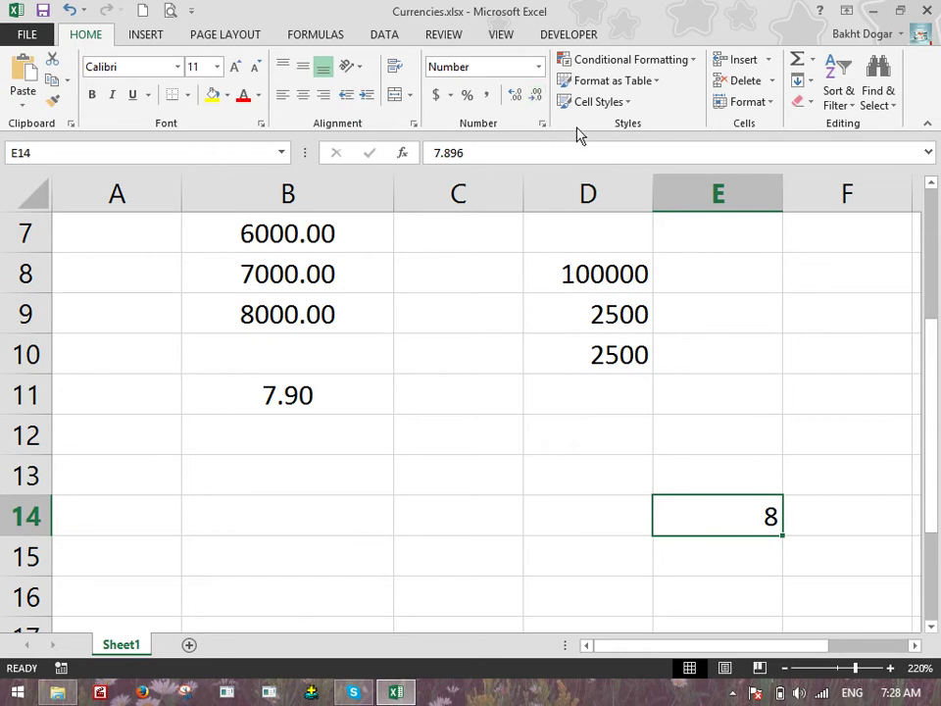
Increase E14's decimals back so it shows the full 7.896
left_click(515, 96)
left_click(514, 96)
left_click(515, 96)
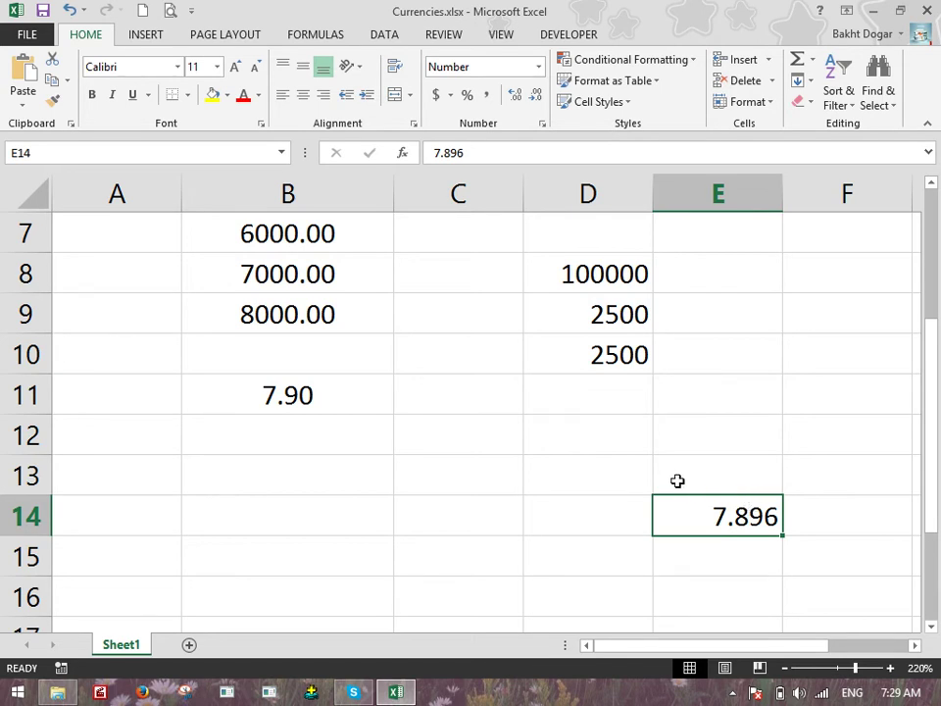
scroll(602, 438, "up", 2)
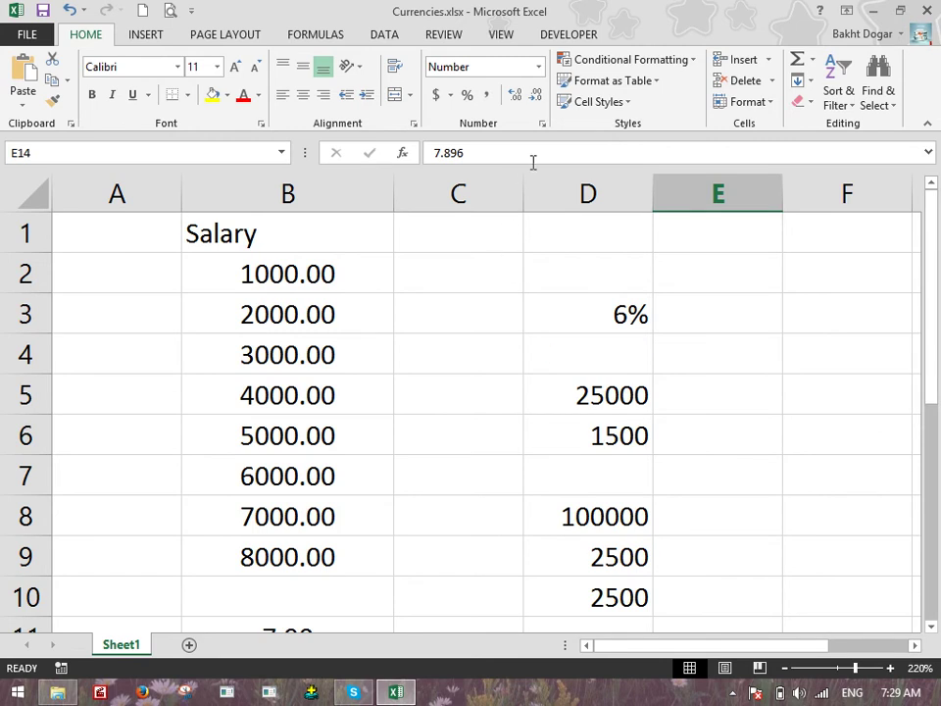
Select the salaries B2:B9 and reset them to General format
left_click(538, 67)
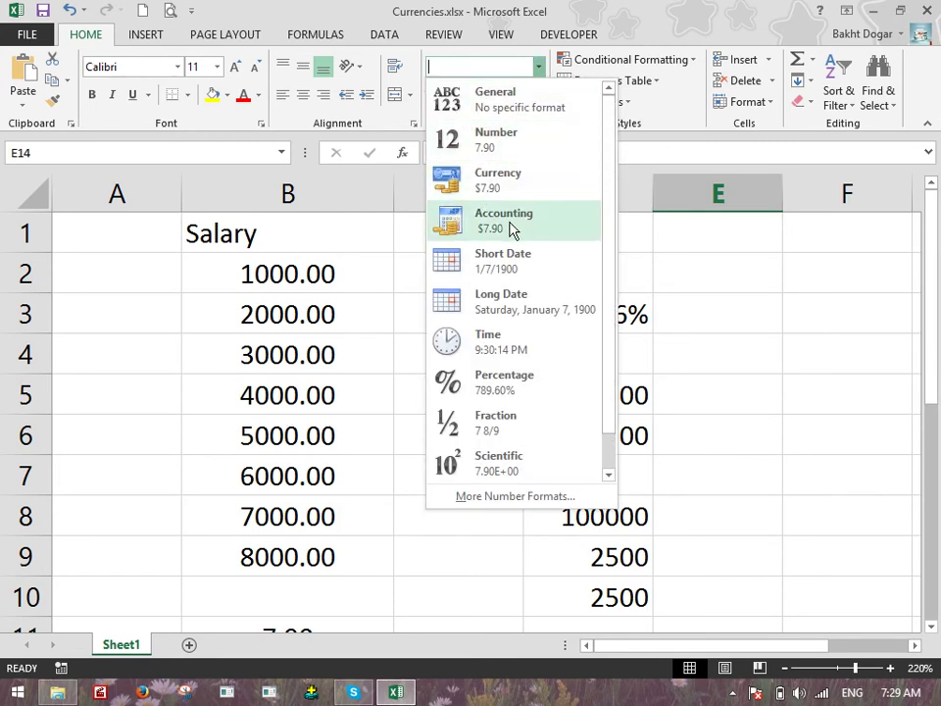
left_click(307, 342)
left_click(294, 285)
left_click_drag(314, 388, 305, 538)
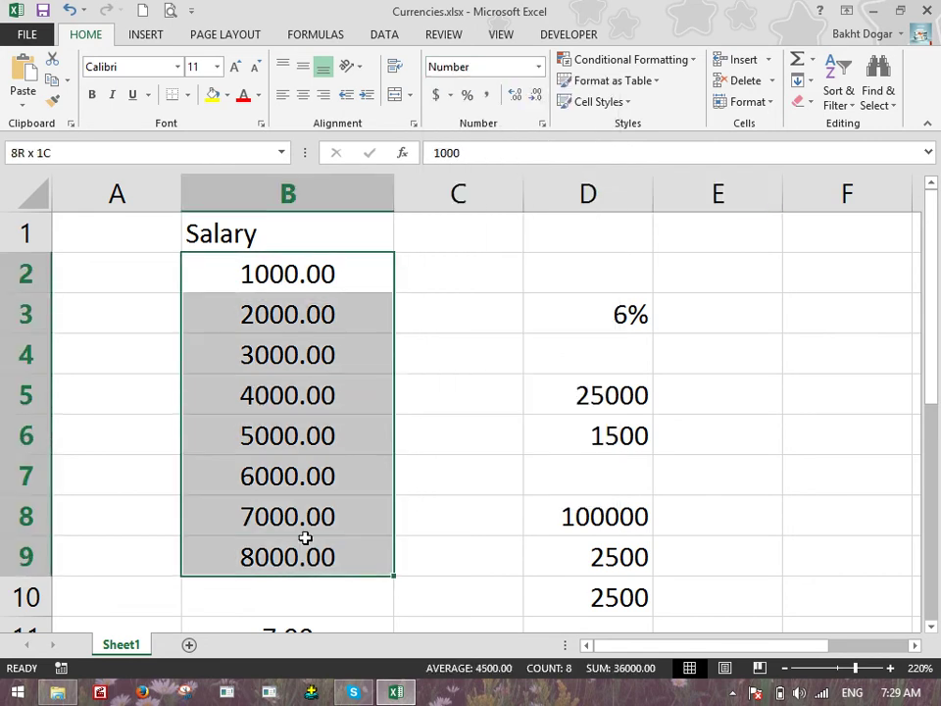
left_click(539, 73)
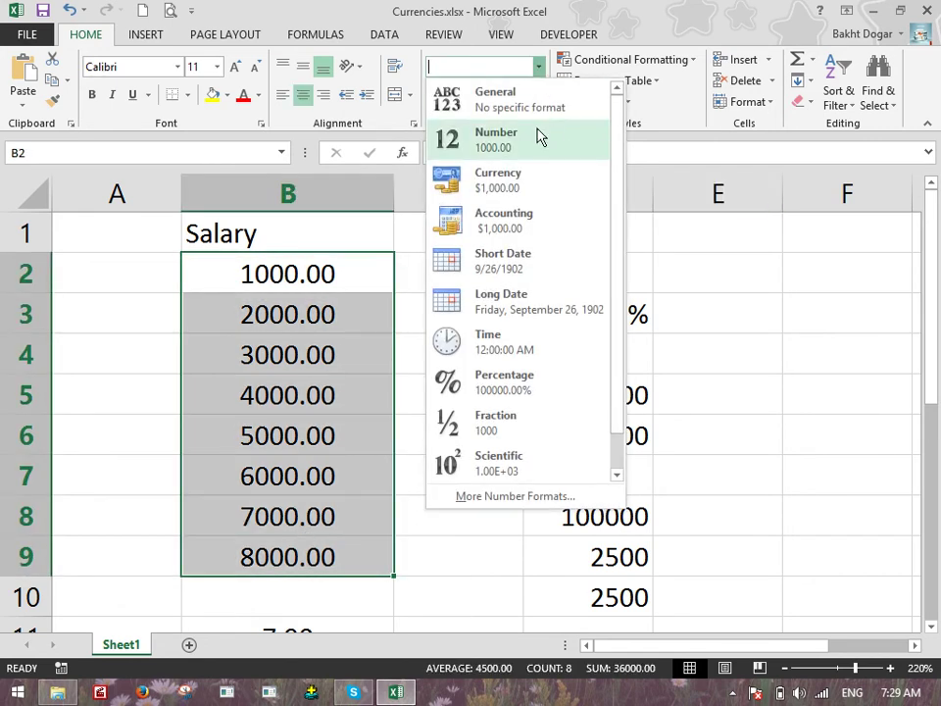
left_click(467, 101)
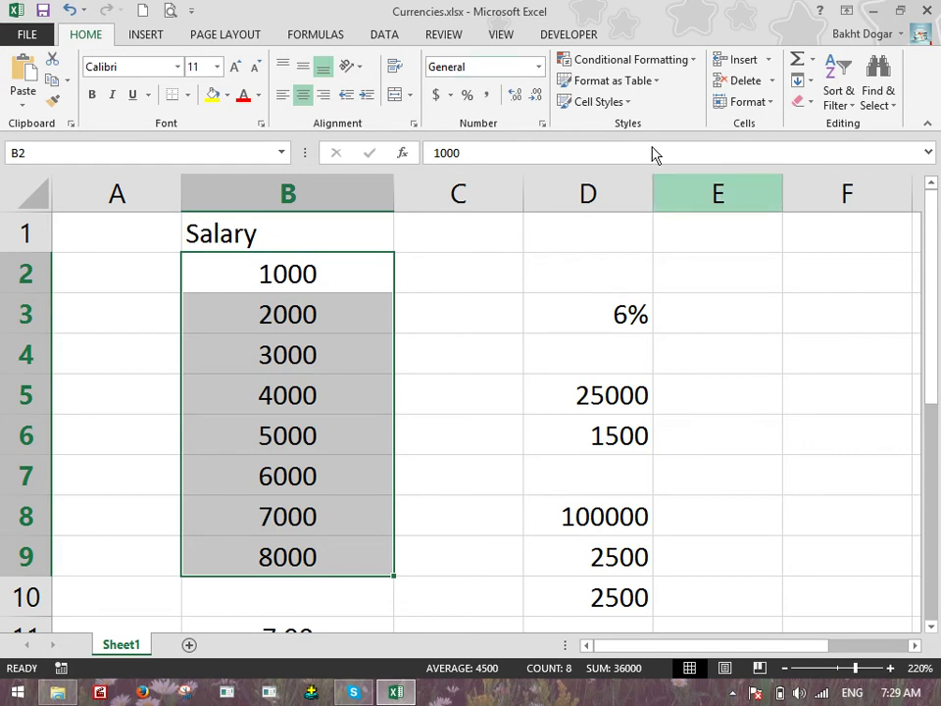
Try Number and Currency on the salaries, settle on Accounting, and widen column B
left_click(540, 68)
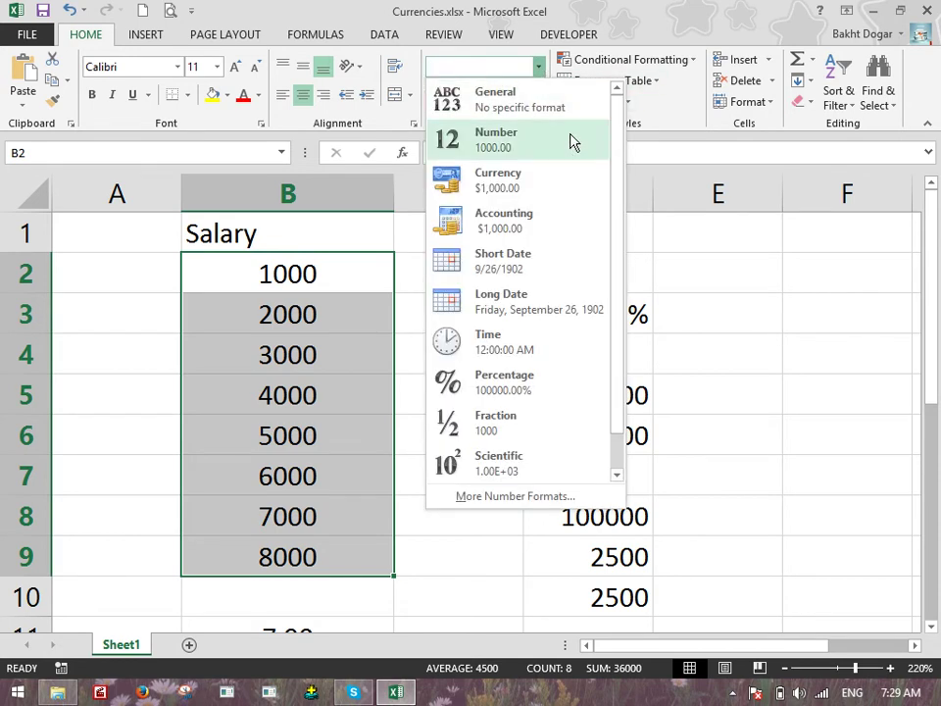
left_click(523, 155)
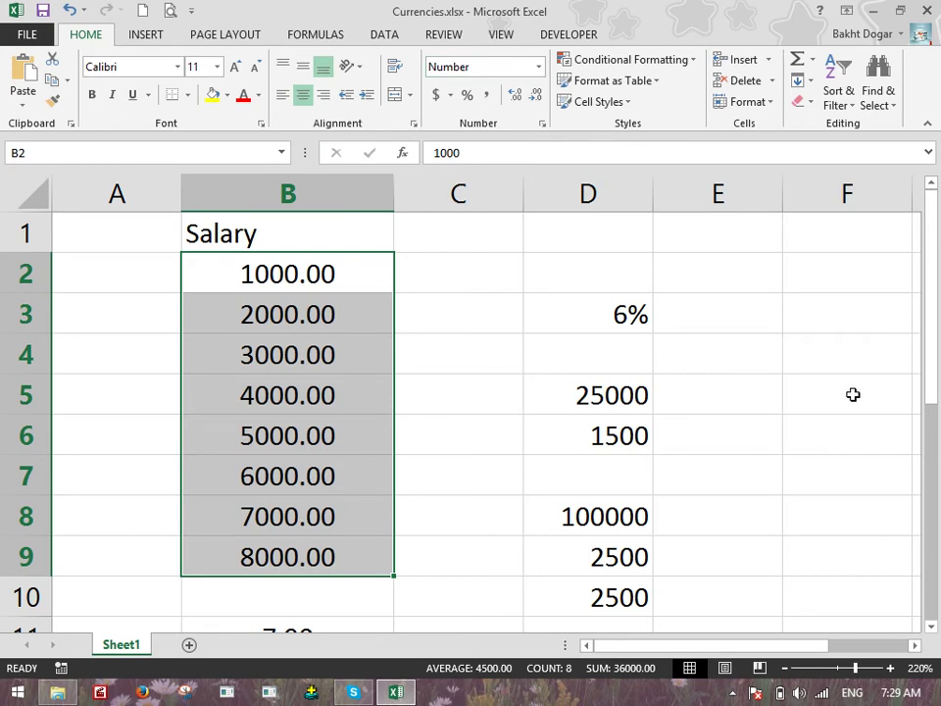
left_click(539, 66)
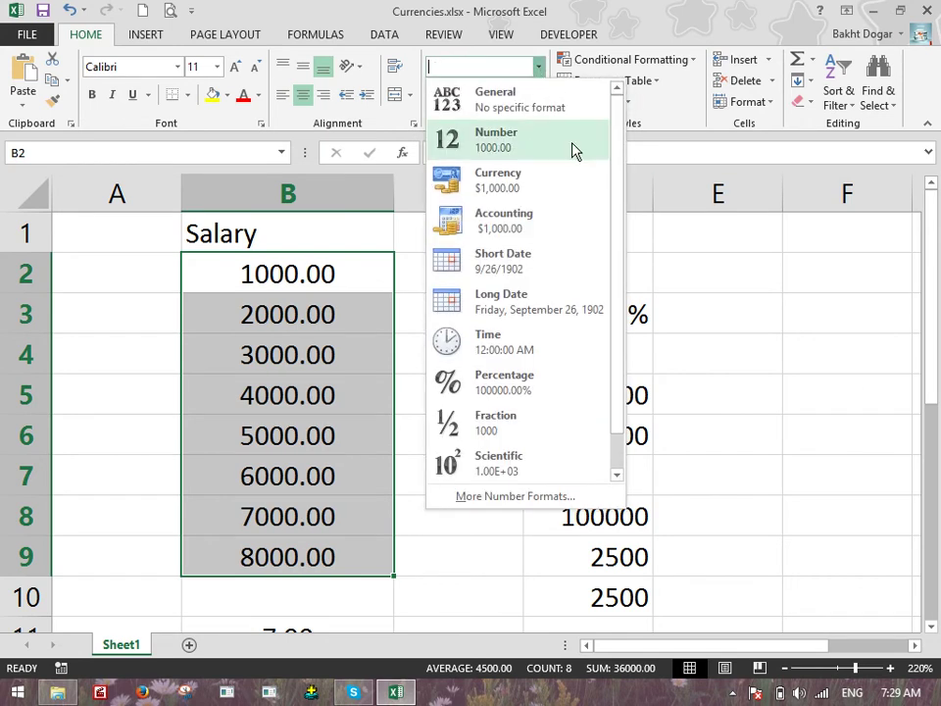
left_click(499, 184)
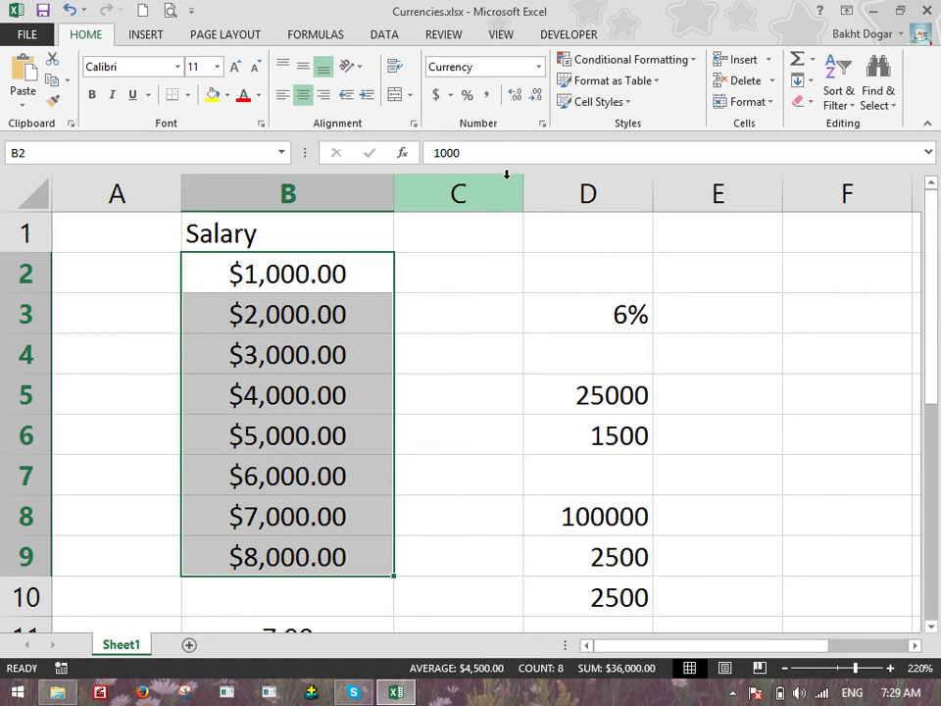
left_click(538, 67)
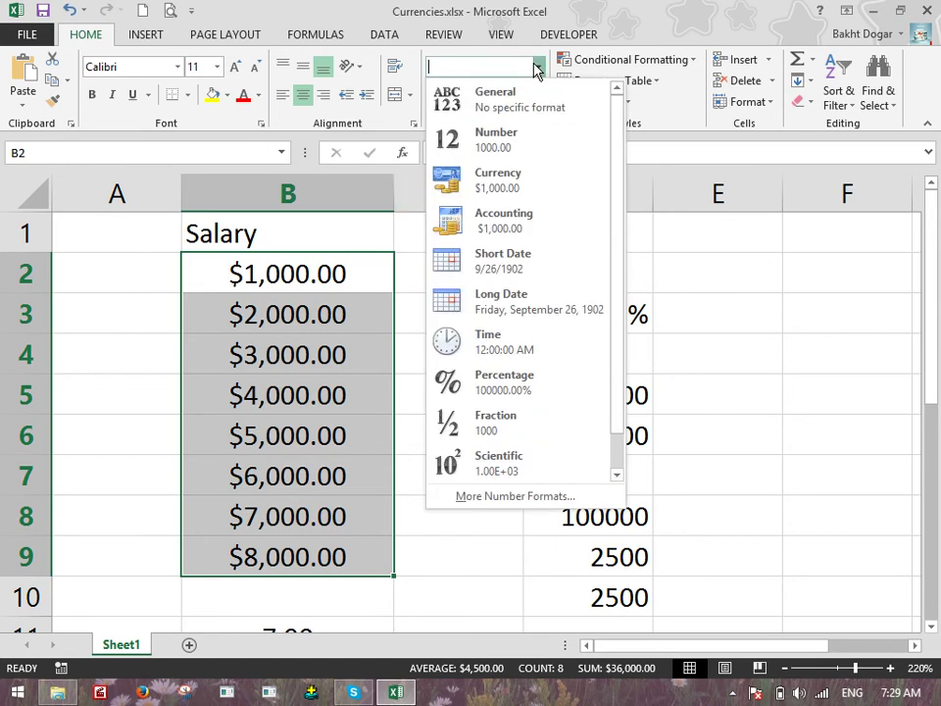
left_click(514, 230)
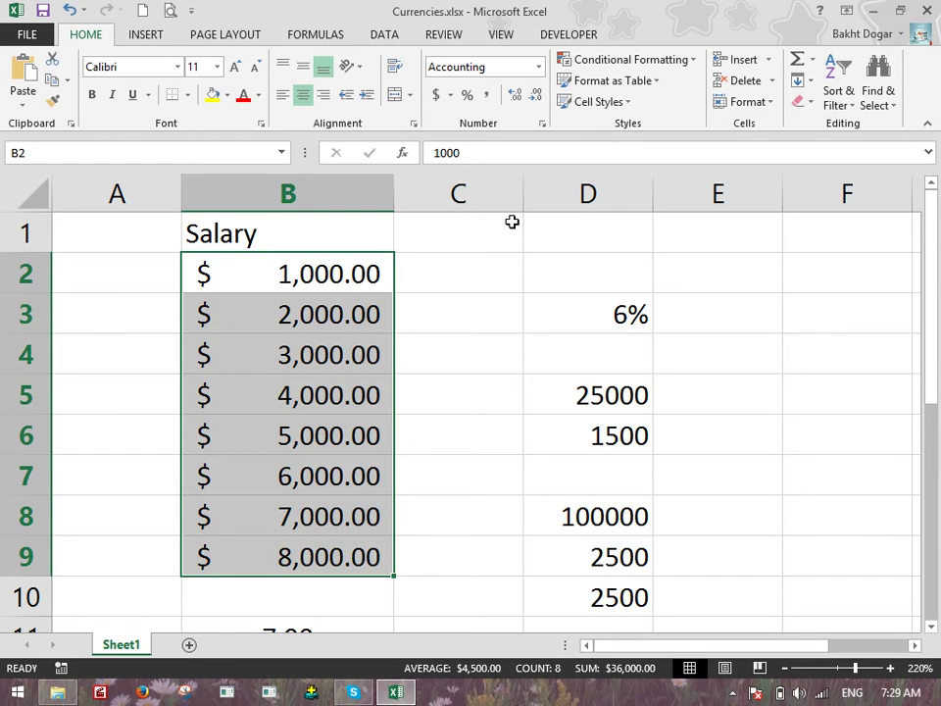
left_click_drag(392, 193, 418, 203)
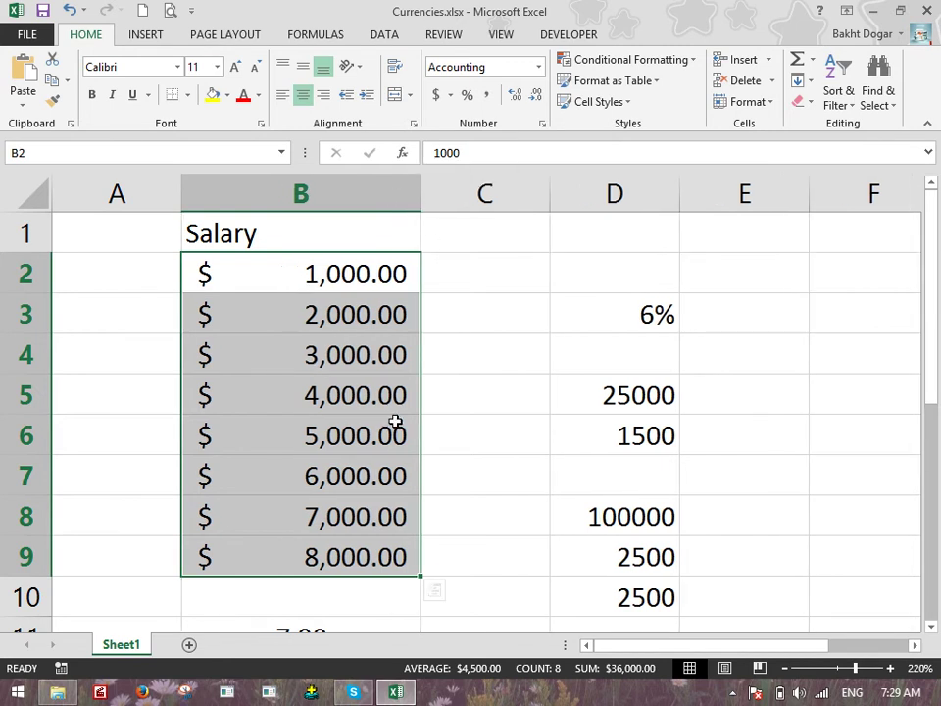
left_click(294, 423)
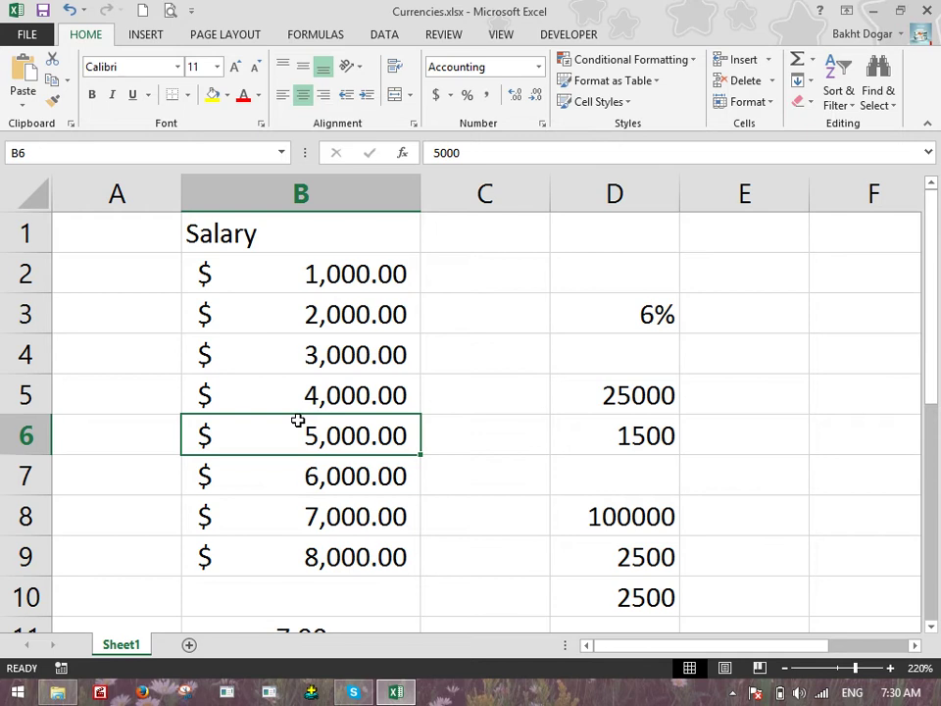
Enter -978765 in B6 and -987 in B7
type("-978765")
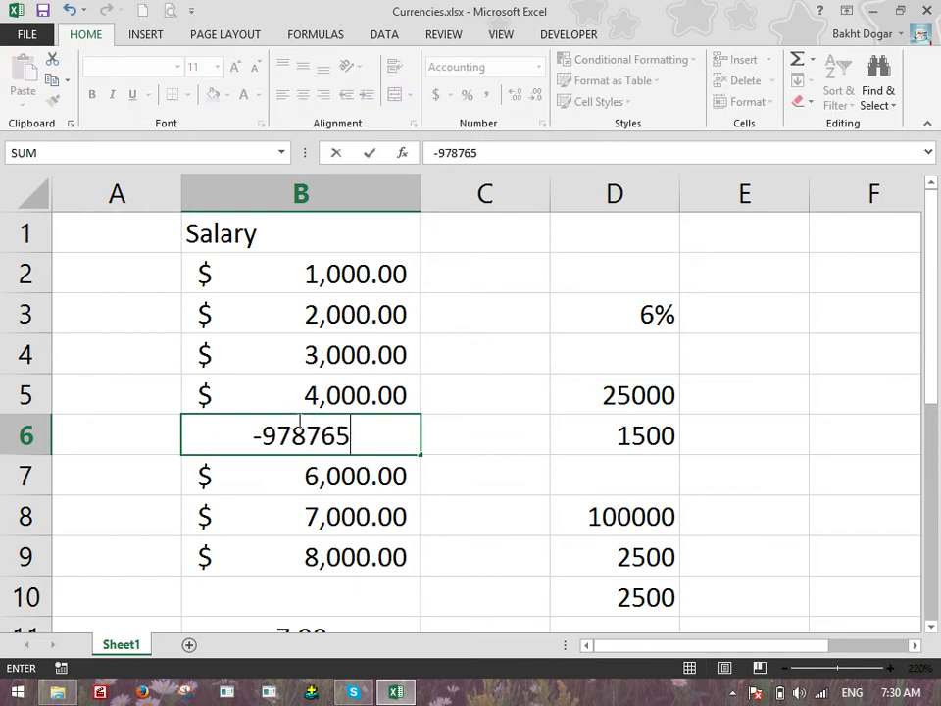
key("Return")
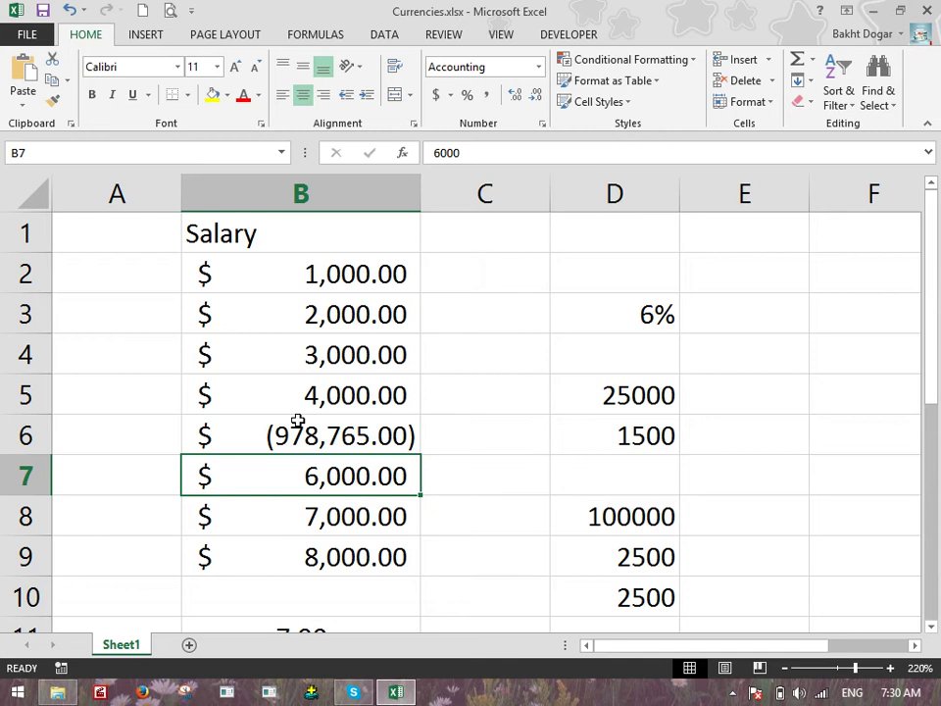
type("-987")
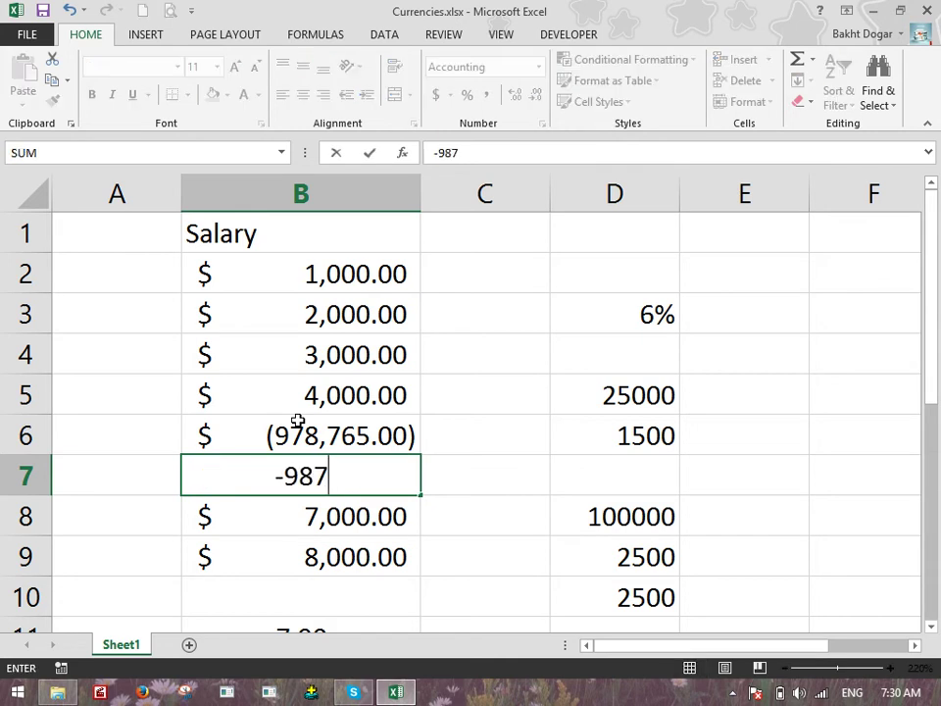
key("Return")
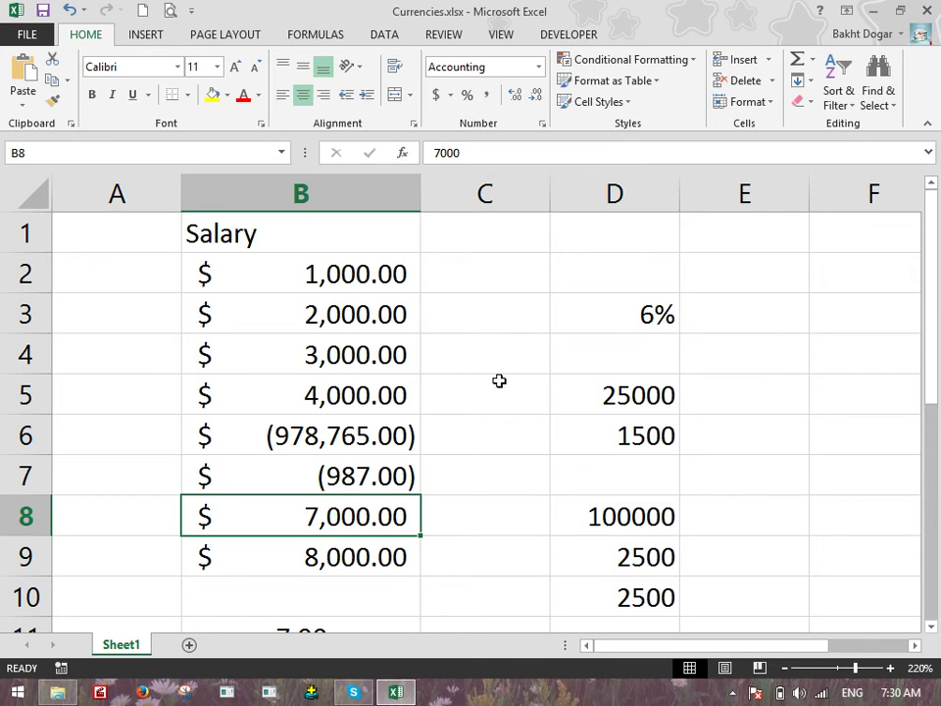
Reselect the salaries B2:B9 and check their number format without changing it
left_click_drag(315, 273, 373, 559)
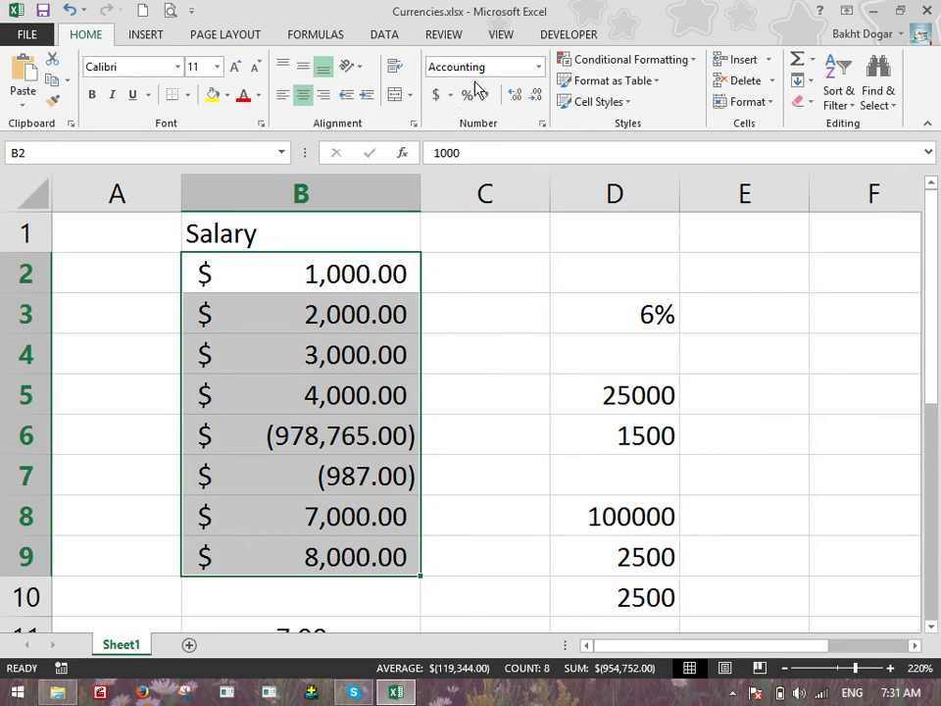
left_click(538, 68)
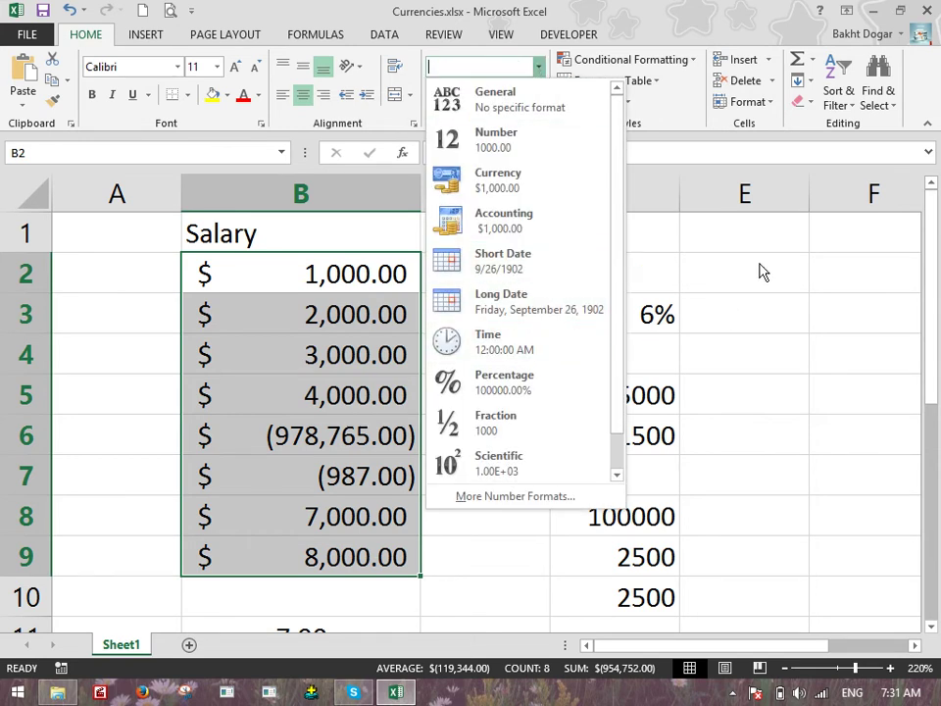
left_click(590, 447)
scroll(563, 421, "down", 6)
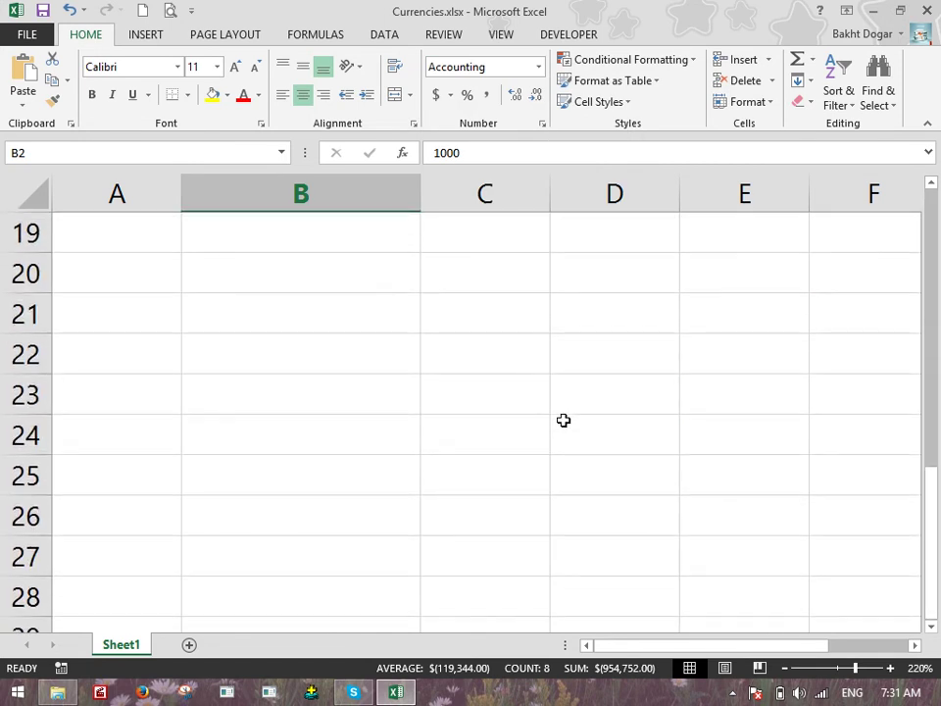
Type the note 'Date Shortcut:' in B21 and 'CTrl+;' in B22
left_click(345, 310)
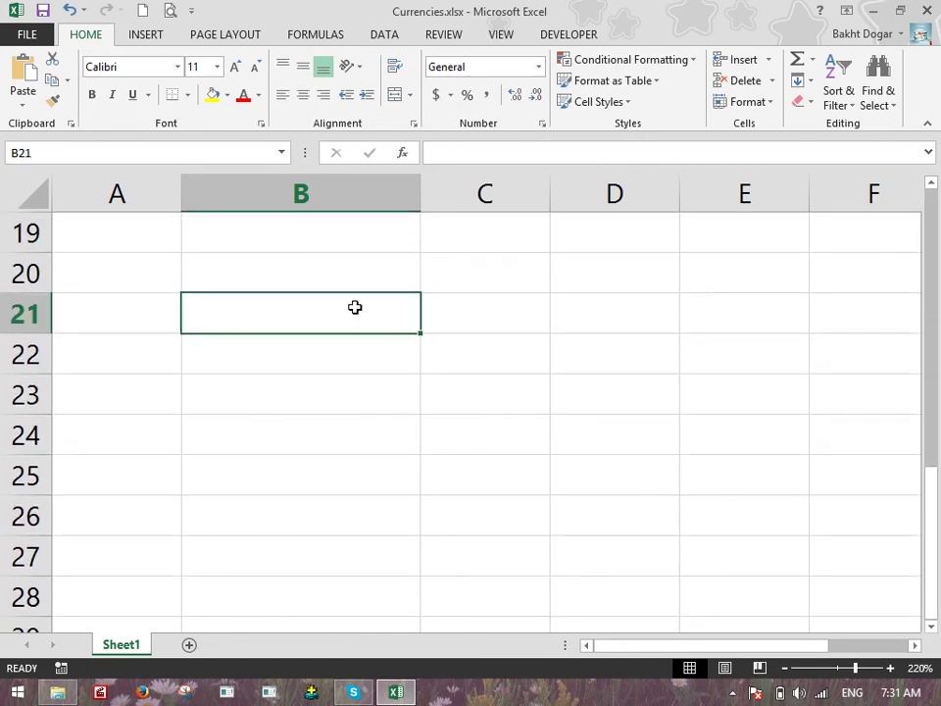
type("Shorcu")
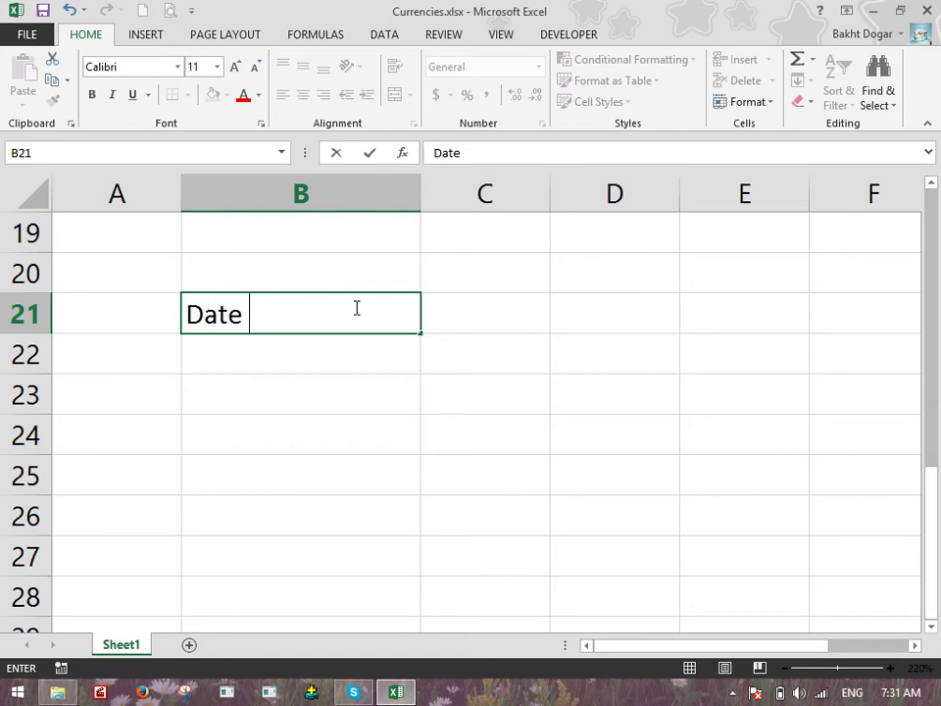
key("BackSpace")
key("BackSpace")
type("tcut:")
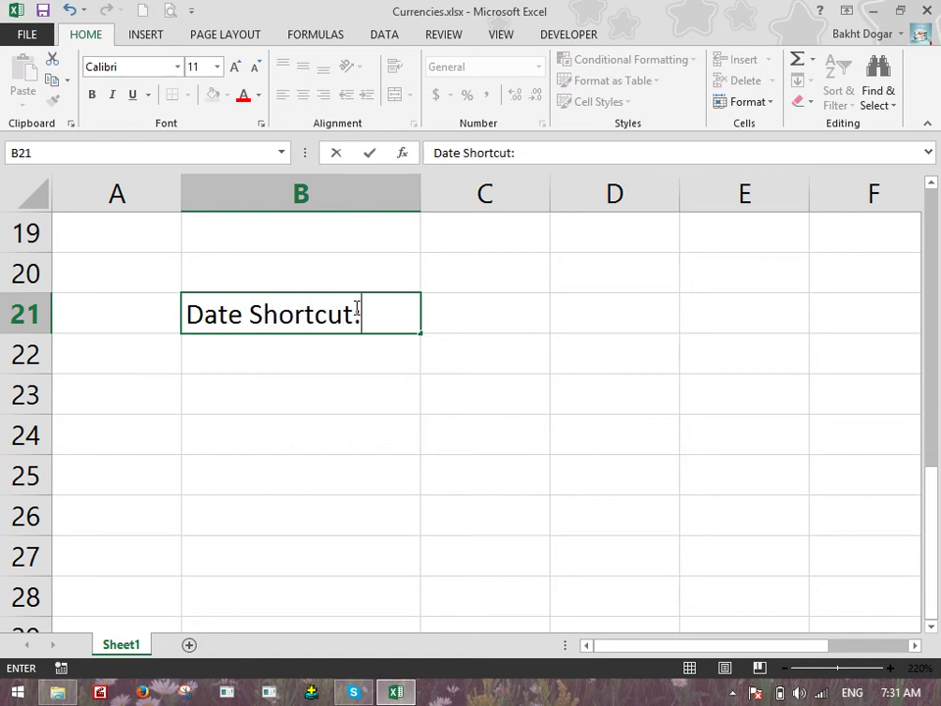
key("Return")
type("CTrl+;")
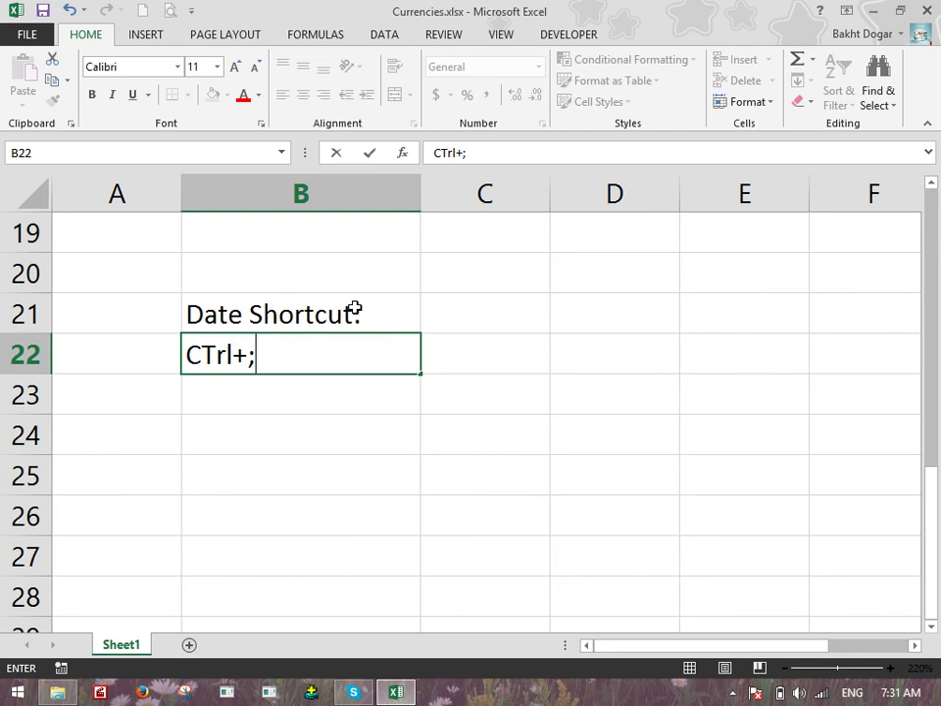
key("Return")
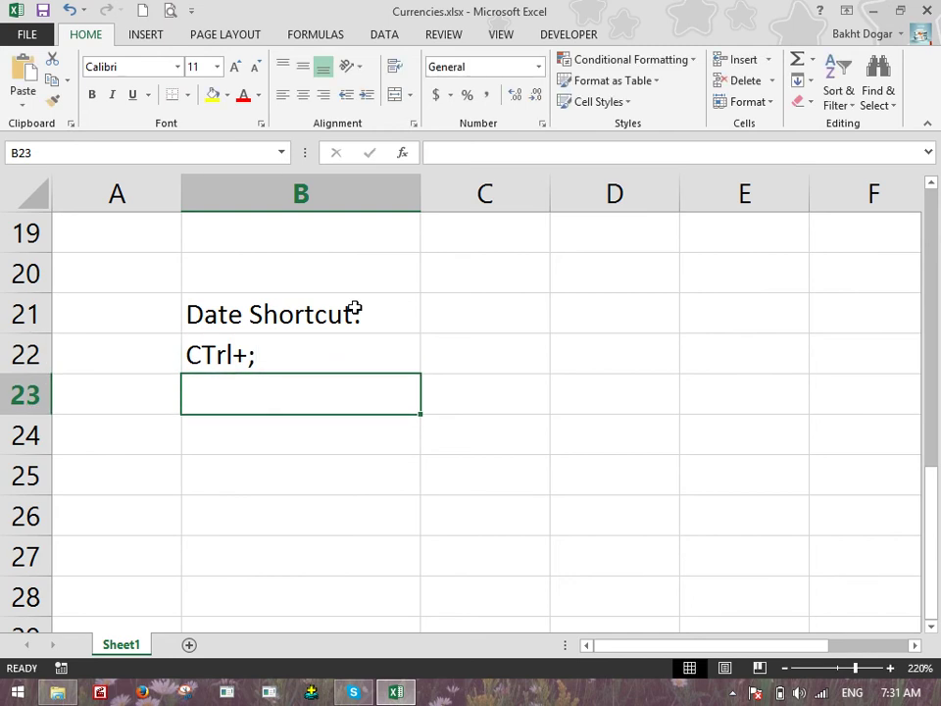
Insert today's date 12/26/2016 into B24 with Ctrl+; and widen column B
key("Return")
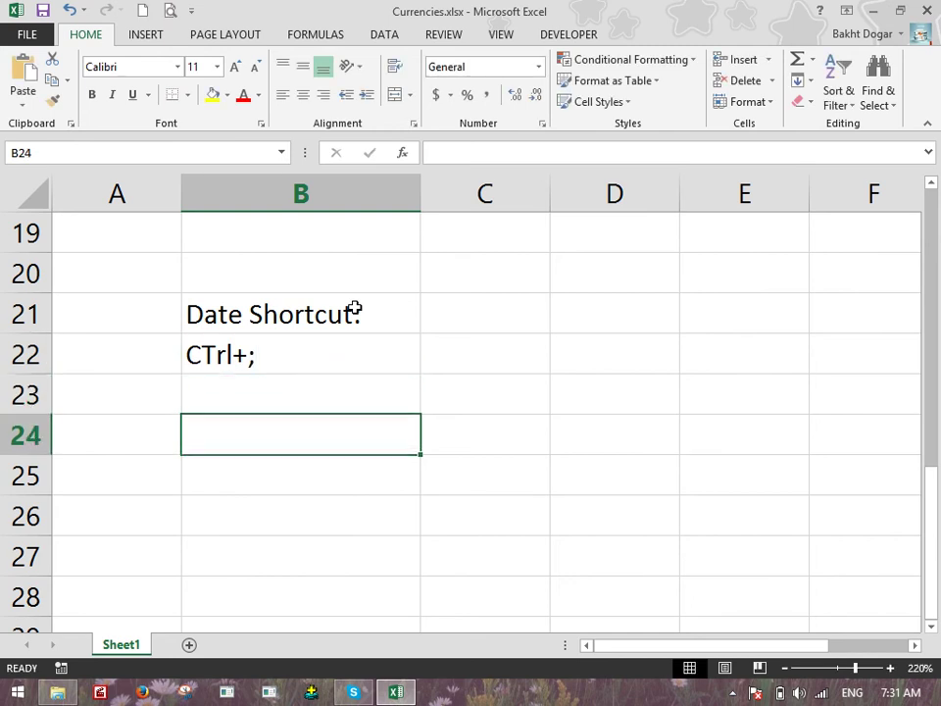
key("ctrl+semicolon")
key("Return")
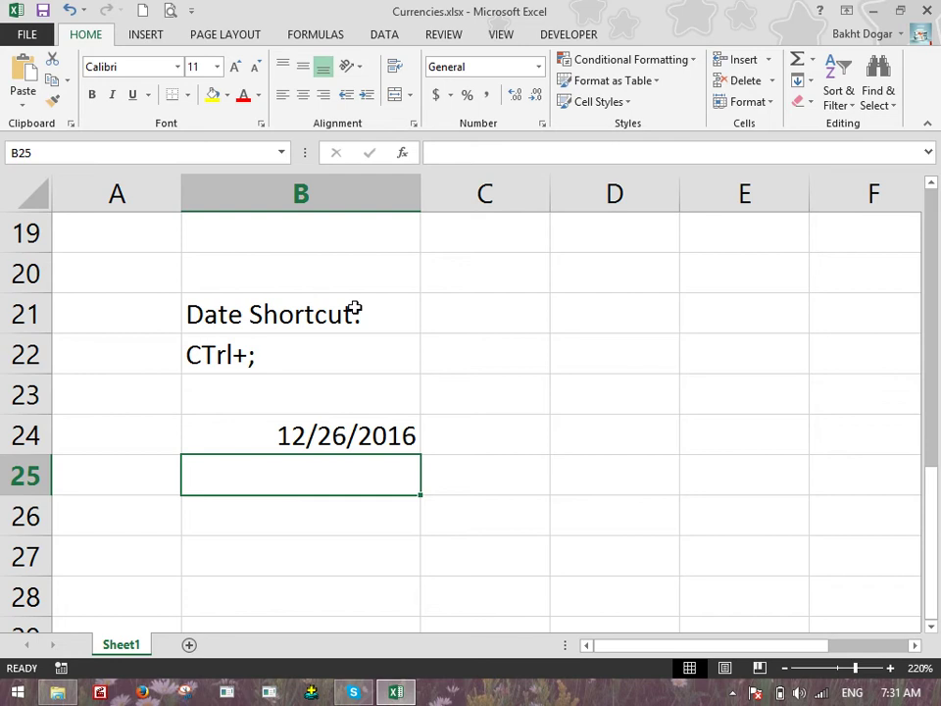
left_click_drag(423, 178, 572, 221)
Show the B24 date as Long Date, then switch it back to Short Date
left_click(517, 437)
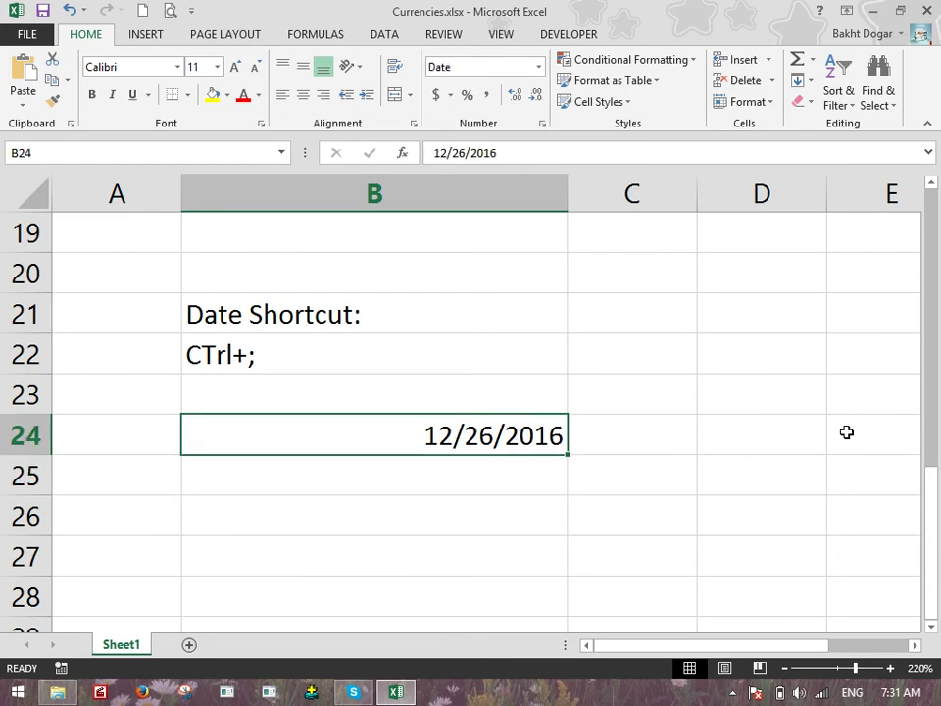
left_click(538, 66)
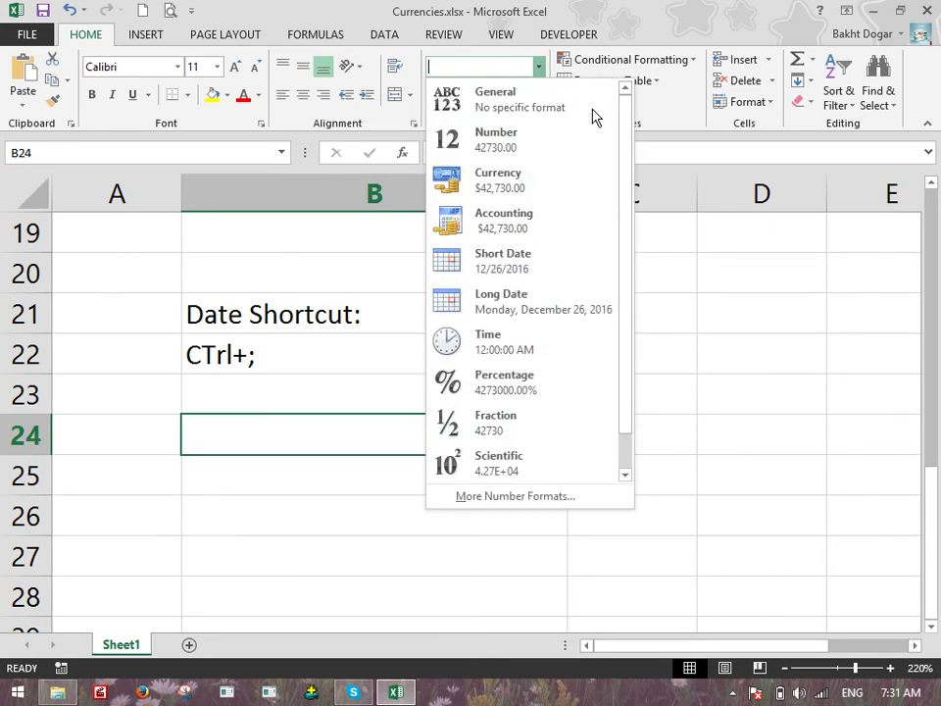
left_click(549, 307)
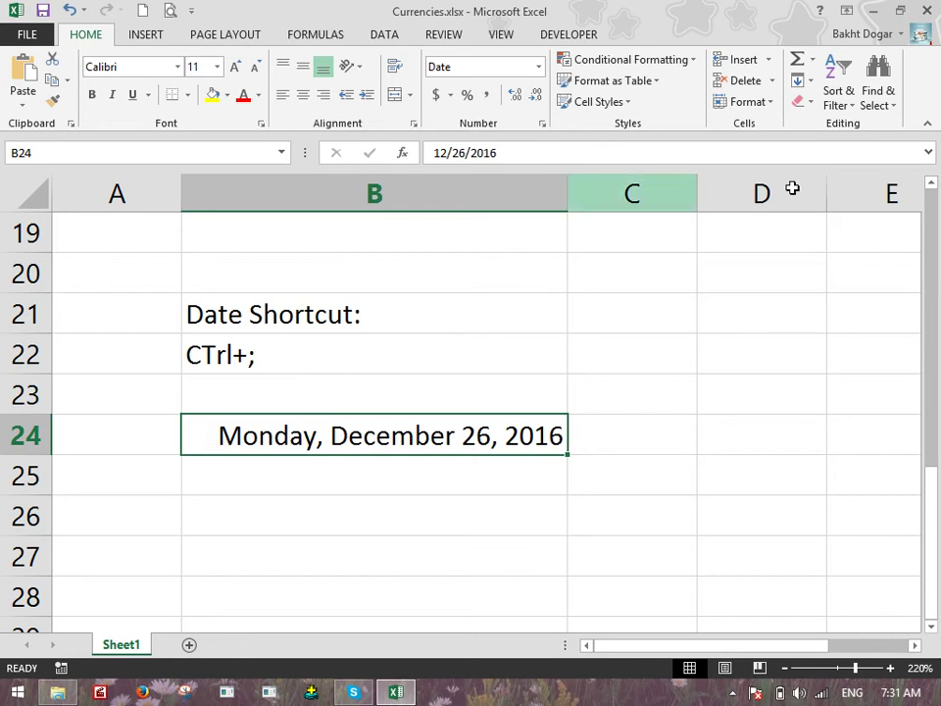
left_click(539, 66)
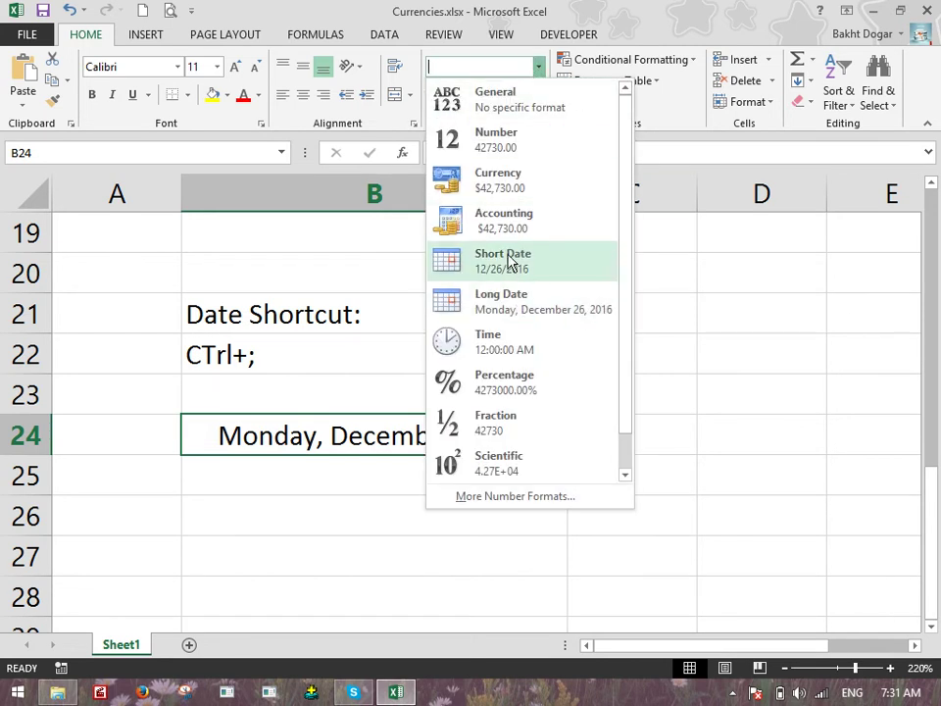
left_click(509, 261)
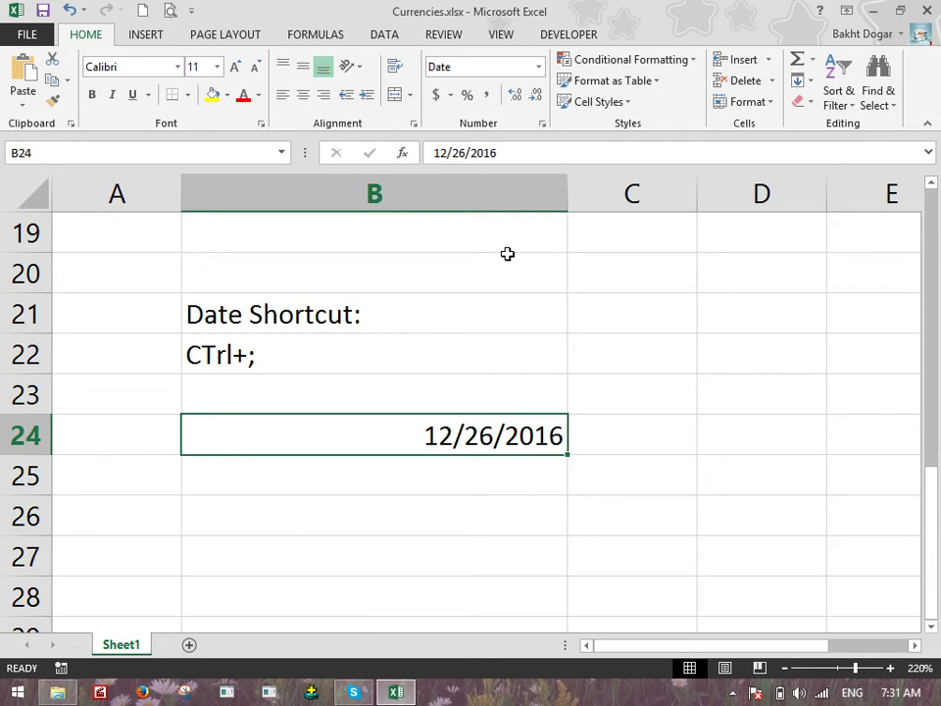
left_click(391, 499)
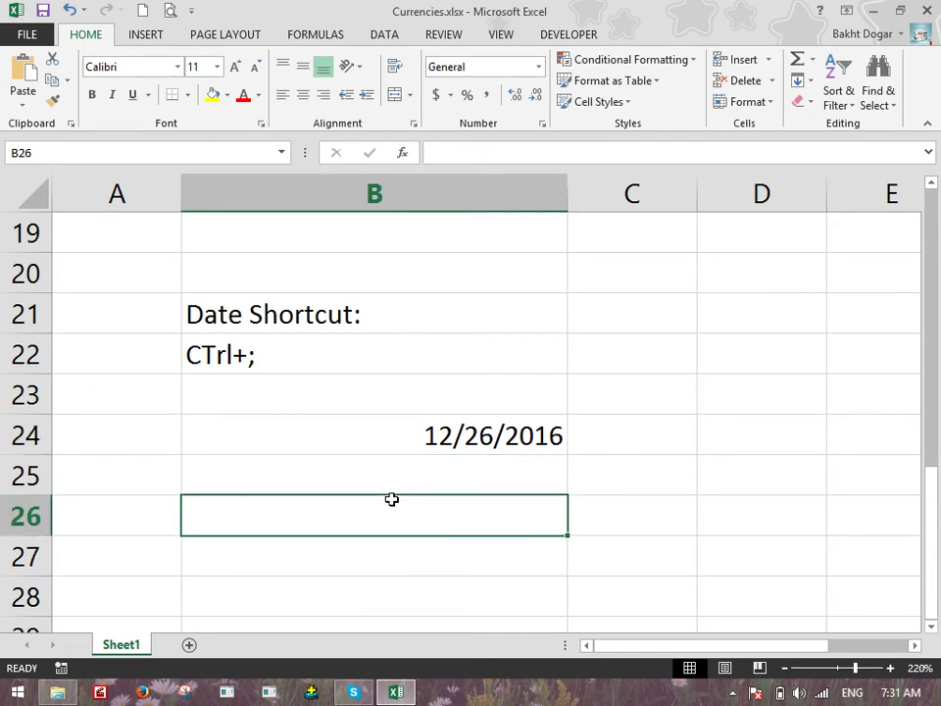
type("Time")
key("Return")
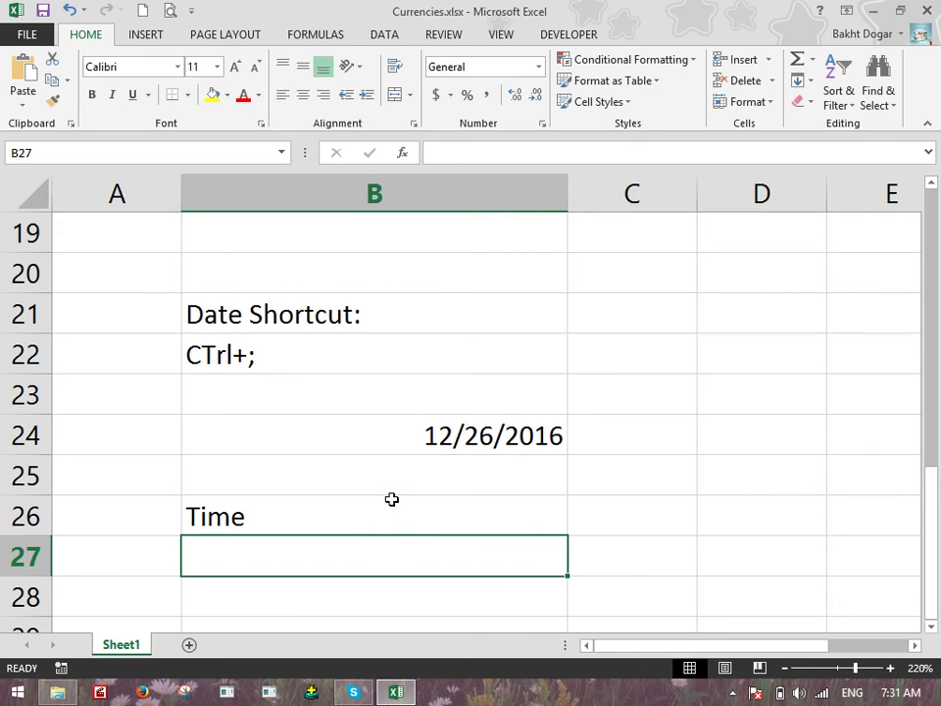
key("ctrl+shift+semicolon")
key("Return")
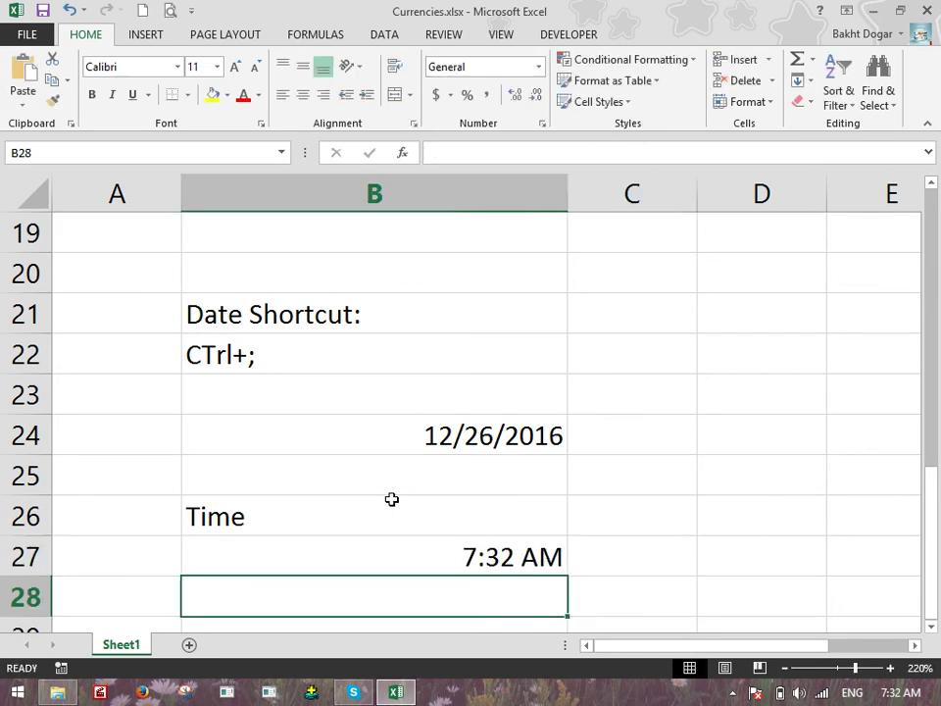
type("Ctrl")
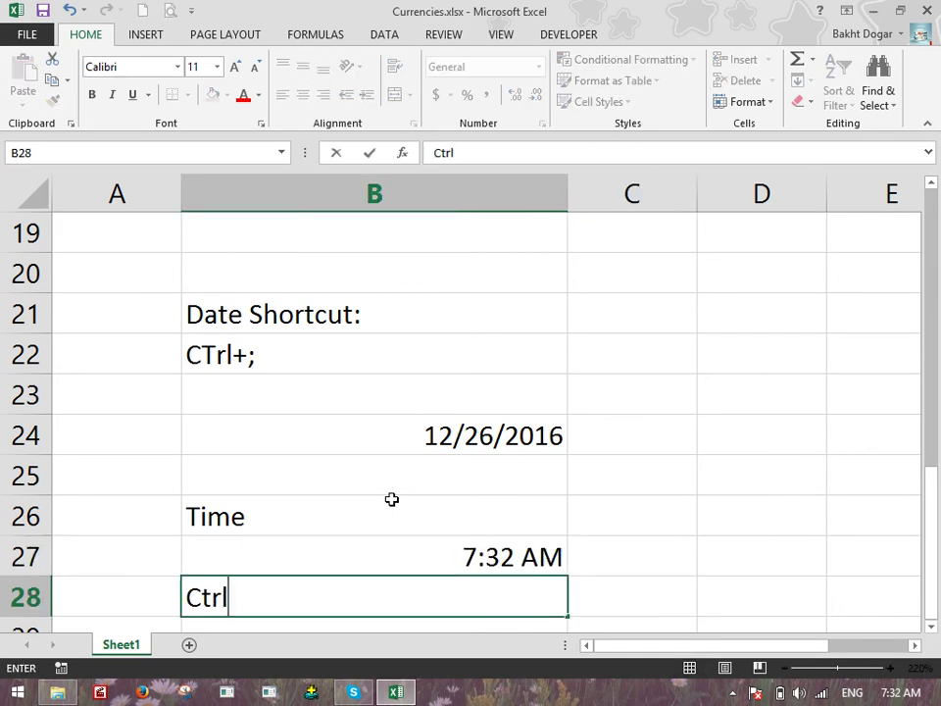
type("+Shift+;")
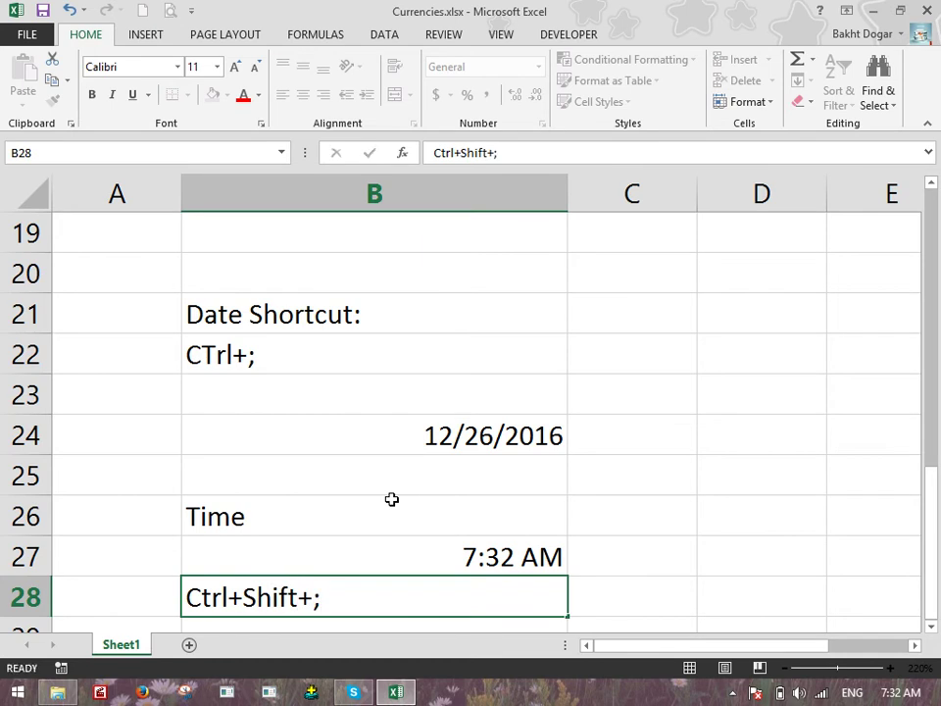
key("Return")
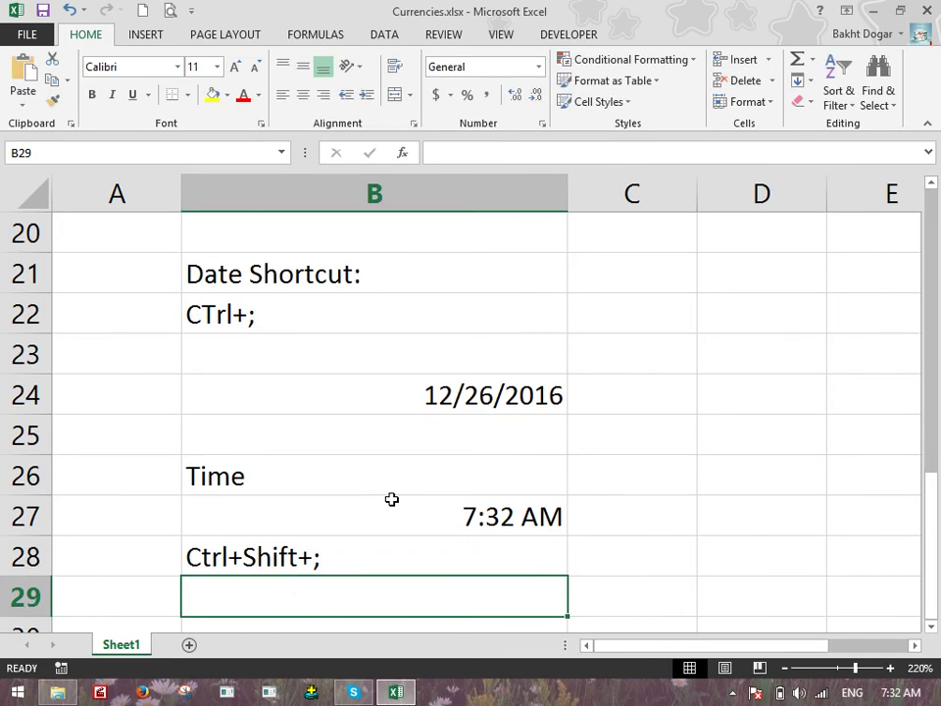
type("2")
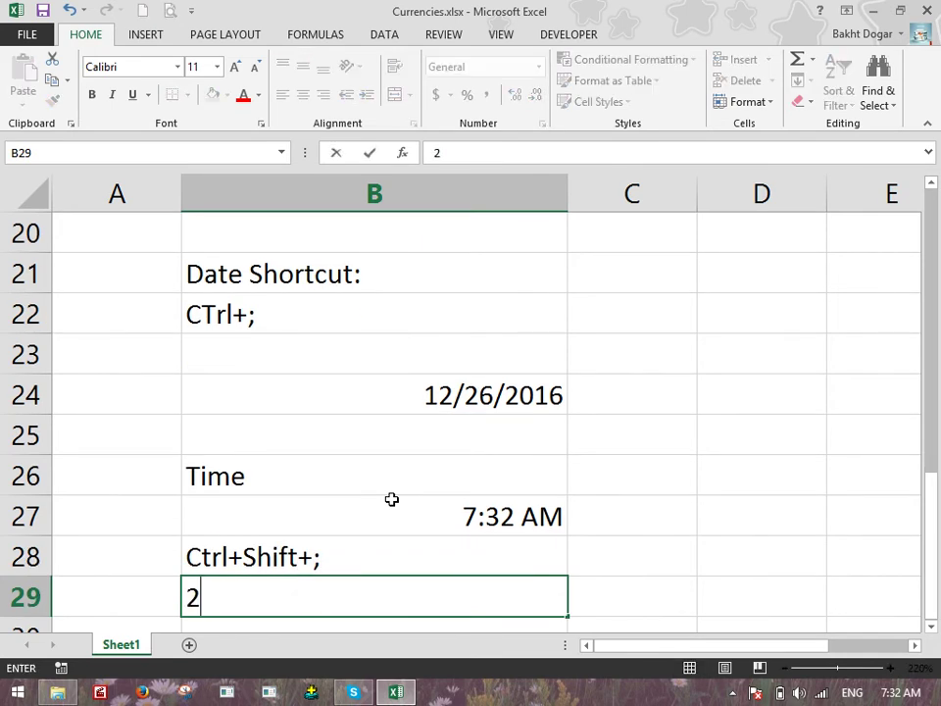
key("BackSpace")
type("12-2-2016")
key("Return")
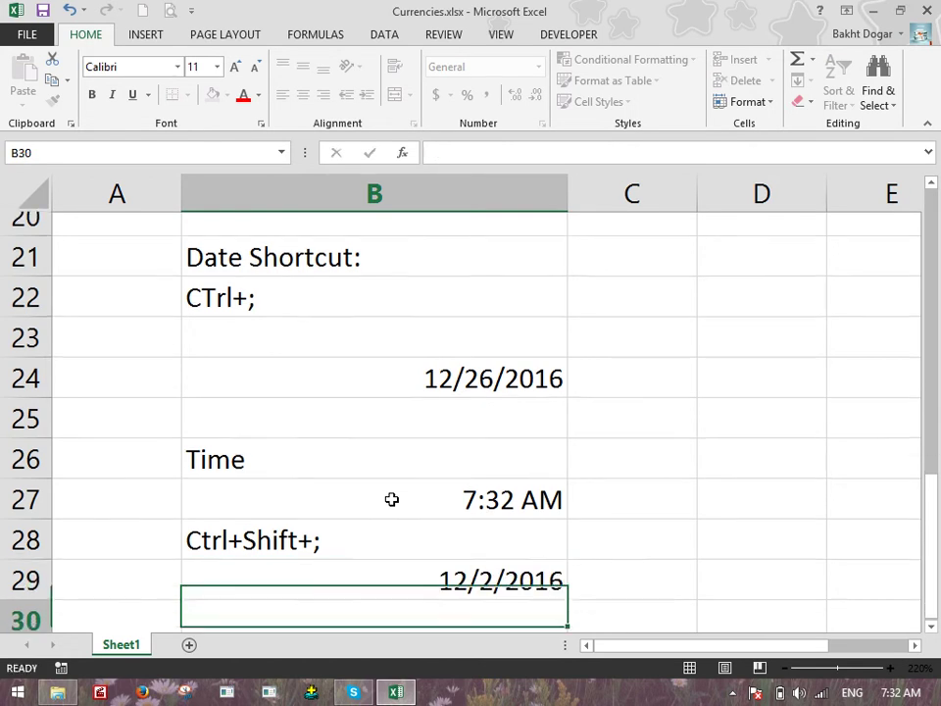
key("Up")
key("Delete")
key("Up")
key("Up")
key("Up")
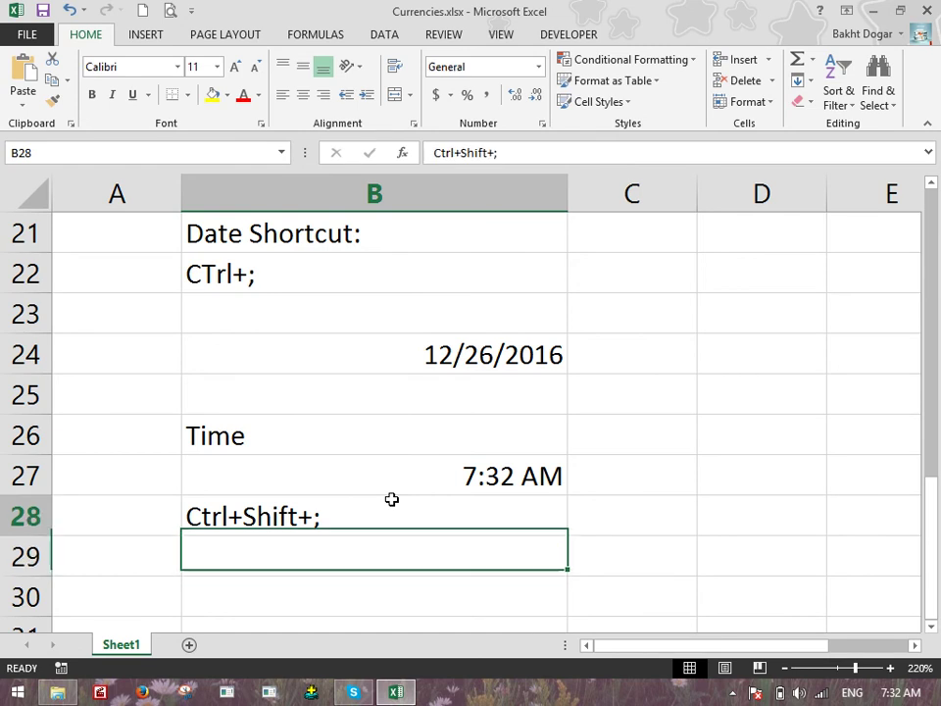
key("Down")
key("Down")
key("Down")
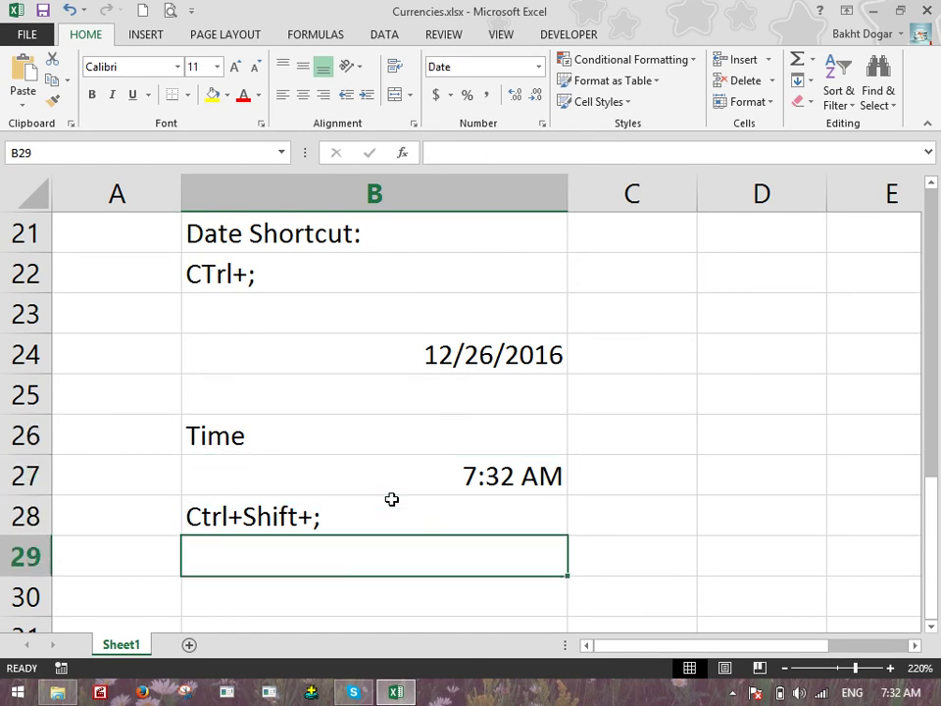
key("ctrl+semicolon")
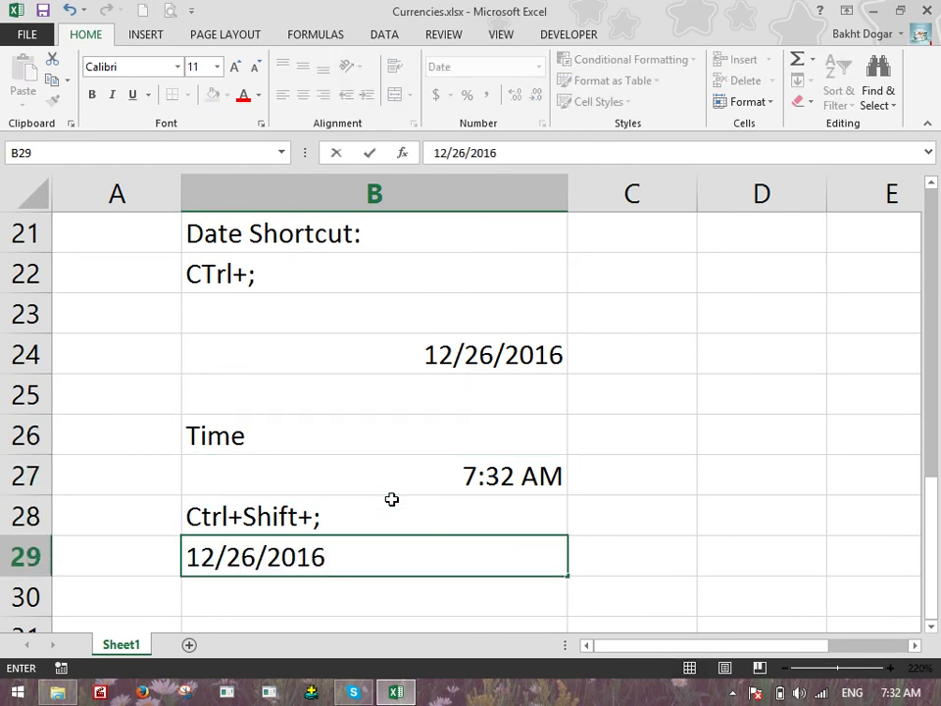
key("Left")
key("Right")
key("F2")
key("Home")
key("End")
key("Left")
key("Left")
key("Left")
key("Left")
key("Left")
key("BackSpace")
type("4")
key("Return")
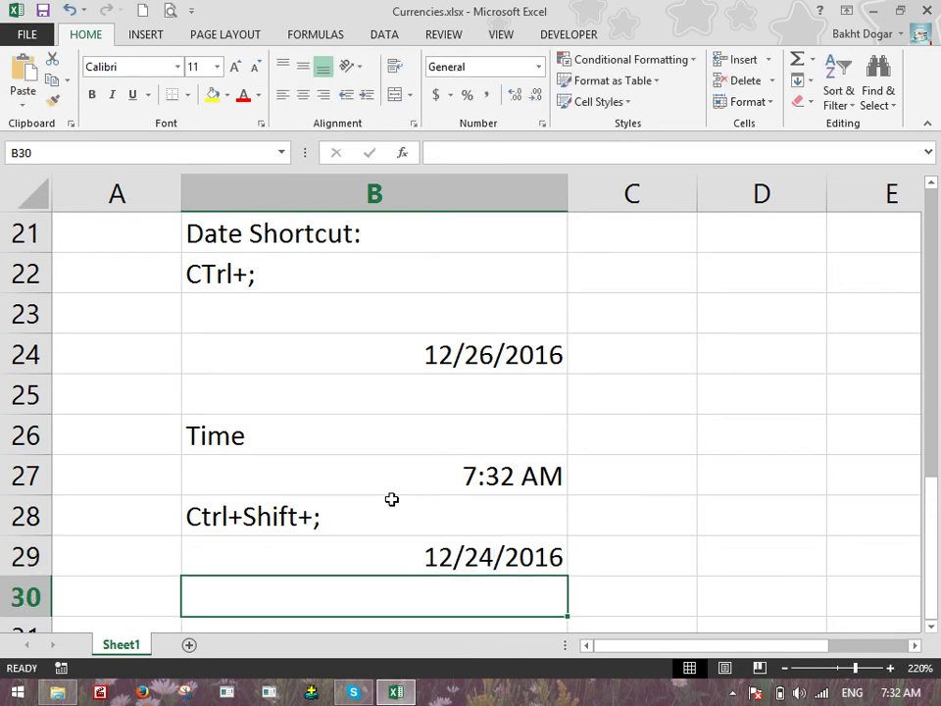
key("Up")
key("Delete")
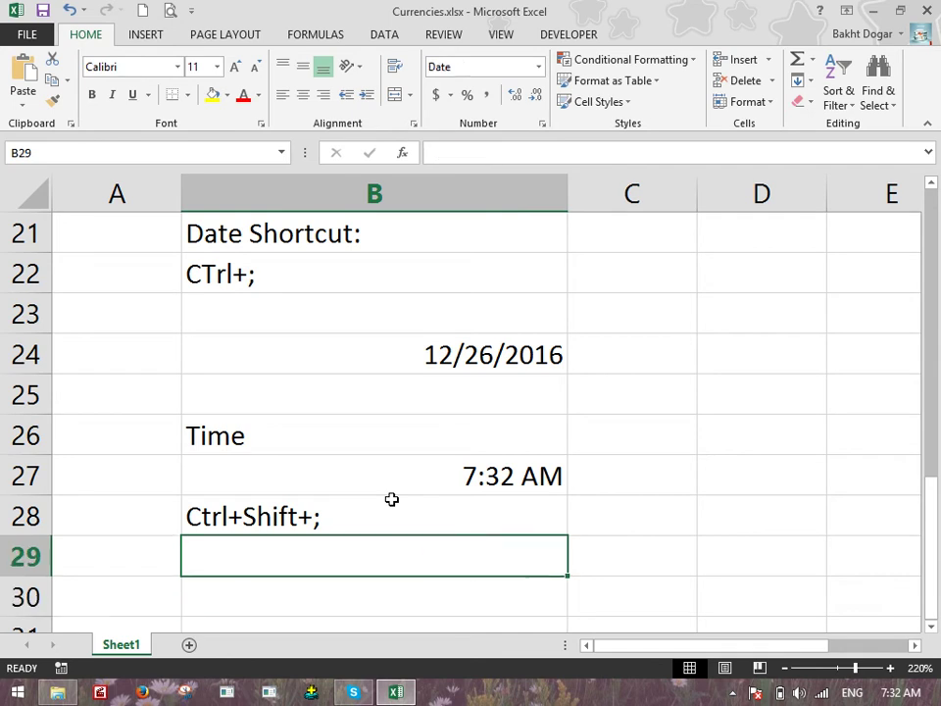
key("Up")
key("Up")
key("Up")
key("Up")
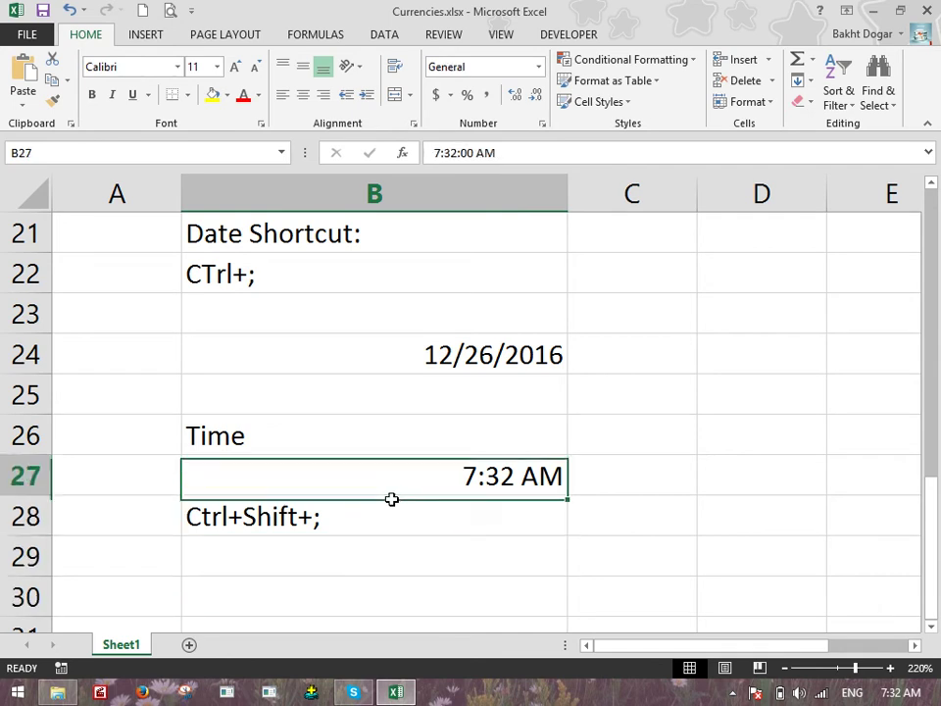
Format B27 as Time so it reads 7:32:00 AM
key("Down")
key("Down")
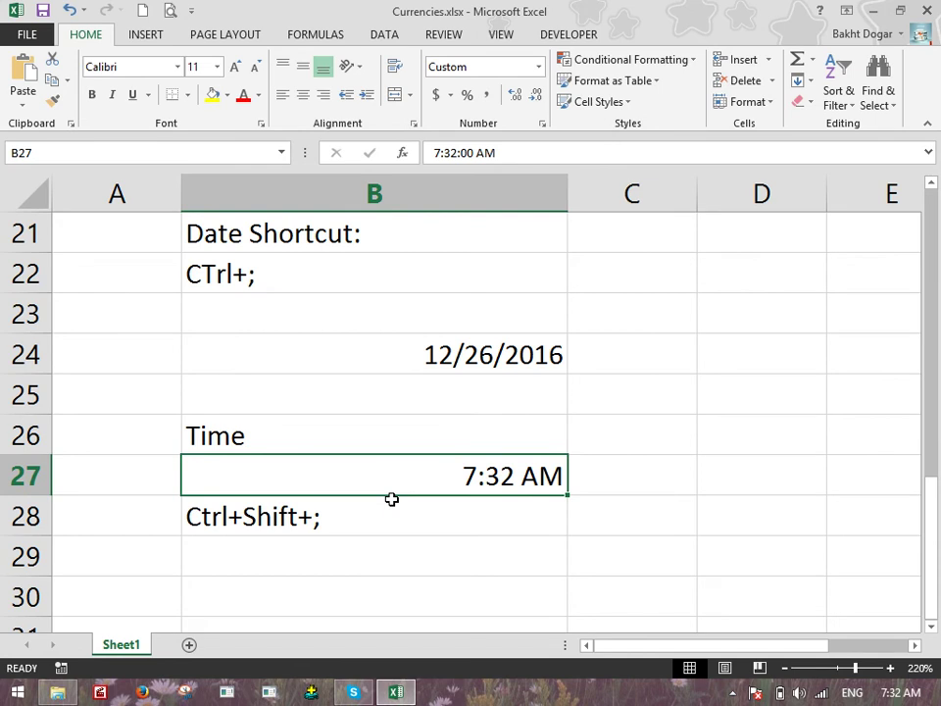
left_click(538, 67)
left_click(586, 342)
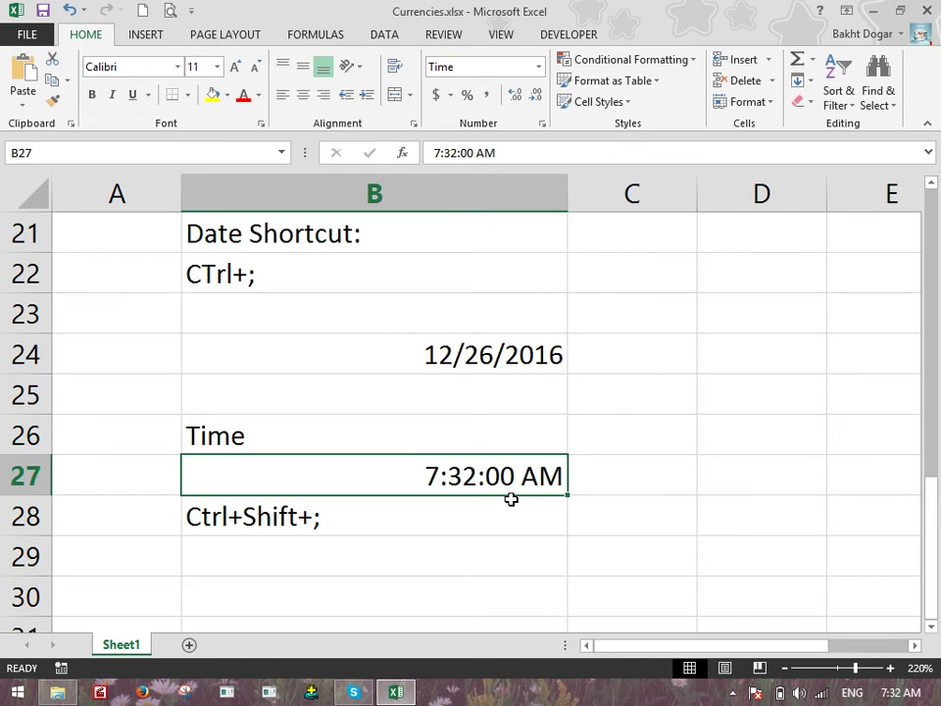
key("Down")
key("Down")
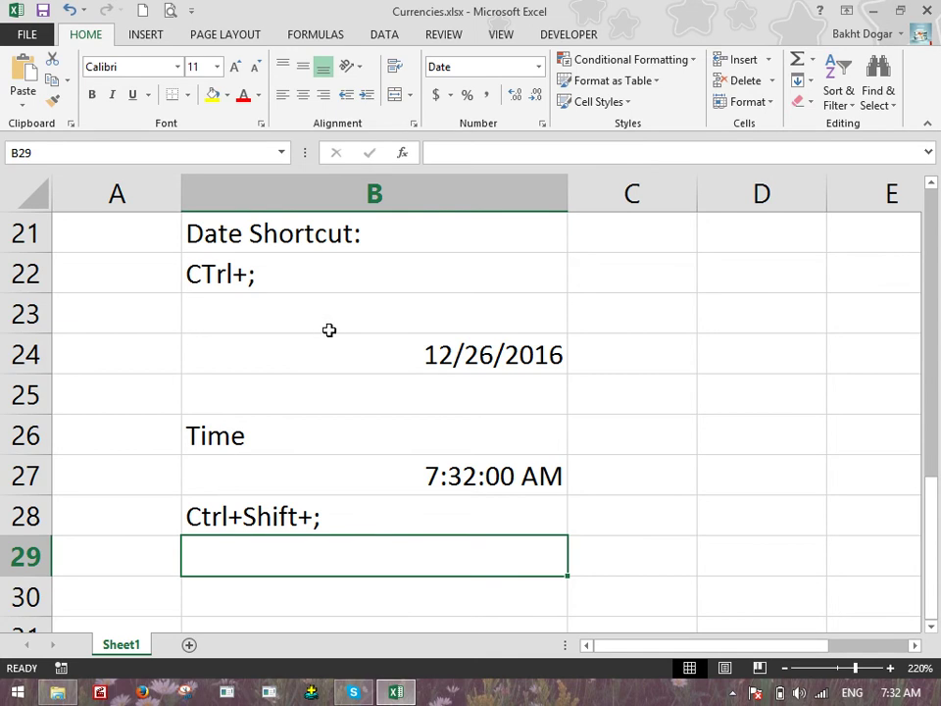
scroll(334, 333, "down", 1)
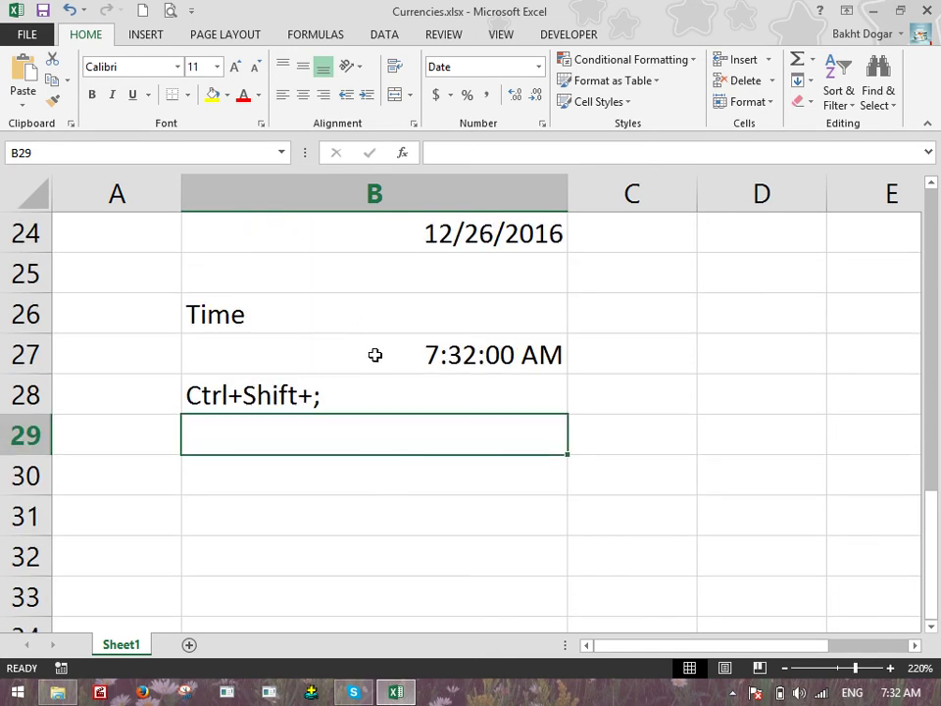
Enter 2000 in B30
left_click(538, 72)
scroll(605, 307, "down", 1)
left_click(363, 571)
left_click(358, 471)
type("2000")
key("Return")
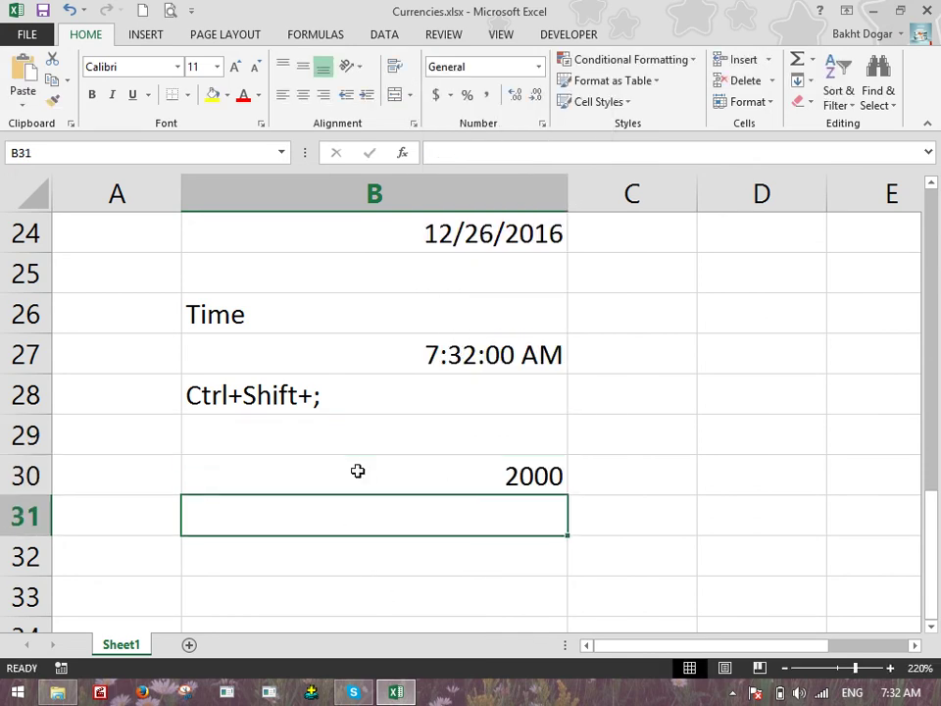
Try Percent Style and Percentage format on B30, undoing each to keep General
left_click(358, 471)
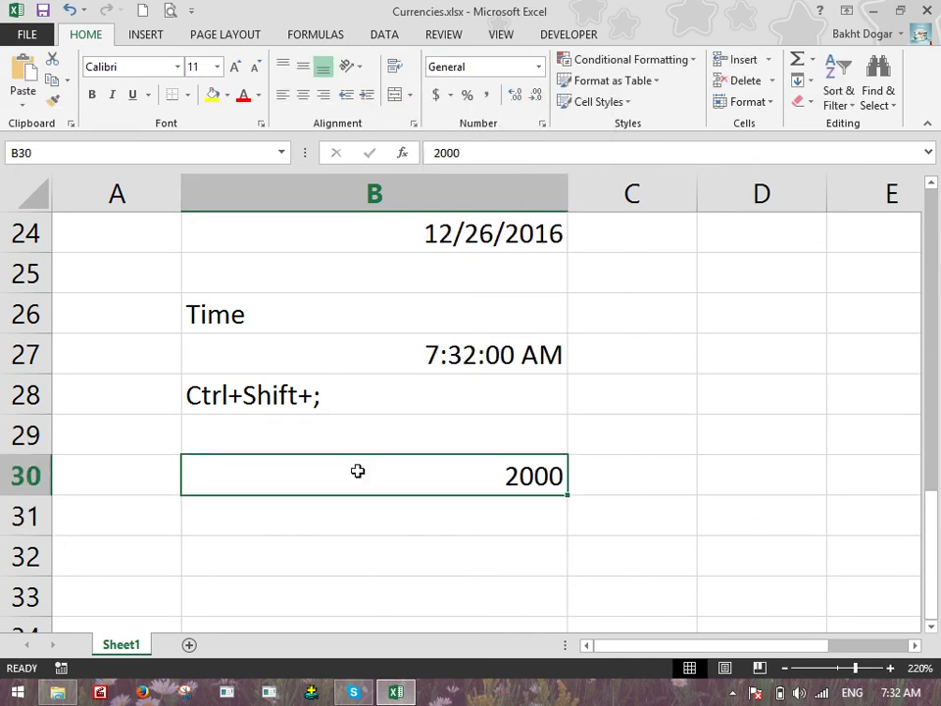
left_click(466, 96)
key("ctrl+z")
left_click(538, 66)
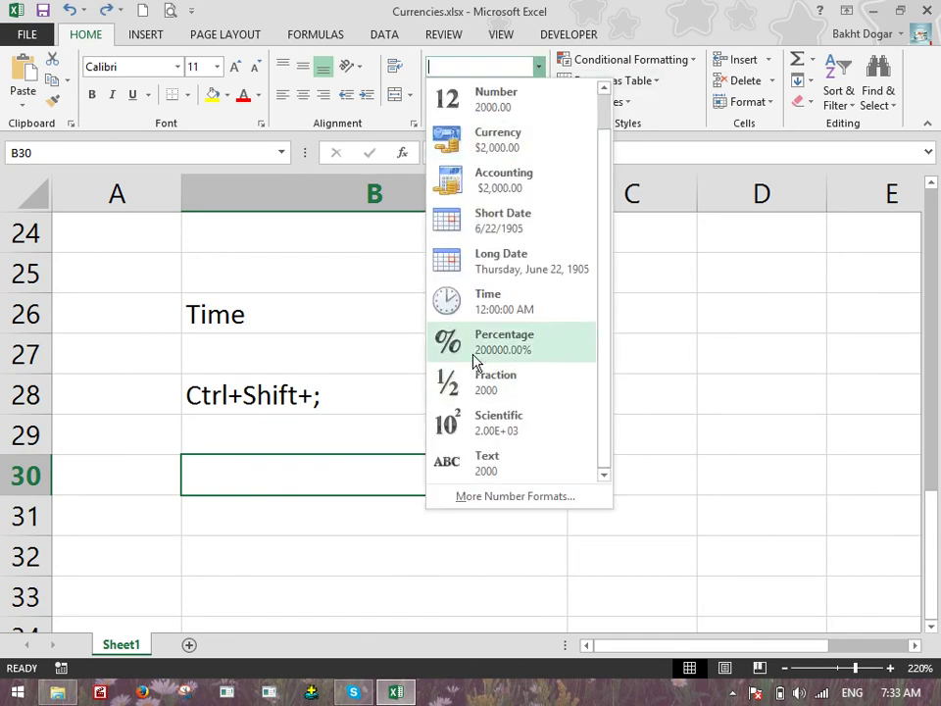
left_click(503, 342)
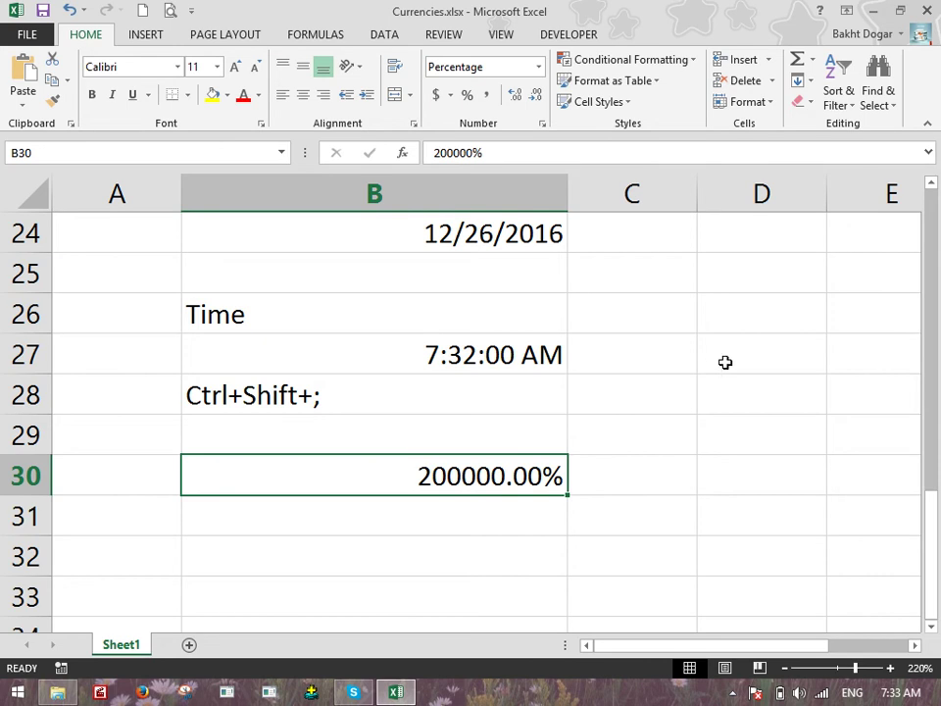
key("ctrl+z")
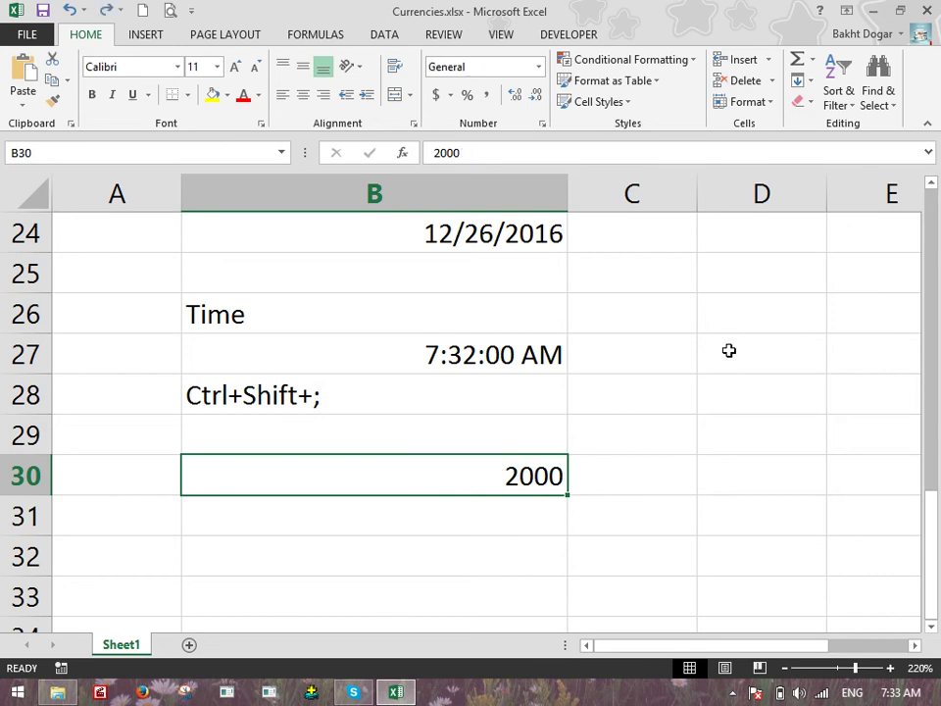
Browse the number format list without changes, then select empty cell B35
left_click(540, 72)
scroll(514, 195, "down", 1)
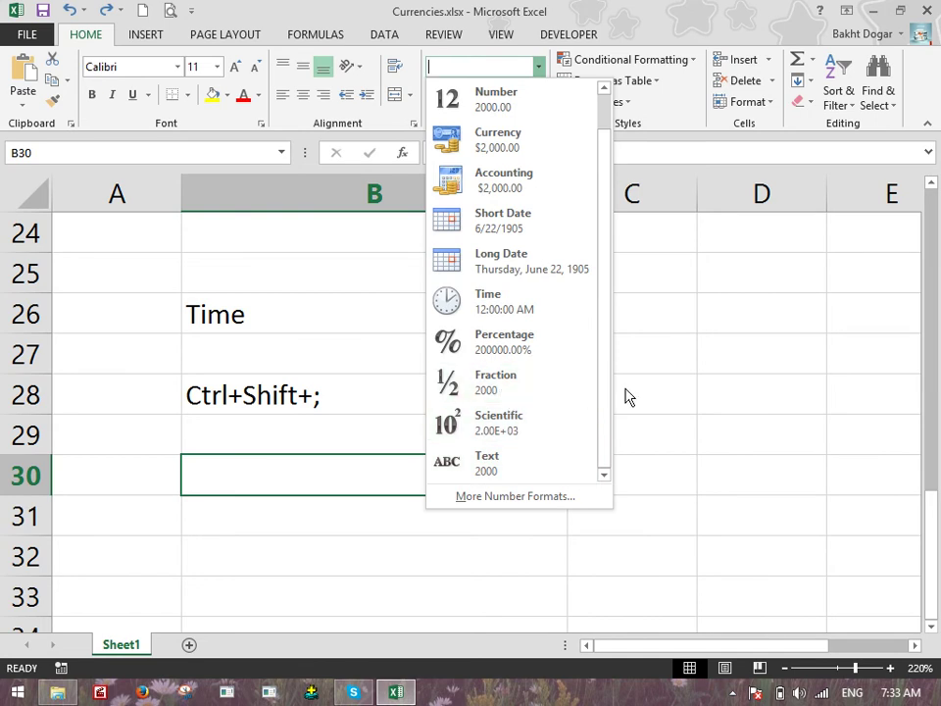
left_click(800, 331)
scroll(494, 378, "down", 3)
left_click(390, 296)
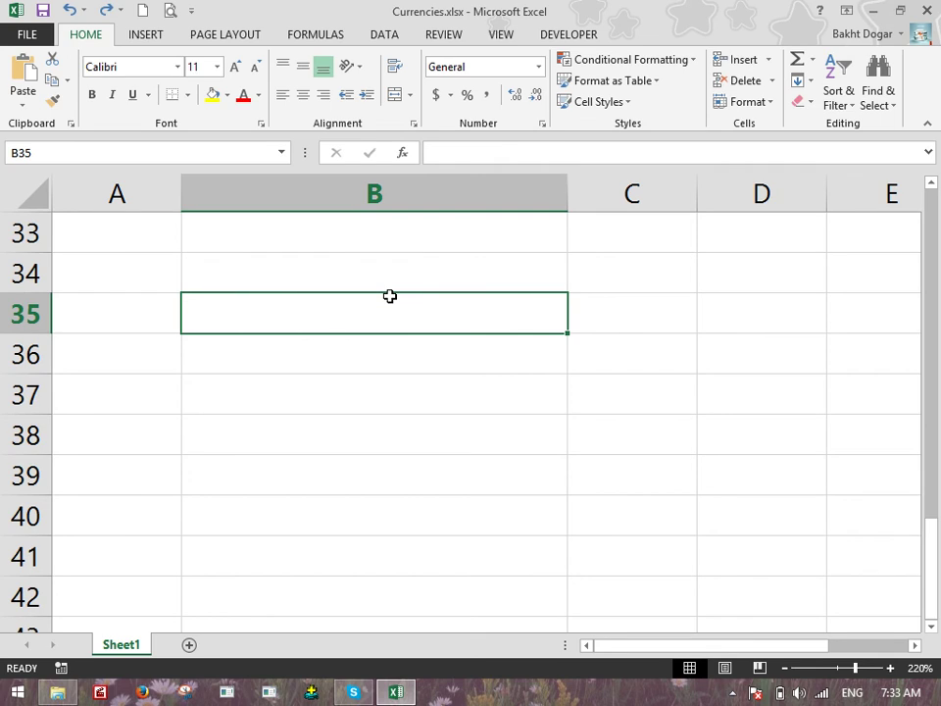
Enter 1/2 in B35, which Excel turns into the date 2-Jan
type("1/2")
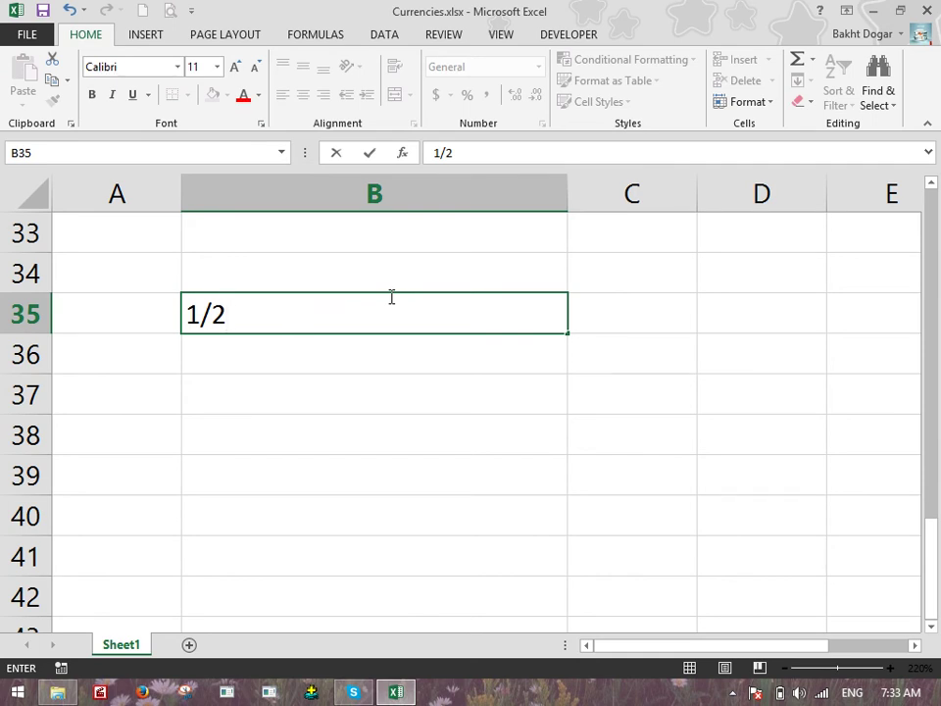
key("Return")
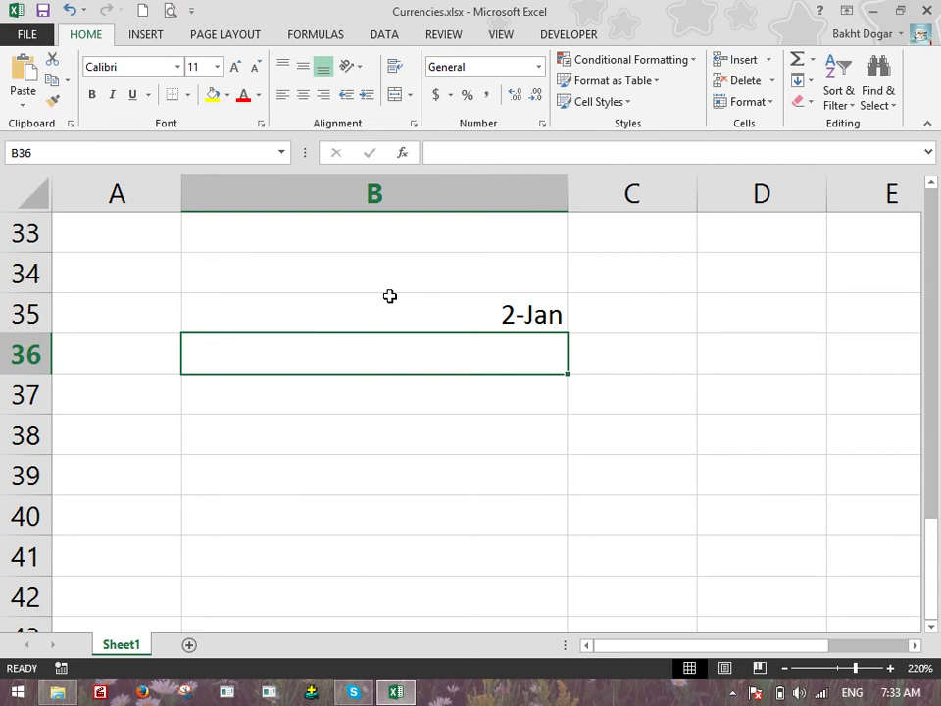
key("Return")
Enter 0.5 in B37 and format it as Fraction so it shows 1/2
type("0.5")
key("Return")
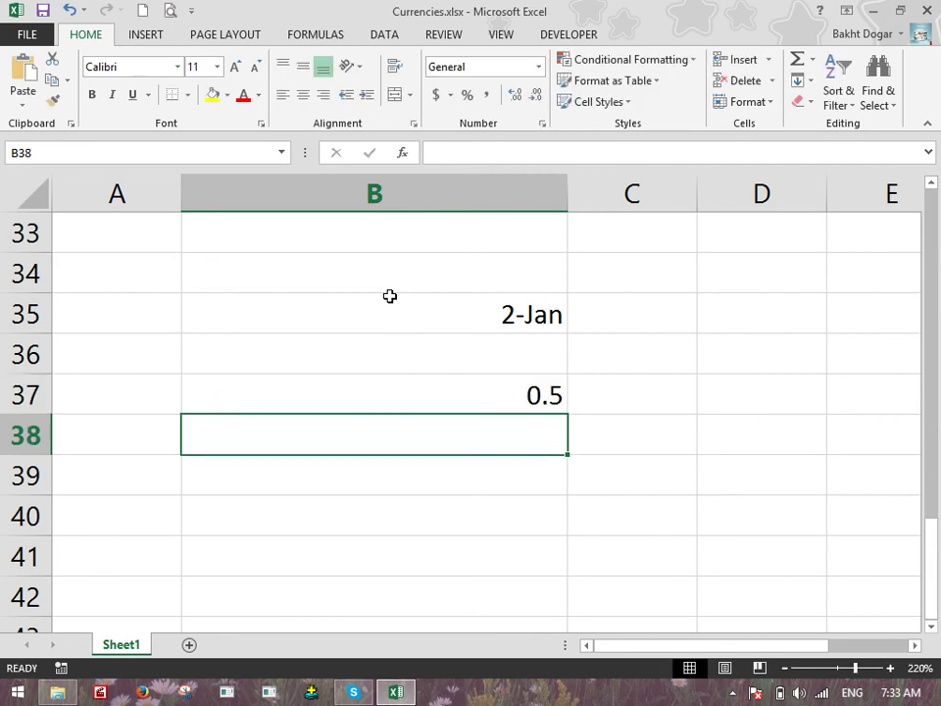
key("Up")
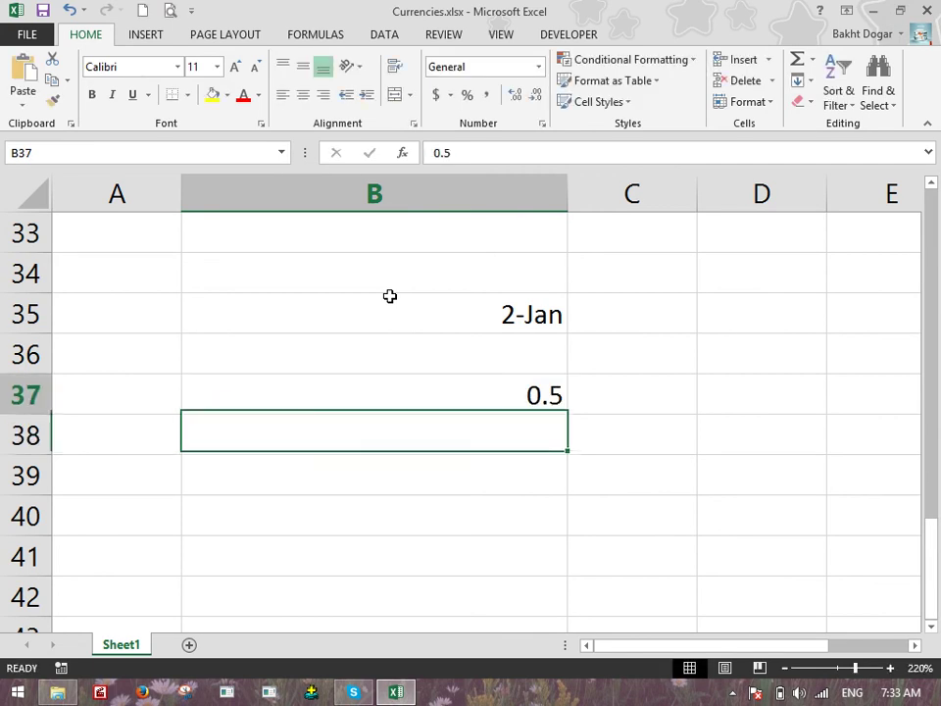
left_click(539, 67)
left_click(508, 378)
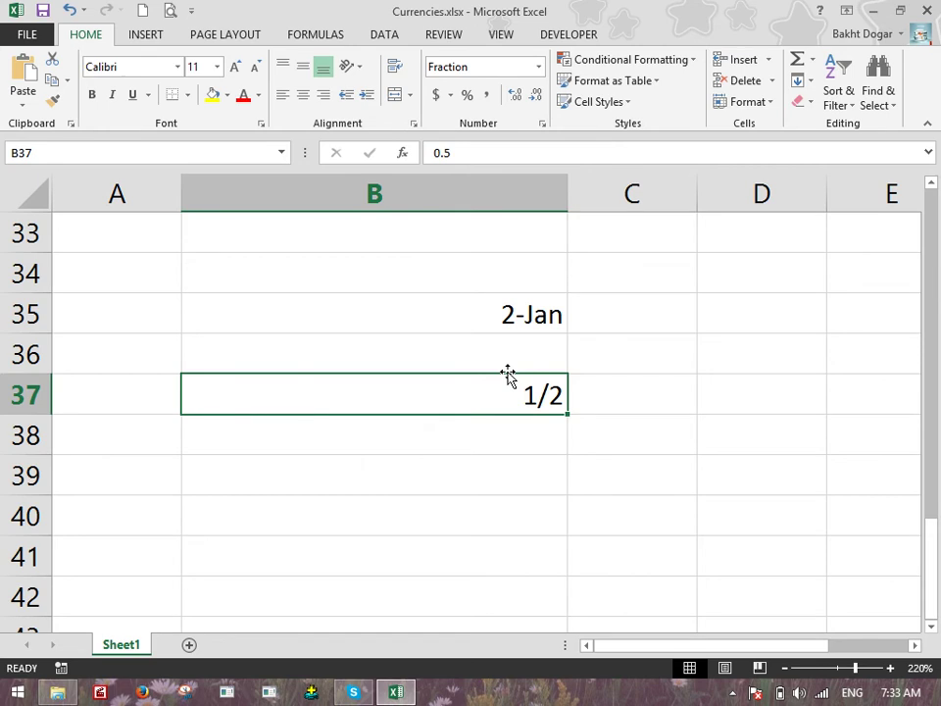
key("Down")
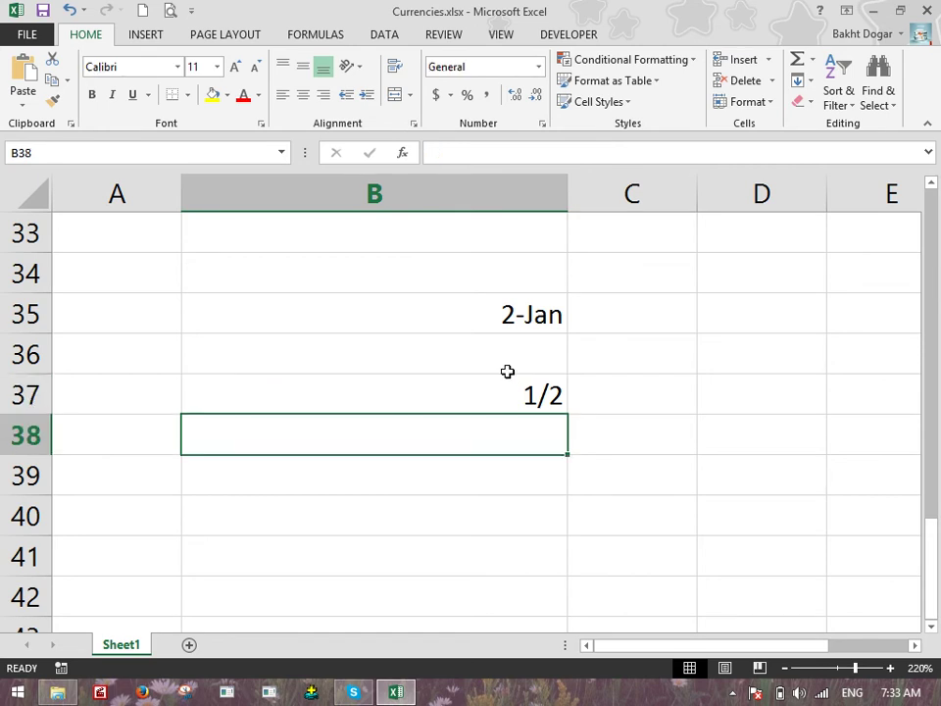
Enter =1/2 in B38 and format the result as Fraction to show 1/2
type("=1/2")
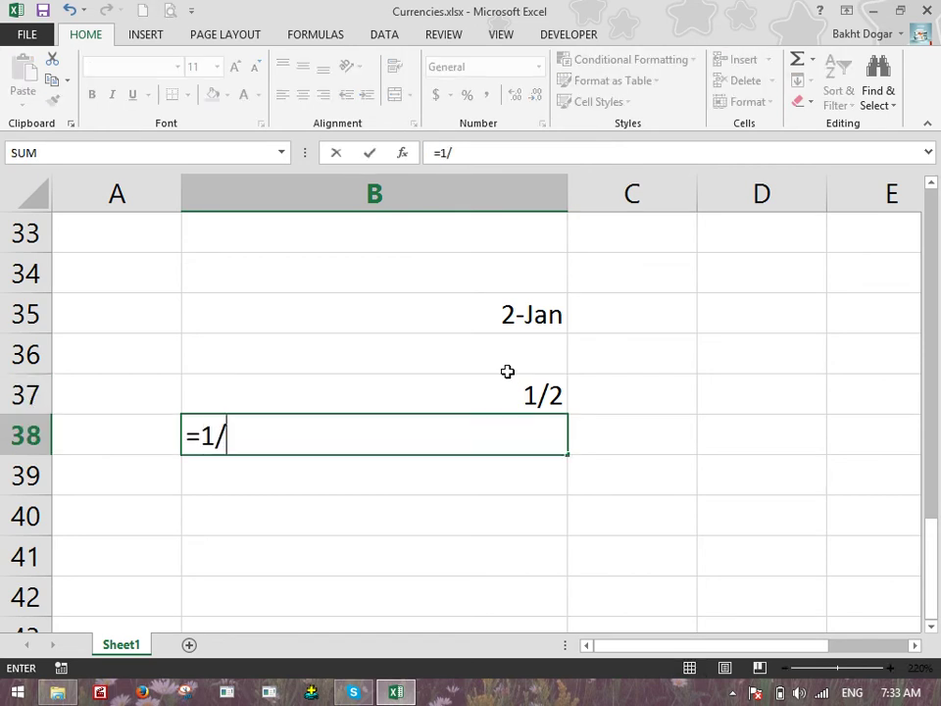
key("Return")
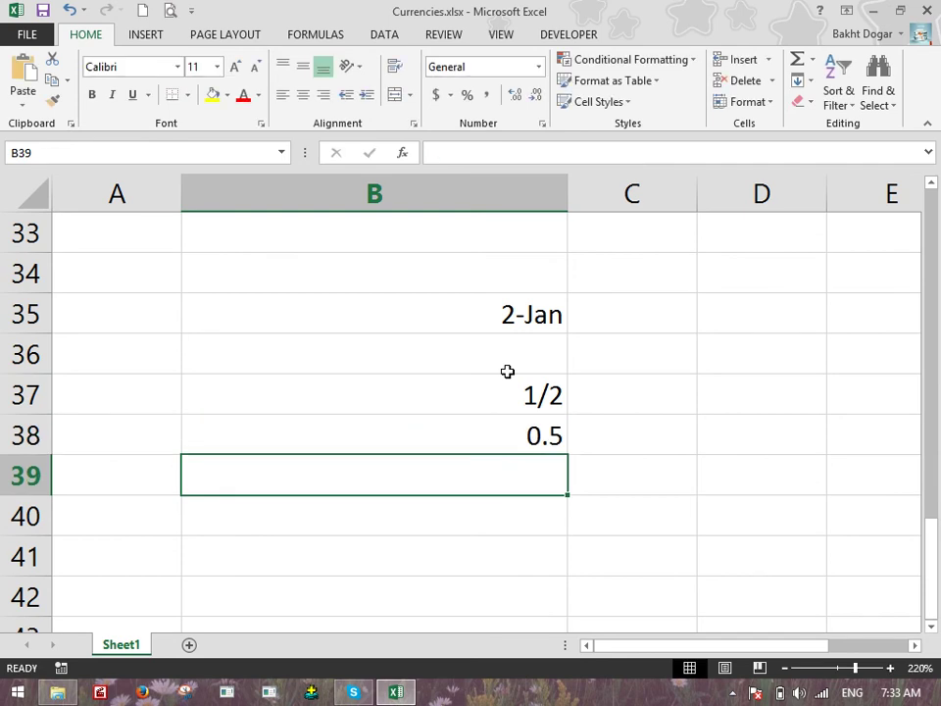
key("Up")
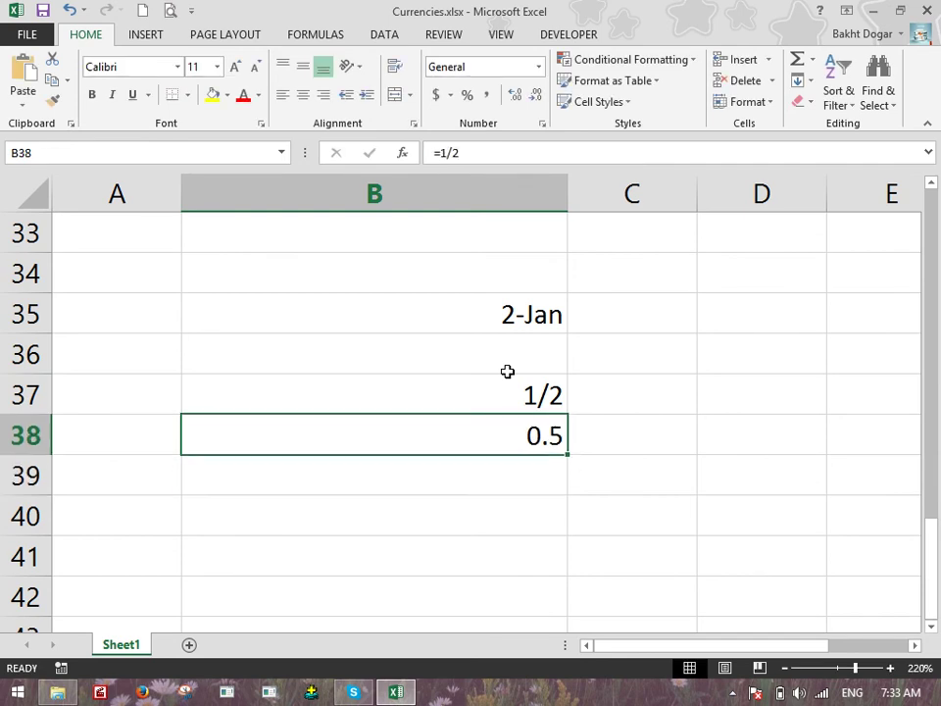
left_click(538, 67)
scroll(547, 186, "down", 1)
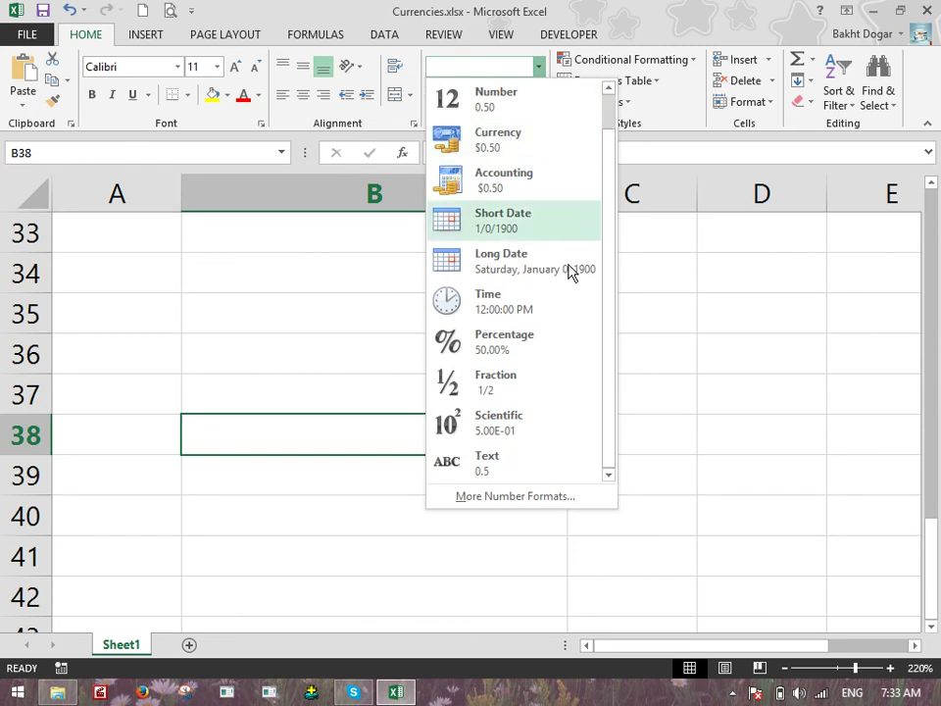
left_click(496, 385)
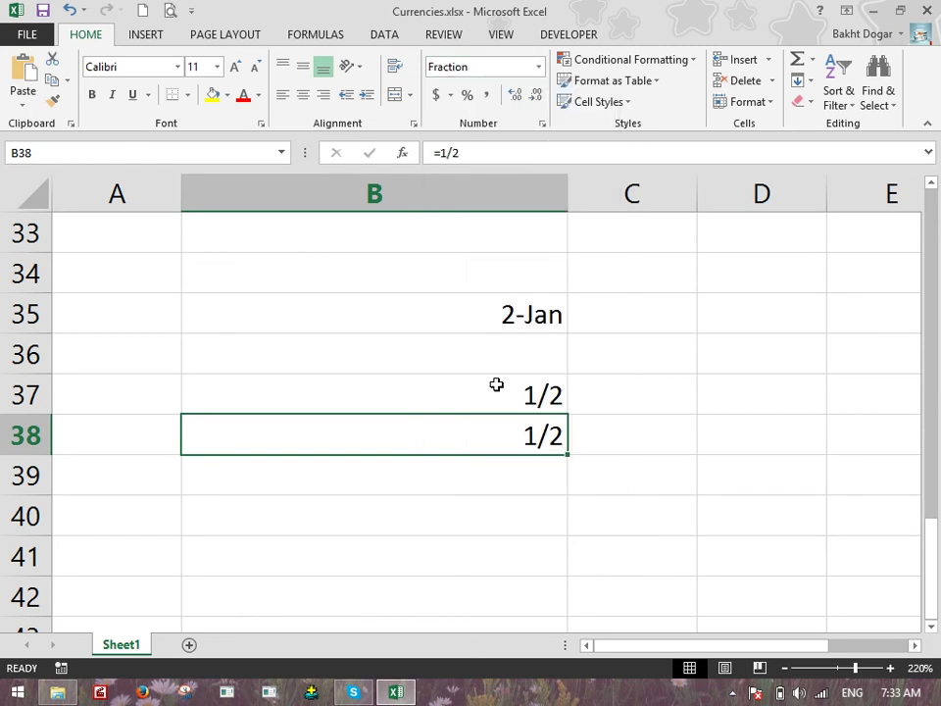
key("Down")
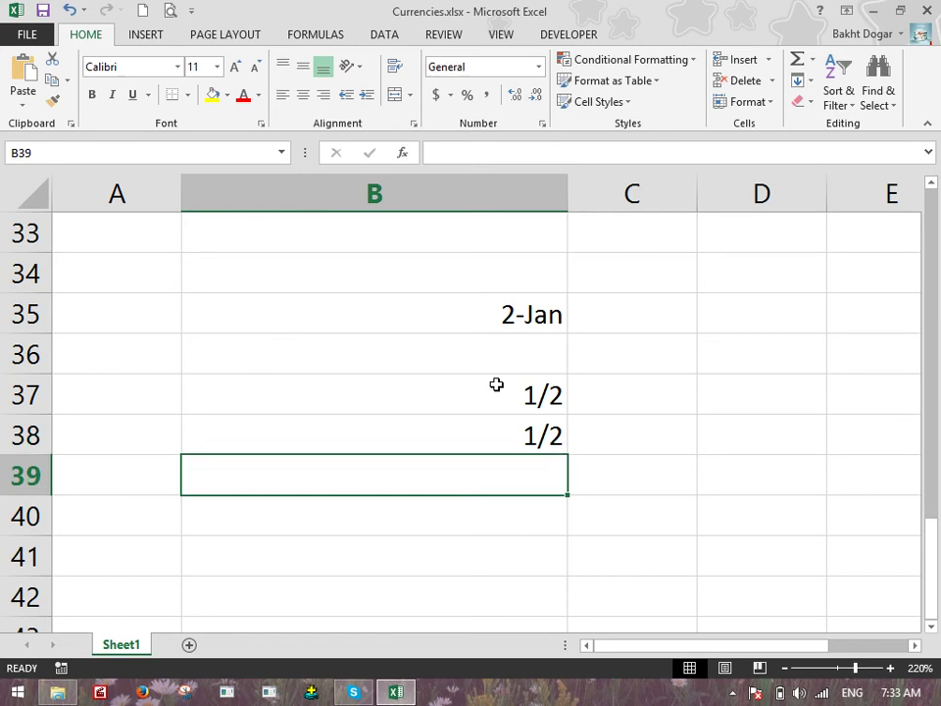
Browse the number format list without changes, then select column C
left_click(538, 67)
scroll(549, 196, "down", 1)
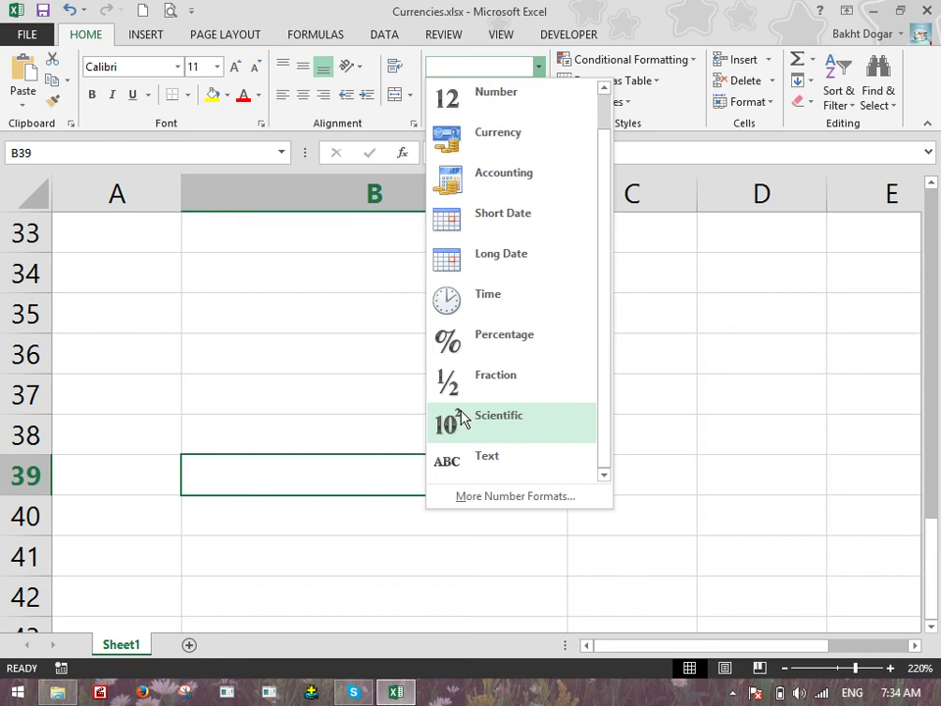
left_click(686, 395)
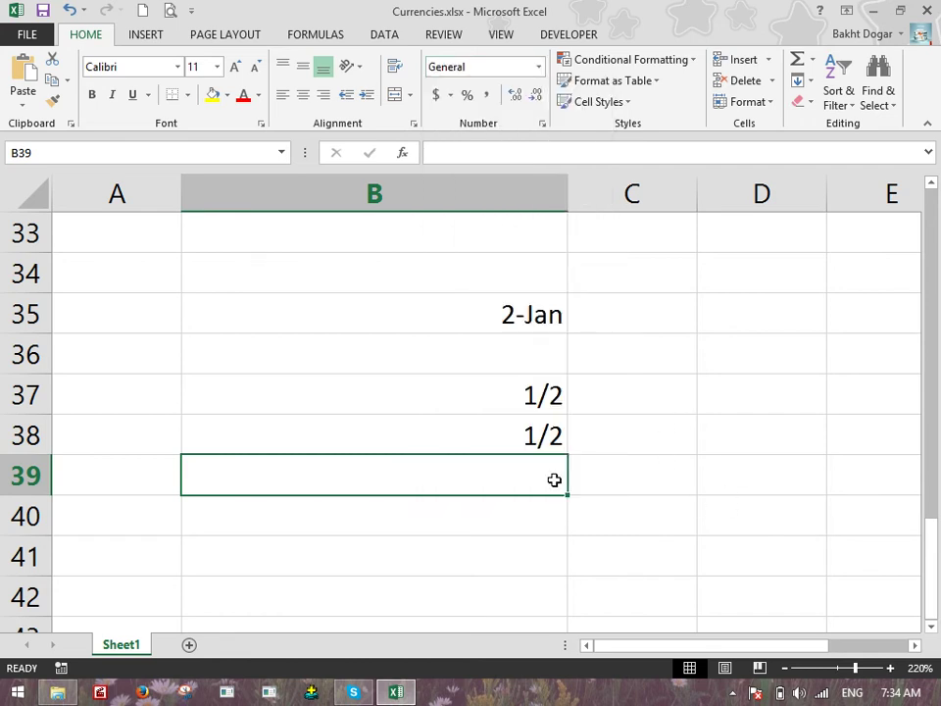
left_click(584, 196)
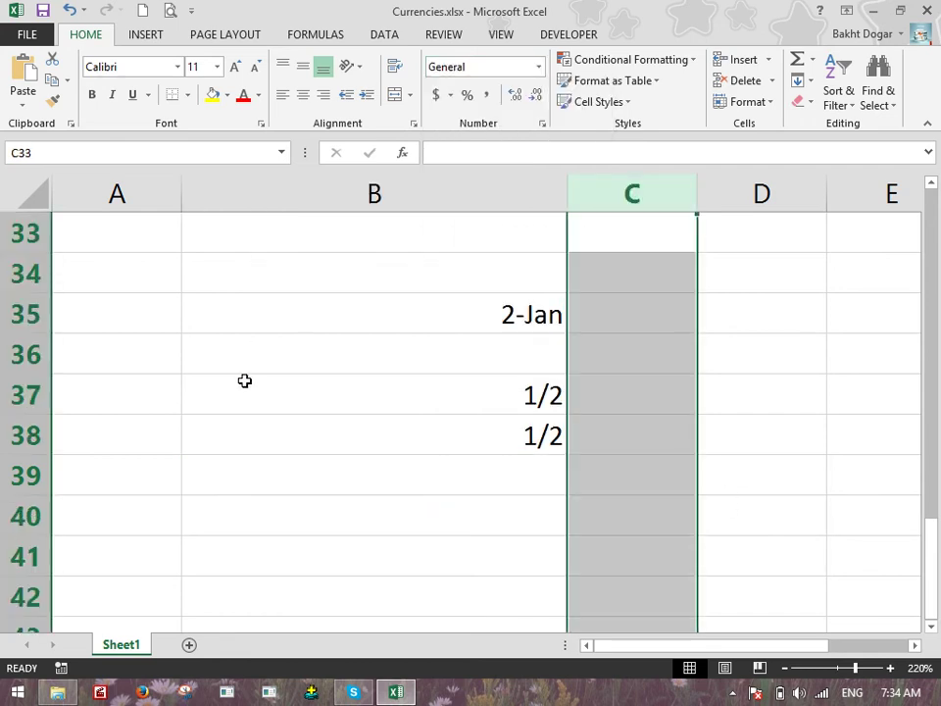
left_click(189, 644)
scroll(286, 348, "up", 10, "ctrl")
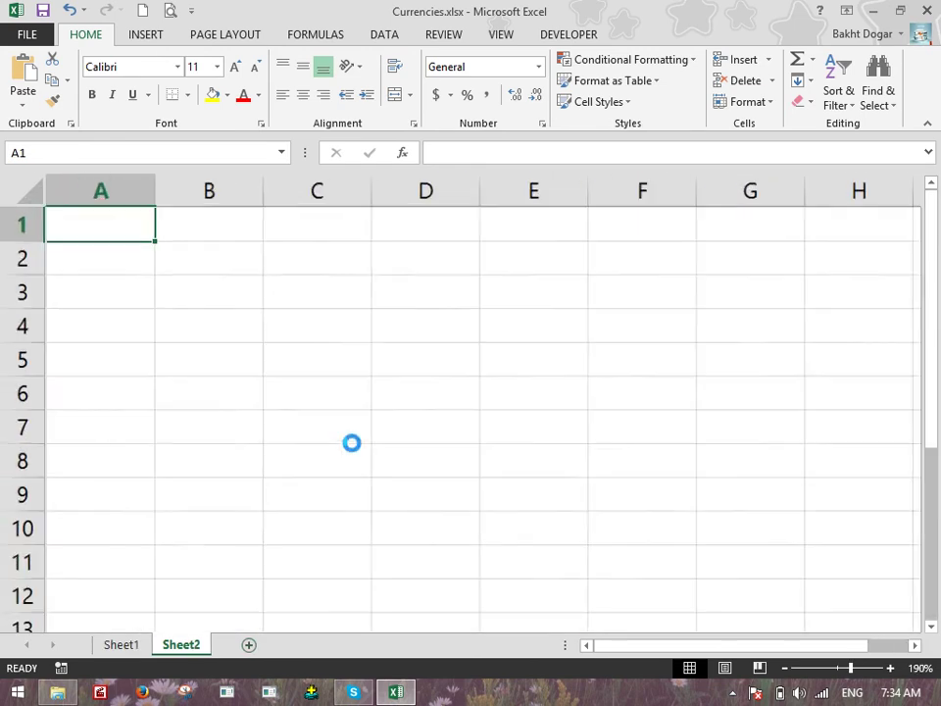
left_click(285, 347)
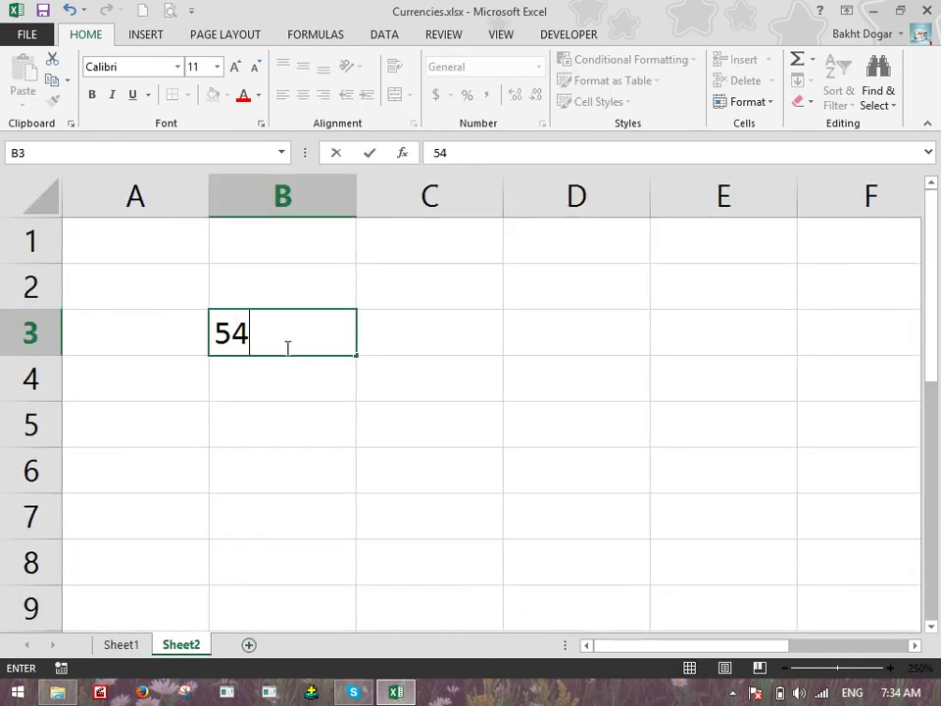
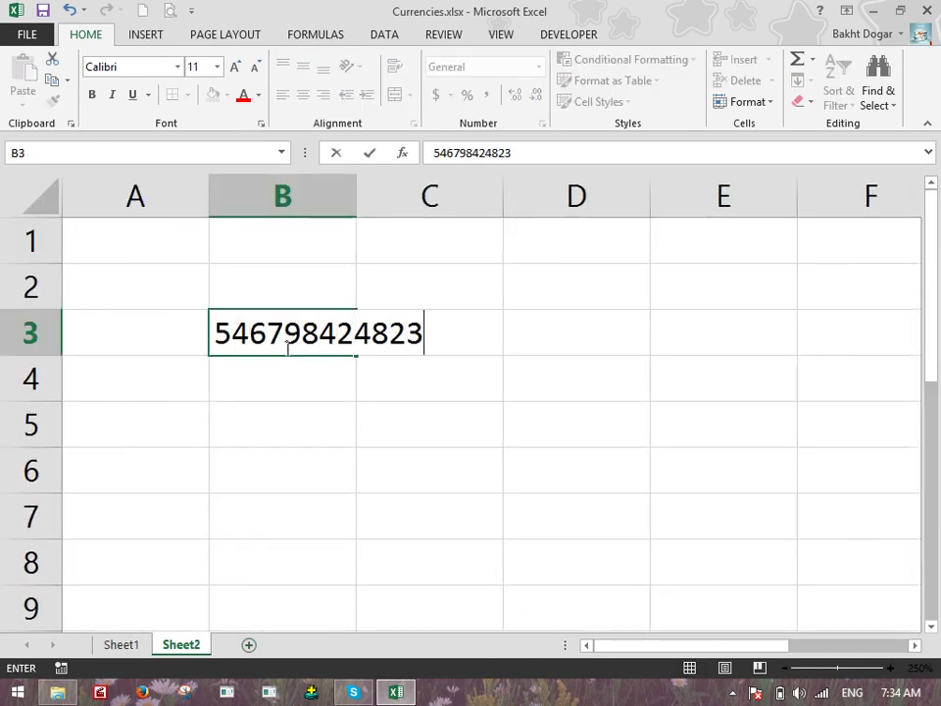
key("Return")
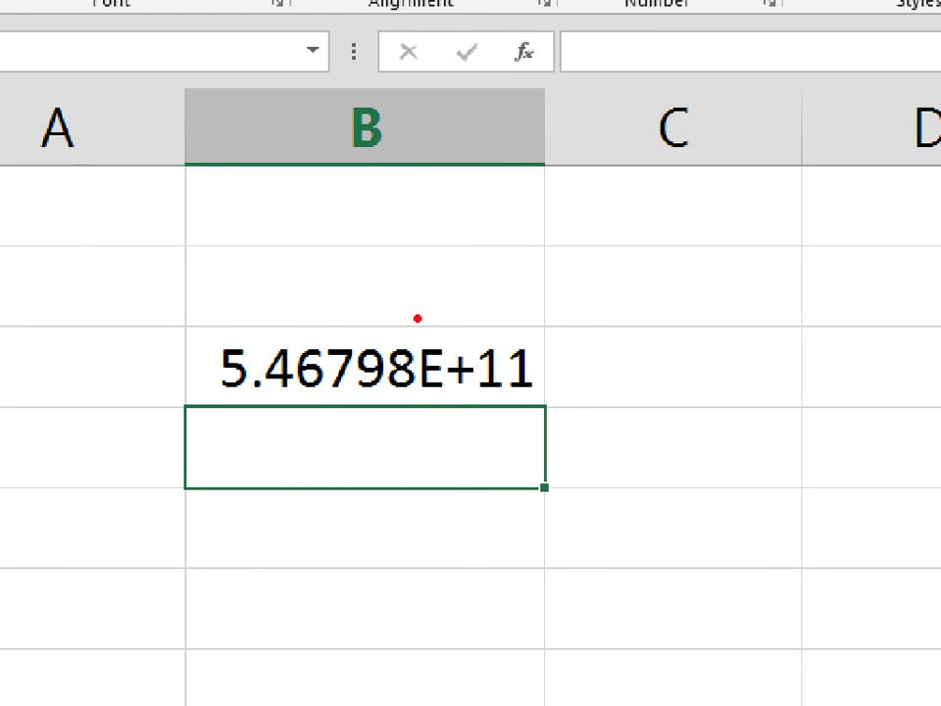
left_click_drag(270, 284, 8, 367)
mouse_move(152, 397)
left_mouse_down()
mouse_move(636, 435)
mouse_move(400, 309)
left_mouse_up()
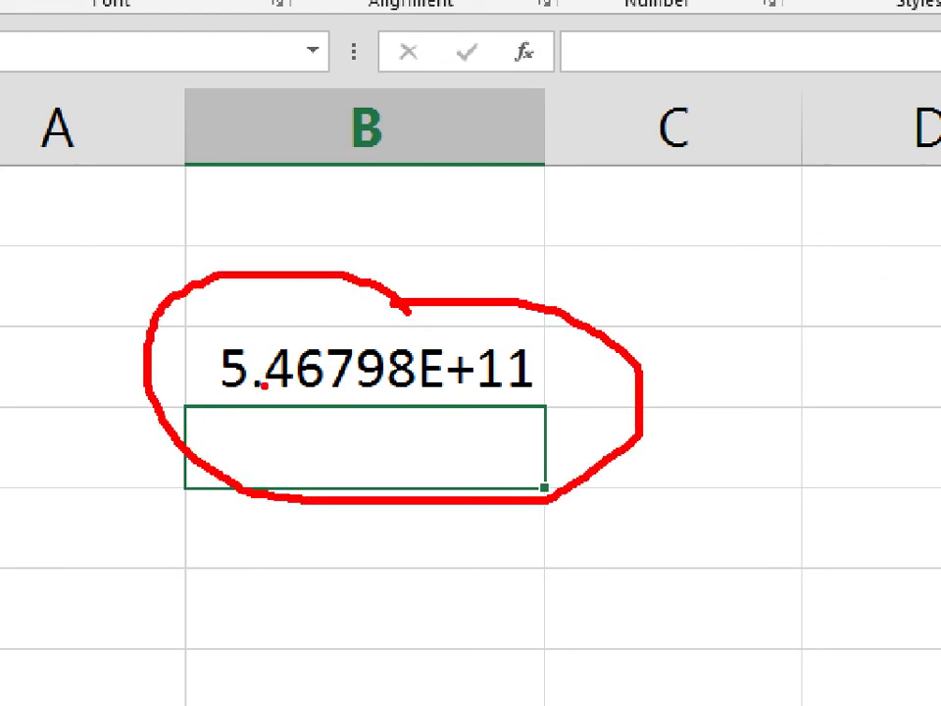
mouse_move(621, 203)
left_mouse_down()
mouse_move(697, 235)
mouse_move(665, 251)
left_mouse_up()
left_click_drag(679, 197, 708, 194)
left_click(717, 236)
left_click_drag(775, 196, 780, 266)
mouse_move(807, 201)
left_mouse_down()
mouse_move(814, 257)
mouse_move(826, 235)
left_mouse_up()
mouse_move(835, 154)
left_mouse_down()
mouse_move(894, 284)
mouse_move(876, 289)
left_mouse_up()
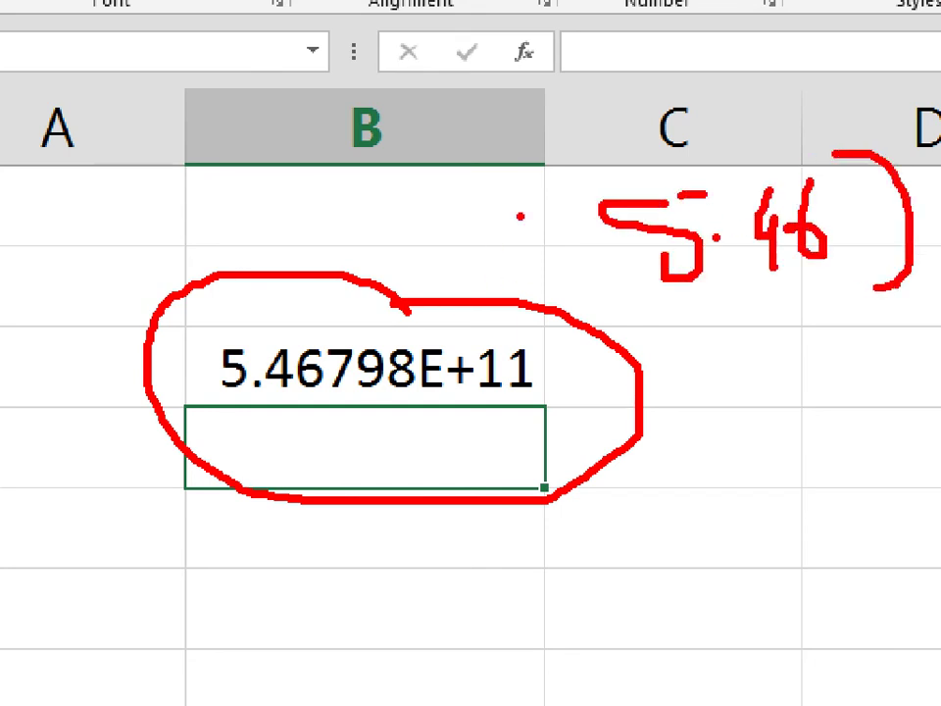
left_click_drag(535, 203, 559, 331)
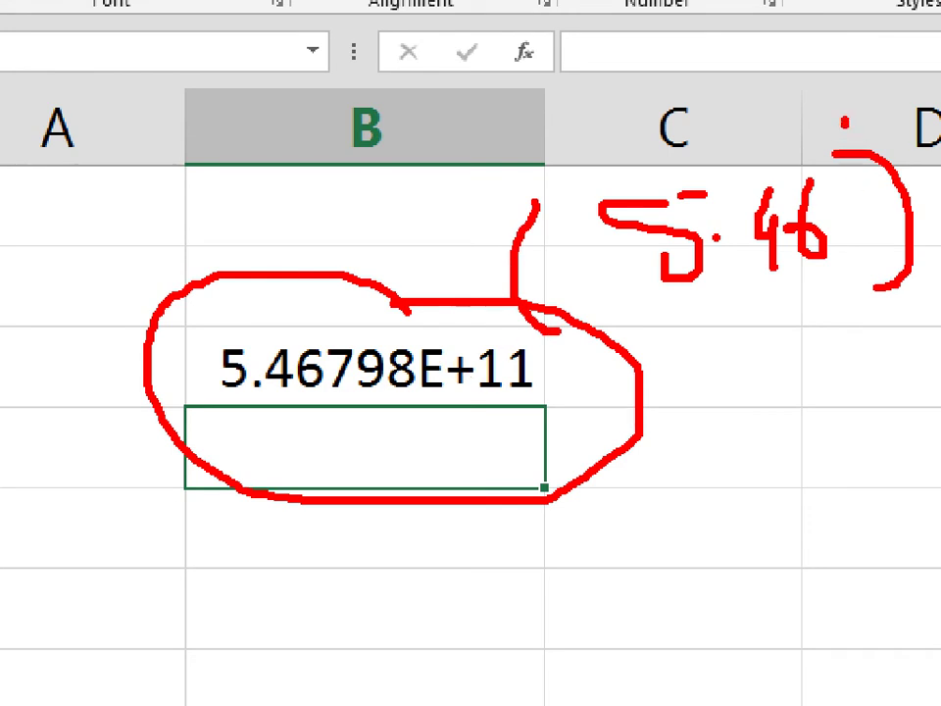
left_click_drag(809, 86, 845, 148)
left_click_drag(844, 93, 867, 123)
mouse_move(862, 47)
left_mouse_down()
mouse_move(865, 66)
mouse_move(886, 45)
mouse_move(888, 68)
left_mouse_up()
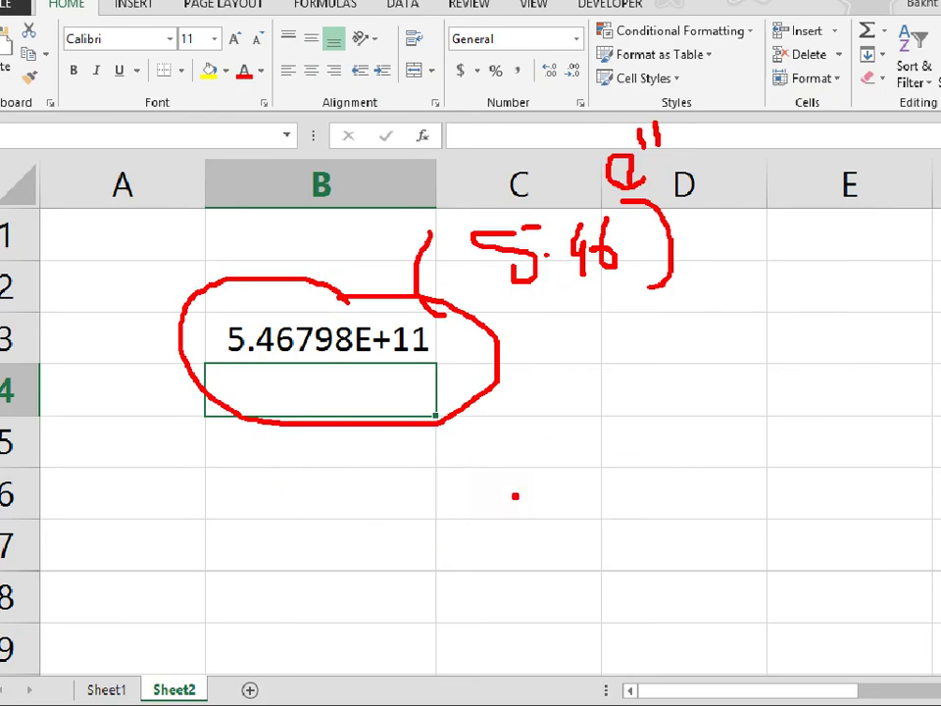
mouse_move(548, 451)
left_mouse_down()
mouse_move(492, 503)
mouse_move(524, 513)
mouse_move(573, 488)
mouse_move(565, 567)
left_mouse_up()
mouse_move(628, 472)
left_mouse_down()
mouse_move(628, 510)
mouse_move(662, 508)
mouse_move(677, 479)
left_mouse_up()
mouse_move(664, 416)
left_mouse_down()
mouse_move(696, 443)
mouse_move(659, 482)
left_mouse_up()
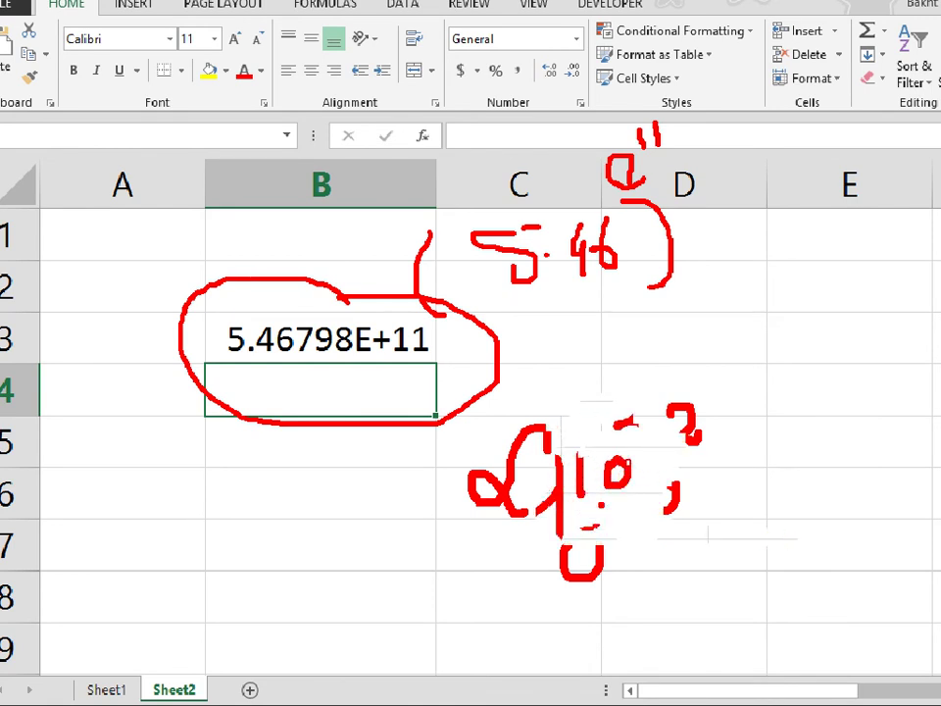
key("Escape")
key("ctrl+1")
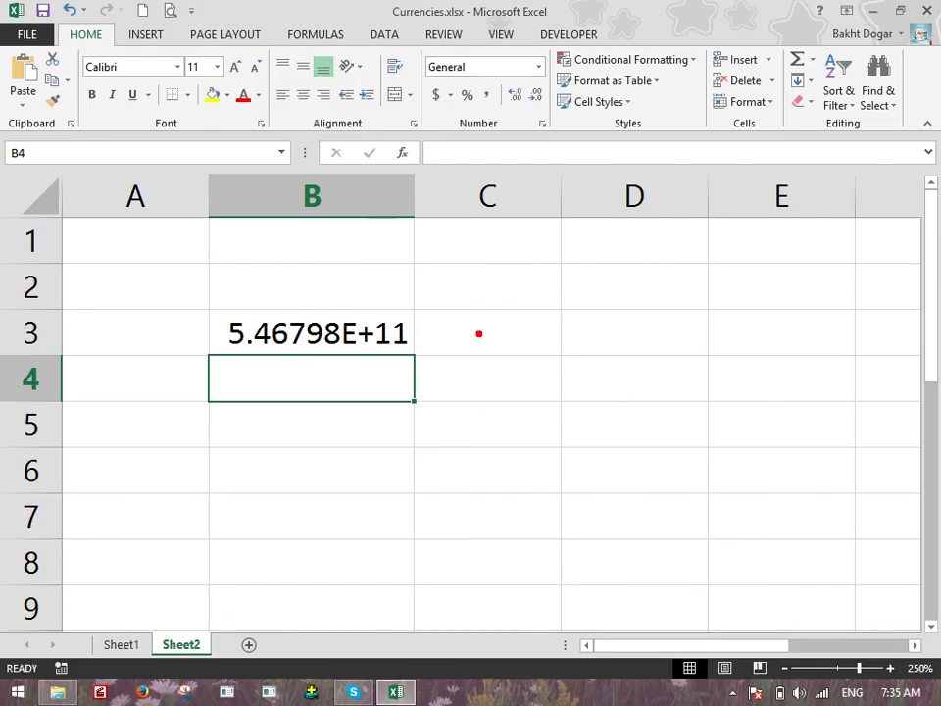
mouse_move(572, 343)
left_mouse_down()
mouse_move(530, 430)
mouse_move(569, 412)
mouse_move(598, 381)
mouse_move(627, 443)
left_mouse_up()
mouse_move(675, 365)
left_mouse_down()
mouse_move(672, 397)
mouse_move(694, 384)
left_mouse_up()
left_click_drag(716, 311, 727, 338)
mouse_move(452, 497)
left_mouse_down()
mouse_move(506, 560)
mouse_move(565, 502)
mouse_move(568, 551)
left_mouse_up()
left_click_drag(597, 493, 613, 552)
mouse_move(647, 511)
left_mouse_down()
mouse_move(643, 530)
mouse_move(659, 530)
left_mouse_up()
left_click_drag(695, 493, 730, 524)
mouse_move(746, 497)
left_mouse_down()
mouse_move(743, 526)
mouse_move(772, 522)
left_mouse_up()
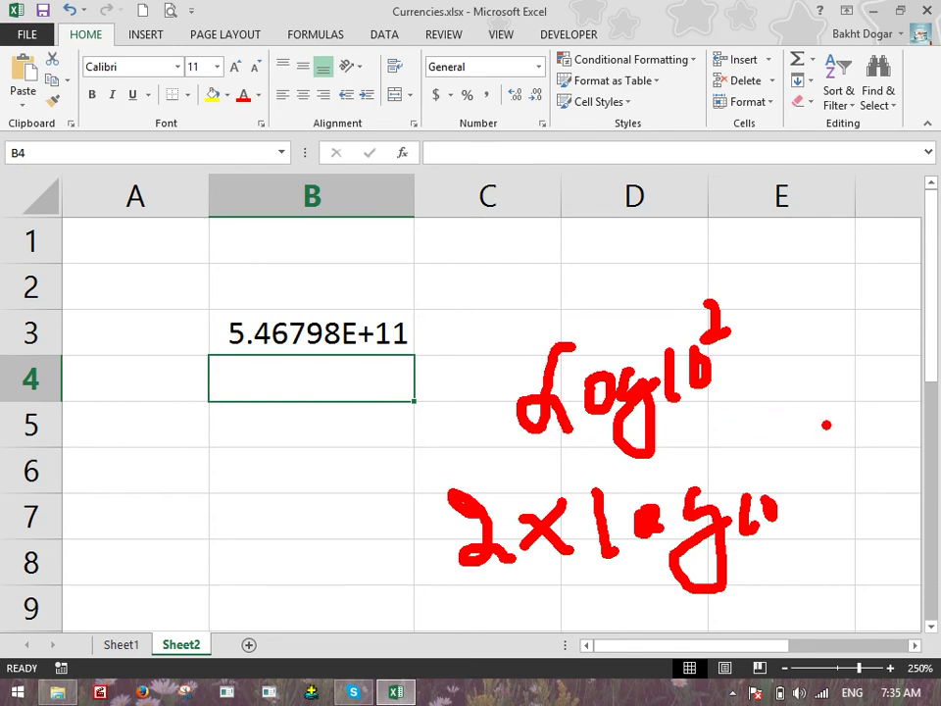
mouse_move(370, 522)
left_mouse_down()
mouse_move(407, 523)
mouse_move(417, 550)
left_mouse_up()
left_click_drag(118, 496, 149, 539)
mouse_move(224, 482)
left_mouse_down()
mouse_move(193, 527)
mouse_move(214, 528)
mouse_move(247, 508)
left_mouse_up()
mouse_move(257, 482)
left_mouse_down()
mouse_move(279, 473)
mouse_move(295, 484)
left_mouse_up()
mouse_move(306, 429)
left_mouse_down()
mouse_move(312, 486)
mouse_move(329, 478)
left_mouse_up()
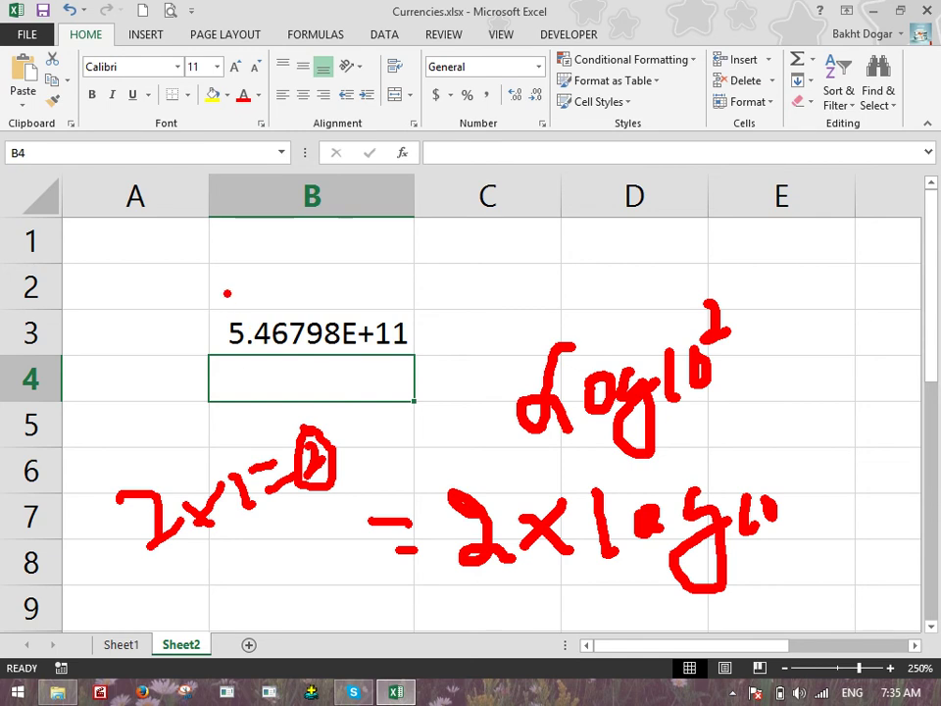
left_click_drag(228, 293, 214, 336)
mouse_move(483, 270)
left_mouse_down()
mouse_move(493, 304)
mouse_move(525, 316)
left_mouse_up()
mouse_move(504, 276)
left_mouse_down()
mouse_move(548, 273)
mouse_move(586, 287)
mouse_move(581, 310)
left_mouse_up()
left_click_drag(469, 257, 467, 322)
left_click_drag(612, 224, 606, 306)
left_click_drag(461, 240, 607, 336)
mouse_move(624, 159)
left_mouse_down()
mouse_move(632, 145)
mouse_move(655, 163)
mouse_move(692, 167)
left_mouse_up()
left_click_drag(767, 218, 841, 207)
left_click_drag(816, 248, 869, 248)
left_click_drag(747, 215, 624, 231)
left_click_drag(616, 201, 659, 239)
left_click_drag(331, 300, 452, 215)
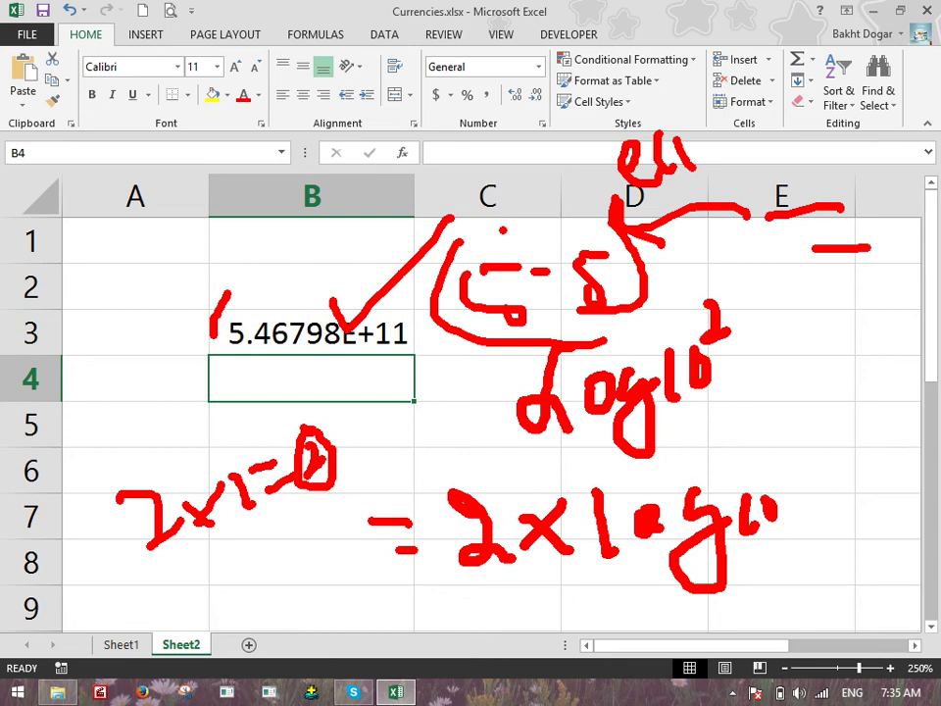
key("Escape")
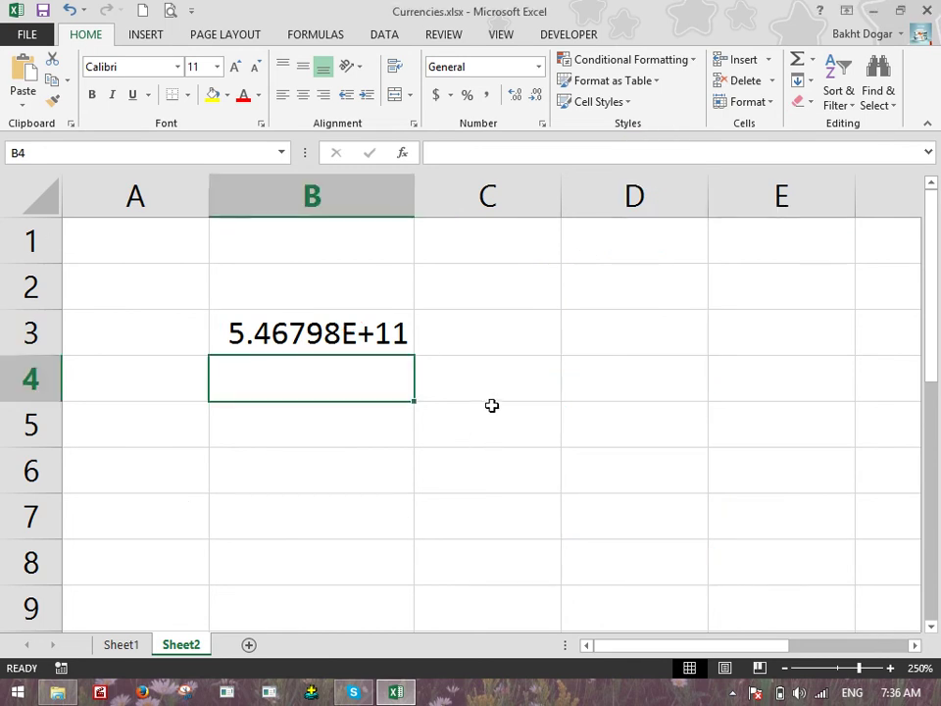
key("ctrl+1")
left_click(381, 410)
left_click_drag(296, 383, 287, 451)
left_click_drag(362, 384, 358, 444)
mouse_move(512, 400)
left_mouse_down()
mouse_move(520, 431)
mouse_move(512, 400)
left_mouse_up()
mouse_move(614, 374)
left_mouse_down()
mouse_move(595, 384)
mouse_move(616, 371)
left_mouse_up()
left_click_drag(698, 365, 721, 380)
left_click_drag(221, 566, 233, 655)
left_click_drag(307, 605, 333, 578)
left_click_drag(536, 563, 473, 626)
left_click_drag(461, 572, 557, 624)
left_click_drag(620, 557, 634, 614)
left_click_drag(651, 569, 706, 598)
mouse_move(726, 431)
left_mouse_down()
mouse_move(750, 491)
mouse_move(745, 510)
left_mouse_up()
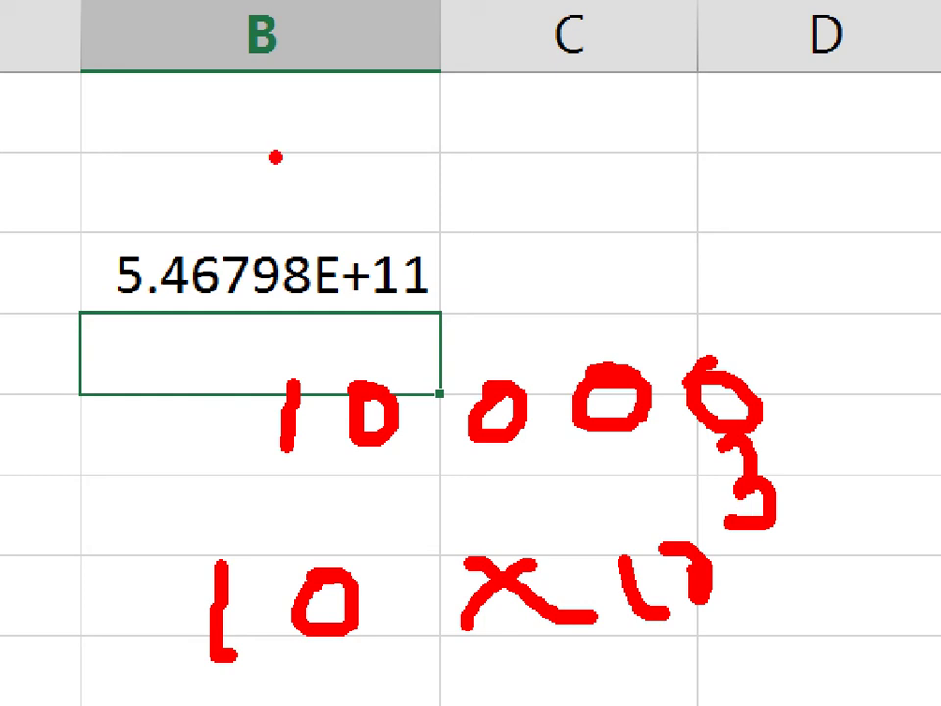
mouse_move(281, 471)
left_mouse_down()
mouse_move(432, 453)
mouse_move(748, 458)
left_mouse_up()
left_click_drag(694, 527, 638, 566)
left_click_drag(637, 612, 699, 603)
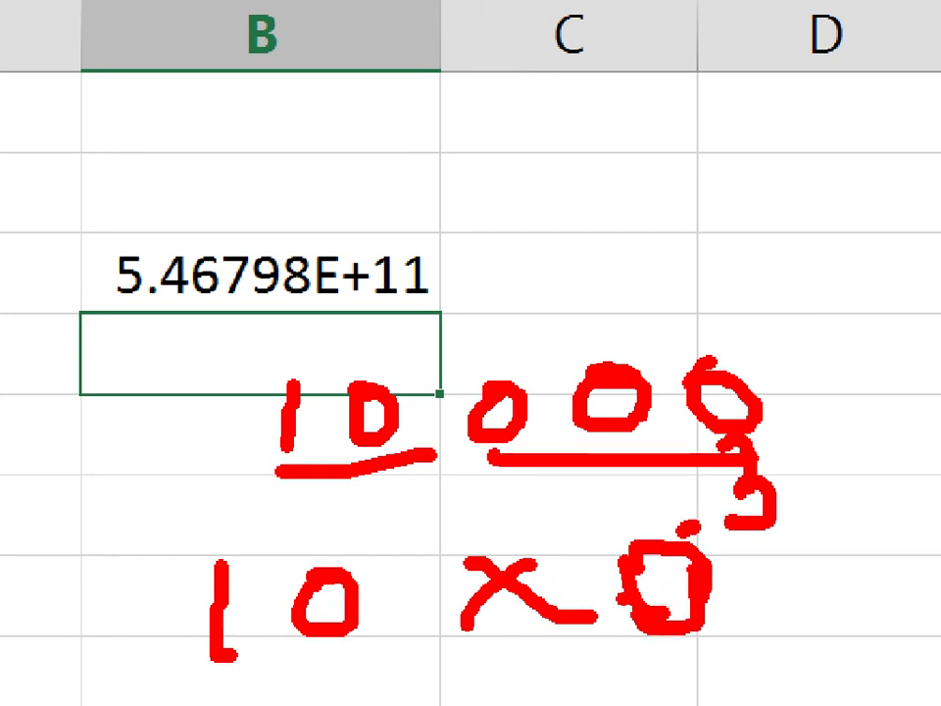
left_click_drag(603, 554, 602, 617)
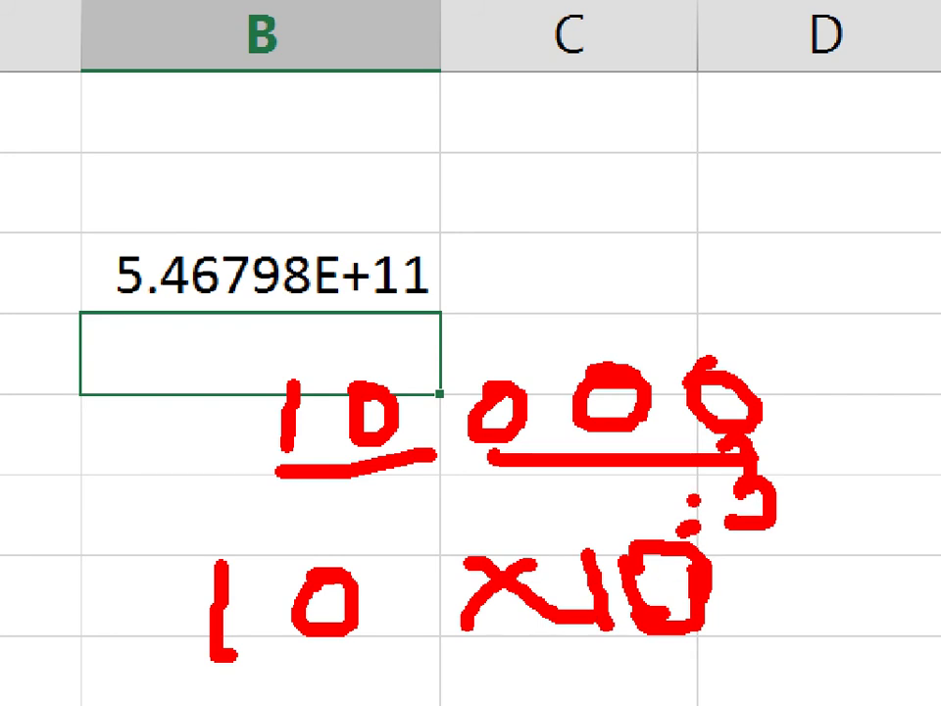
left_click_drag(251, 106, 248, 150)
left_click_drag(306, 106, 300, 110)
mouse_move(418, 110)
left_mouse_down()
mouse_move(405, 132)
mouse_move(417, 147)
left_mouse_up()
left_click_drag(461, 98, 465, 148)
left_click_drag(530, 105, 525, 108)
mouse_move(590, 116)
left_mouse_down()
mouse_move(676, 137)
mouse_move(633, 128)
left_mouse_up()
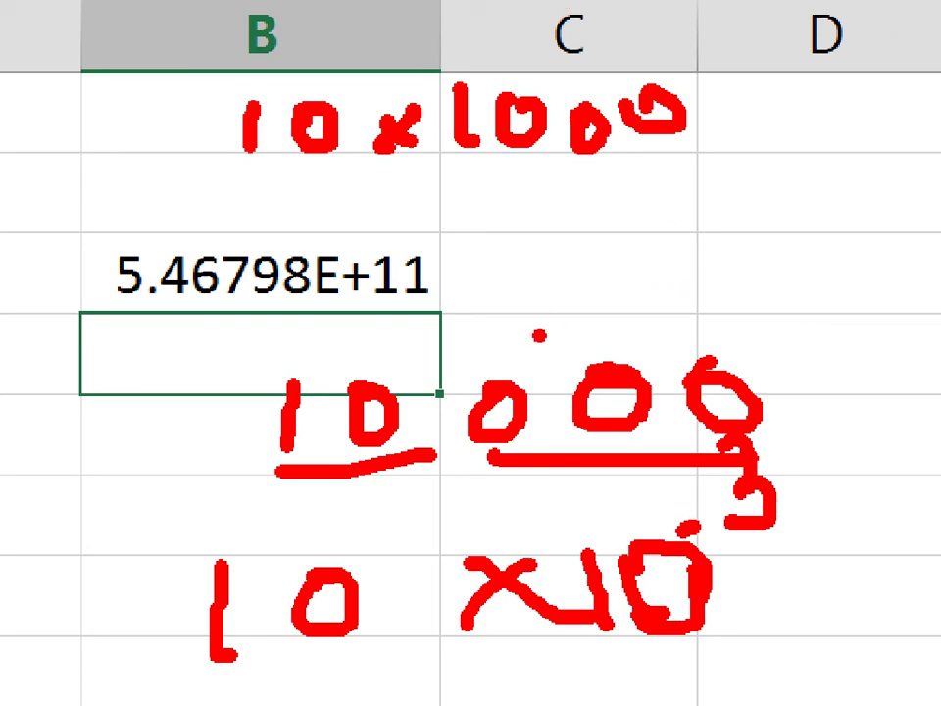
key("Escape")
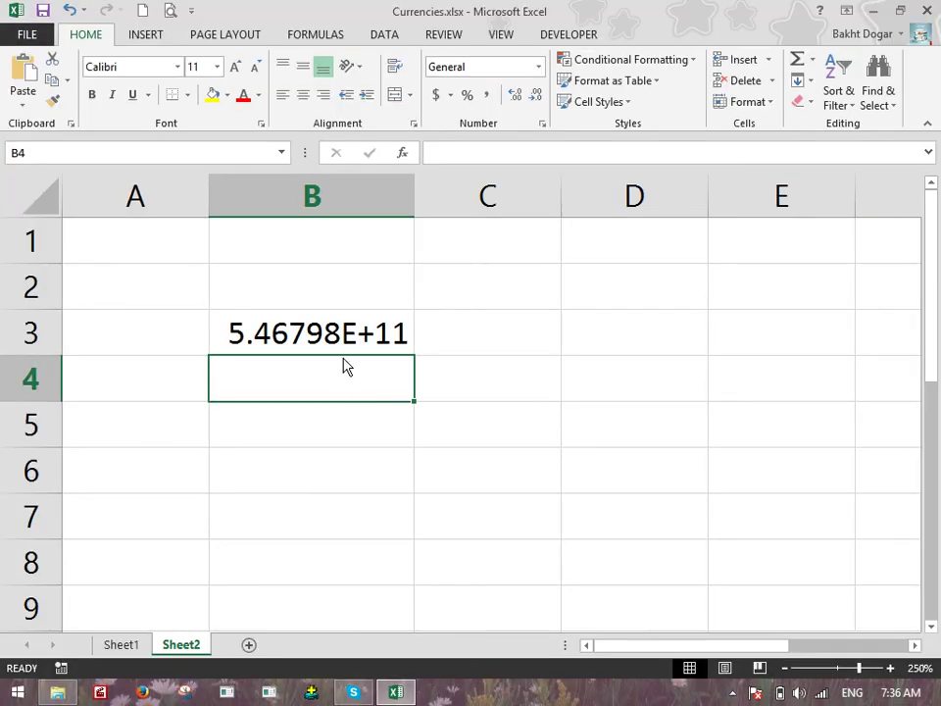
Format B3's long number as Scientific, then change it to the Number format
left_click(324, 275)
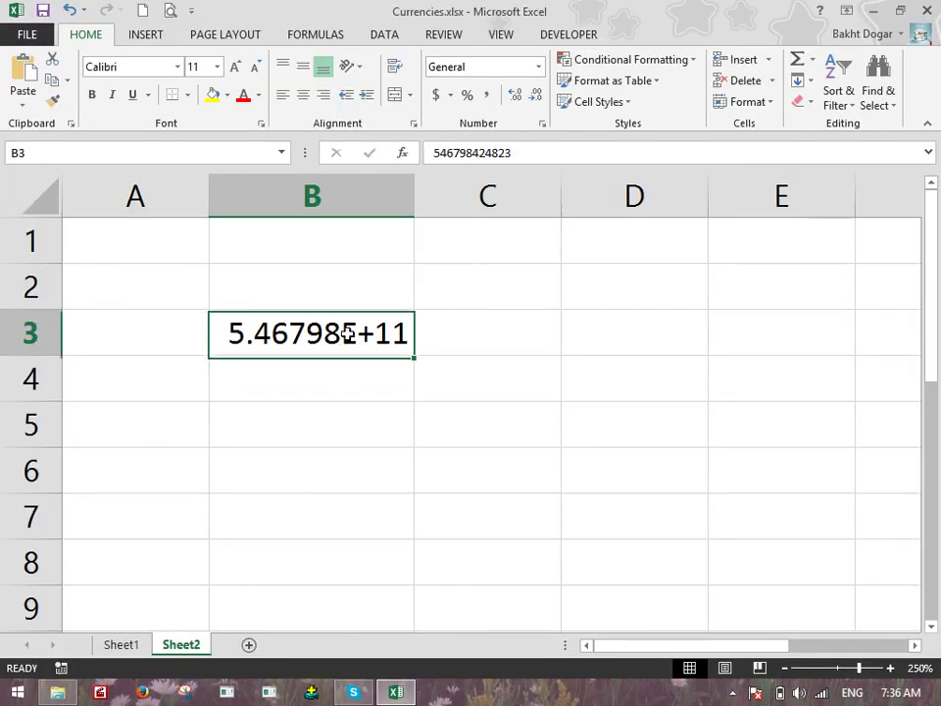
left_click(539, 67)
left_click(503, 415)
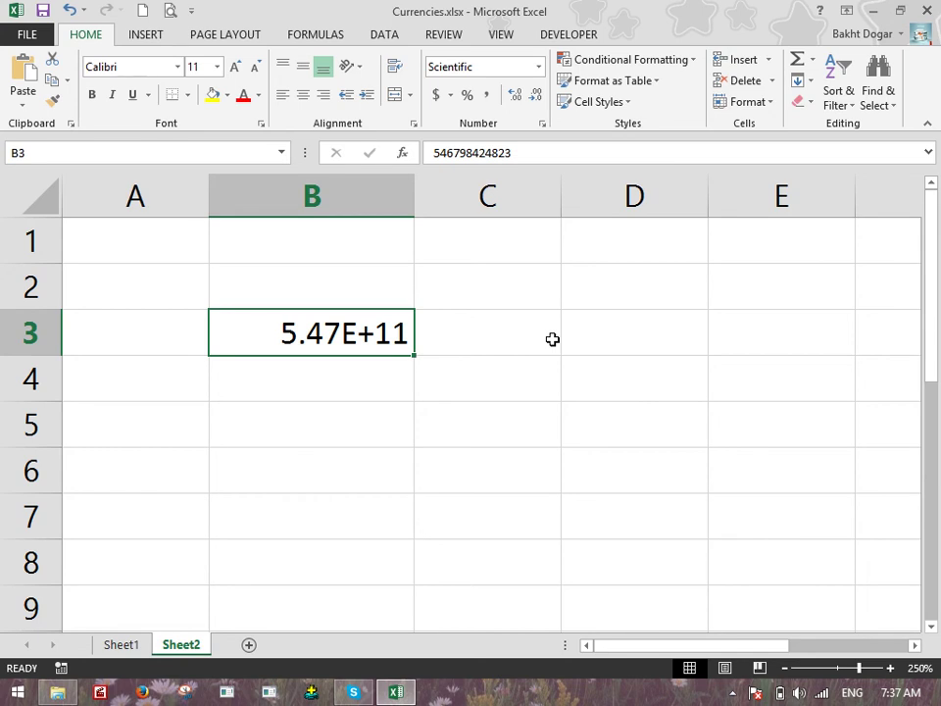
left_click(539, 66)
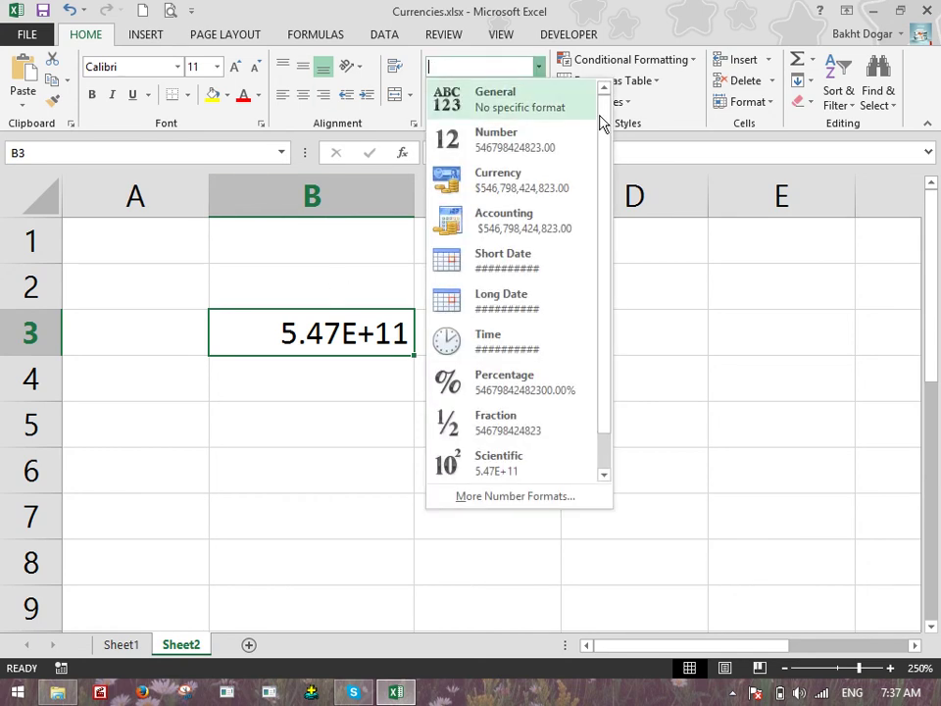
left_click(525, 154)
left_click(557, 209)
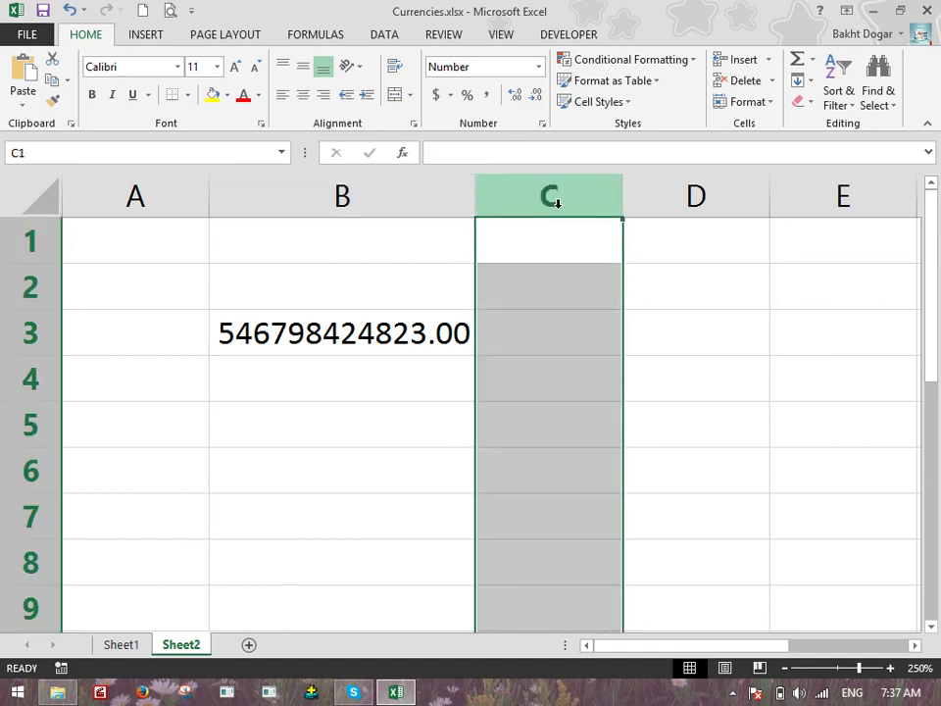
left_click(373, 292)
left_click(392, 329)
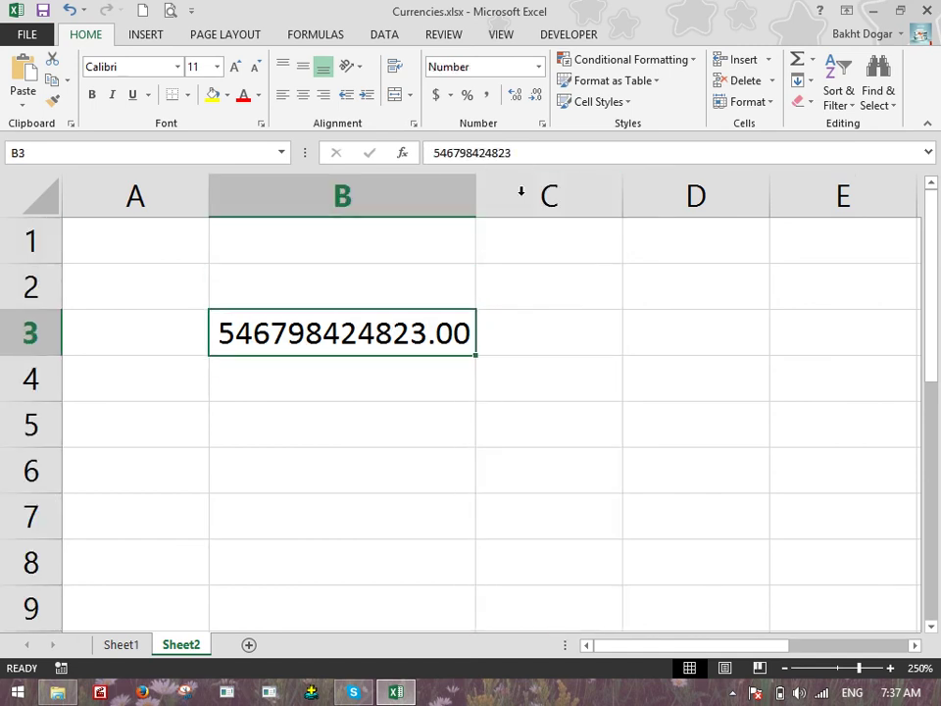
left_click(538, 98)
left_click(538, 98)
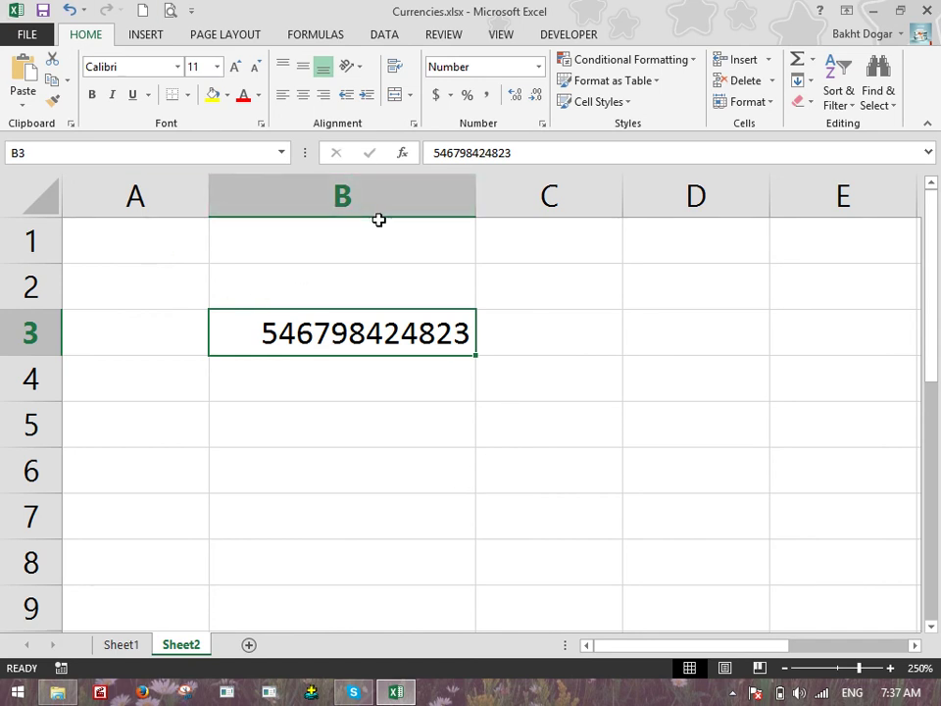
left_click(538, 68)
scroll(589, 294, "down", 1)
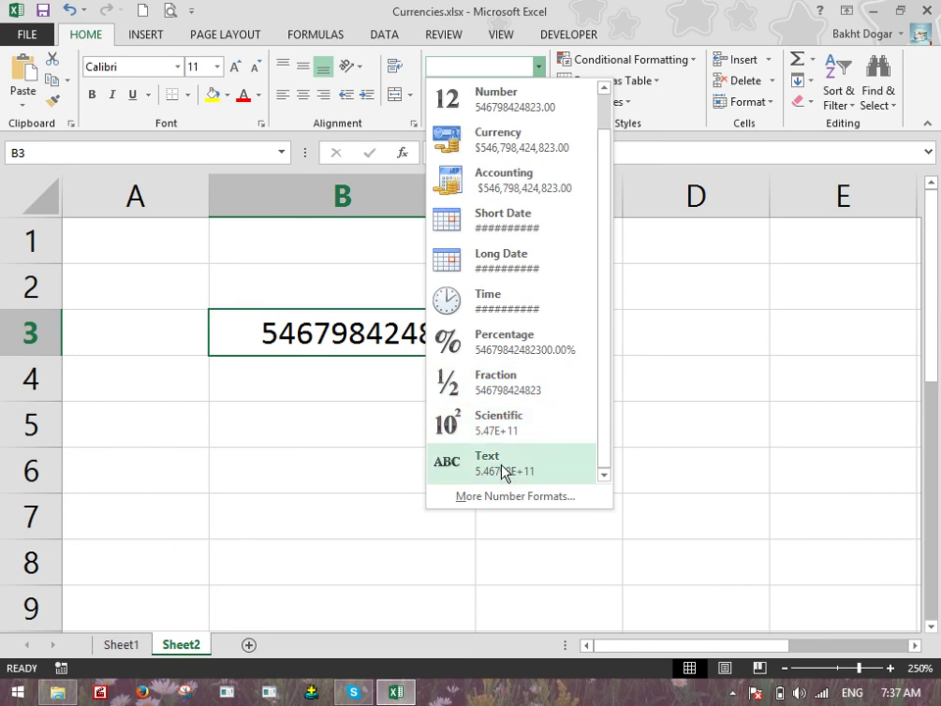
left_click(308, 431)
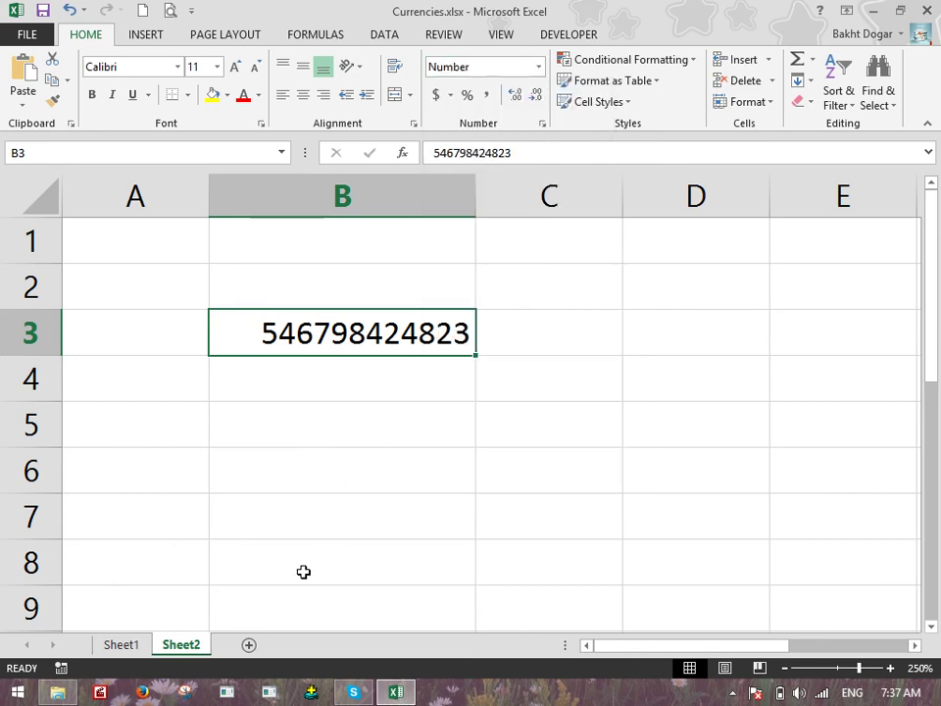
Add a new blank Sheet3 and select its cell B1
left_click(251, 647)
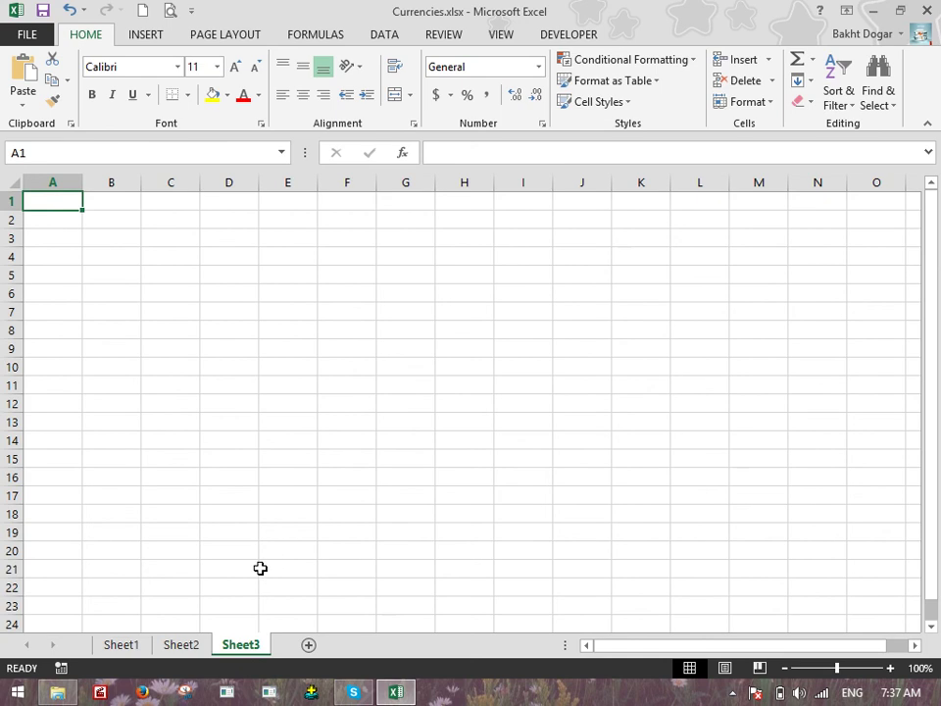
scroll(340, 359, "up", 13)
left_click(336, 269)
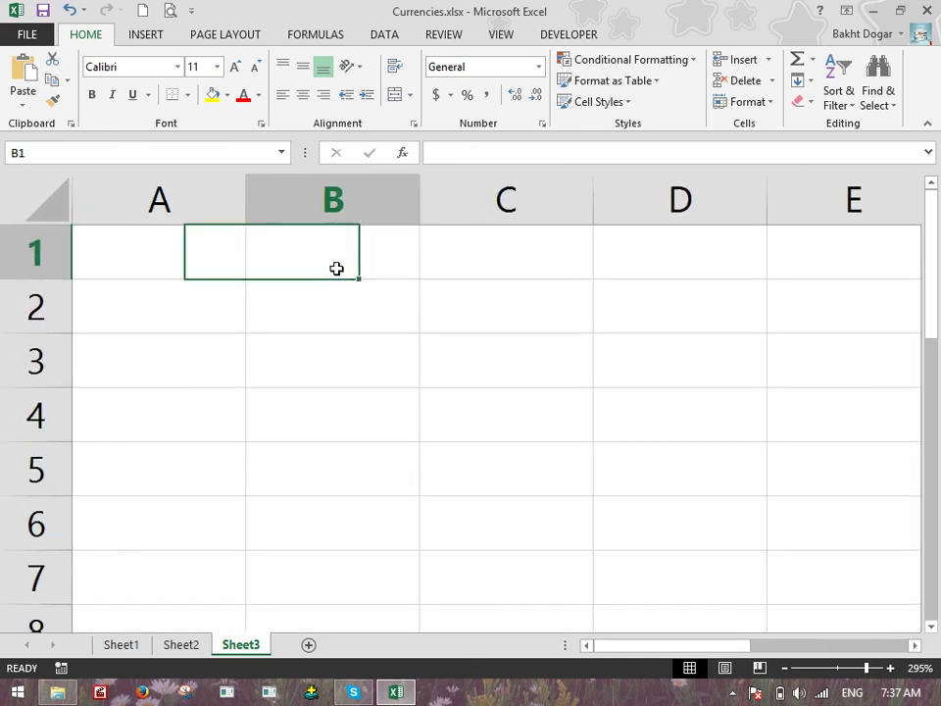
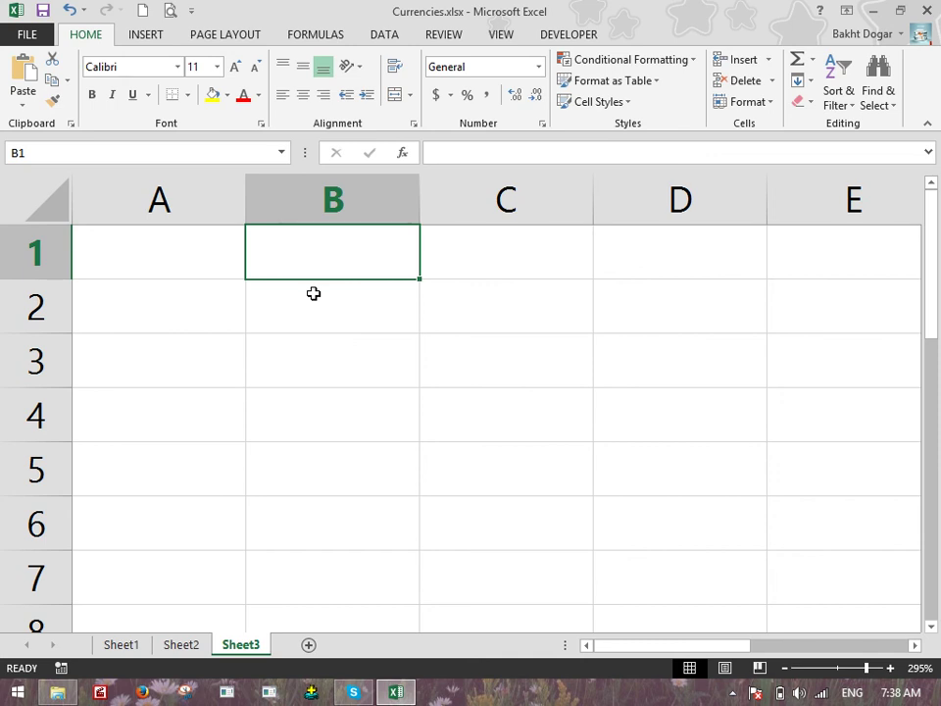
Widen column B and enter the heading Phone in B1
left_click(539, 69)
left_click(412, 202)
left_click(411, 201)
left_click_drag(416, 194, 495, 196)
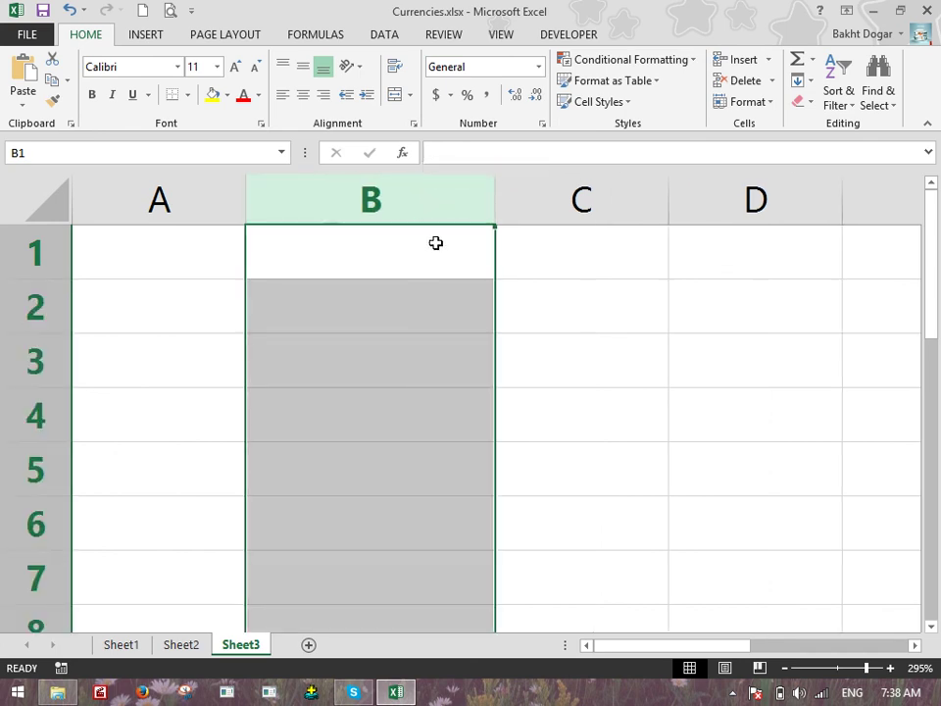
left_click(428, 241)
type("Phone")
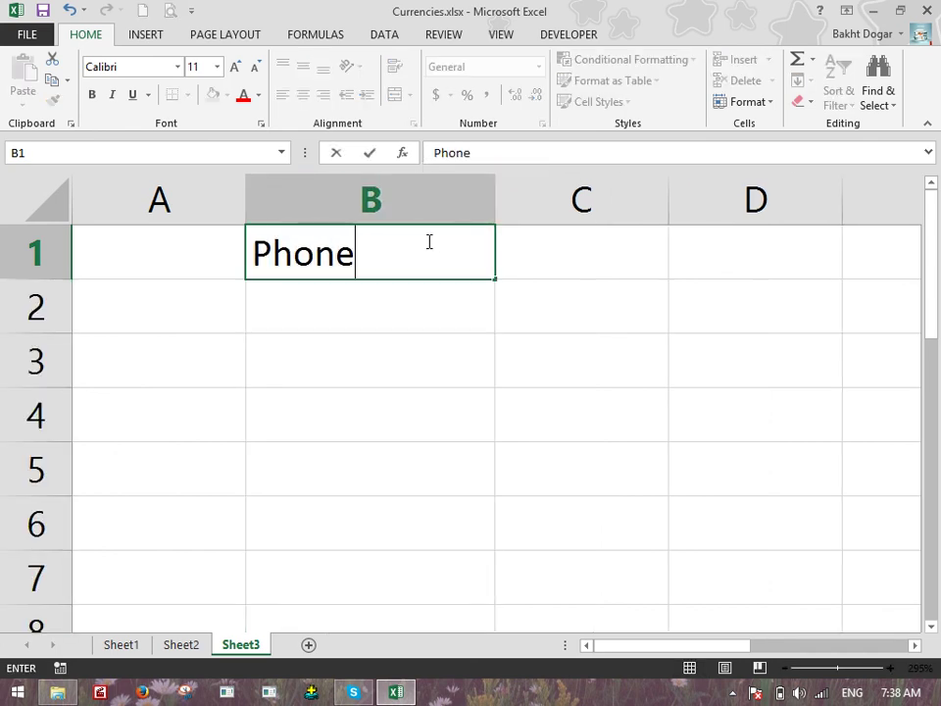
key("Return")
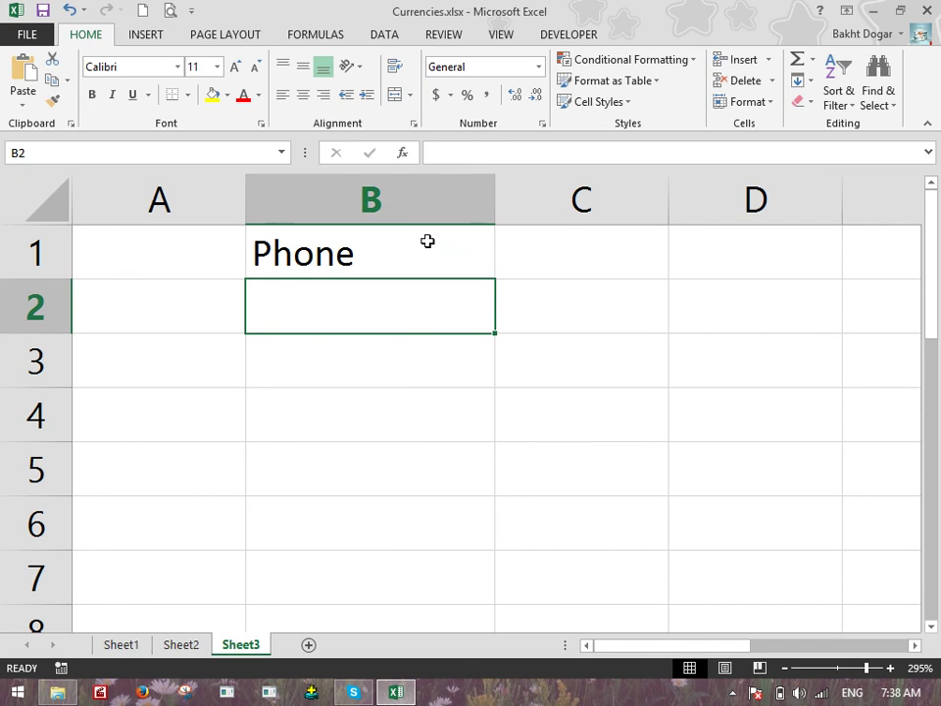
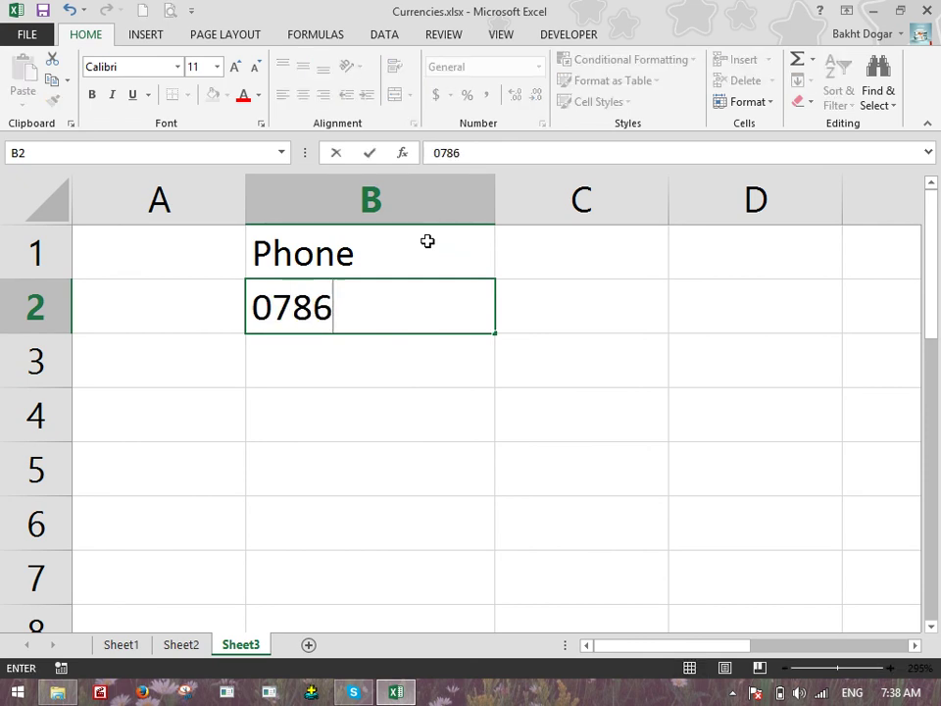
key("ctrl+Return")
key("Return")
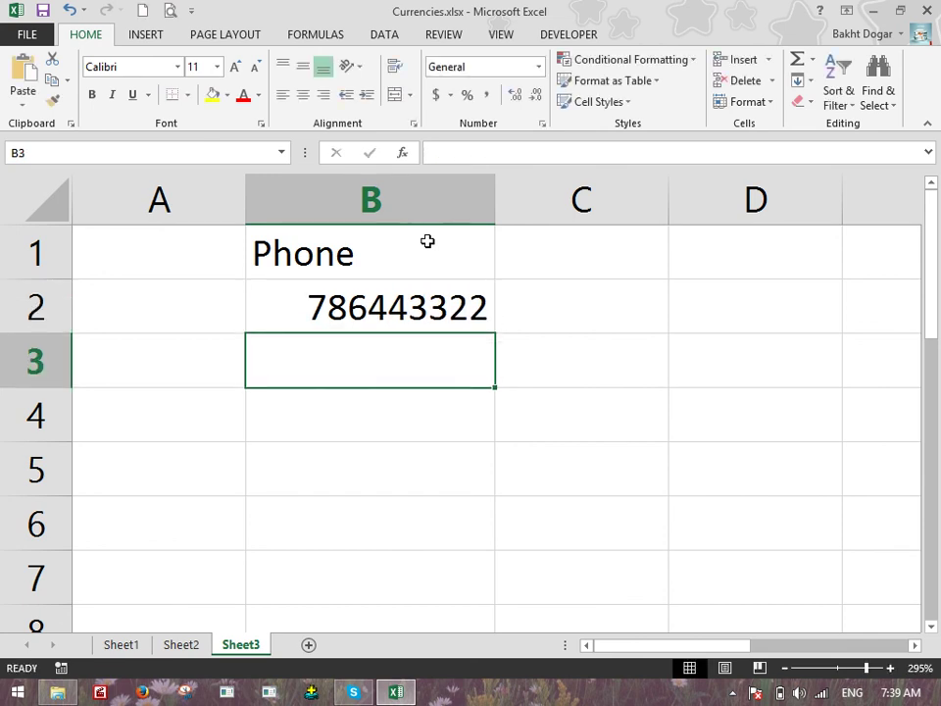
key("Up")
key("Delete")
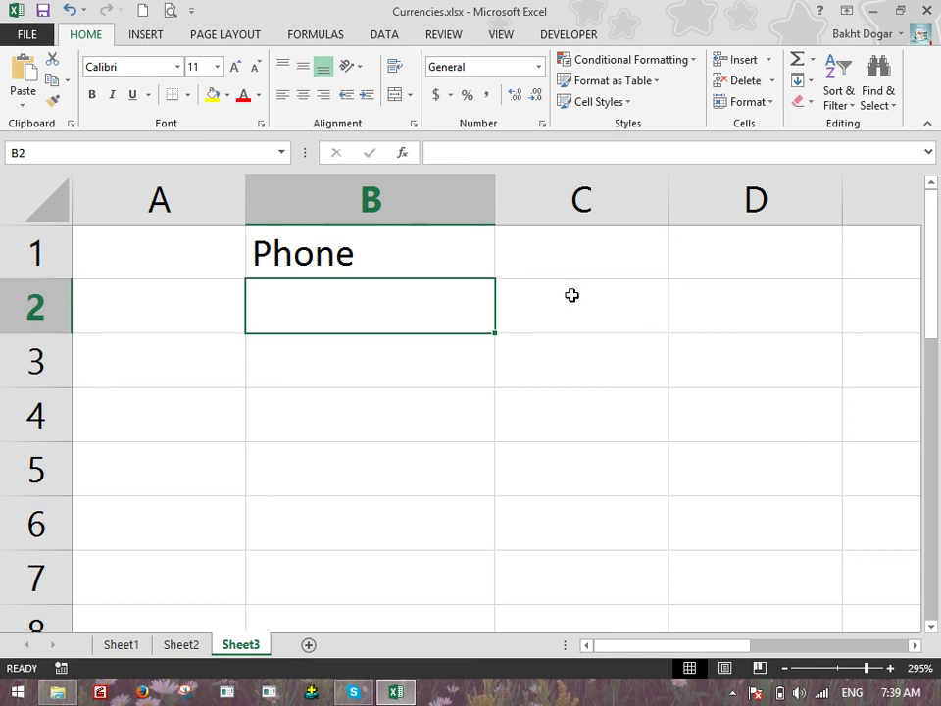
left_click_drag(439, 303, 438, 603)
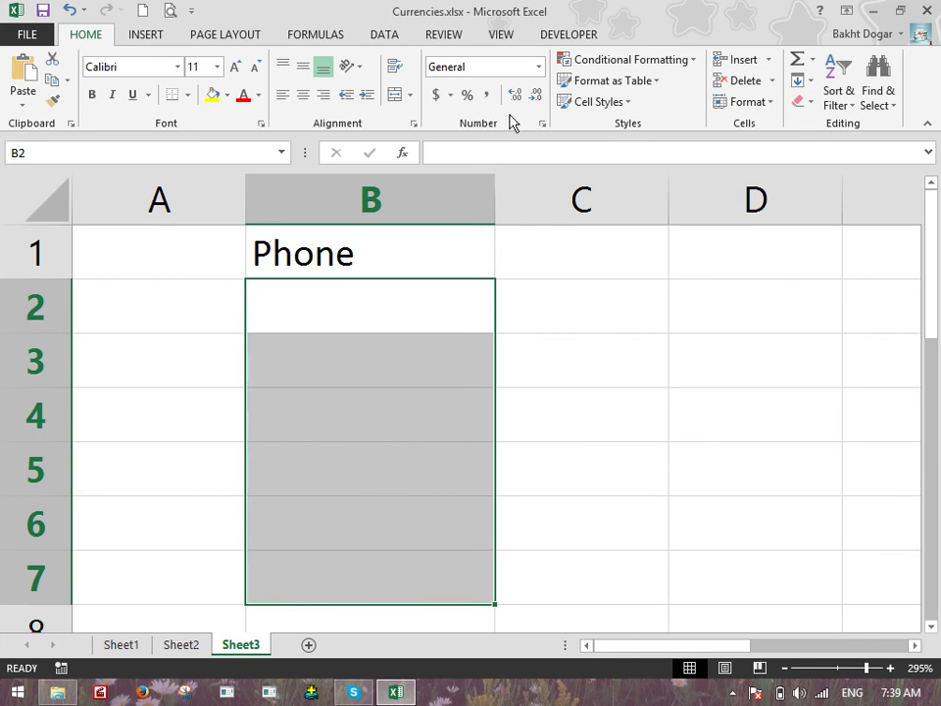
left_click(538, 66)
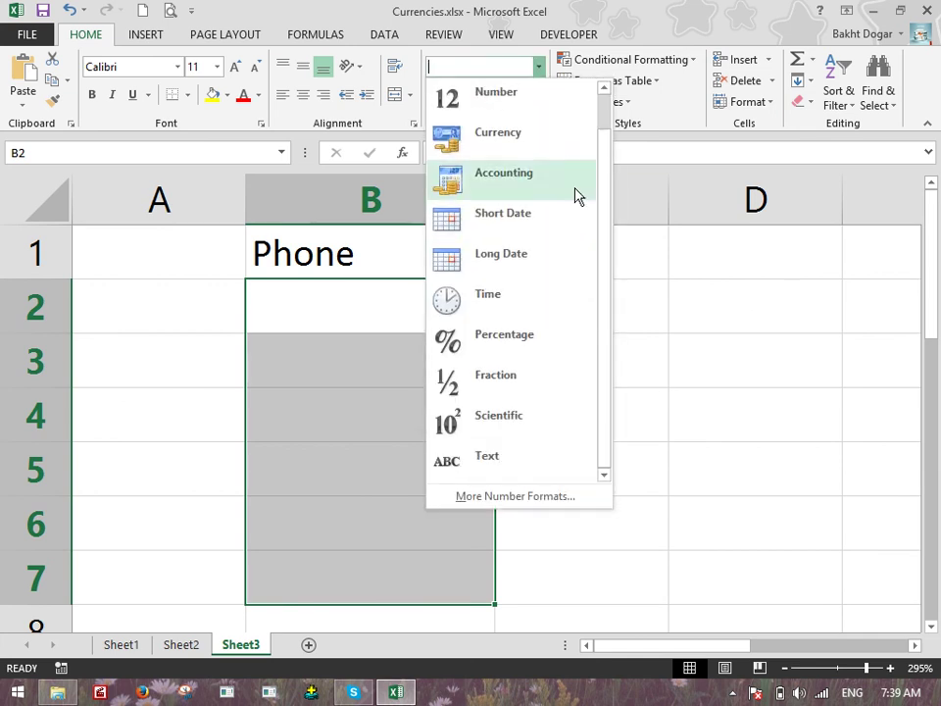
left_click(474, 468)
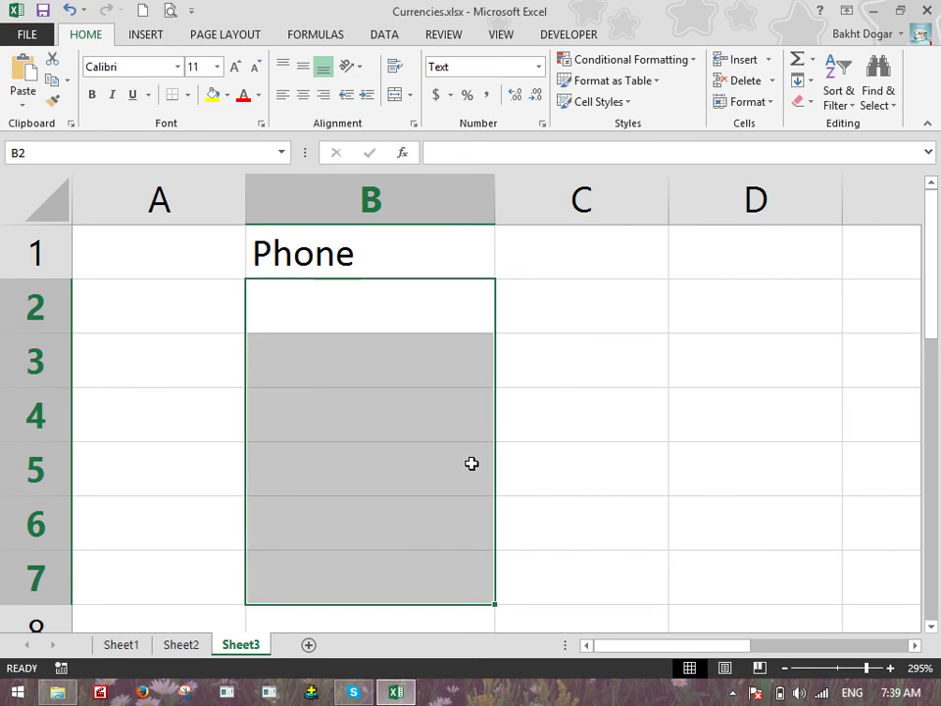
key("Up")
key("Down")
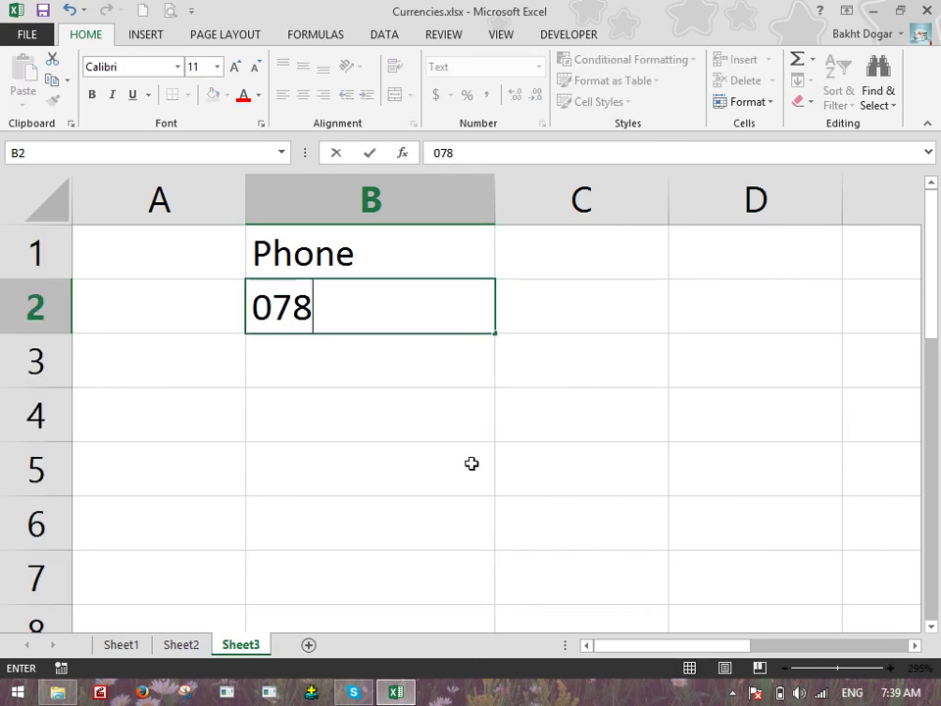
key("Return")
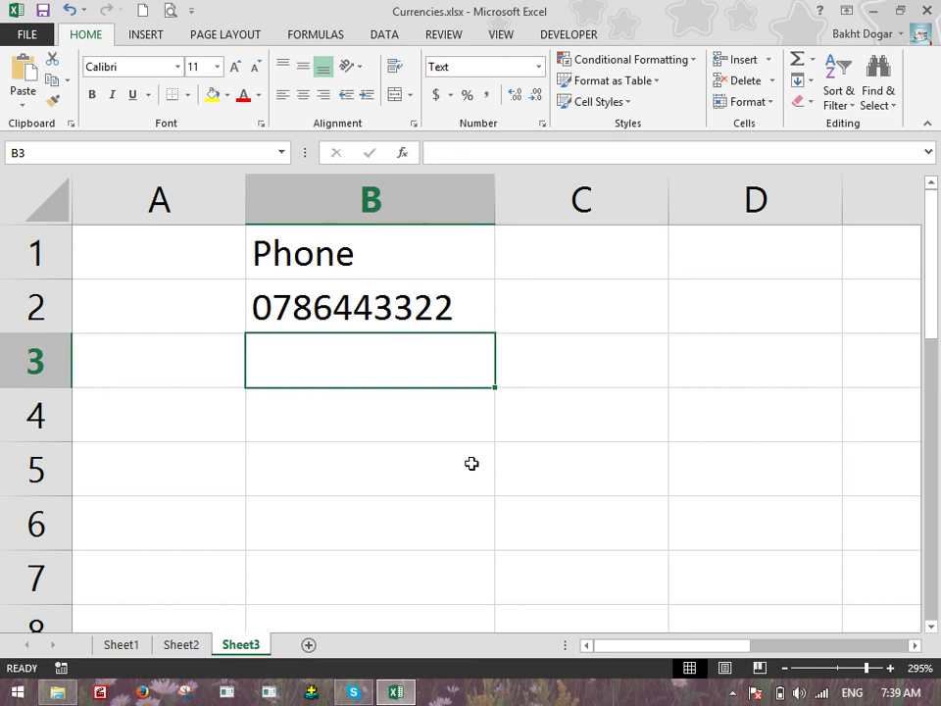
left_click(400, 307)
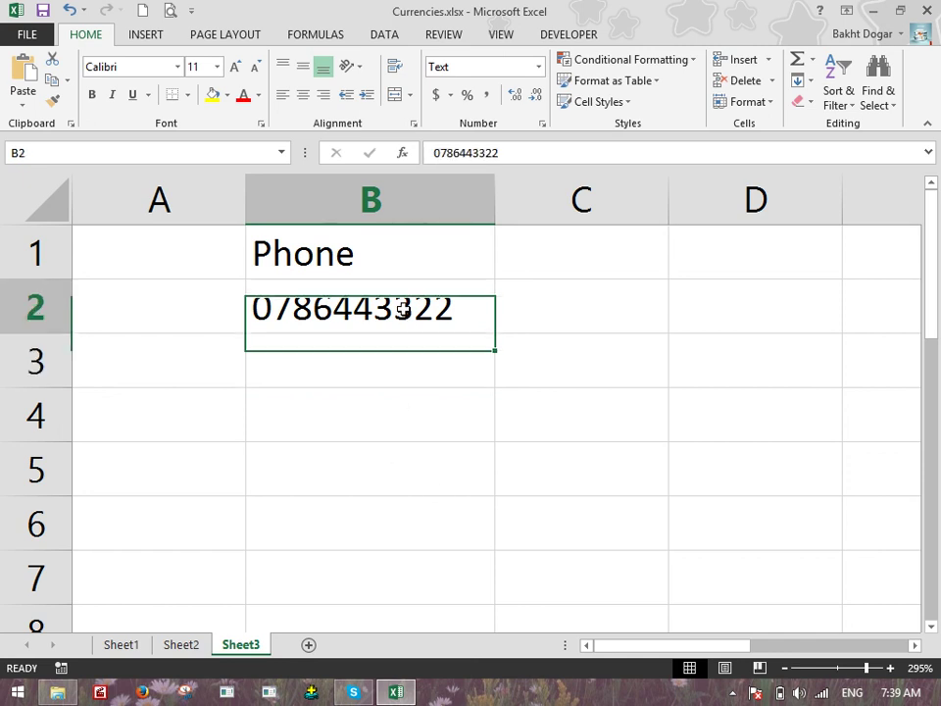
key("Delete")
left_click_drag(357, 327, 414, 591)
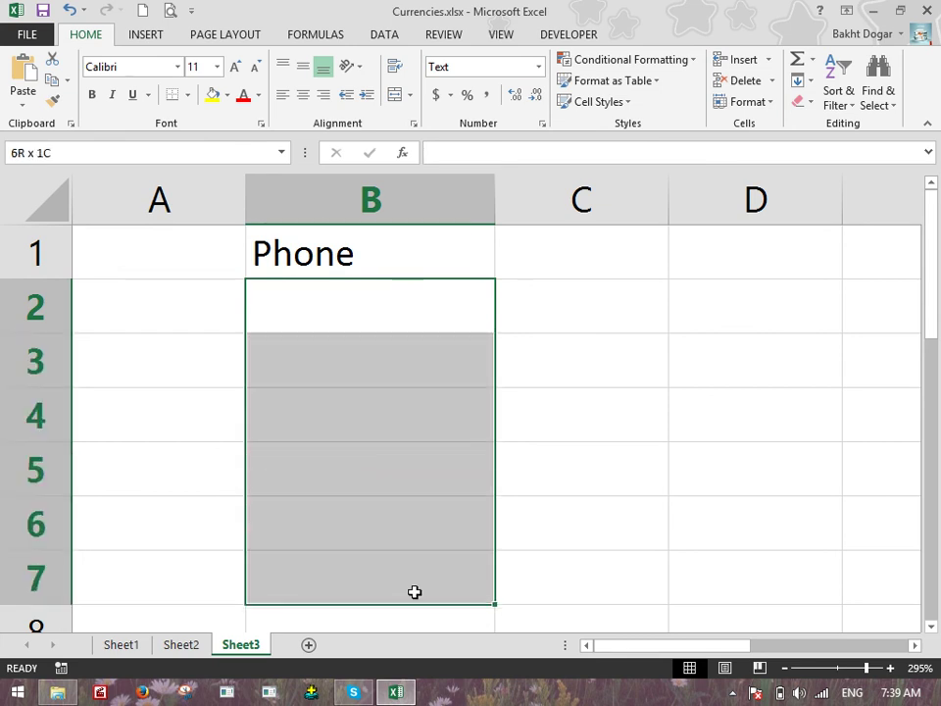
left_click(536, 68)
scroll(562, 380, "down", 1)
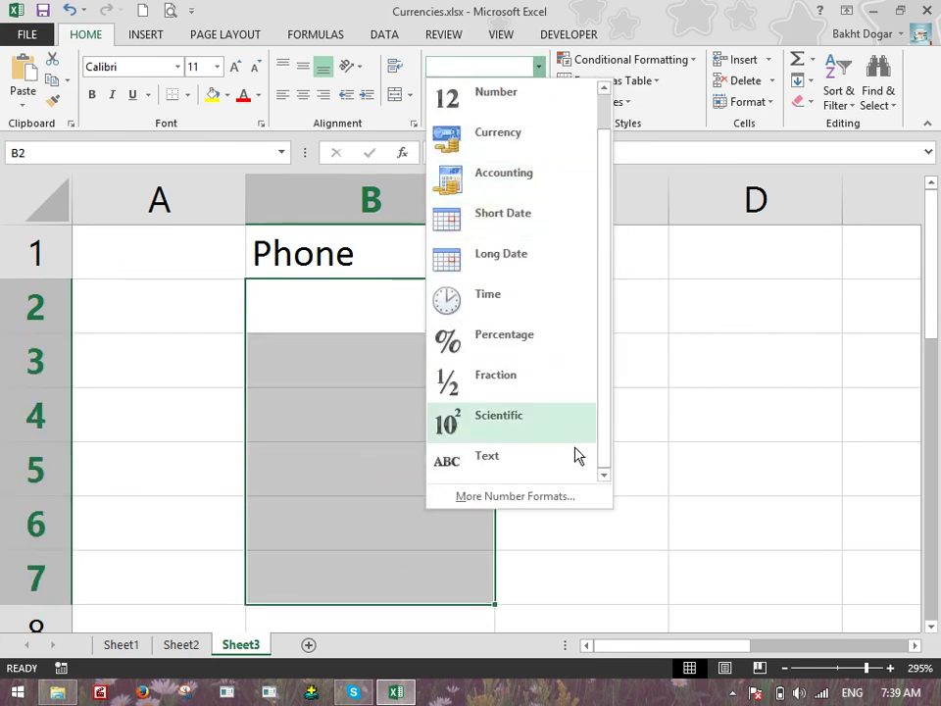
left_click(500, 497)
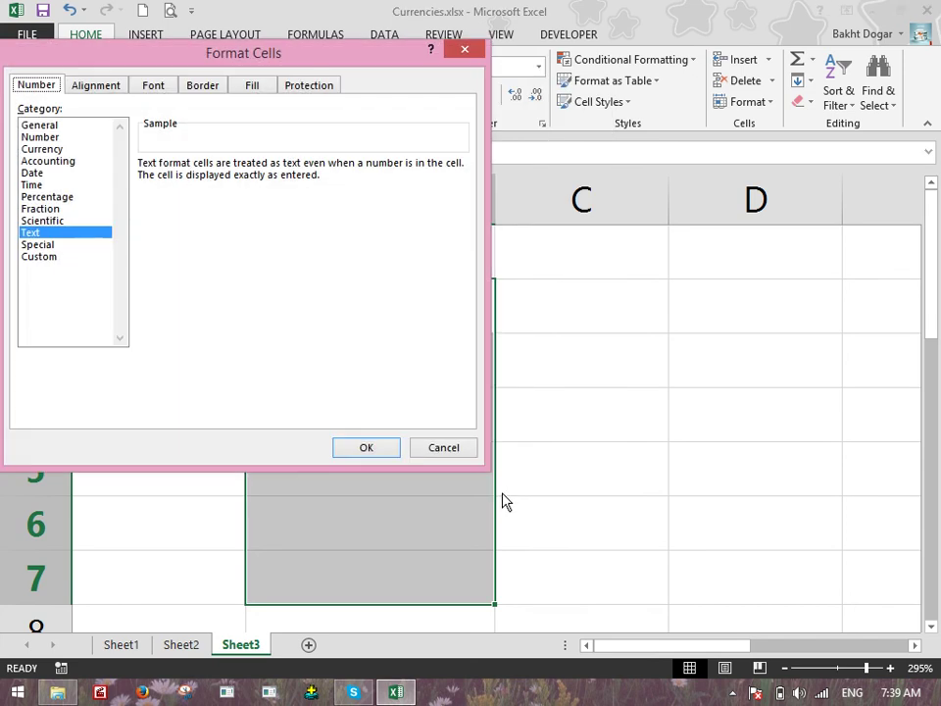
left_click(55, 246)
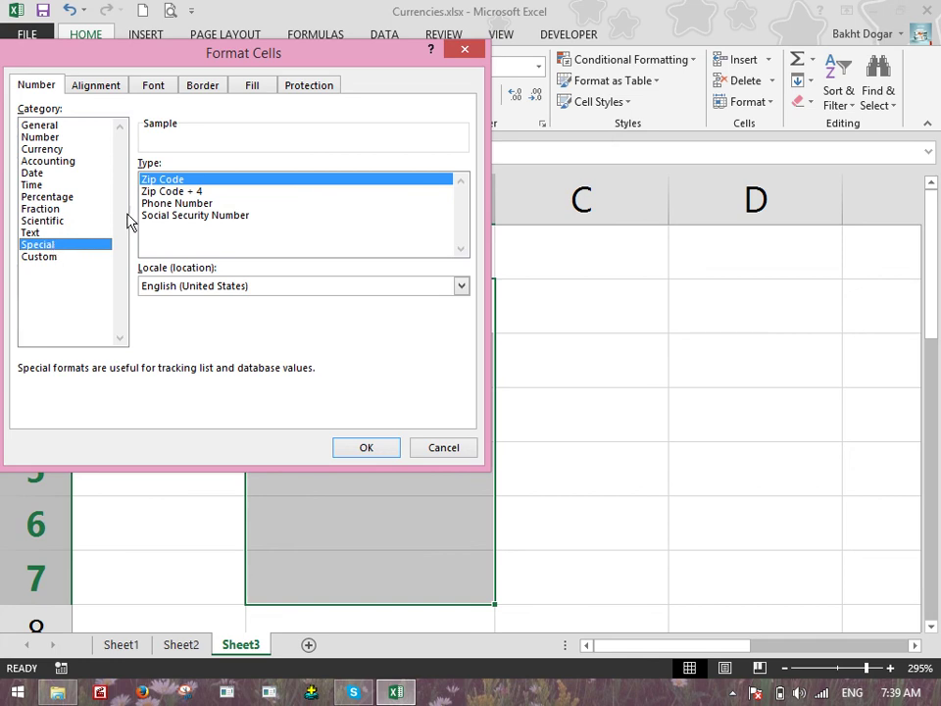
left_click(184, 204)
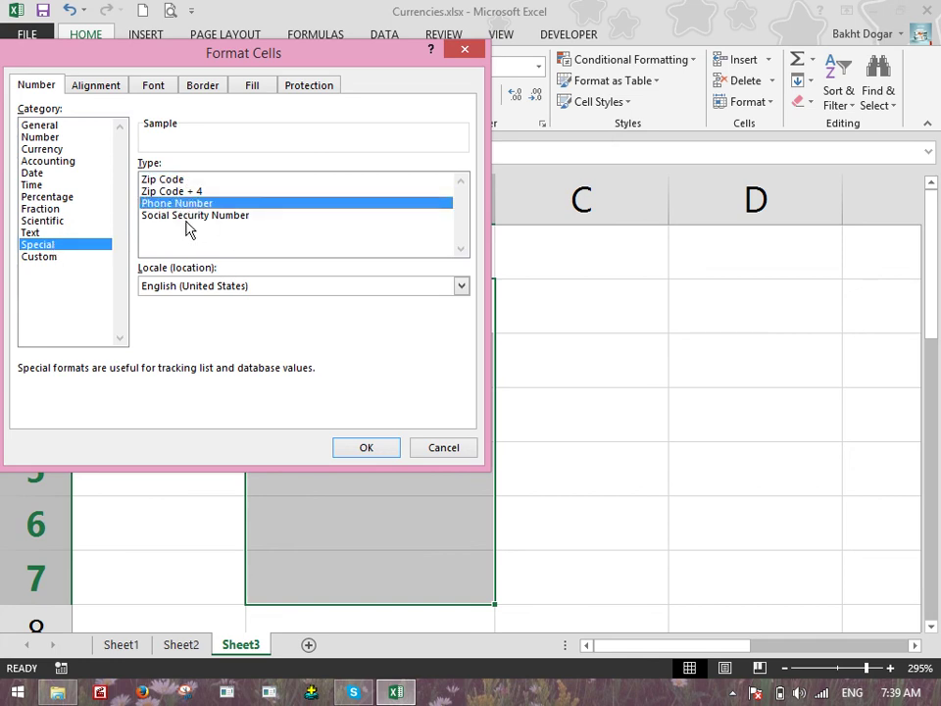
left_click(186, 218)
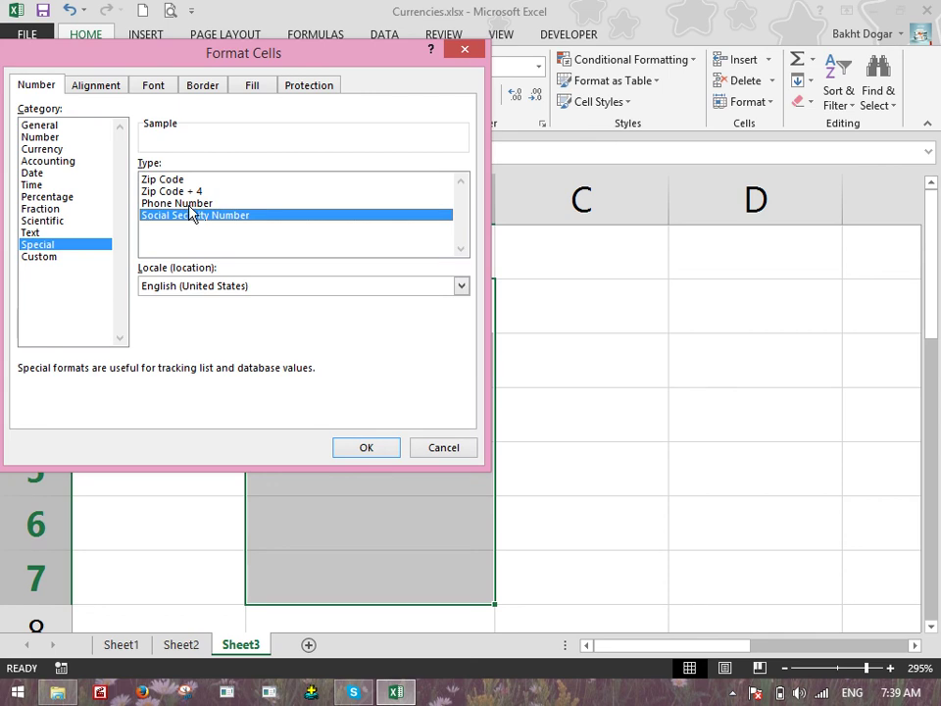
left_click(53, 259)
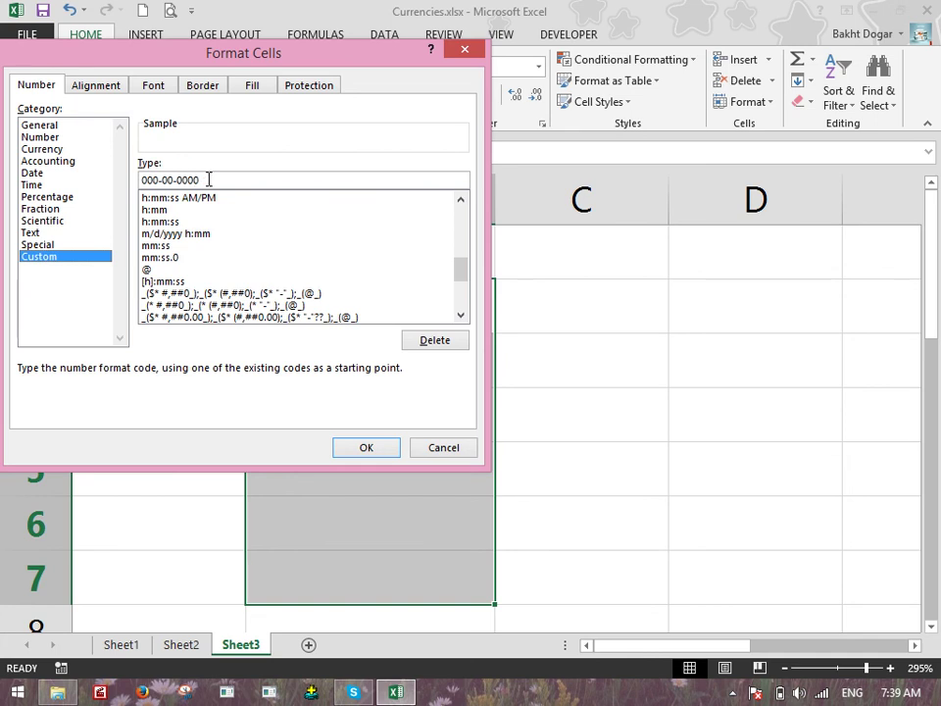
left_click_drag(209, 179, 105, 180)
type("0000-000000")
key("Return")
key("Up")
key("Down")
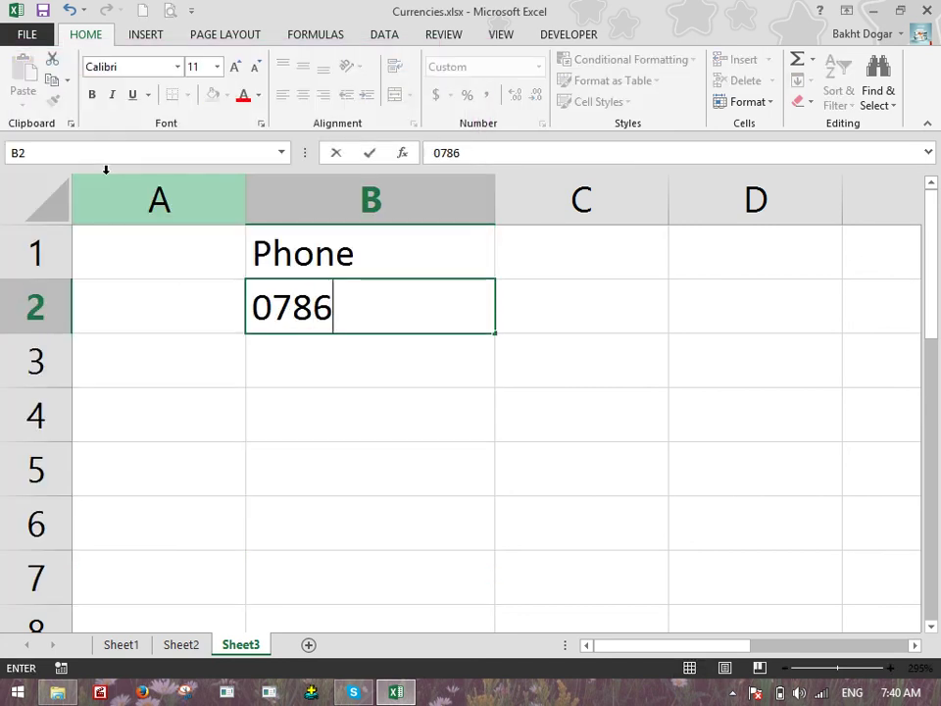
key("Return")
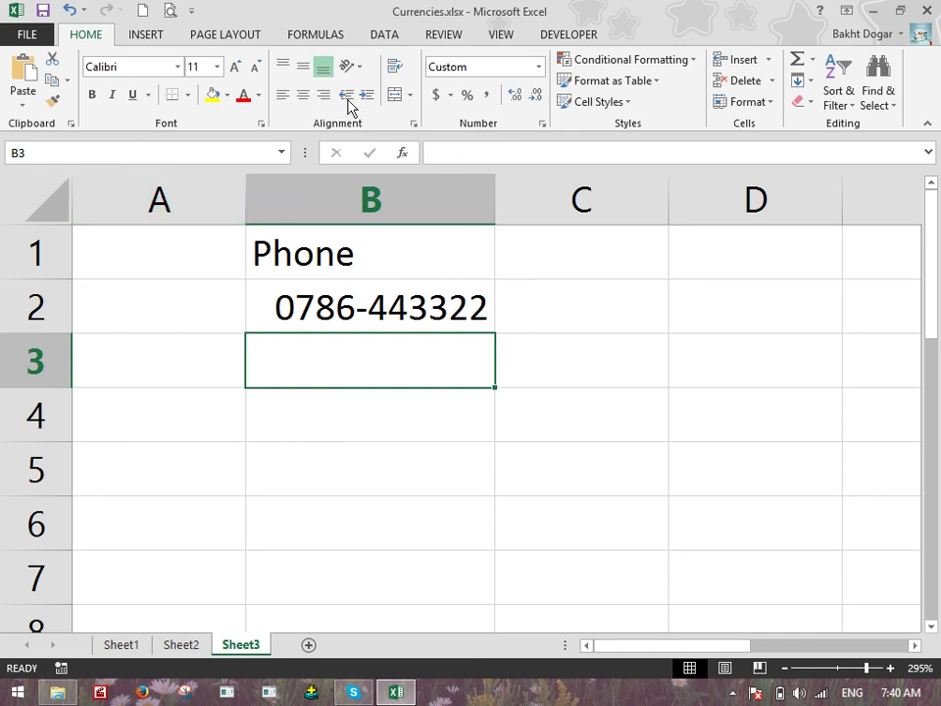
left_click_drag(673, 189, 725, 191)
left_click(664, 229)
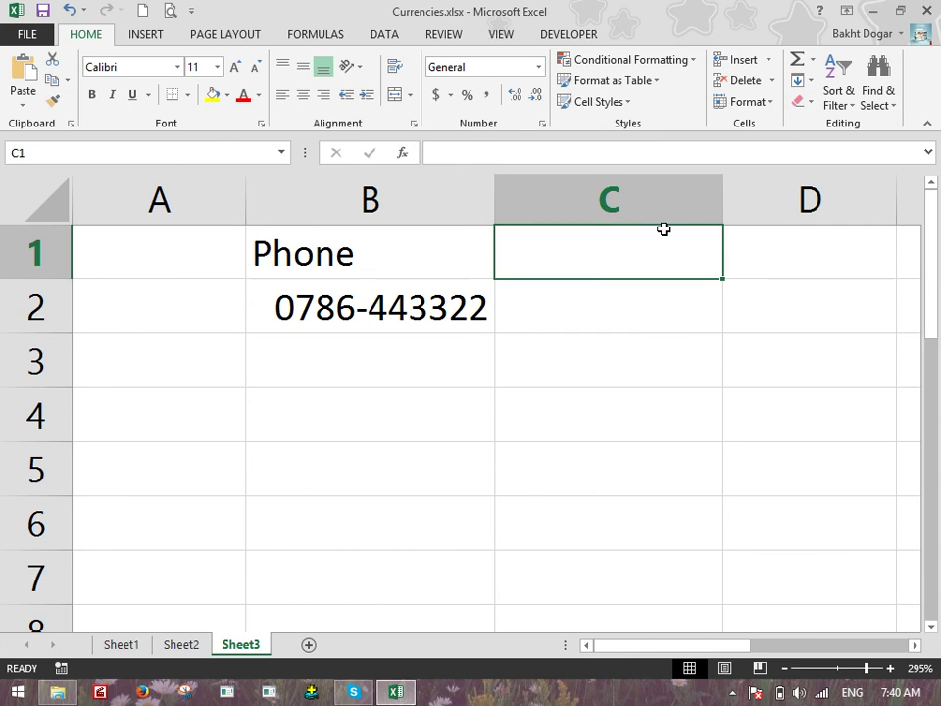
Head column C as Date and format C2:C8 as Text
type("Date")
key("Return")
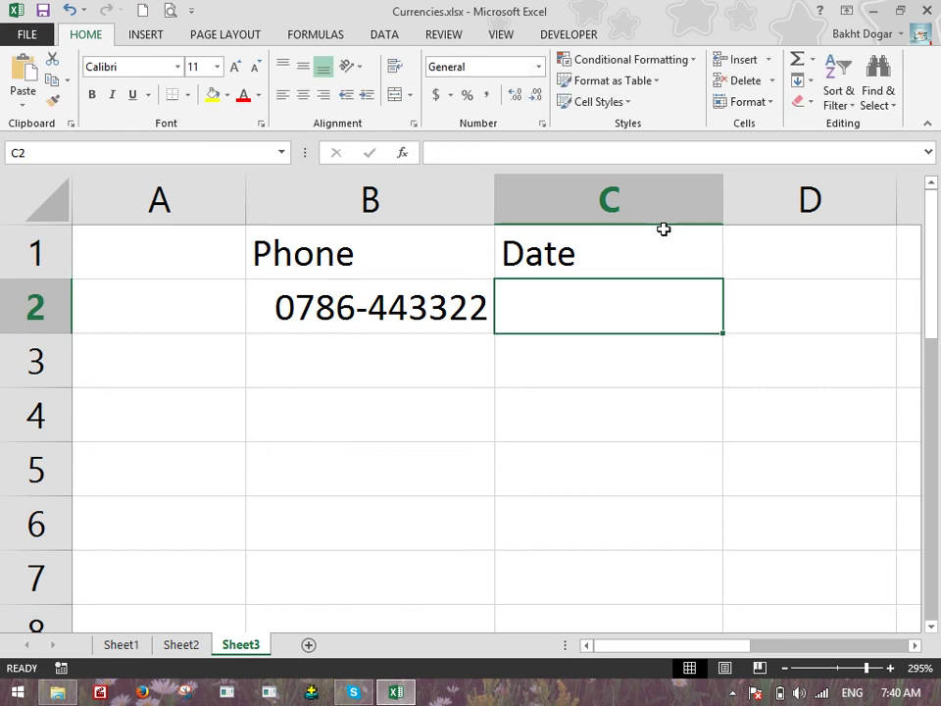
scroll(655, 299, "down", 3)
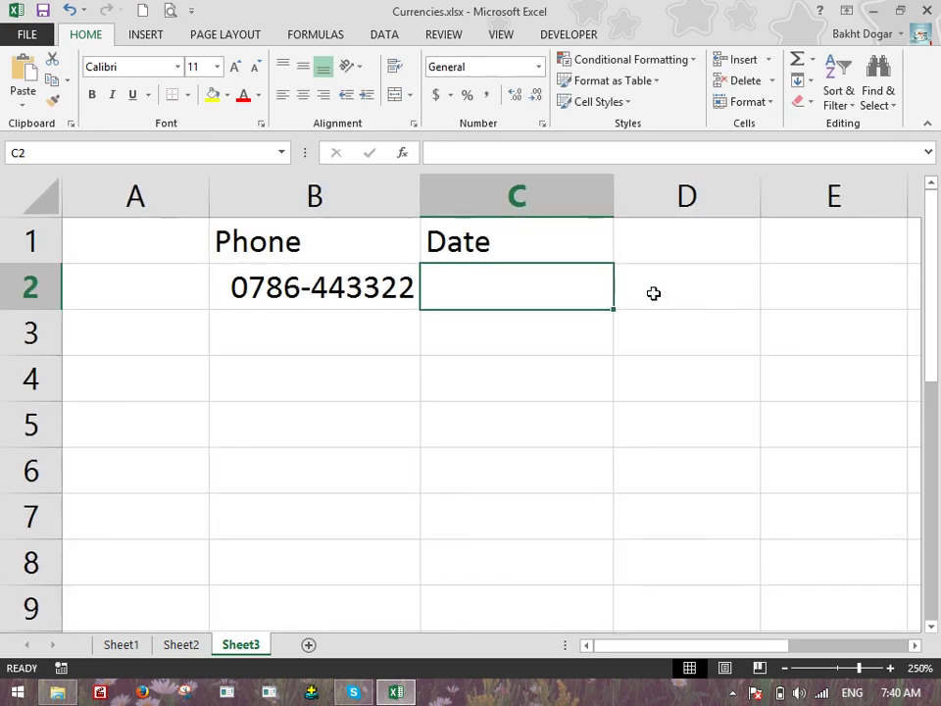
mouse_move(531, 292)
left_mouse_down()
mouse_move(545, 533)
mouse_move(533, 580)
left_mouse_up()
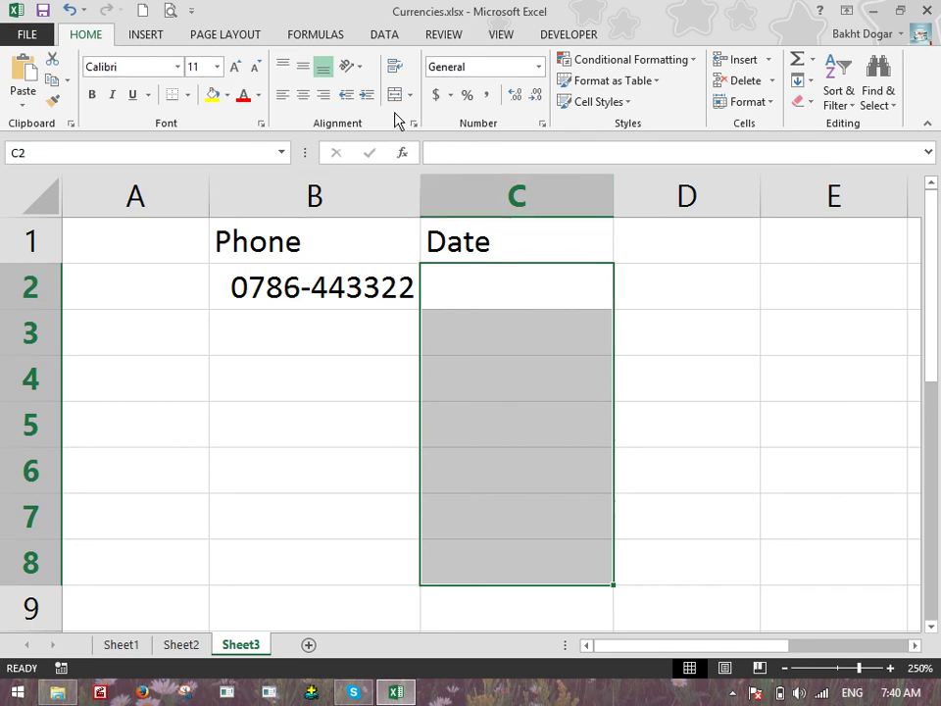
left_click(540, 68)
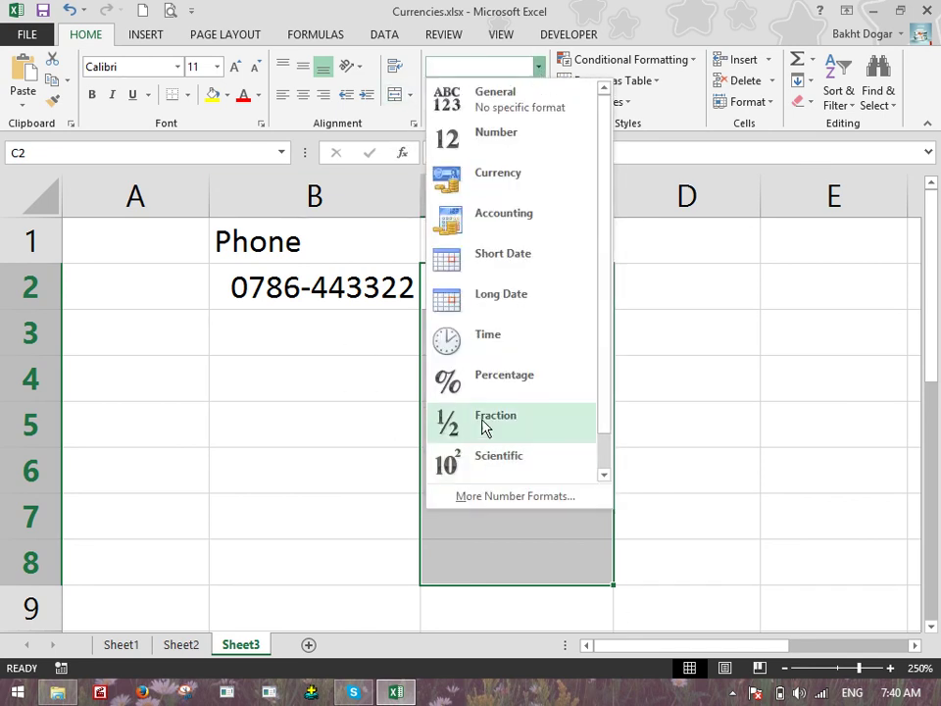
scroll(485, 431, "down", 1)
left_click(490, 461)
scroll(460, 196, "down", 1)
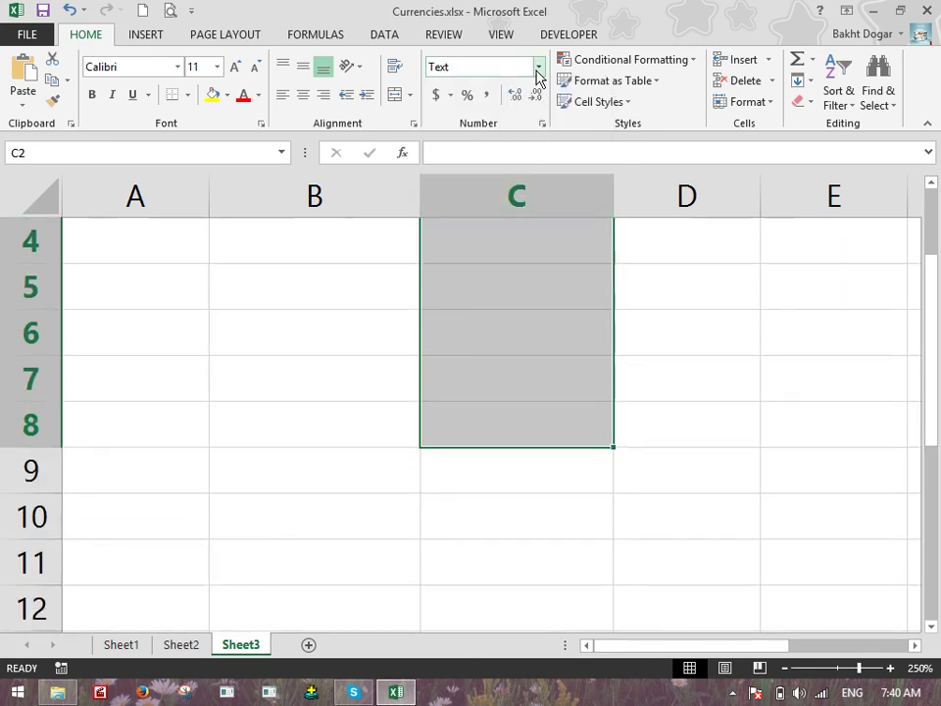
left_click(538, 66)
scroll(545, 437, "down", 1)
left_click(478, 501)
left_click(65, 256)
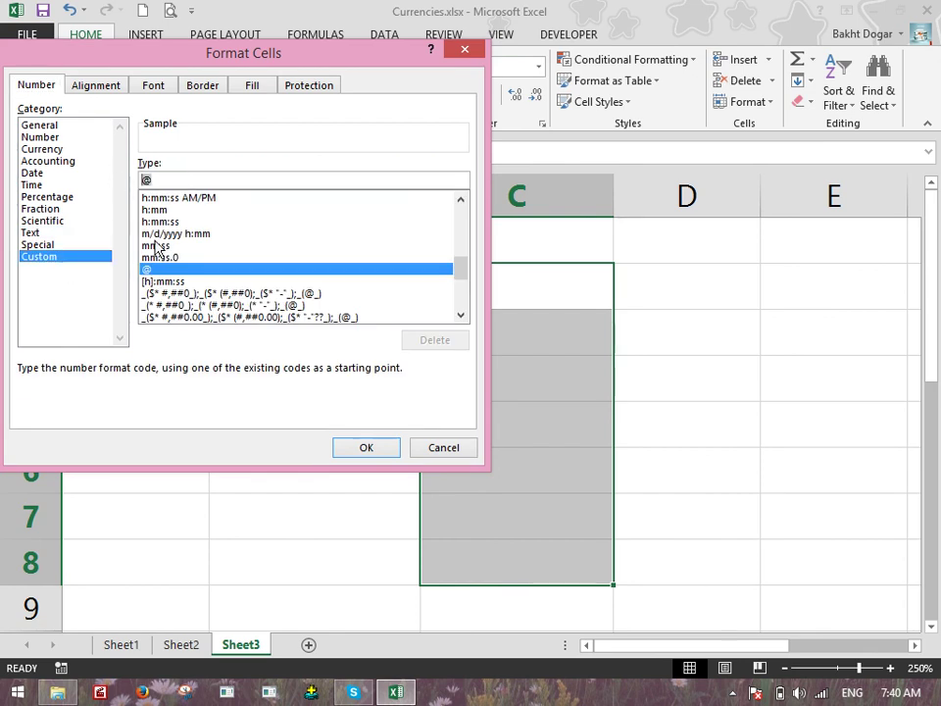
left_click(32, 233)
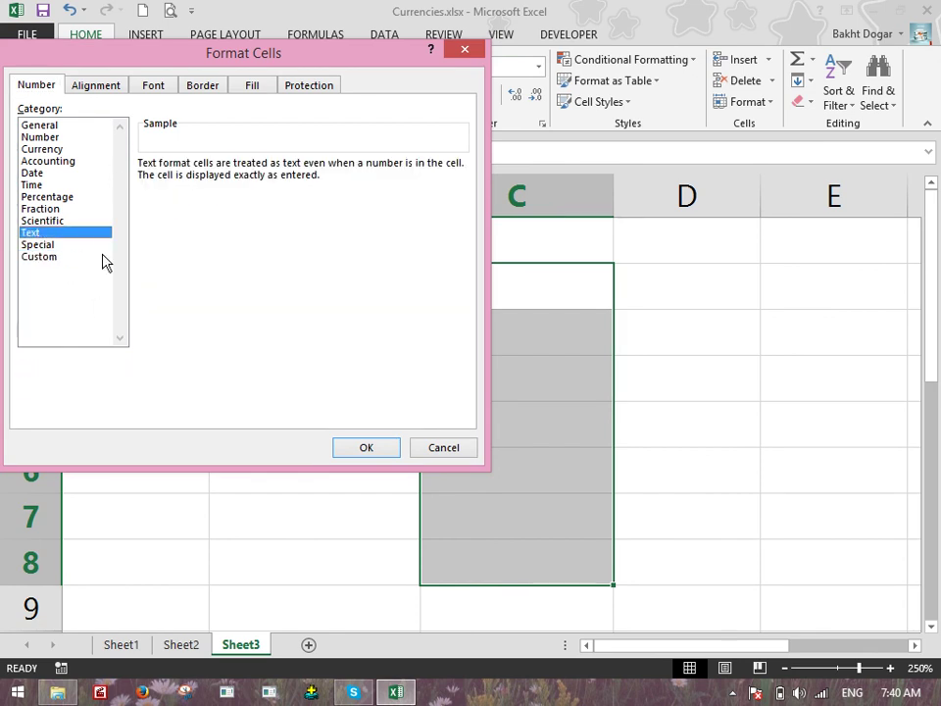
left_click(367, 448)
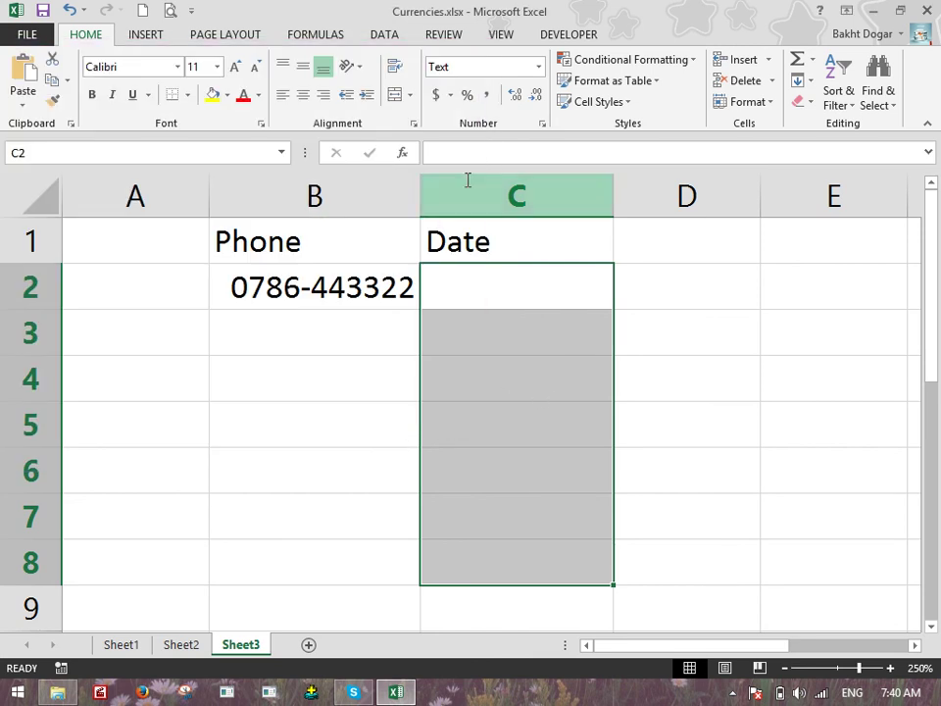
Give C2:C8 the custom format 00-00-0000, starting from the Zip Code + 4 pattern
left_click(538, 66)
left_click(535, 496)
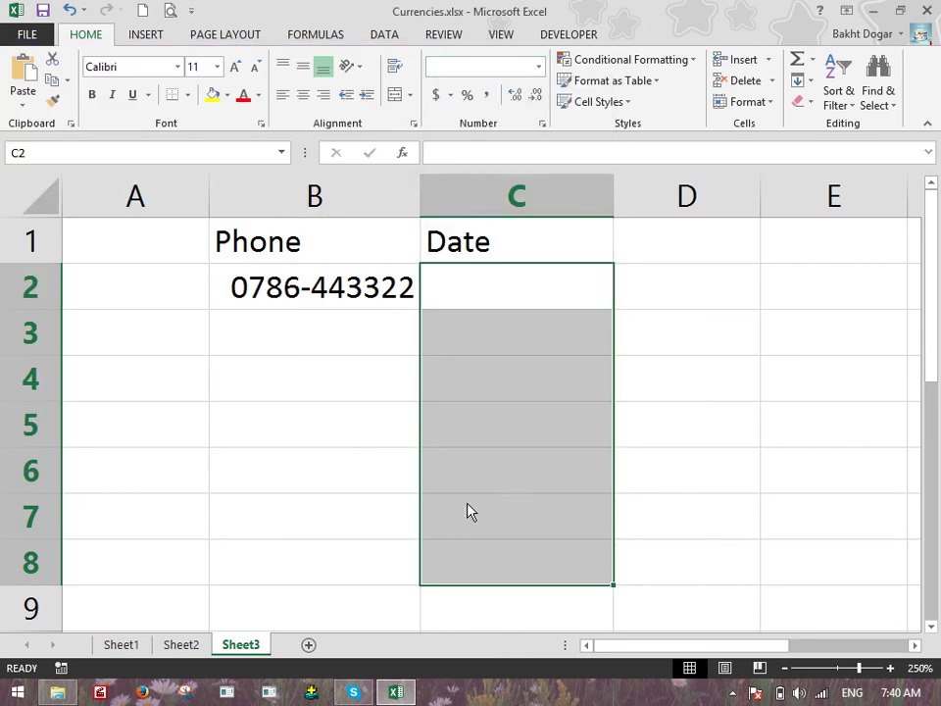
left_click(36, 245)
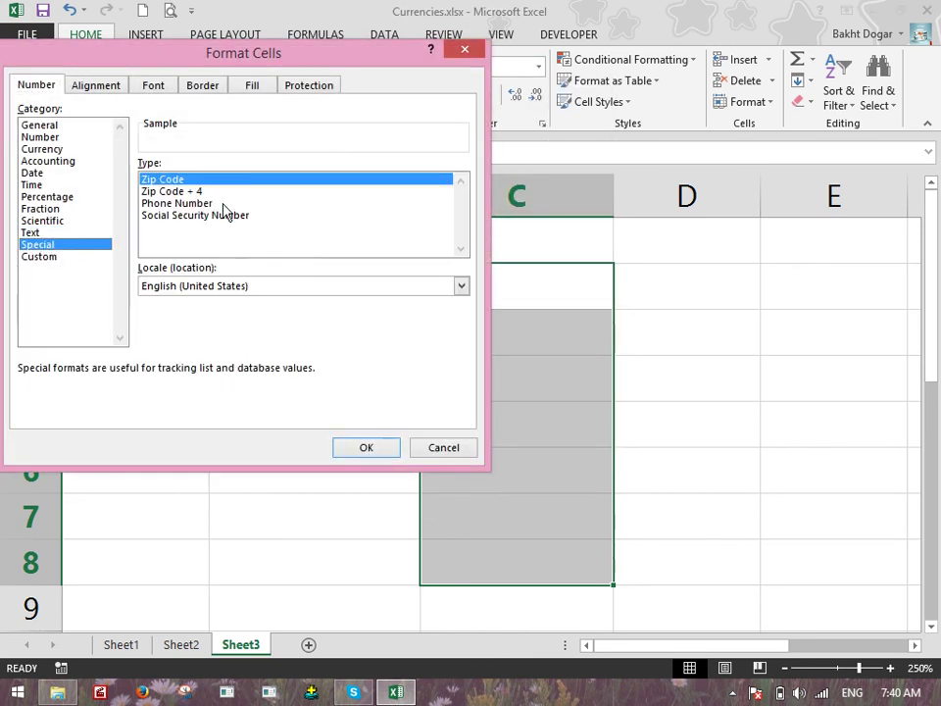
left_click(198, 204)
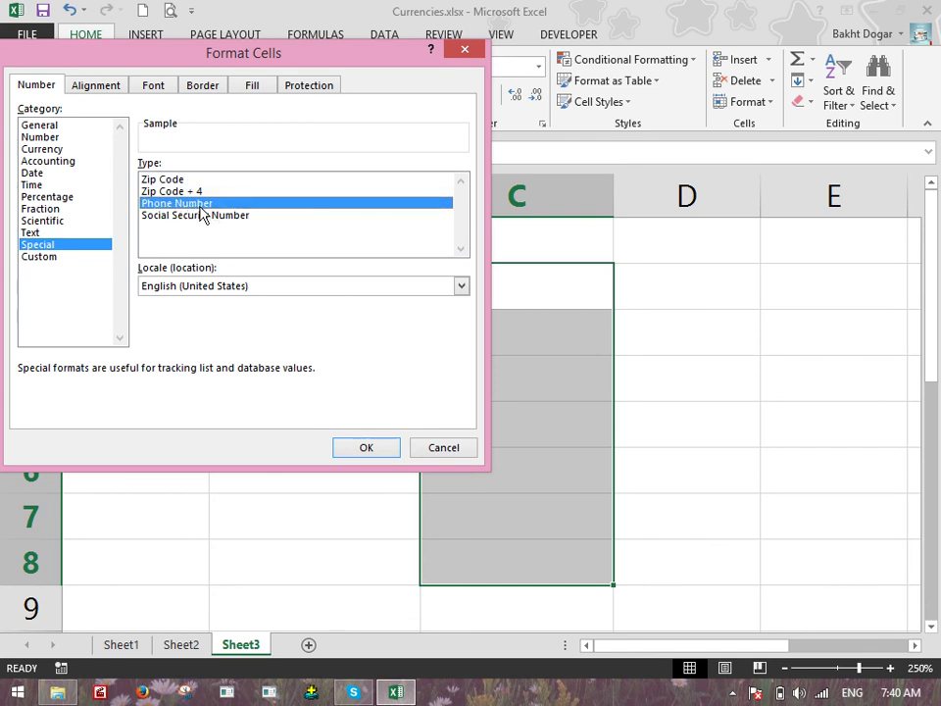
left_click(51, 256)
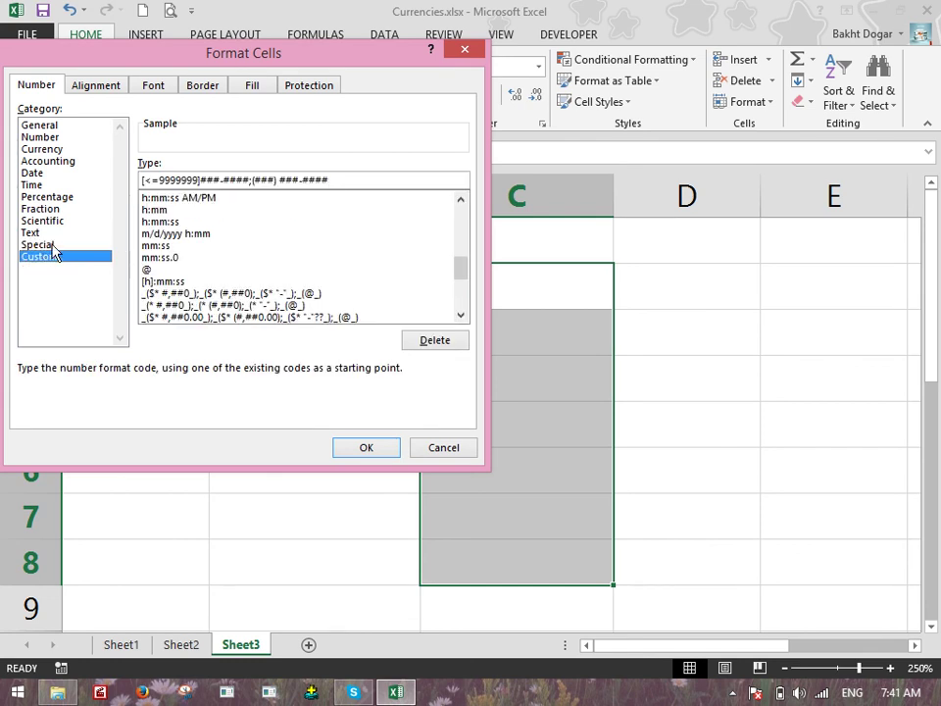
left_click(39, 246)
left_click(171, 195)
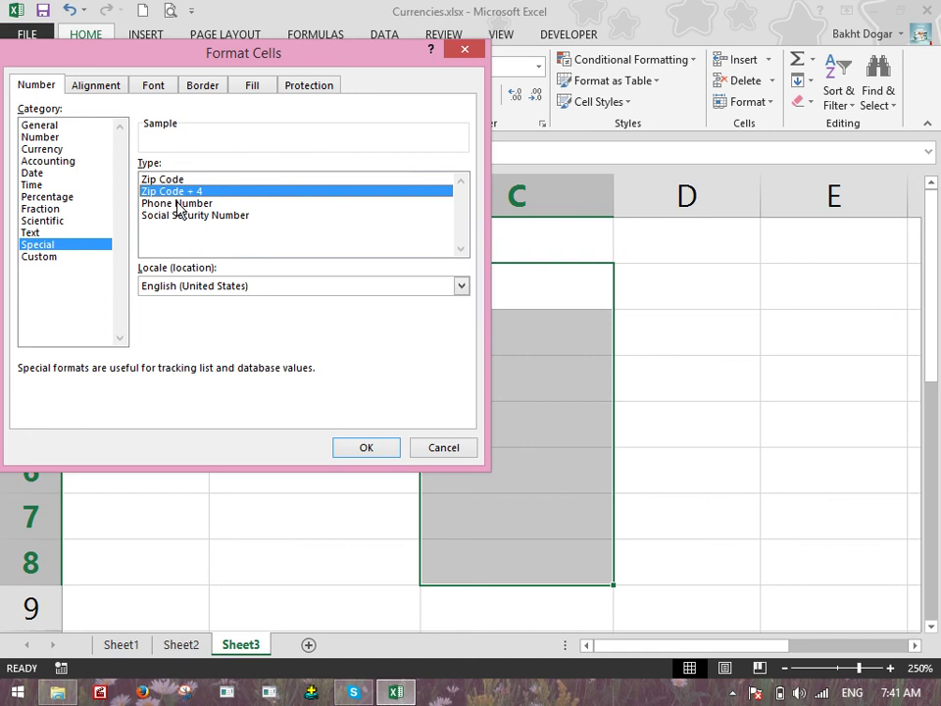
left_click(36, 257)
key("Tab")
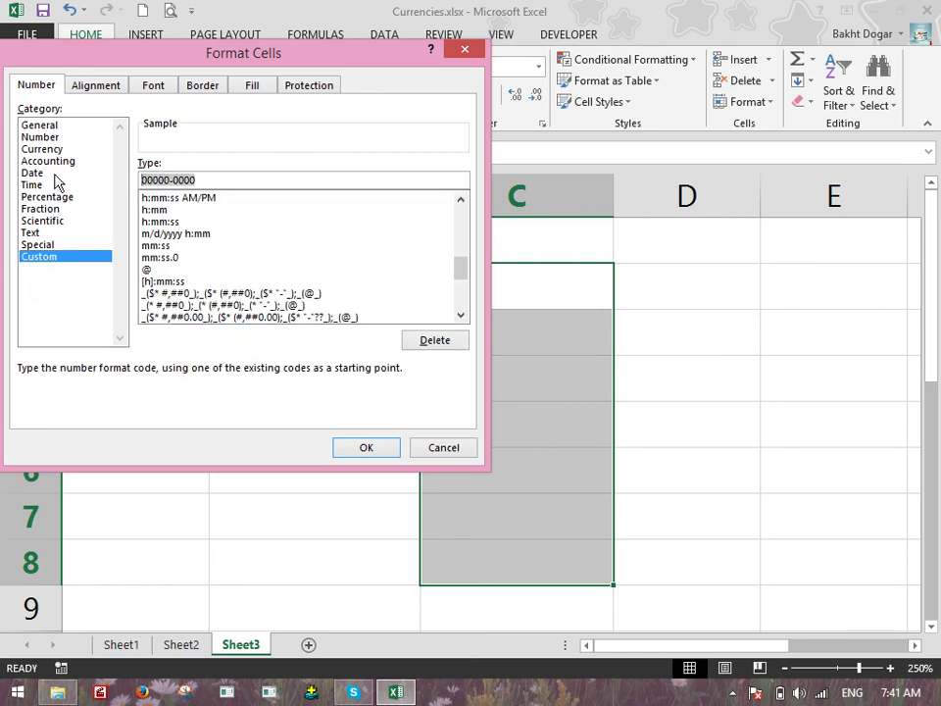
type("000")
key("BackSpace")
type("-00-000")
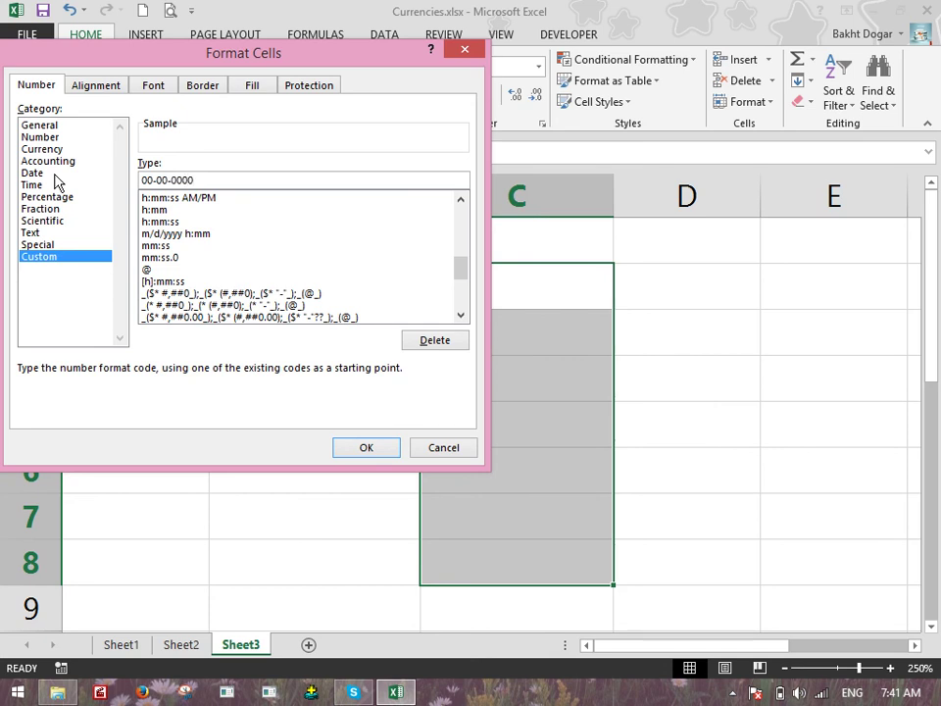
key("Escape")
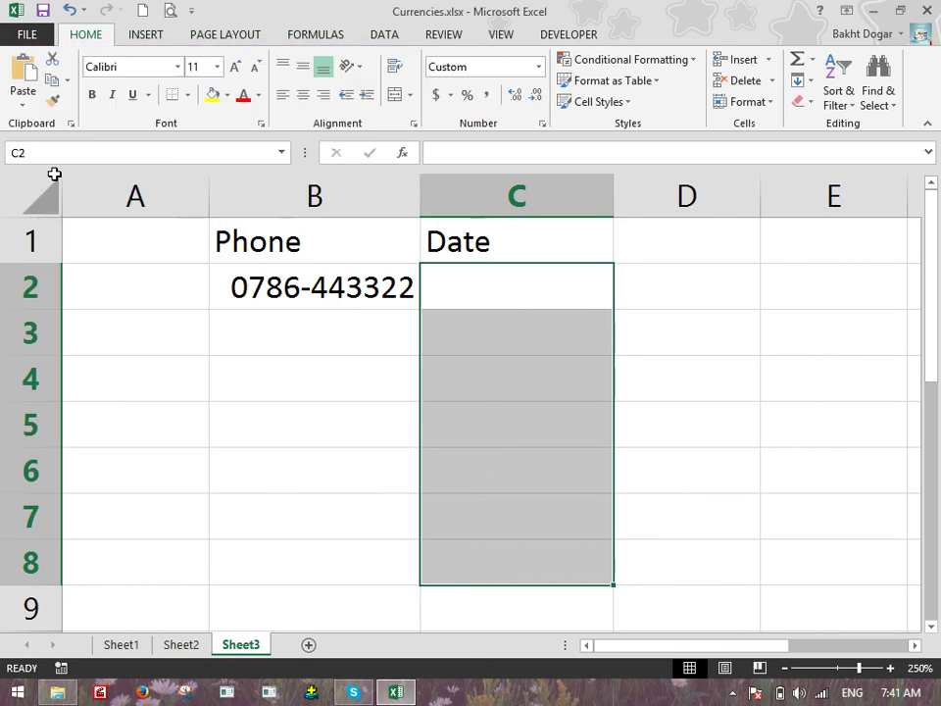
Enter the dates 01-02-2016 in C2 and 02-05-2018 in C3, fixing typos
key("Up")
key("Down")
type("0102200")
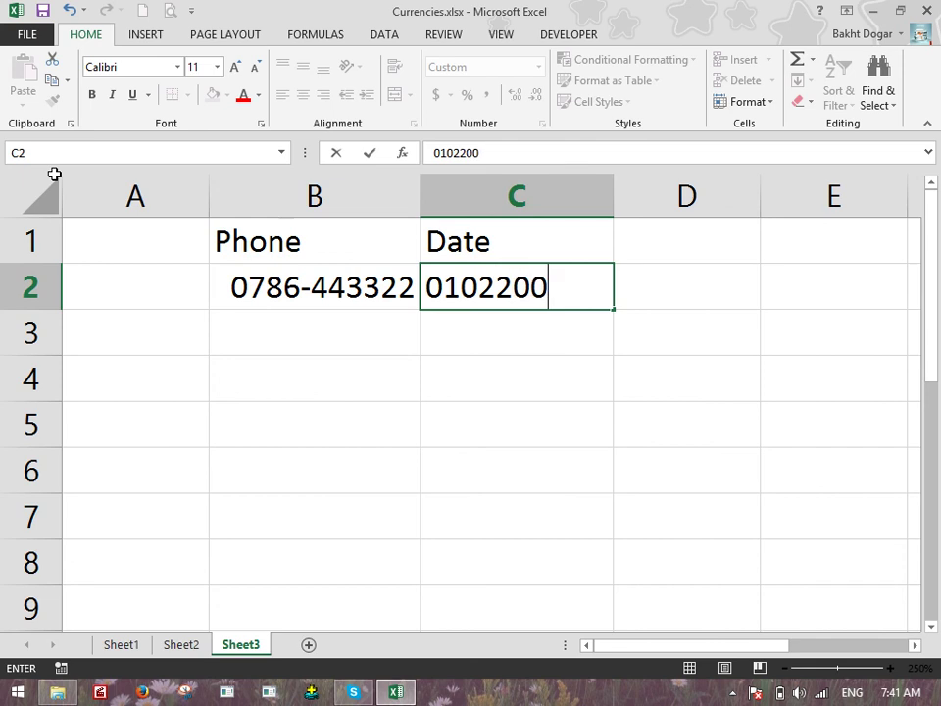
key("BackSpace")
type("16")
key("Return")
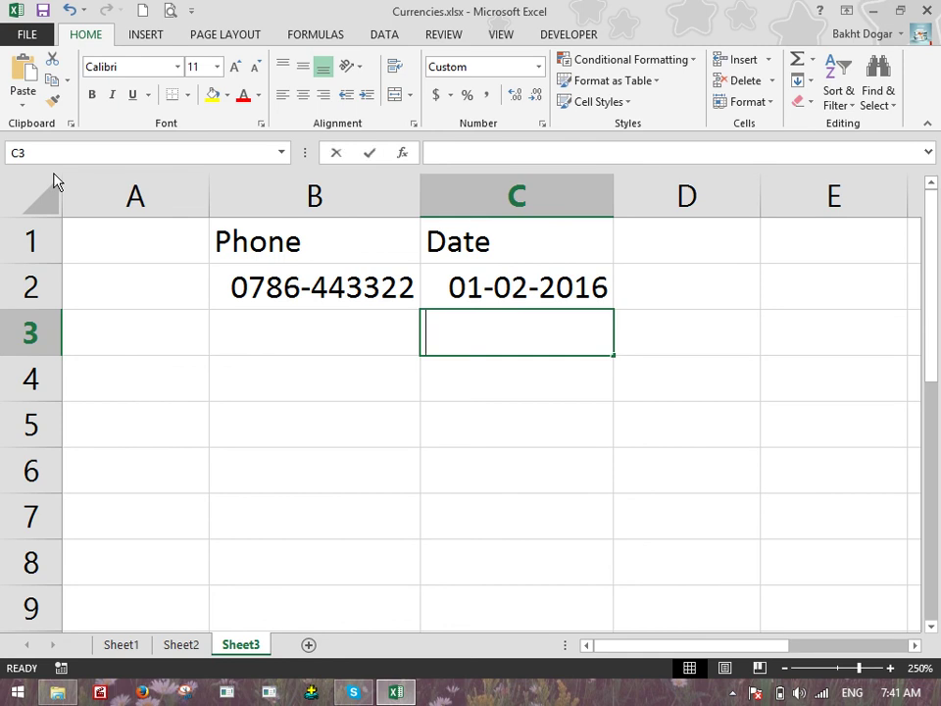
type("06090201")
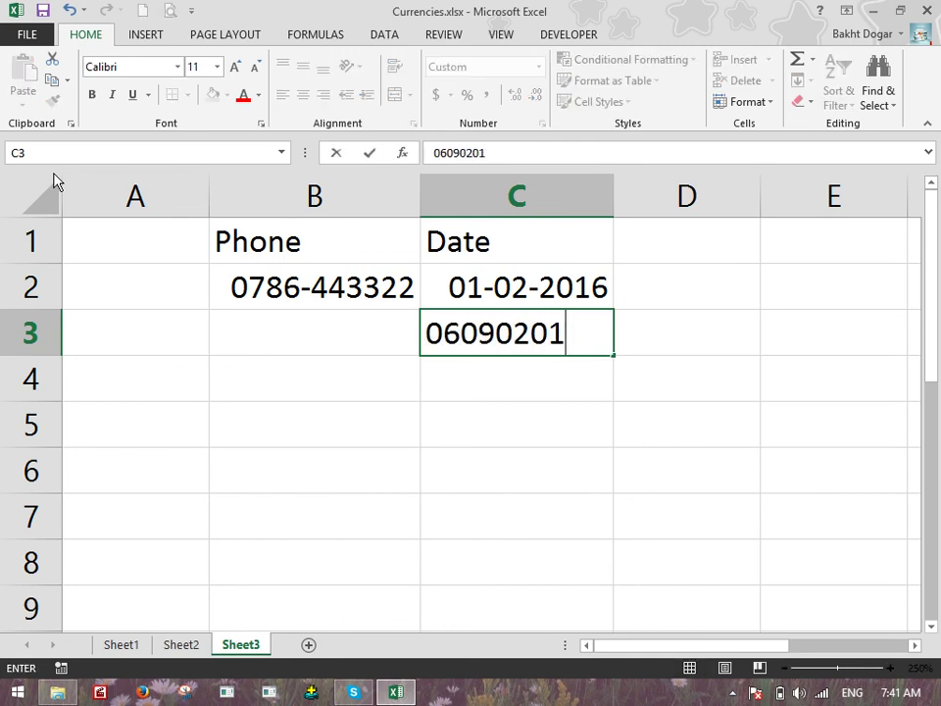
type("7")
key("Return")
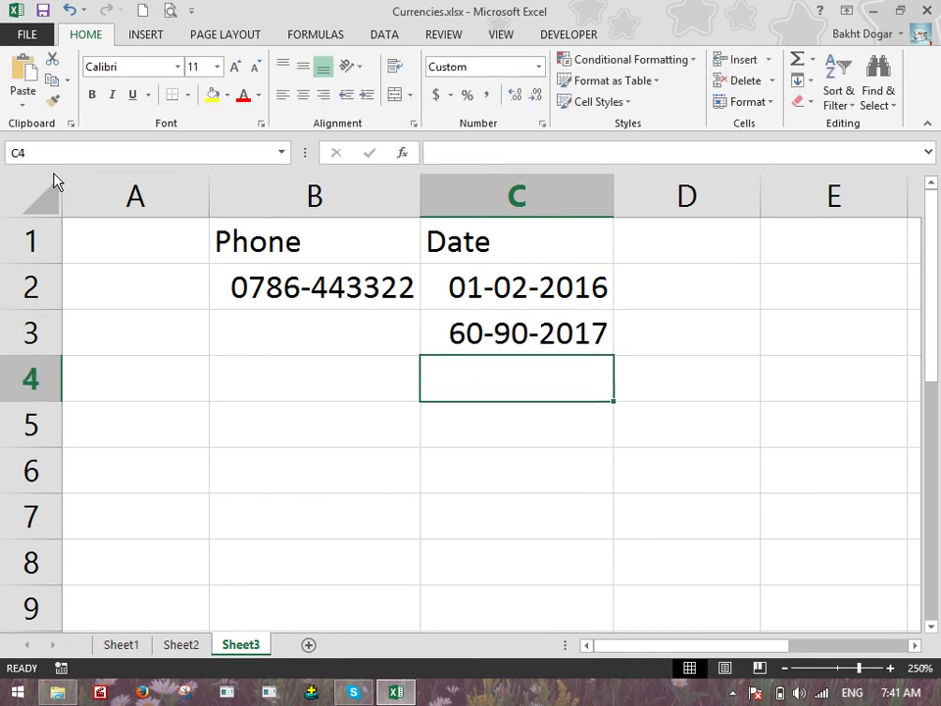
key("Up")
type("02052018")
key("Return")
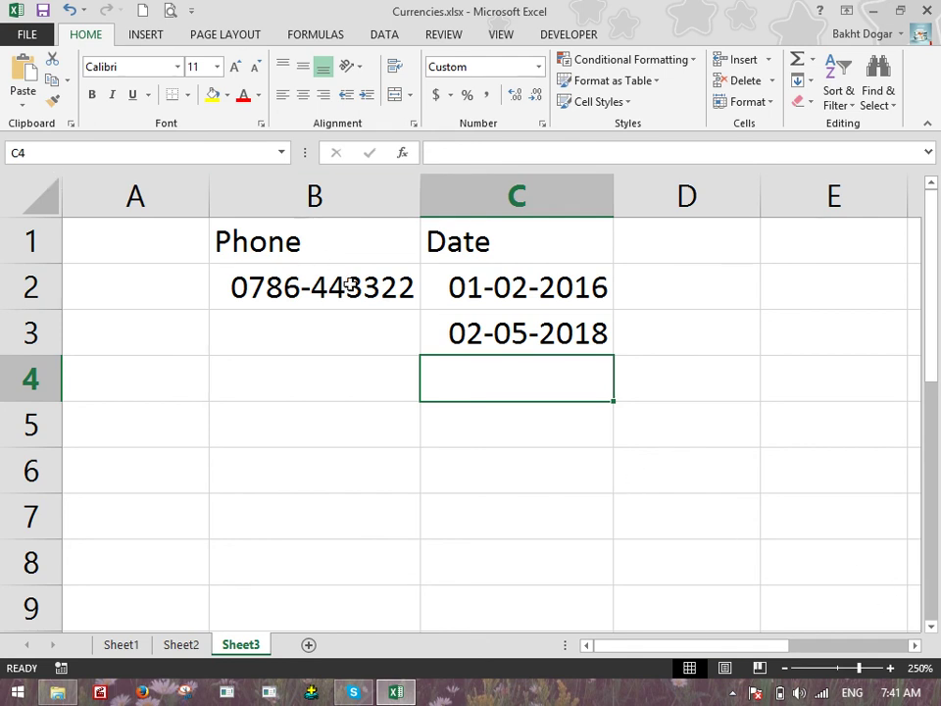
left_click(718, 241)
Head column D as Fee, replacing the initial Salary heading
type("Salary")
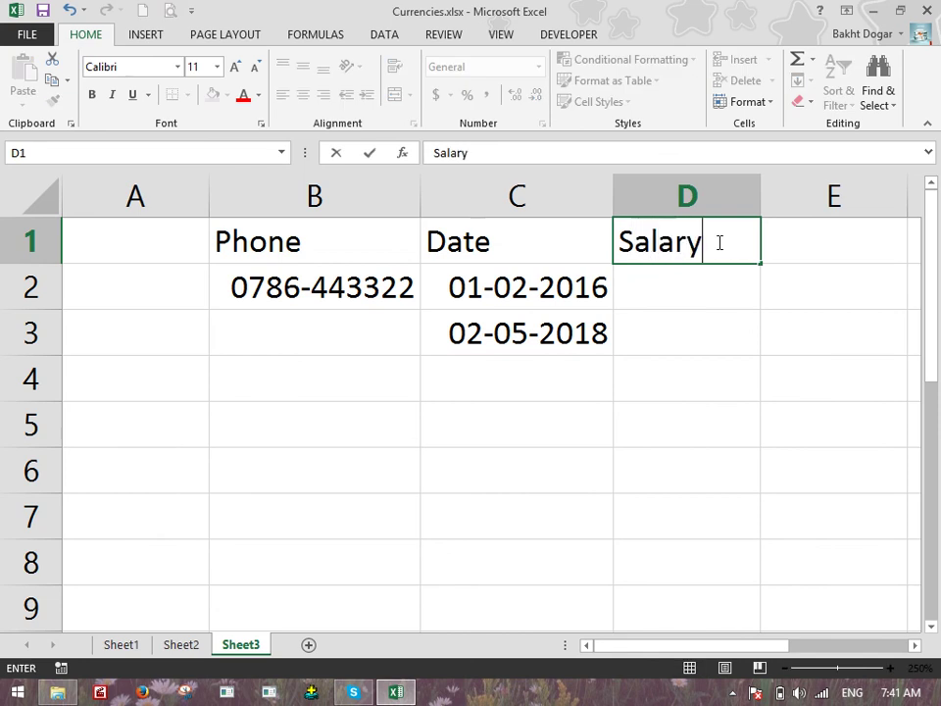
key("Return")
left_click(718, 241)
type("Fee\\")
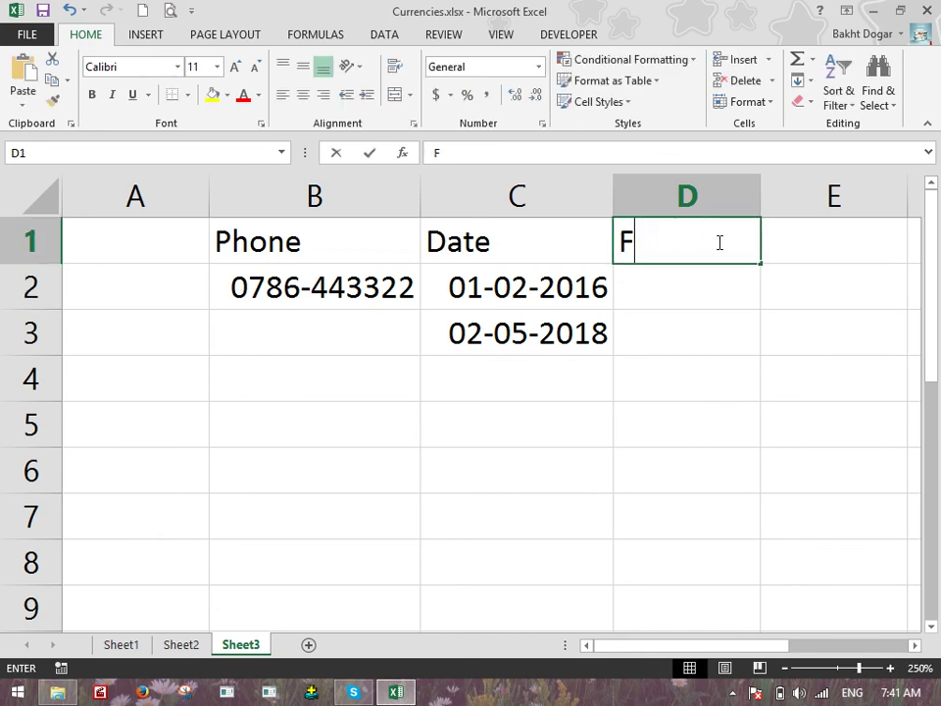
key("BackSpace")
key("Return")
Enter fees 5000, -800, 900, -700 and -700 in D2:D6
type("500")
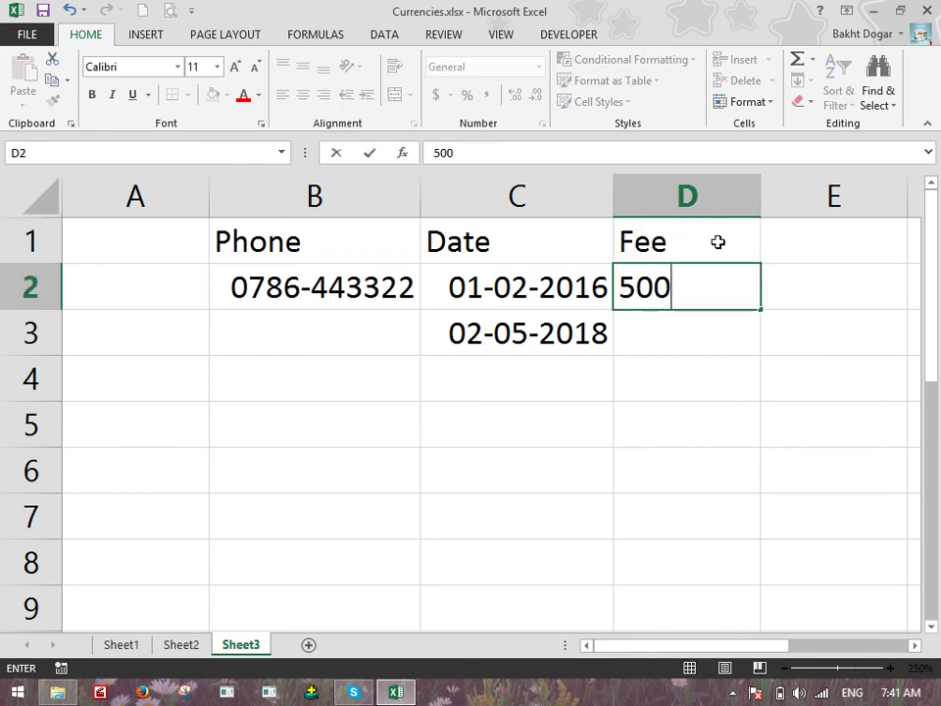
type("0")
key("Return")
type("-800")
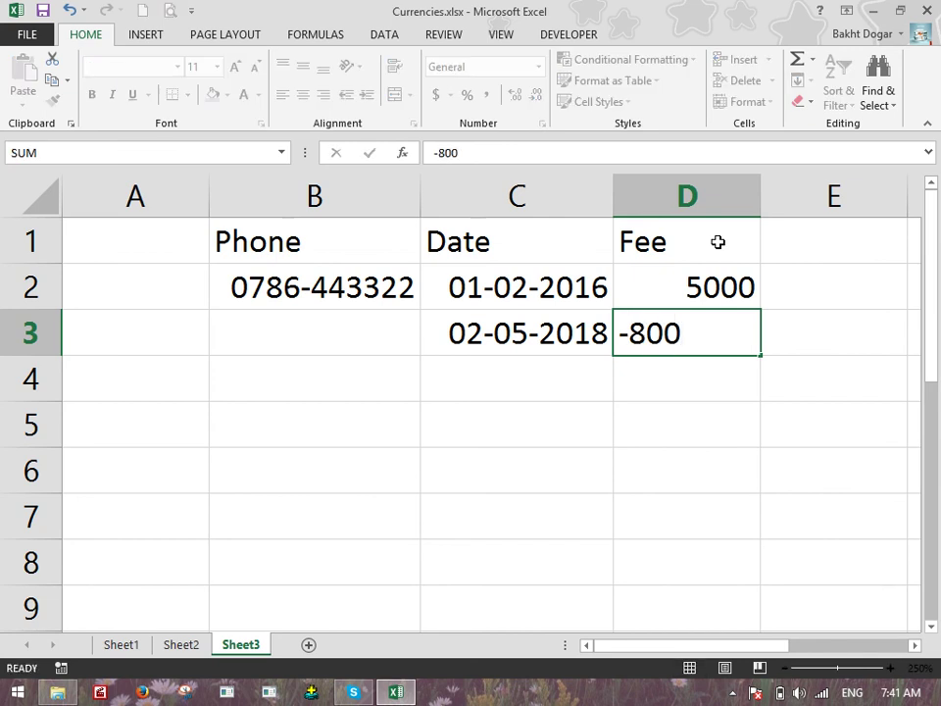
key("Return")
type("900")
key("Return")
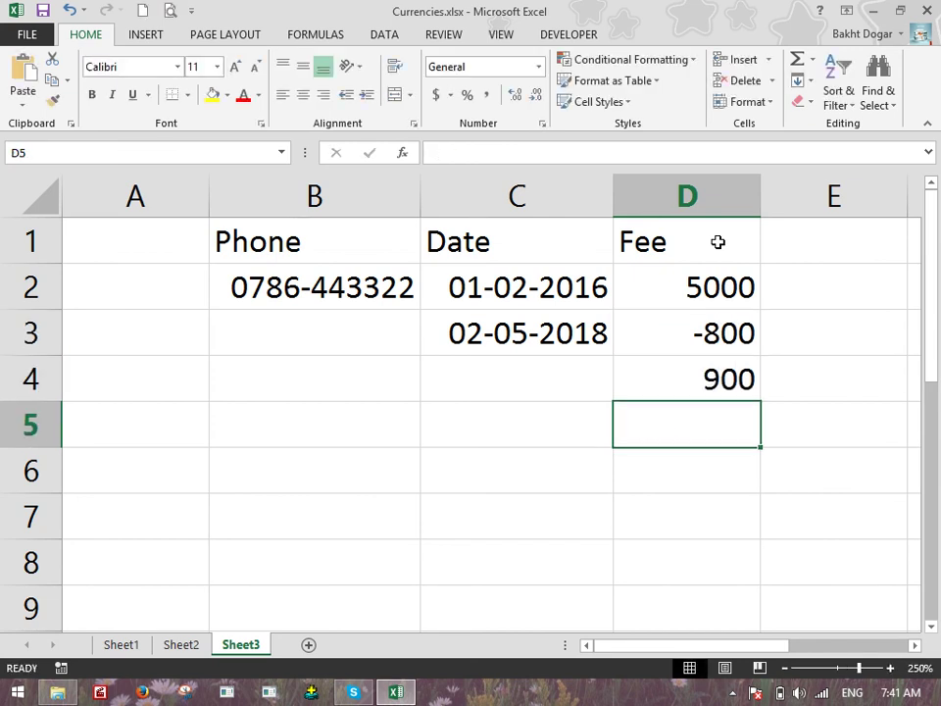
type("-700")
key("Return")
type("-700")
key("Return")
Enter 600, 500 and -789 in D7:D9, correcting the D9 value
type("600")
key("Return")
type("5")
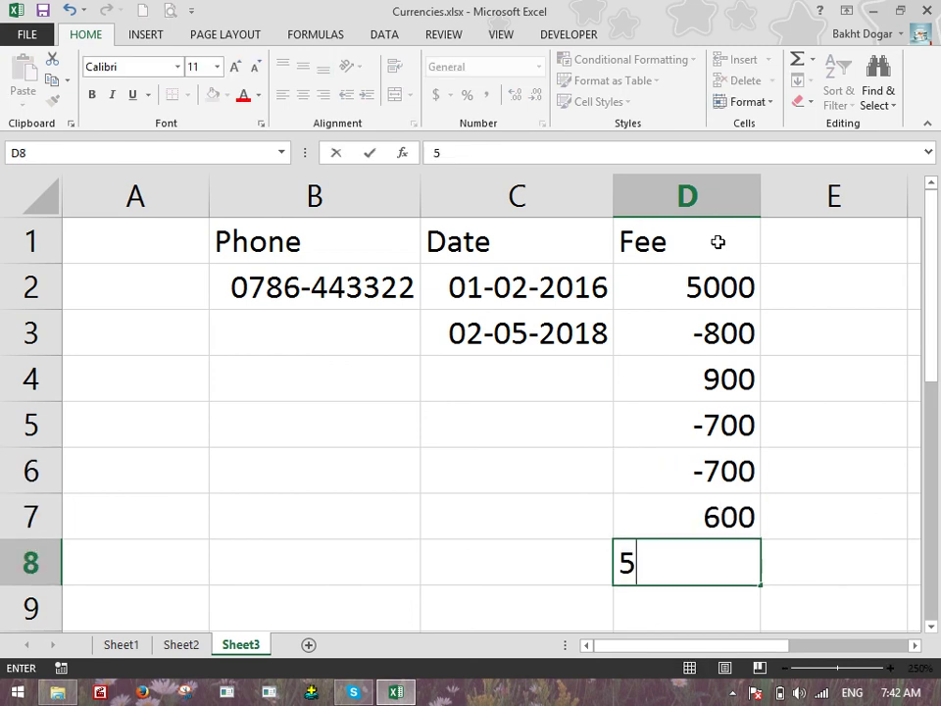
type("00")
key("Return")
type("-78")
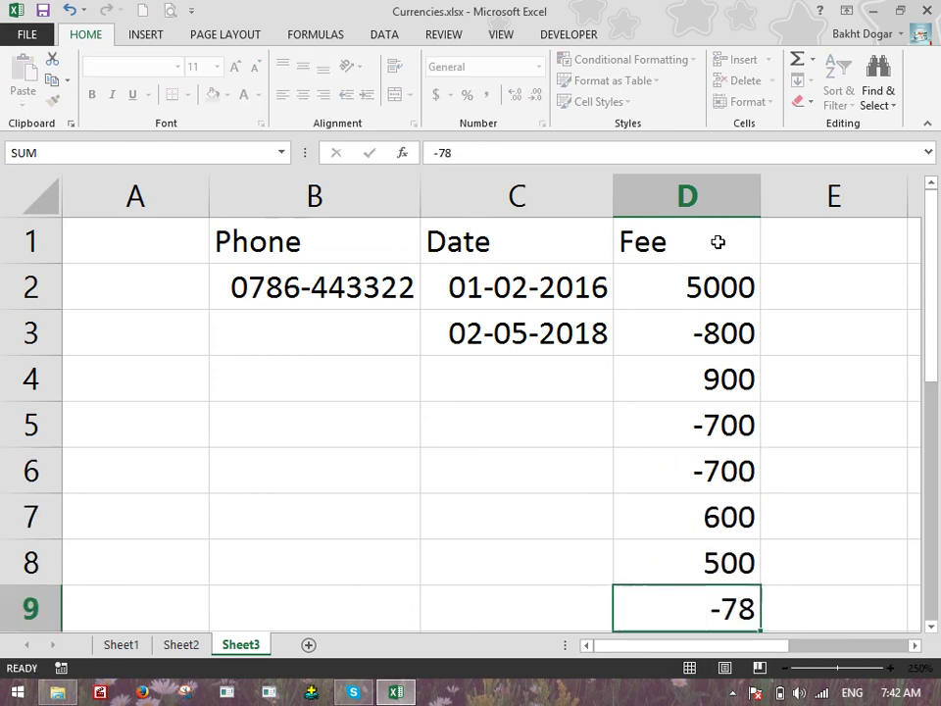
key("Return")
key("Up")
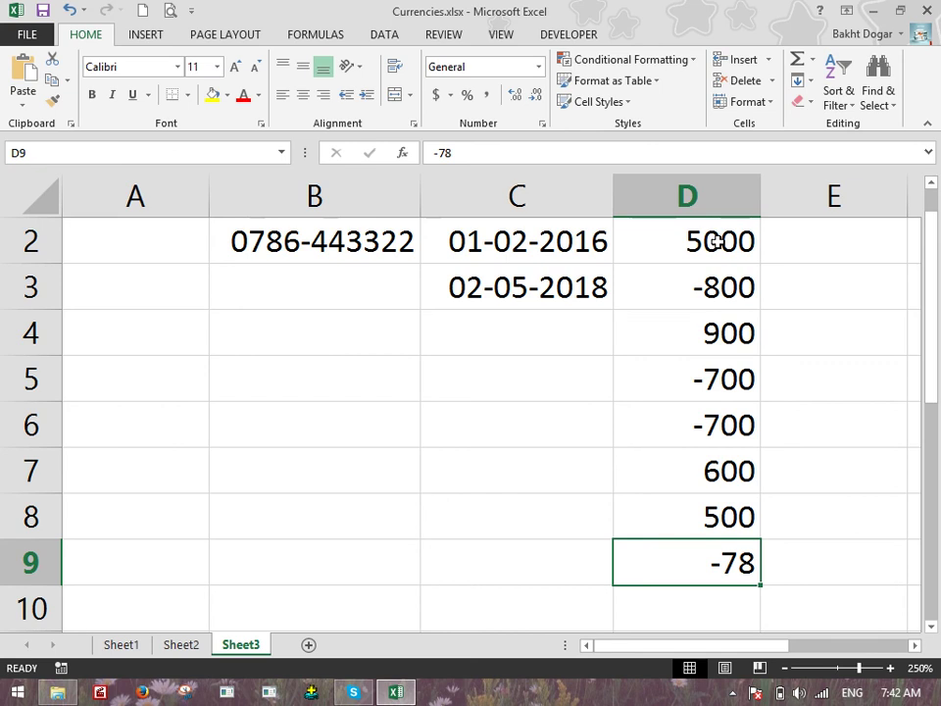
type("-7899")
key("BackSpace")
key("Return")
scroll(618, 356, "down", 2)
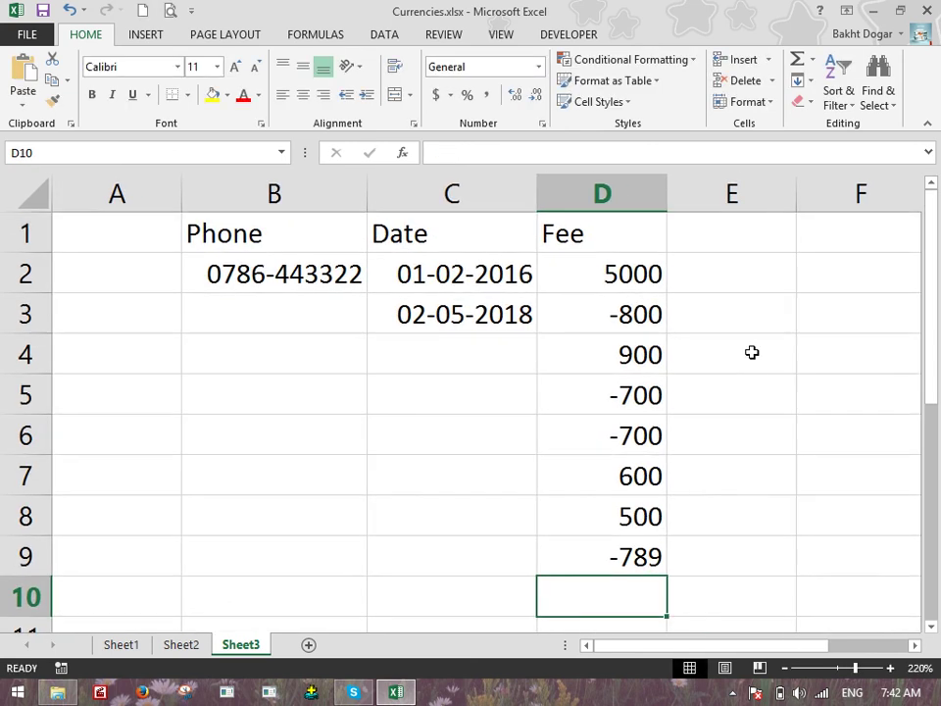
Format D2:D9 as Currency with red ($1,234.10) negatives and widen column D
left_click_drag(624, 274, 629, 557)
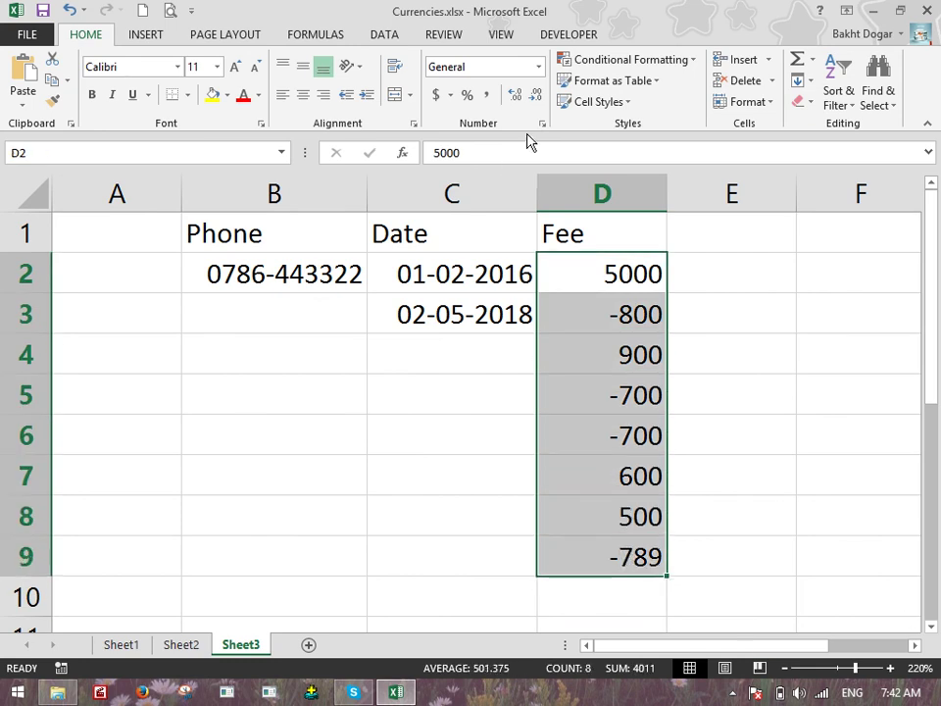
left_click(538, 67)
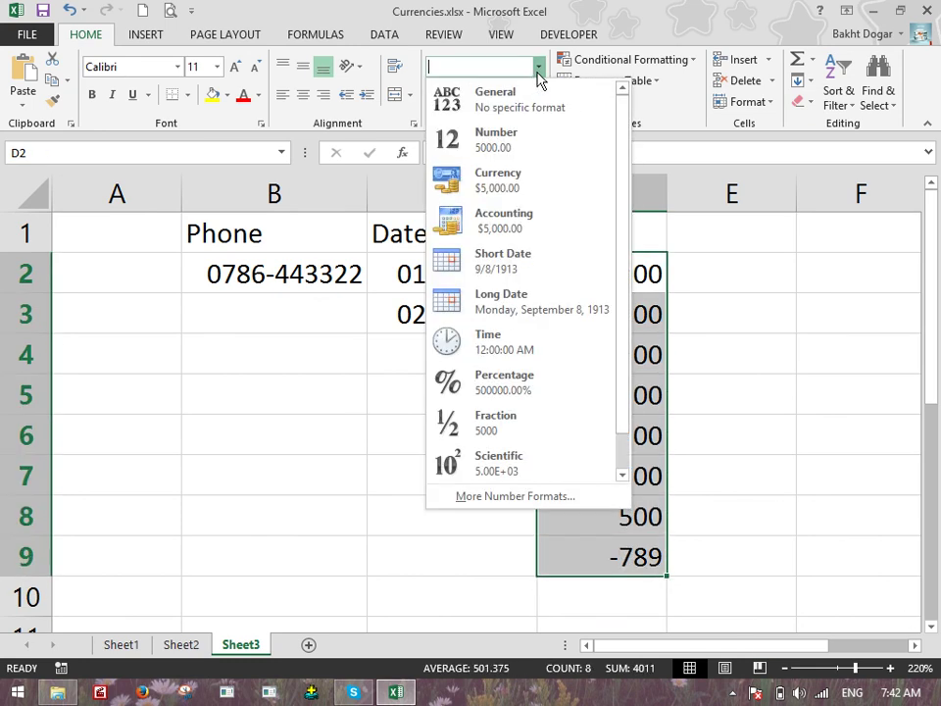
left_click(523, 499)
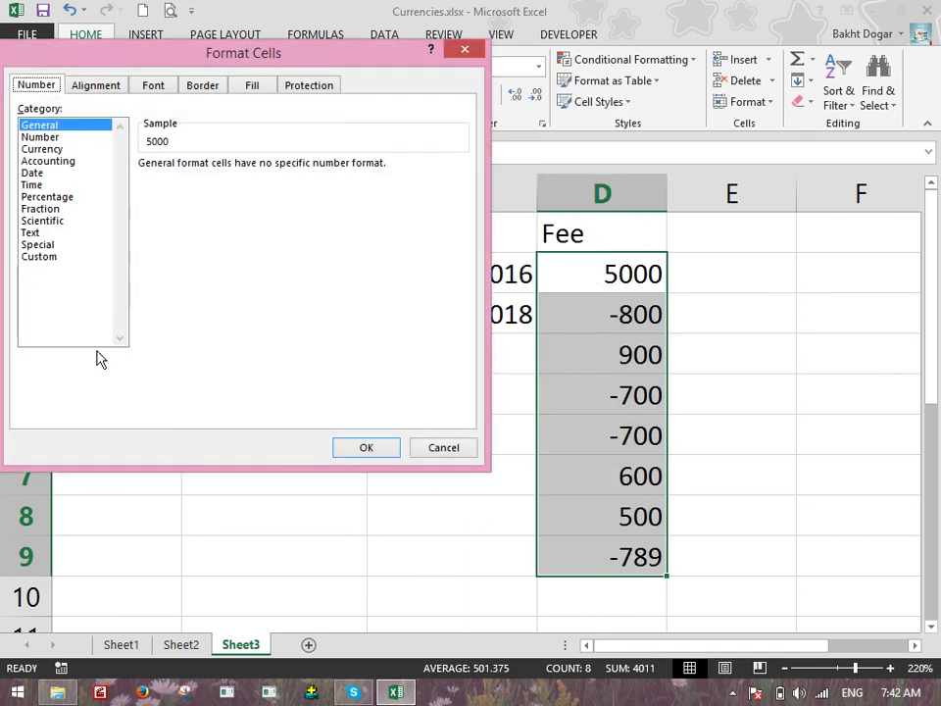
left_click(57, 163)
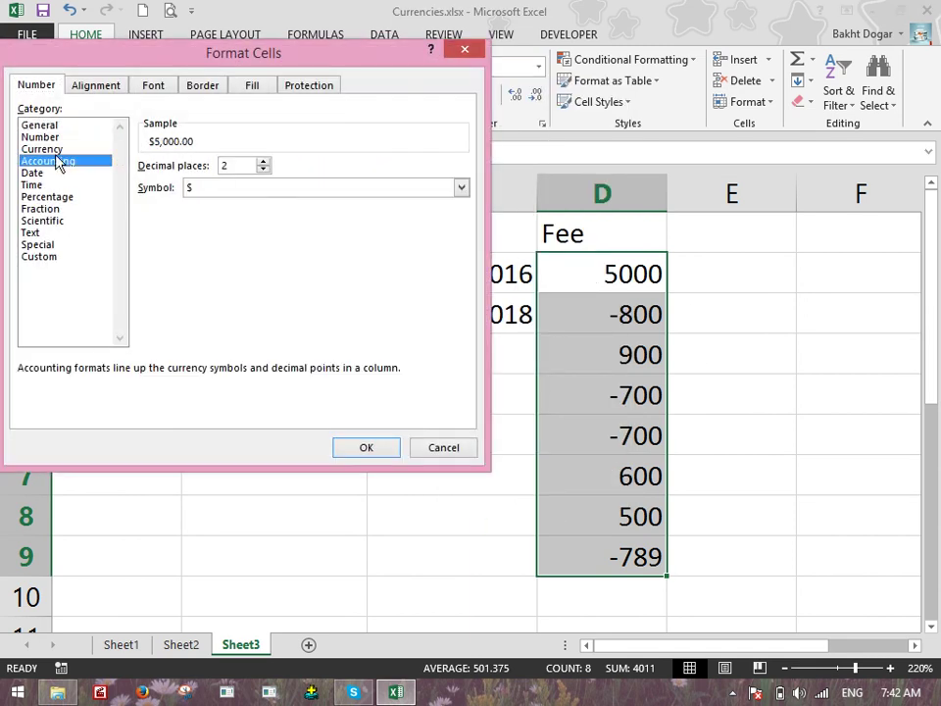
left_click(49, 149)
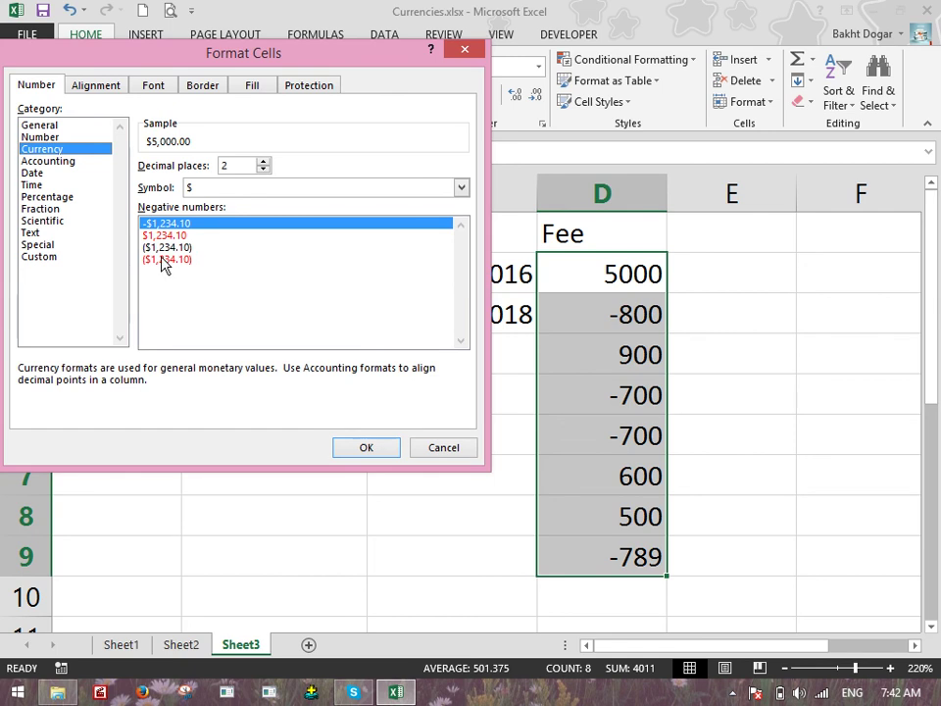
left_click(164, 260)
left_click(356, 450)
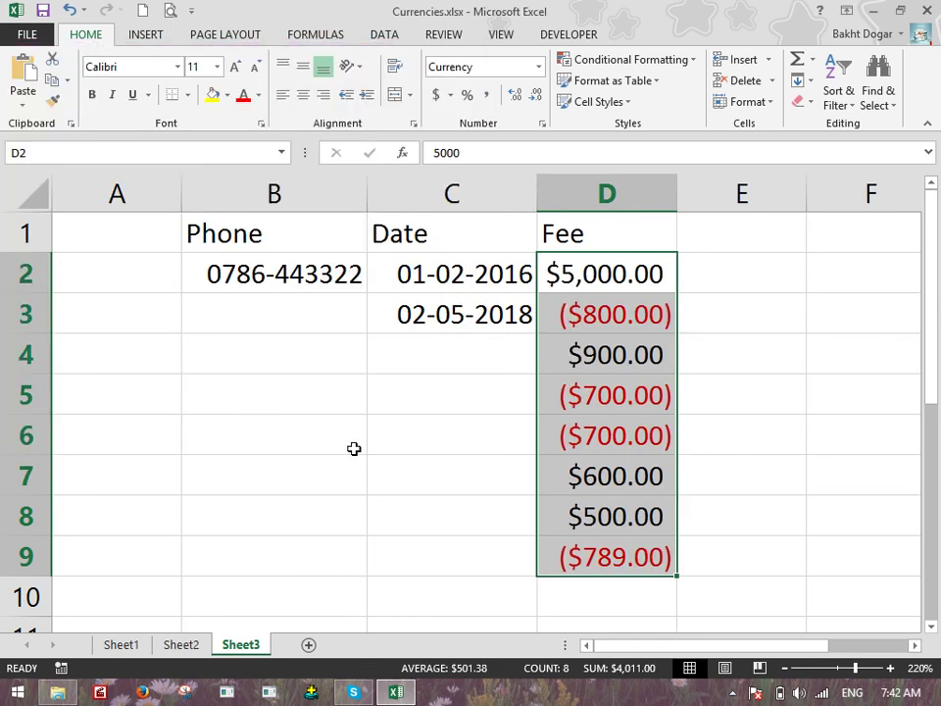
left_click_drag(677, 195, 763, 230)
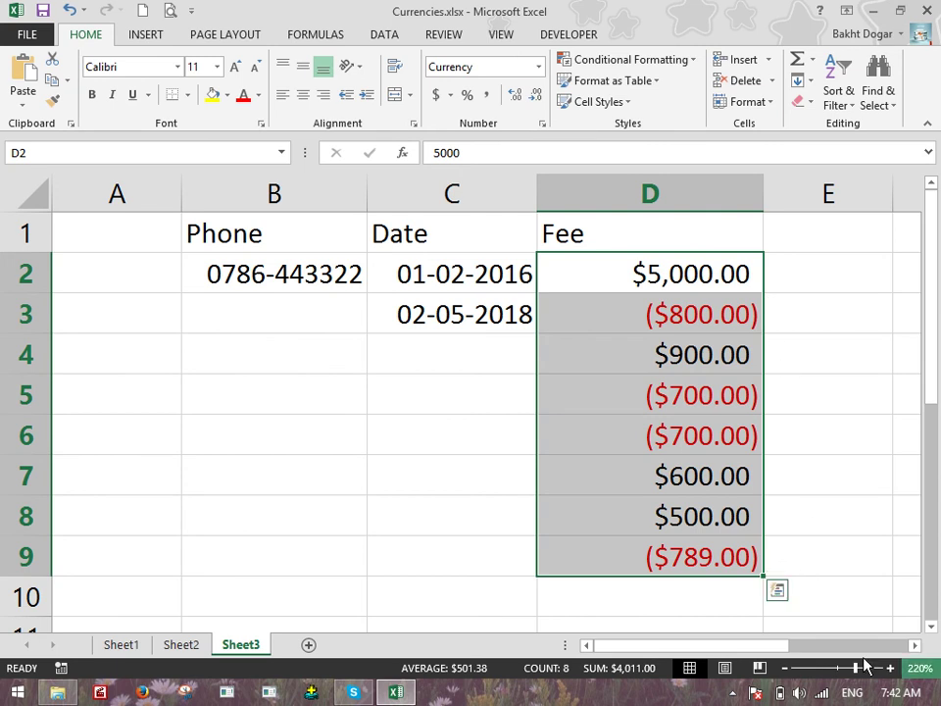
Change the D2:D9 custom format from [Red] to [Green] for parenthesized negatives
left_click(796, 464)
left_click_drag(664, 274, 710, 553)
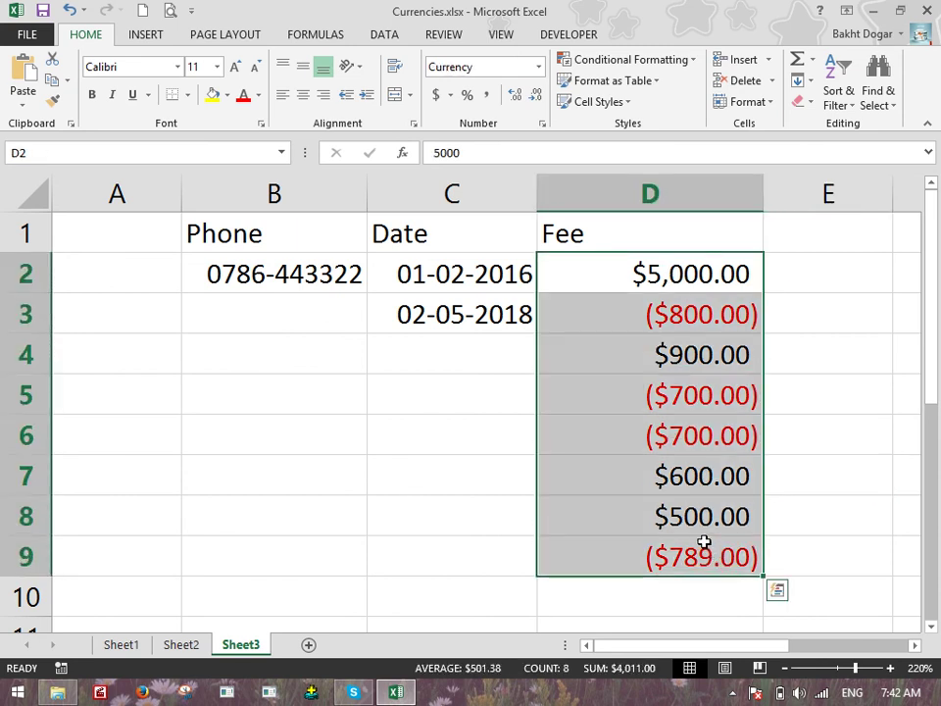
left_click(538, 66)
left_click(493, 498)
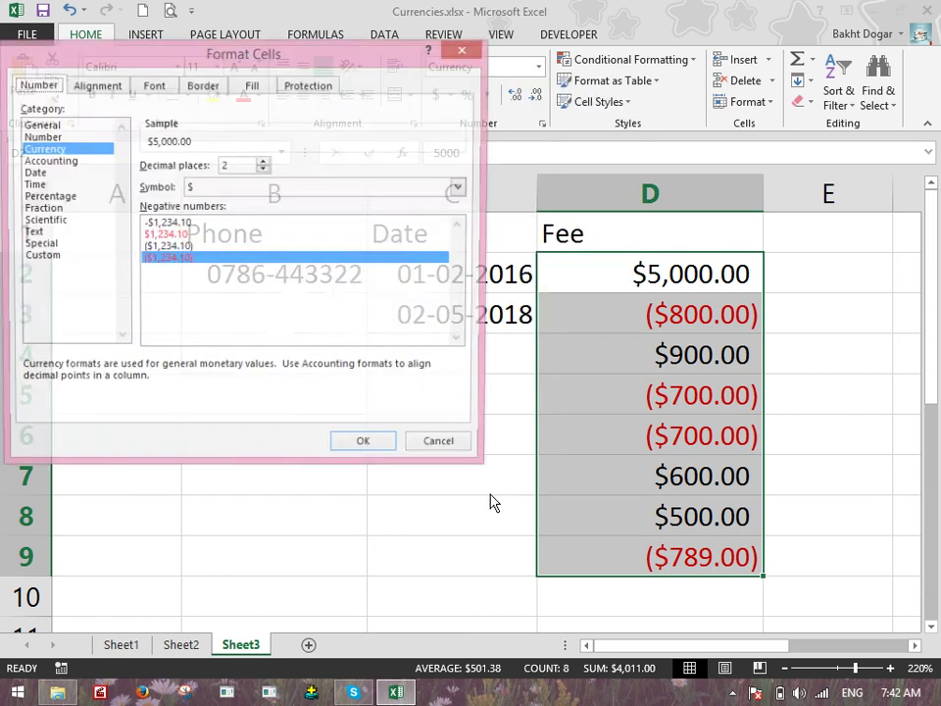
left_click(52, 258)
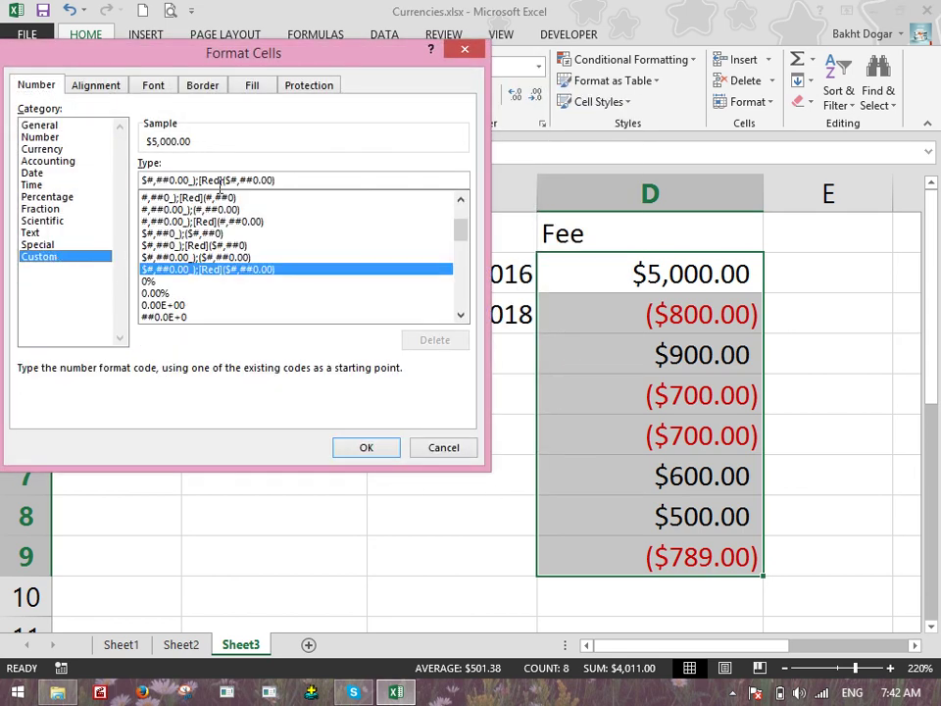
key("BackSpace")
key("BackSpace")
key("BackSpace")
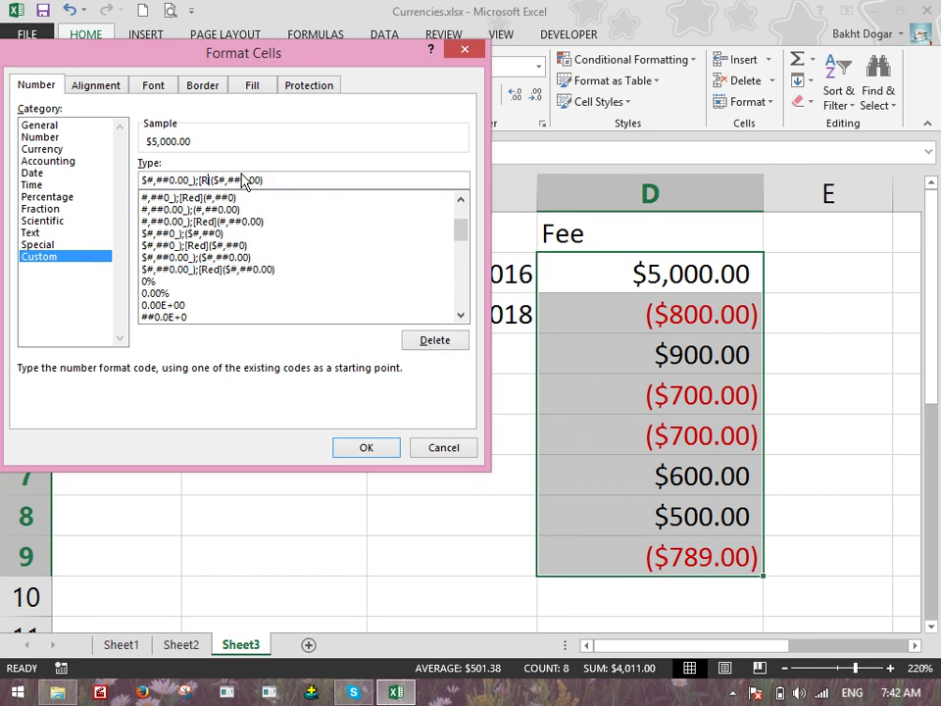
key("BackSpace")
key("BackSpace")
key("Delete")
type("Green")
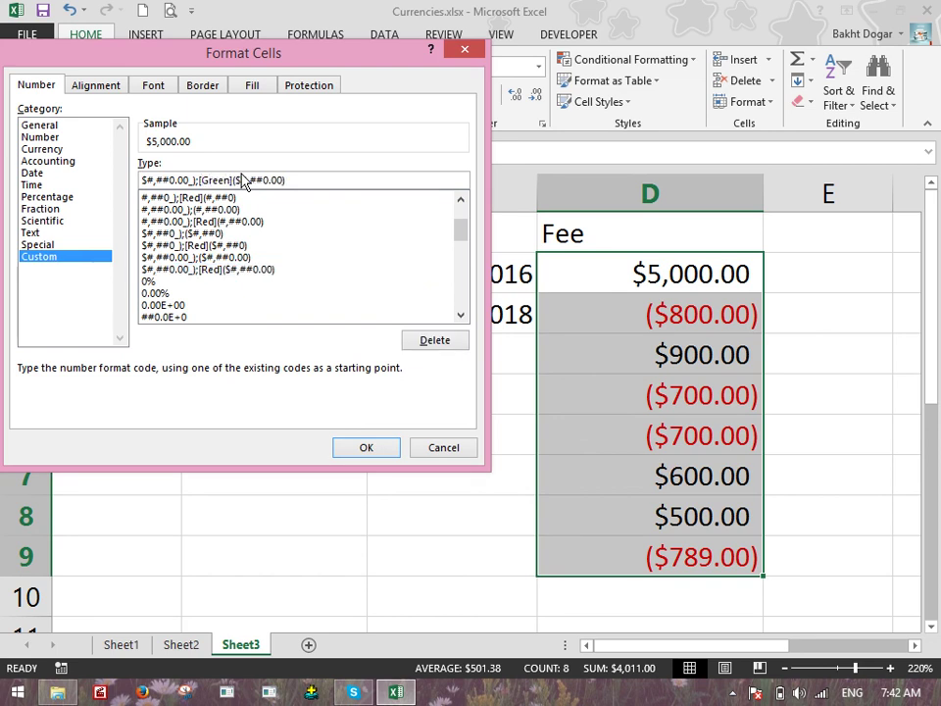
left_click(372, 451)
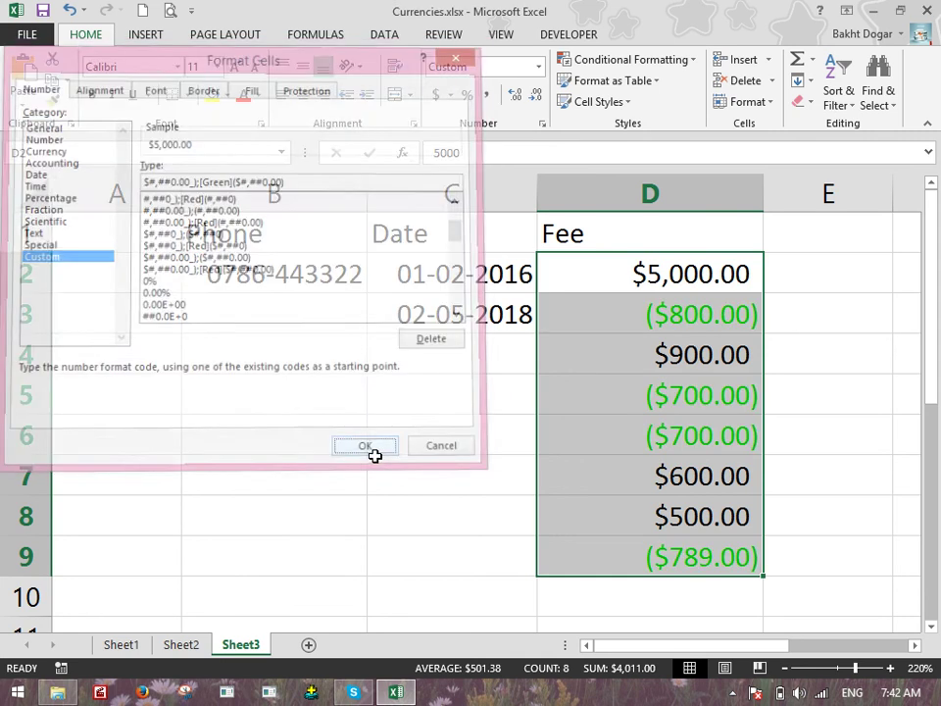
Review the Fee cells' number format without changes, then create a new blank workbook
left_click(797, 364)
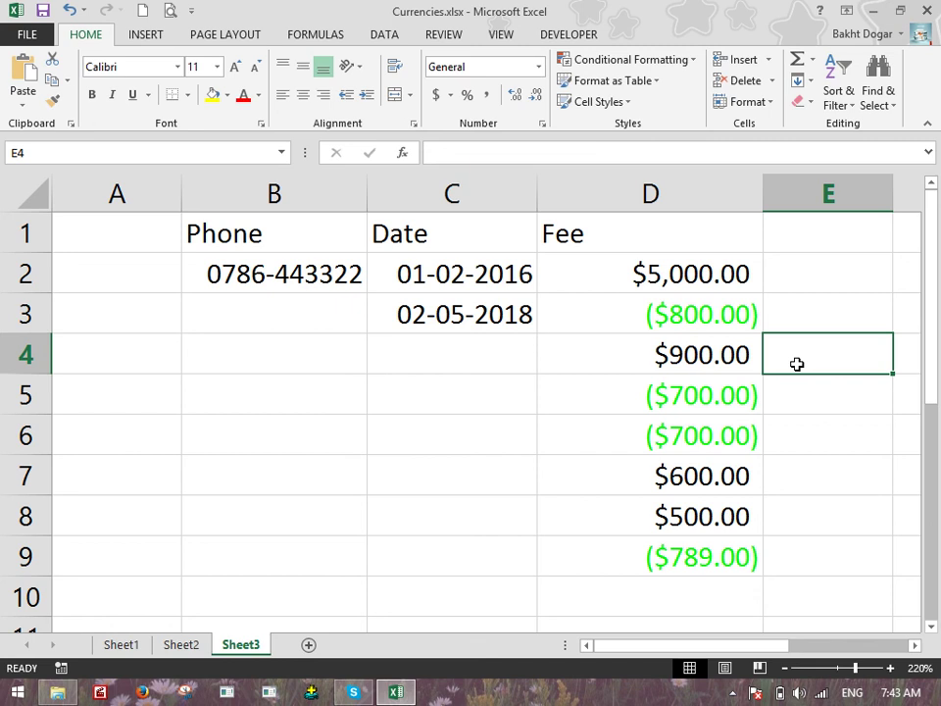
left_click_drag(691, 274, 724, 557)
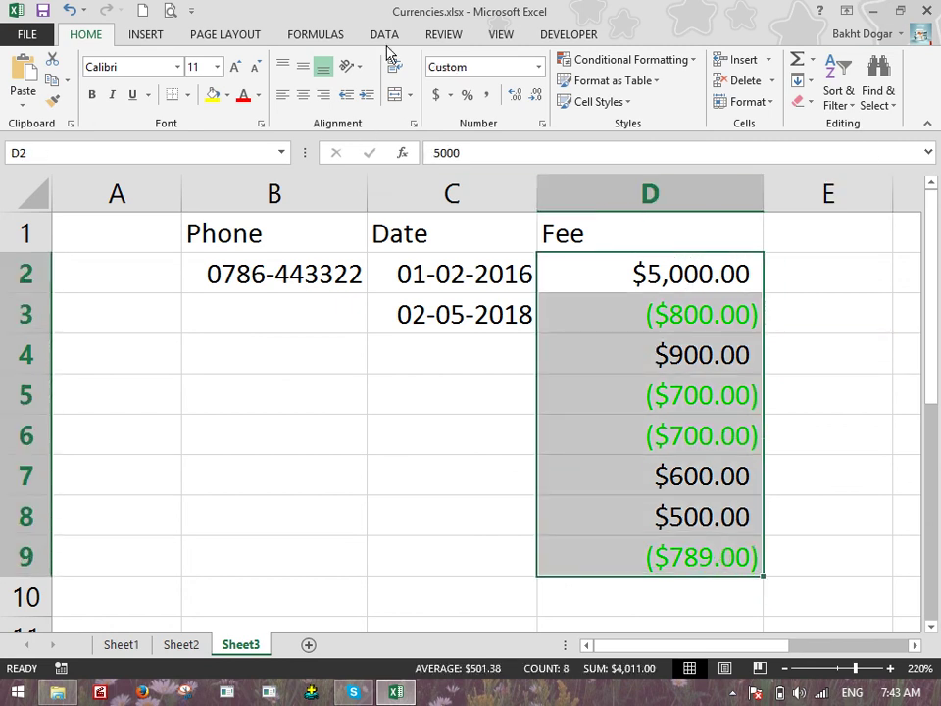
left_click(537, 67)
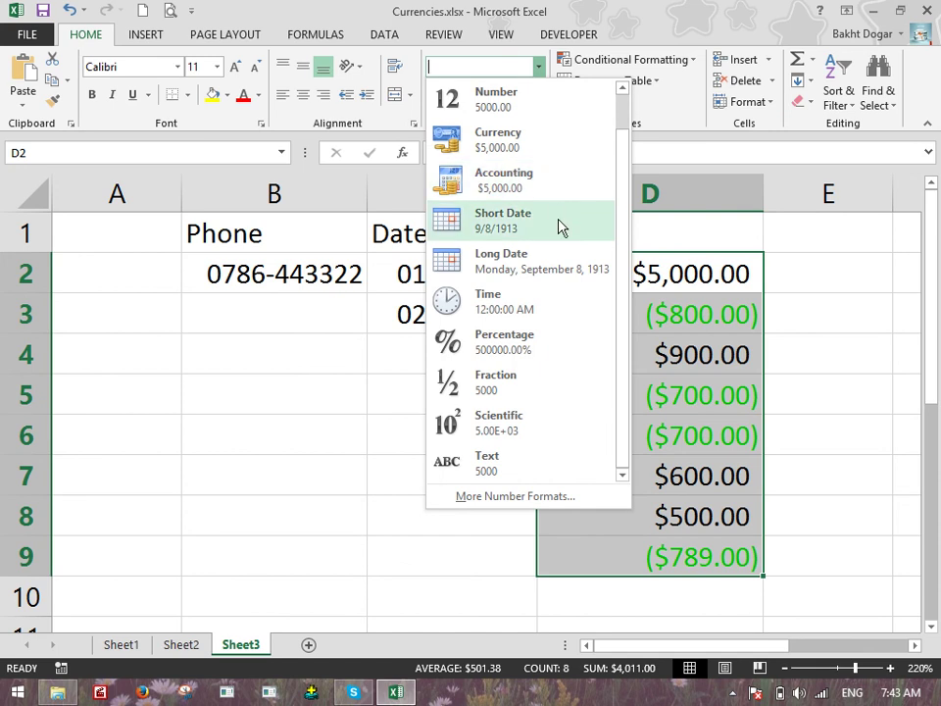
left_click(527, 497)
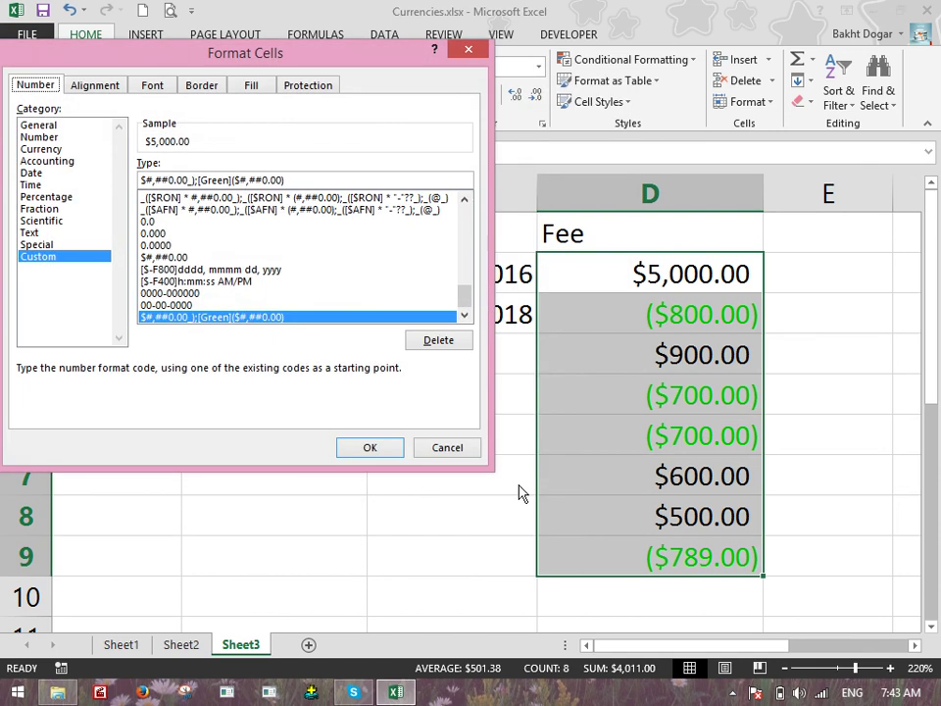
left_click(451, 449)
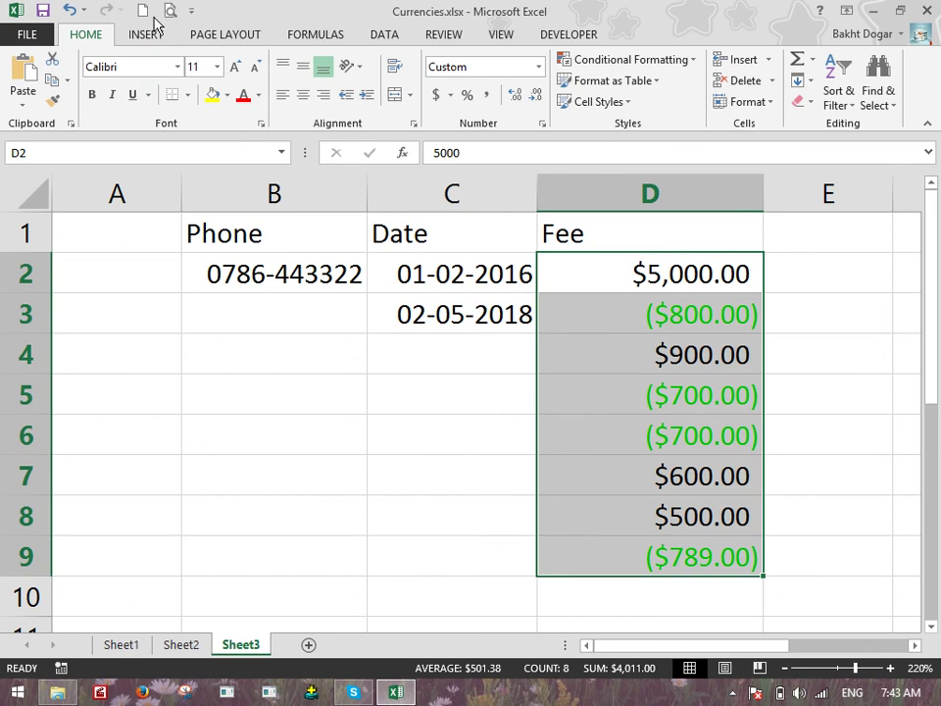
key("ctrl+n")
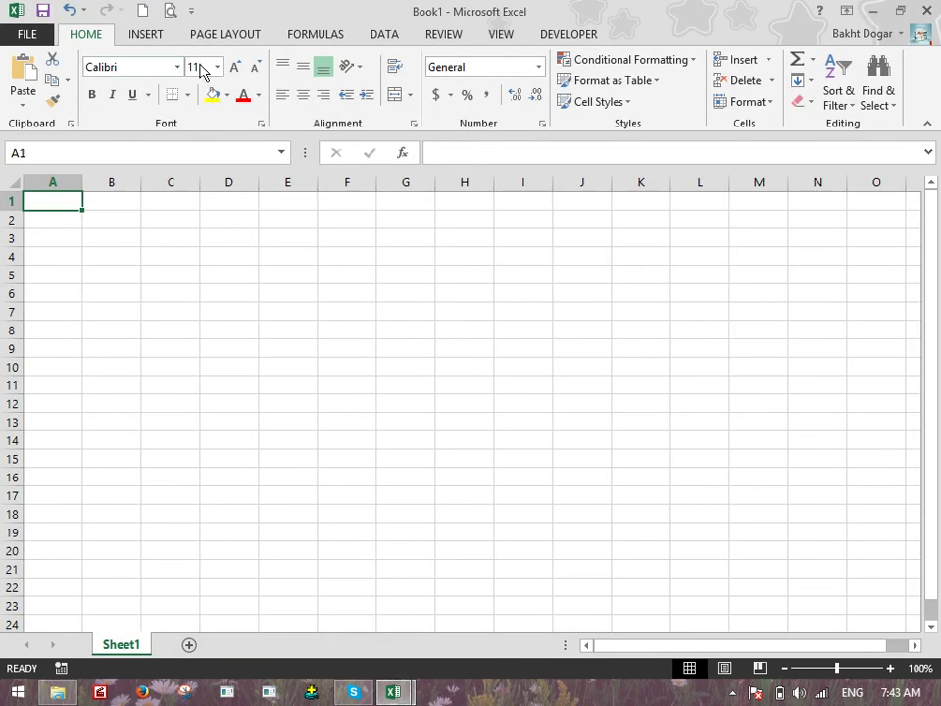